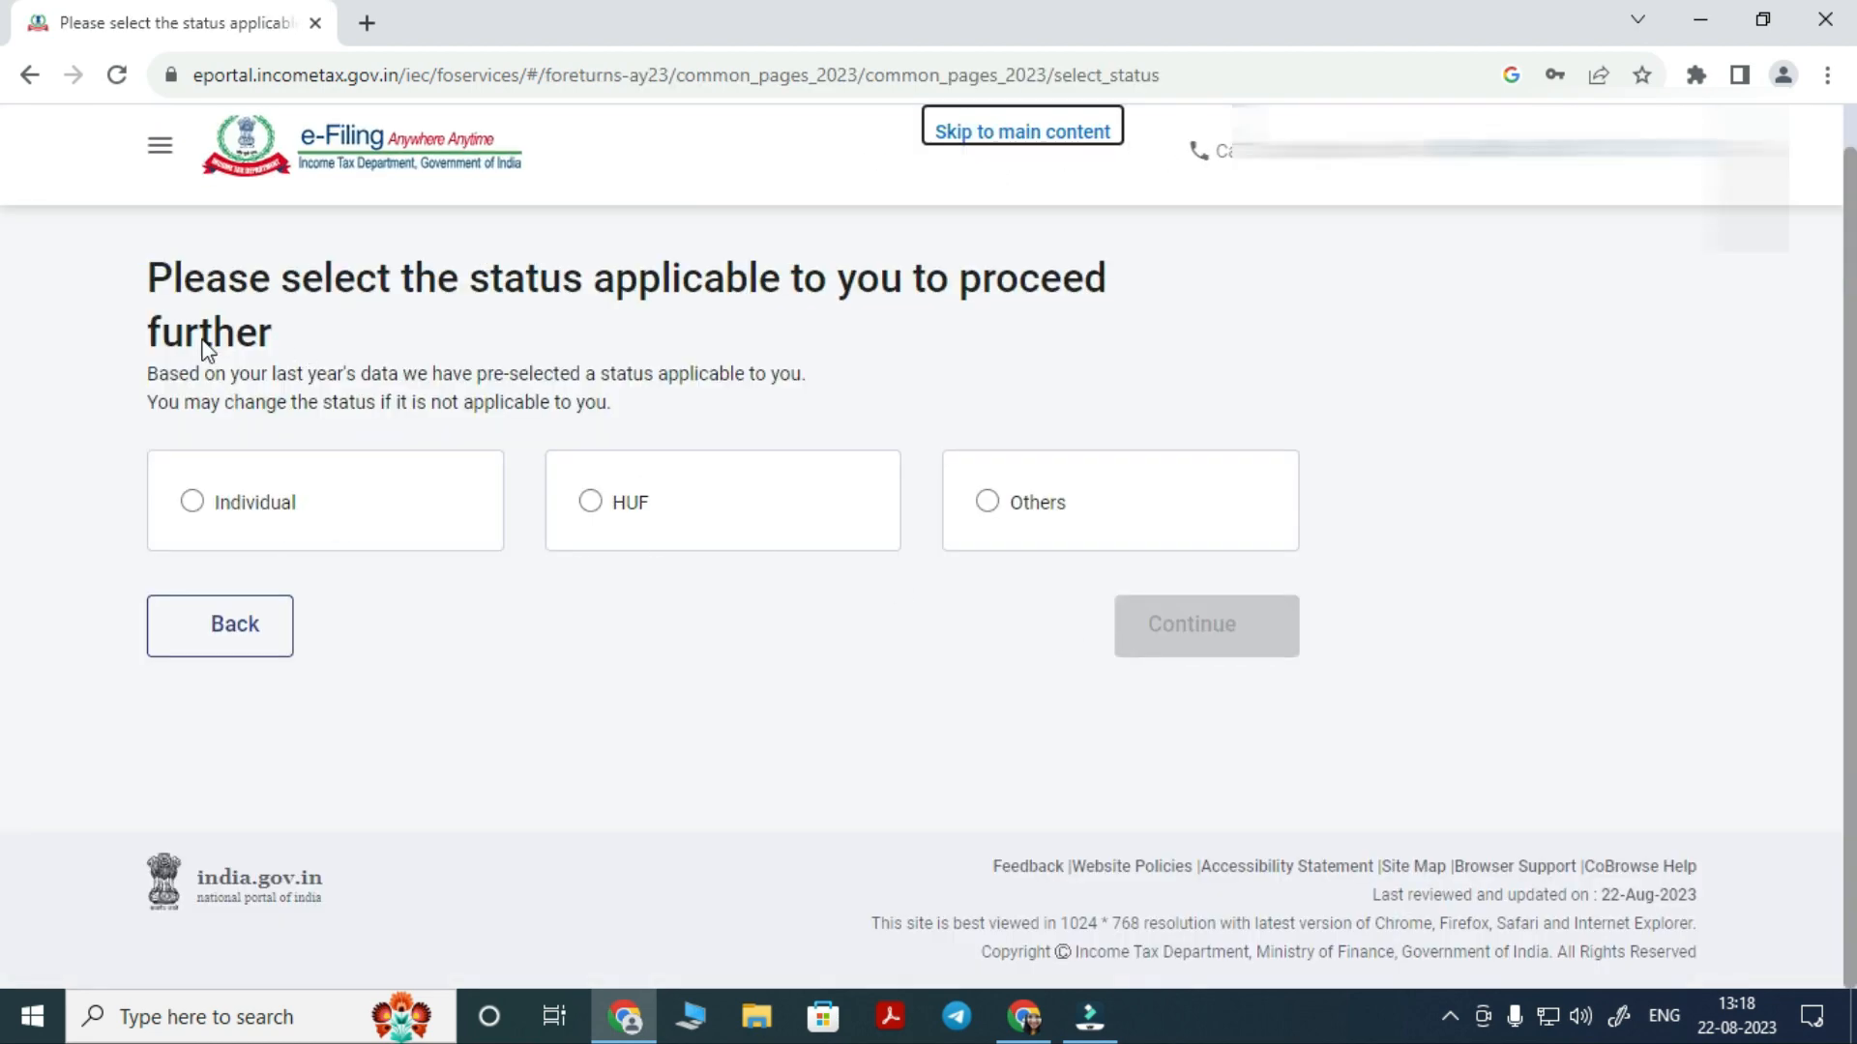
Choose Individual as the applicable status and proceed with the ITR-1 form
click(194, 503)
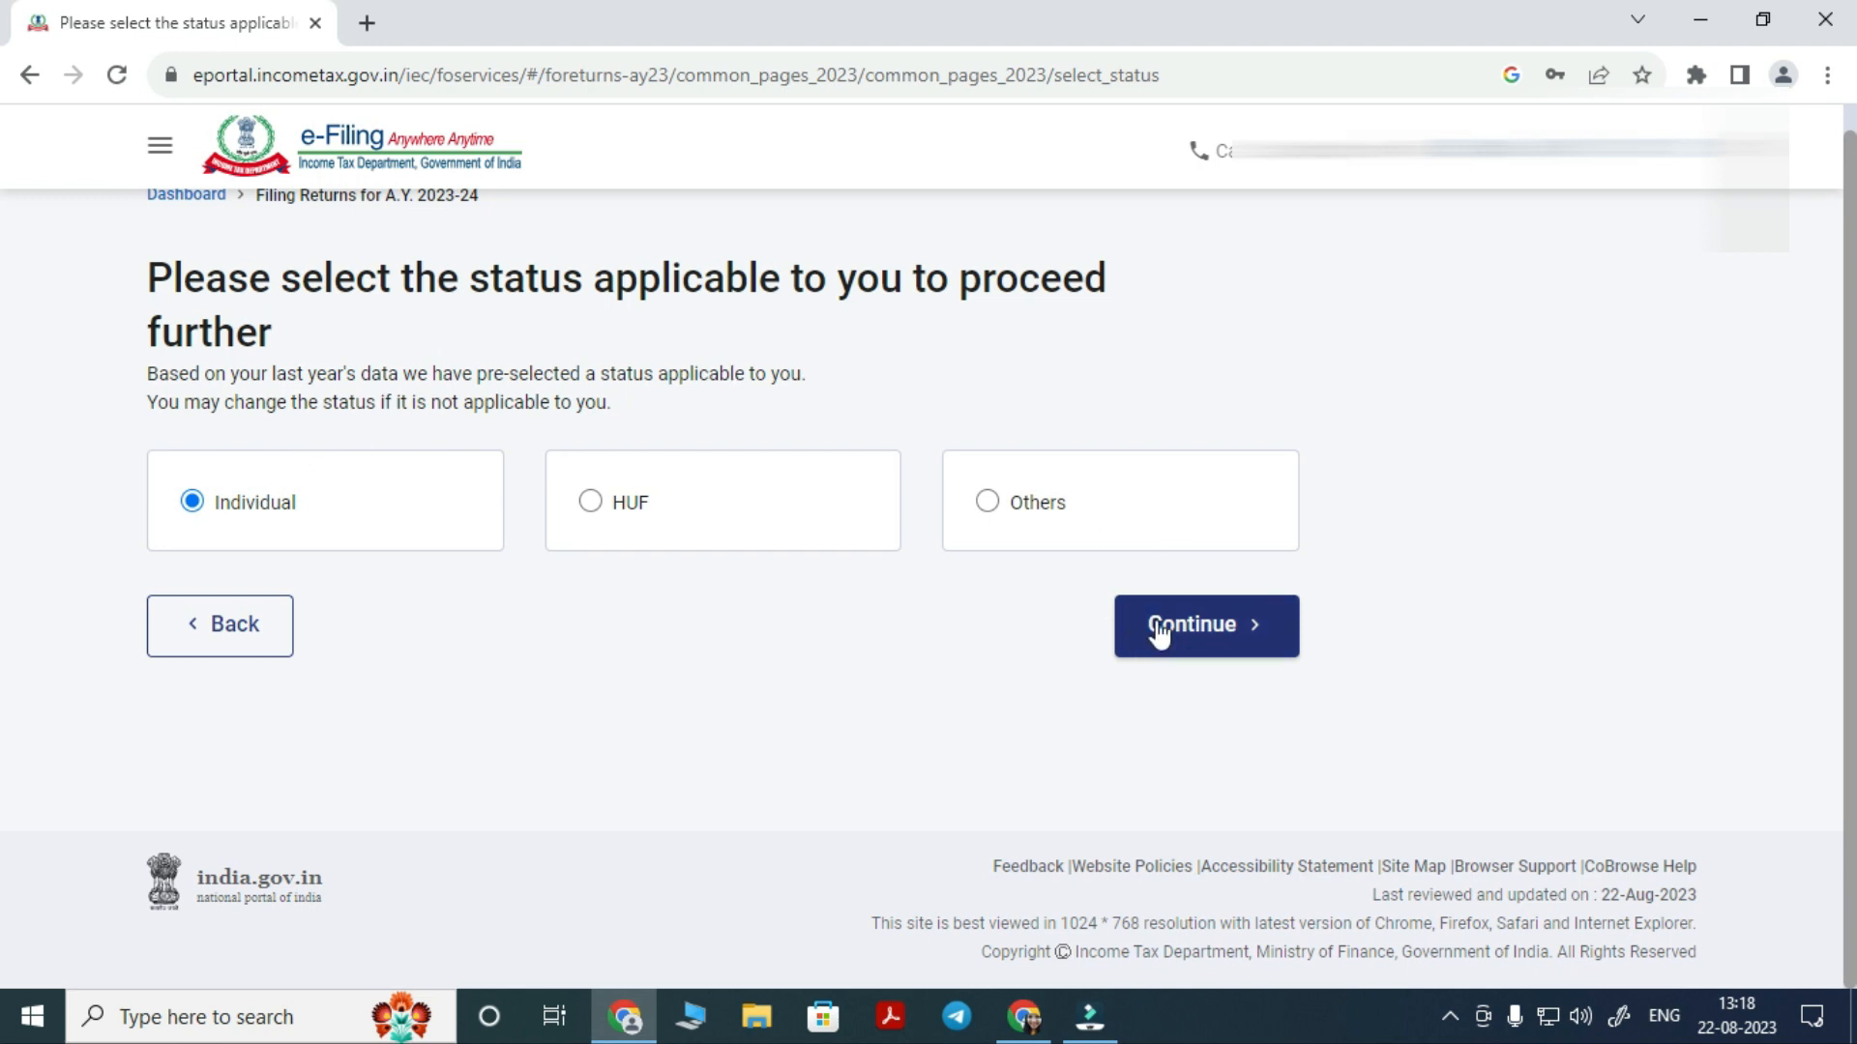
click(1188, 637)
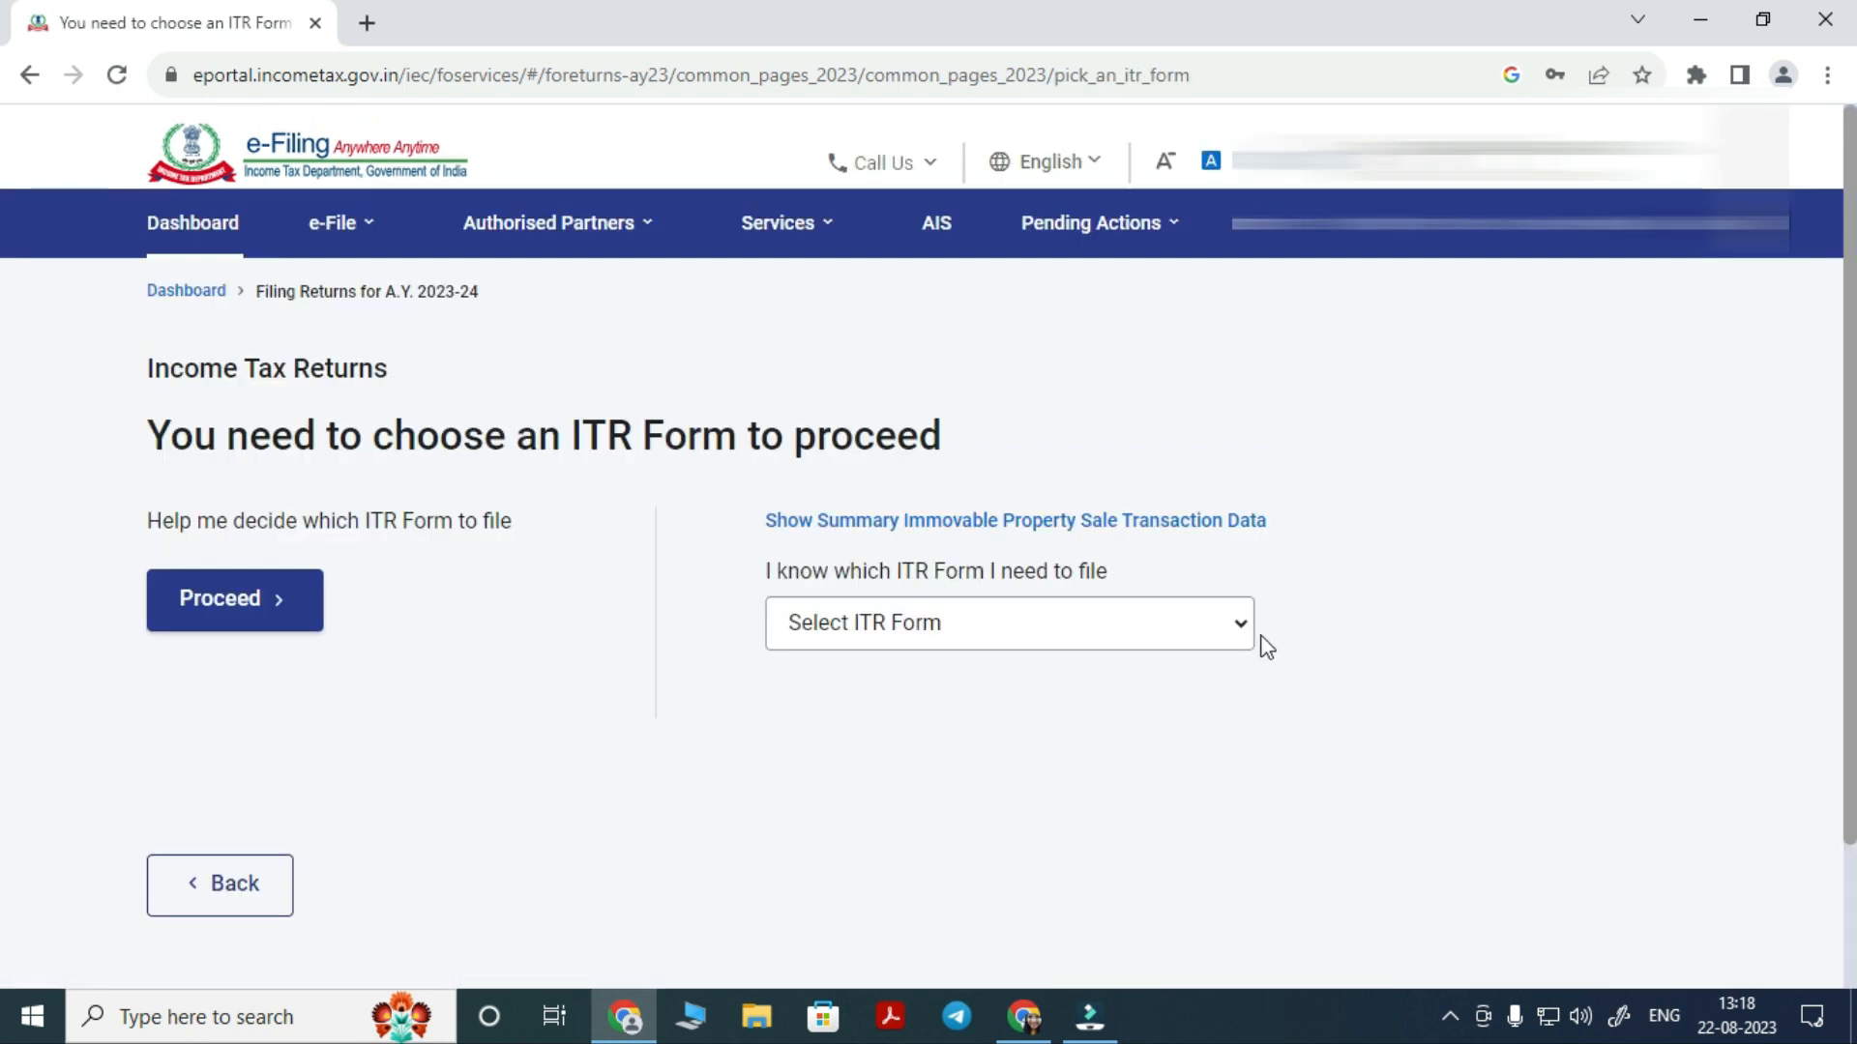
click(1056, 665)
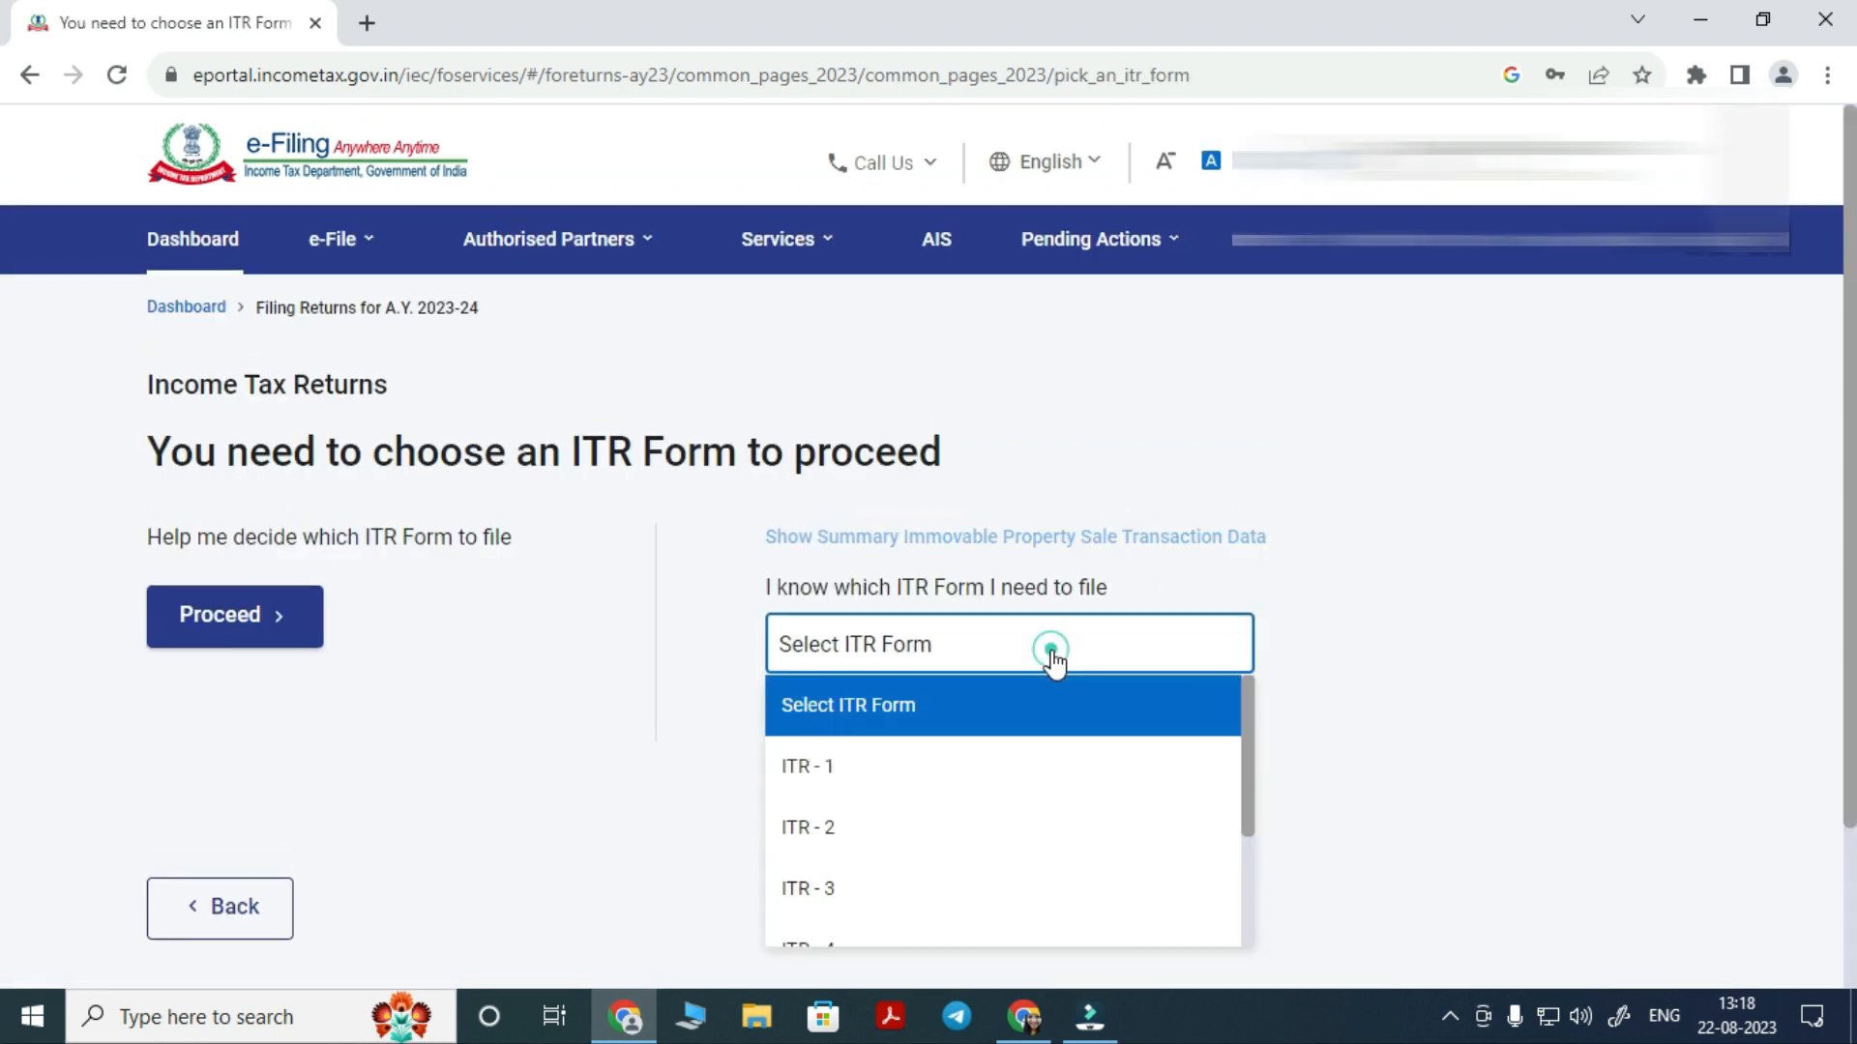
click(943, 780)
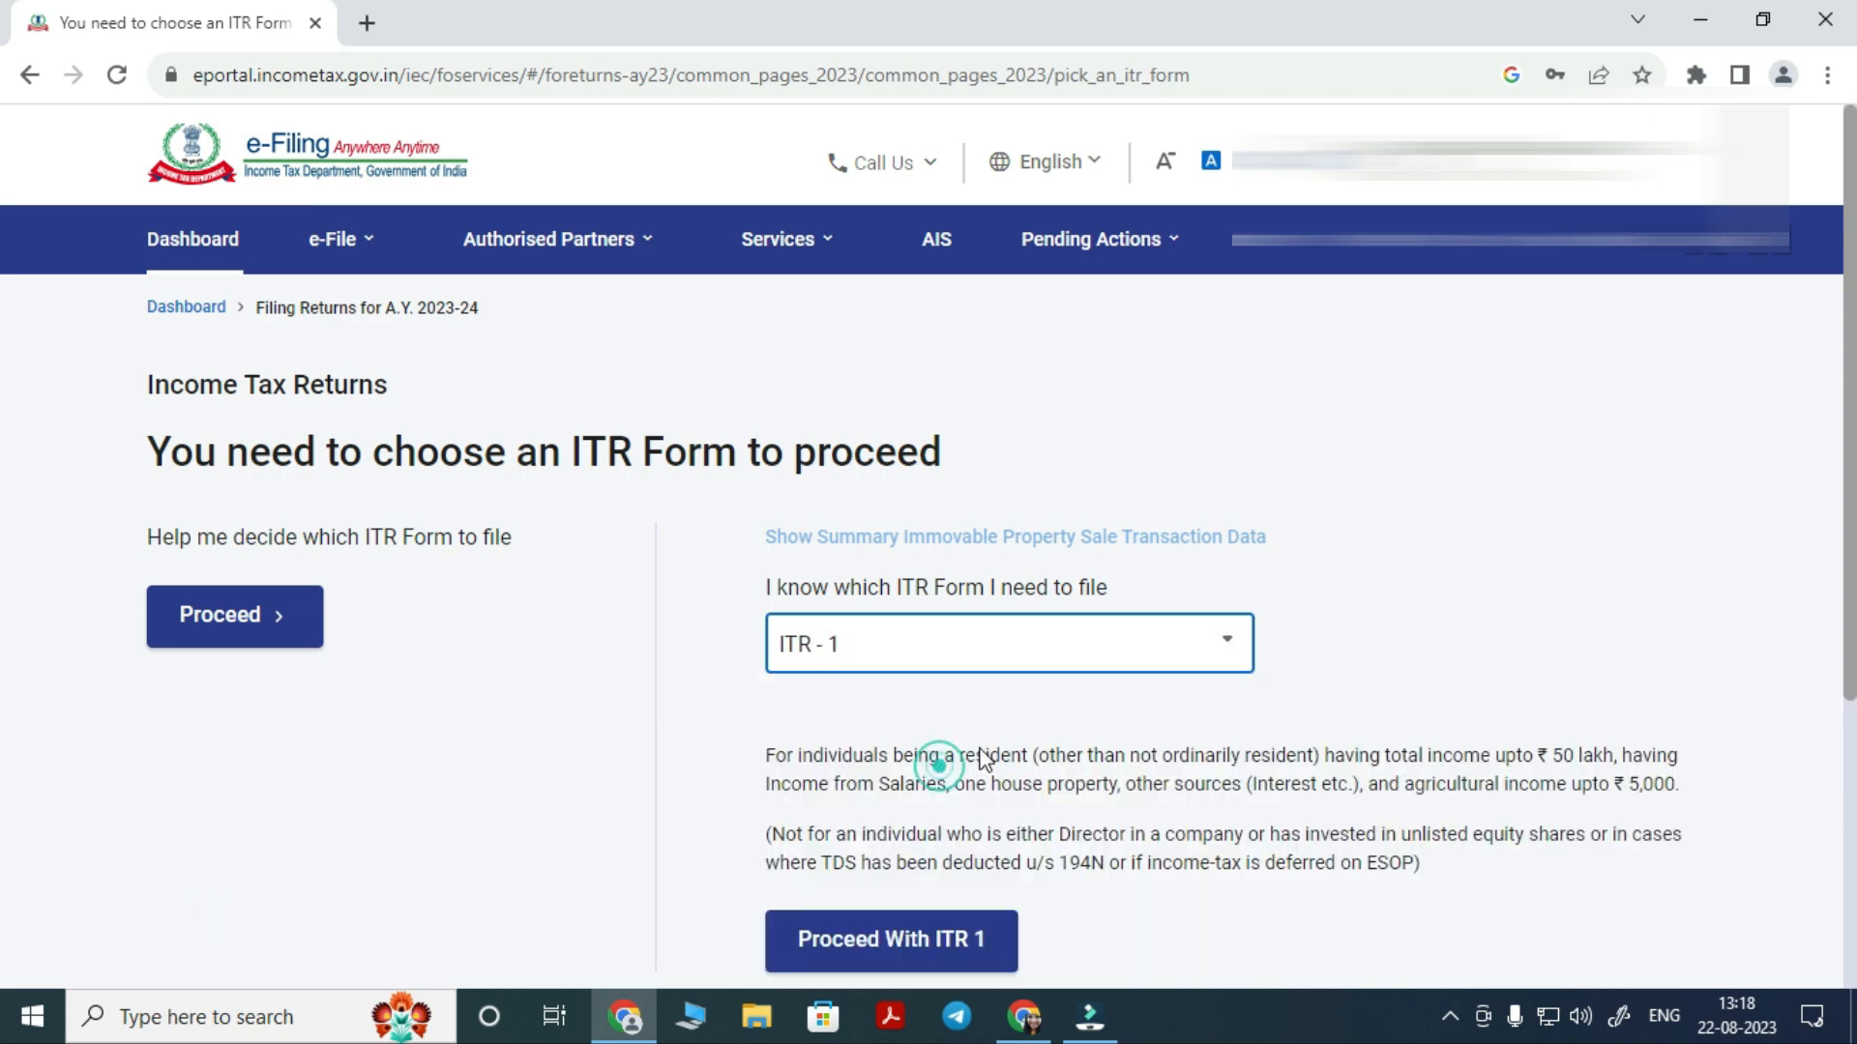
scroll(1331, 663, down, 2)
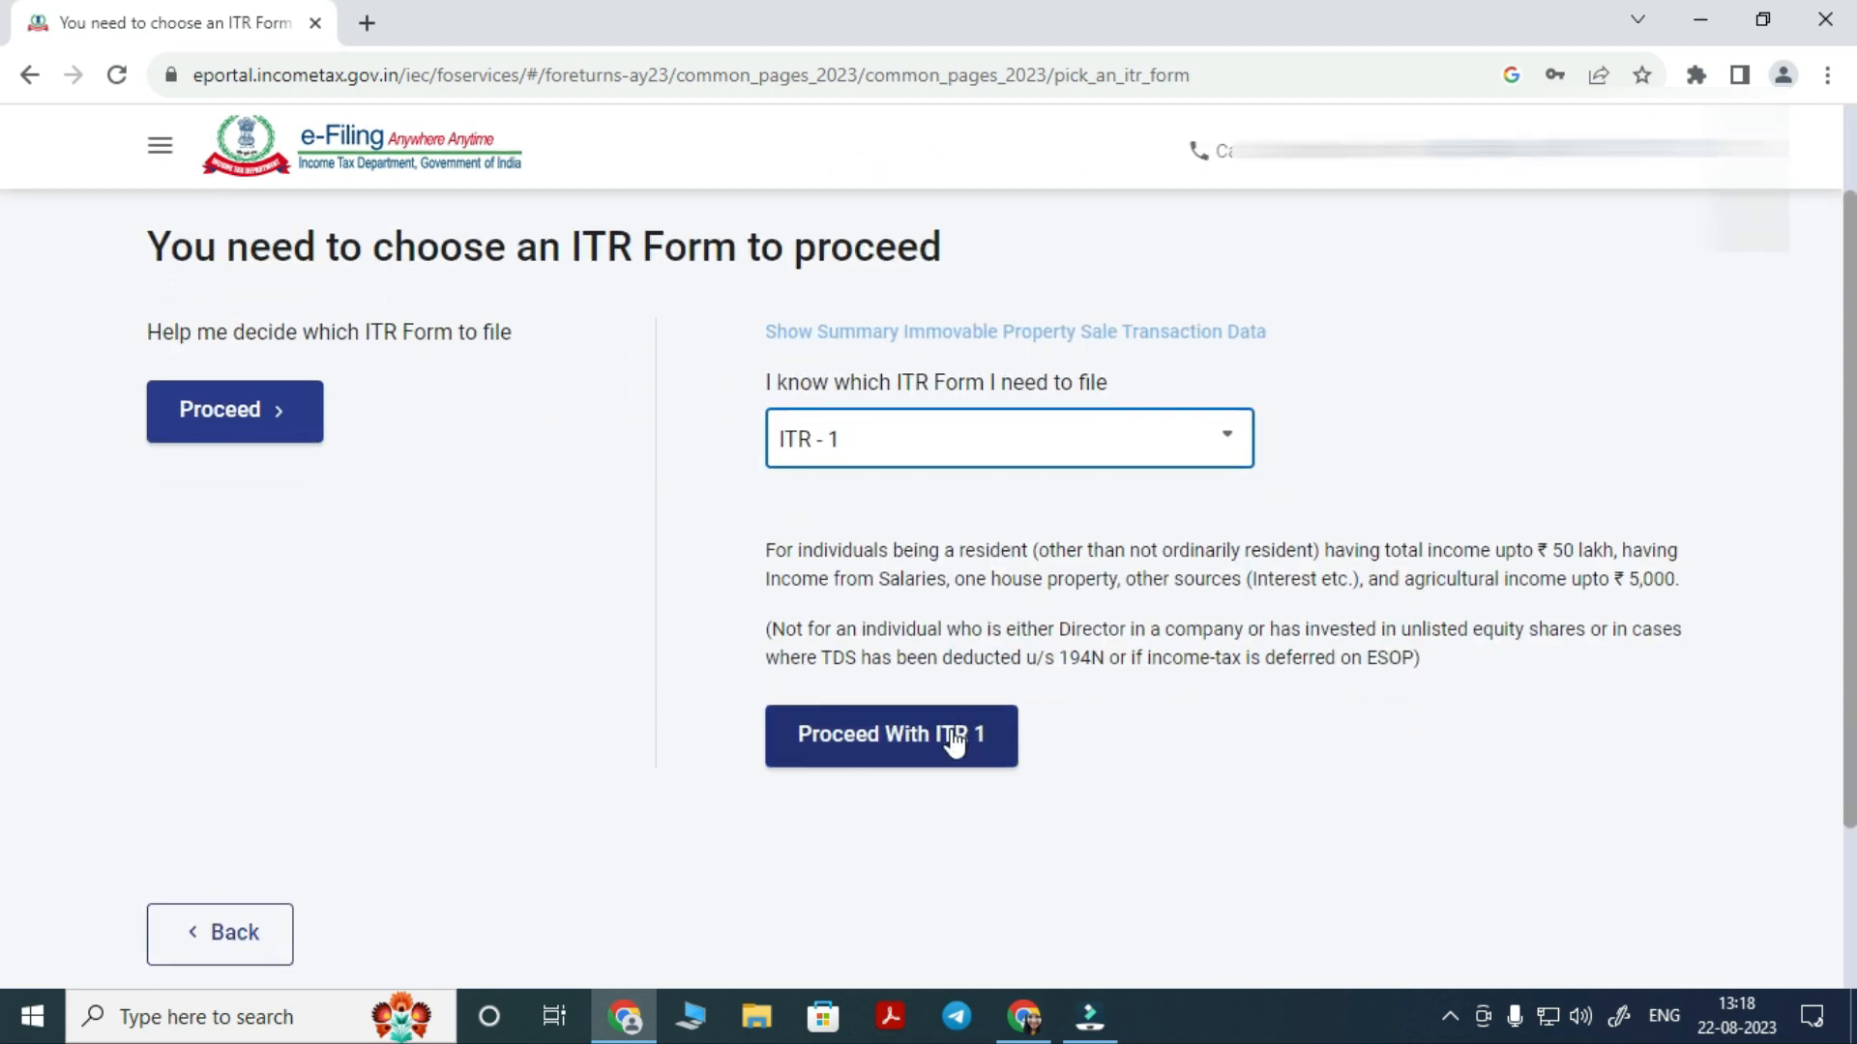
click(889, 737)
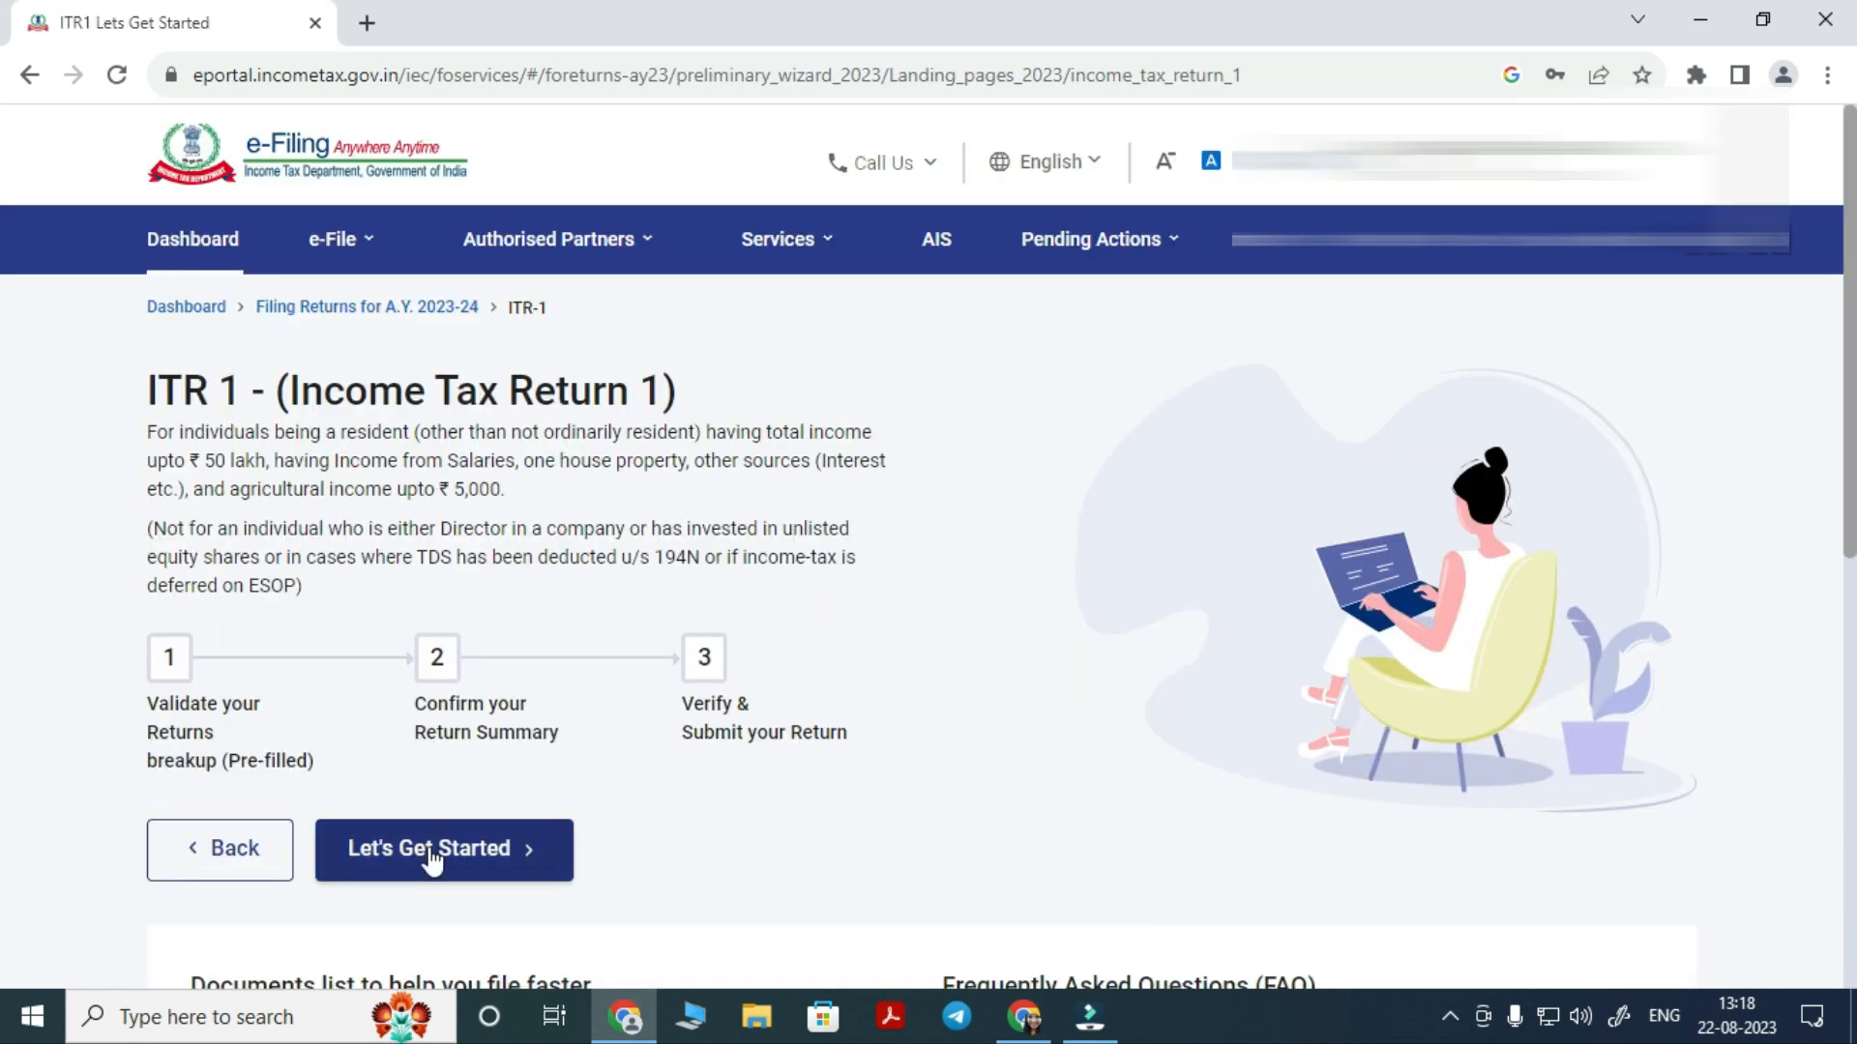
Start the ITR-1 return with Others as the filing reason and acknowledge the pre-filled return notice
click(433, 856)
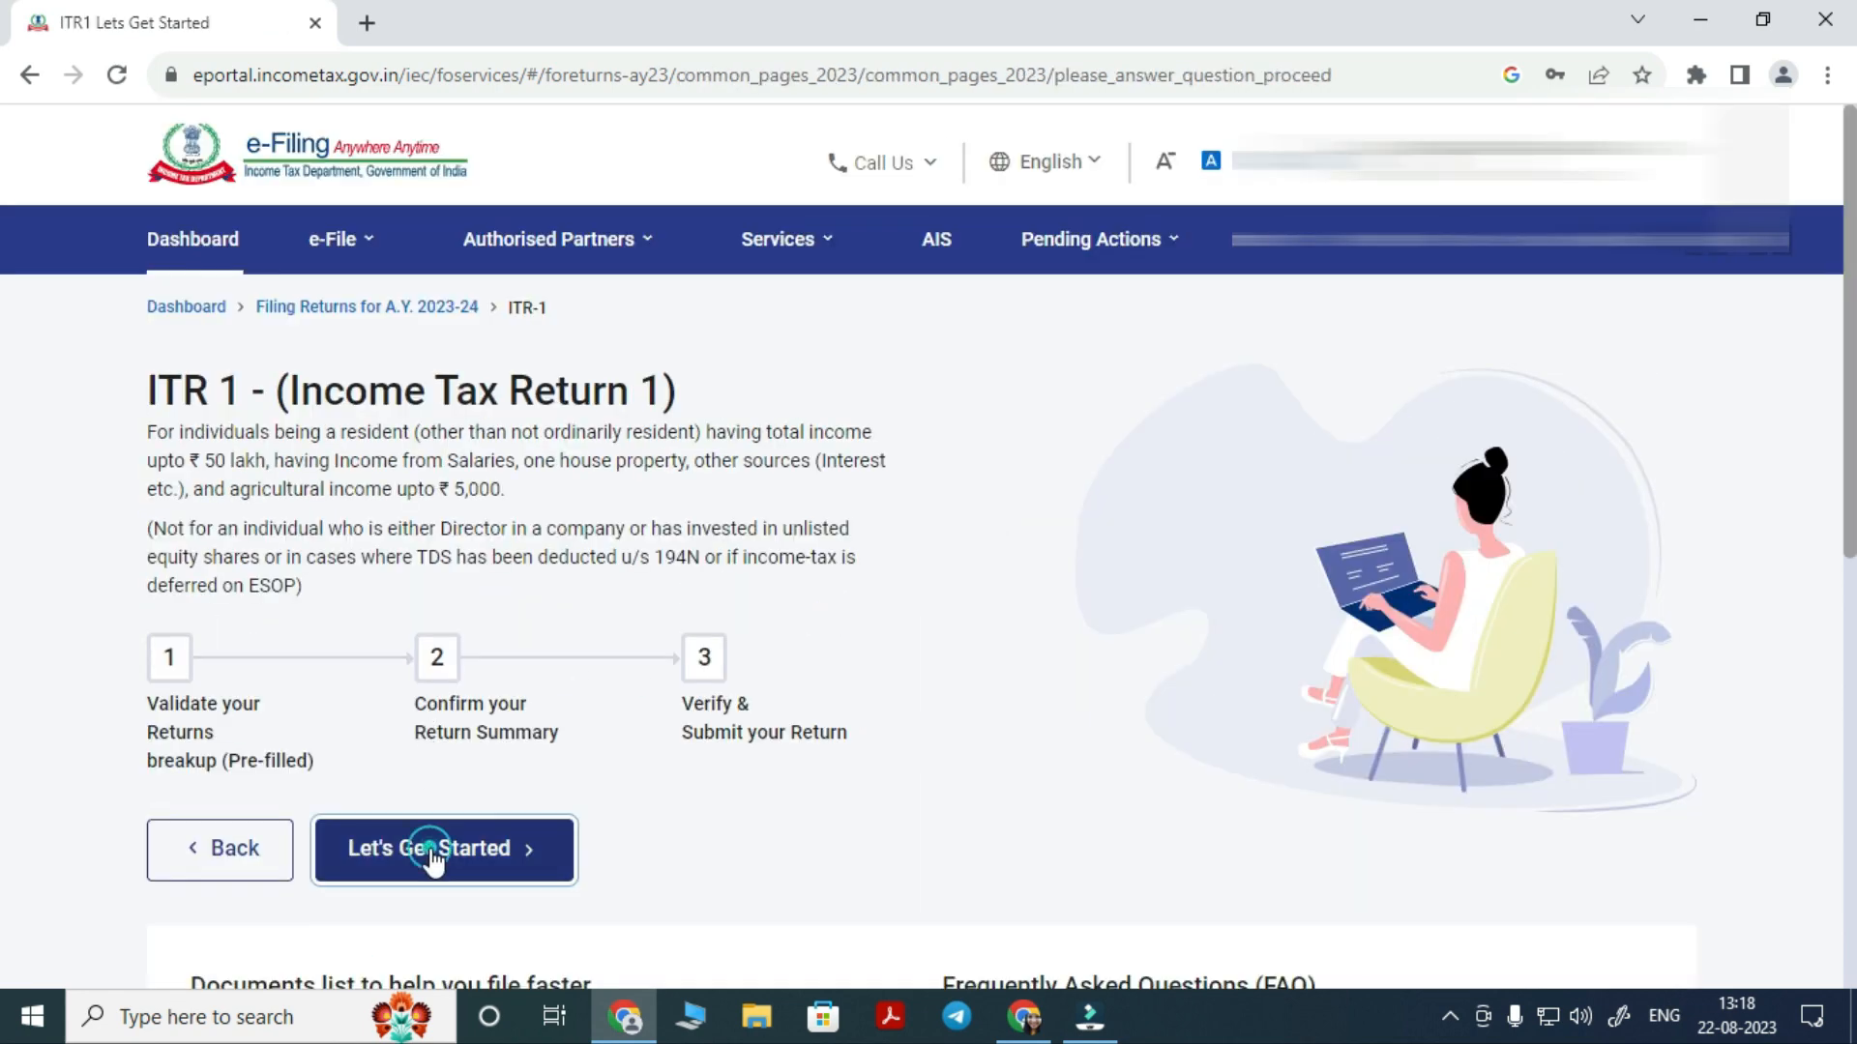
scroll(584, 662, down, 3)
scroll(322, 619, up, 3)
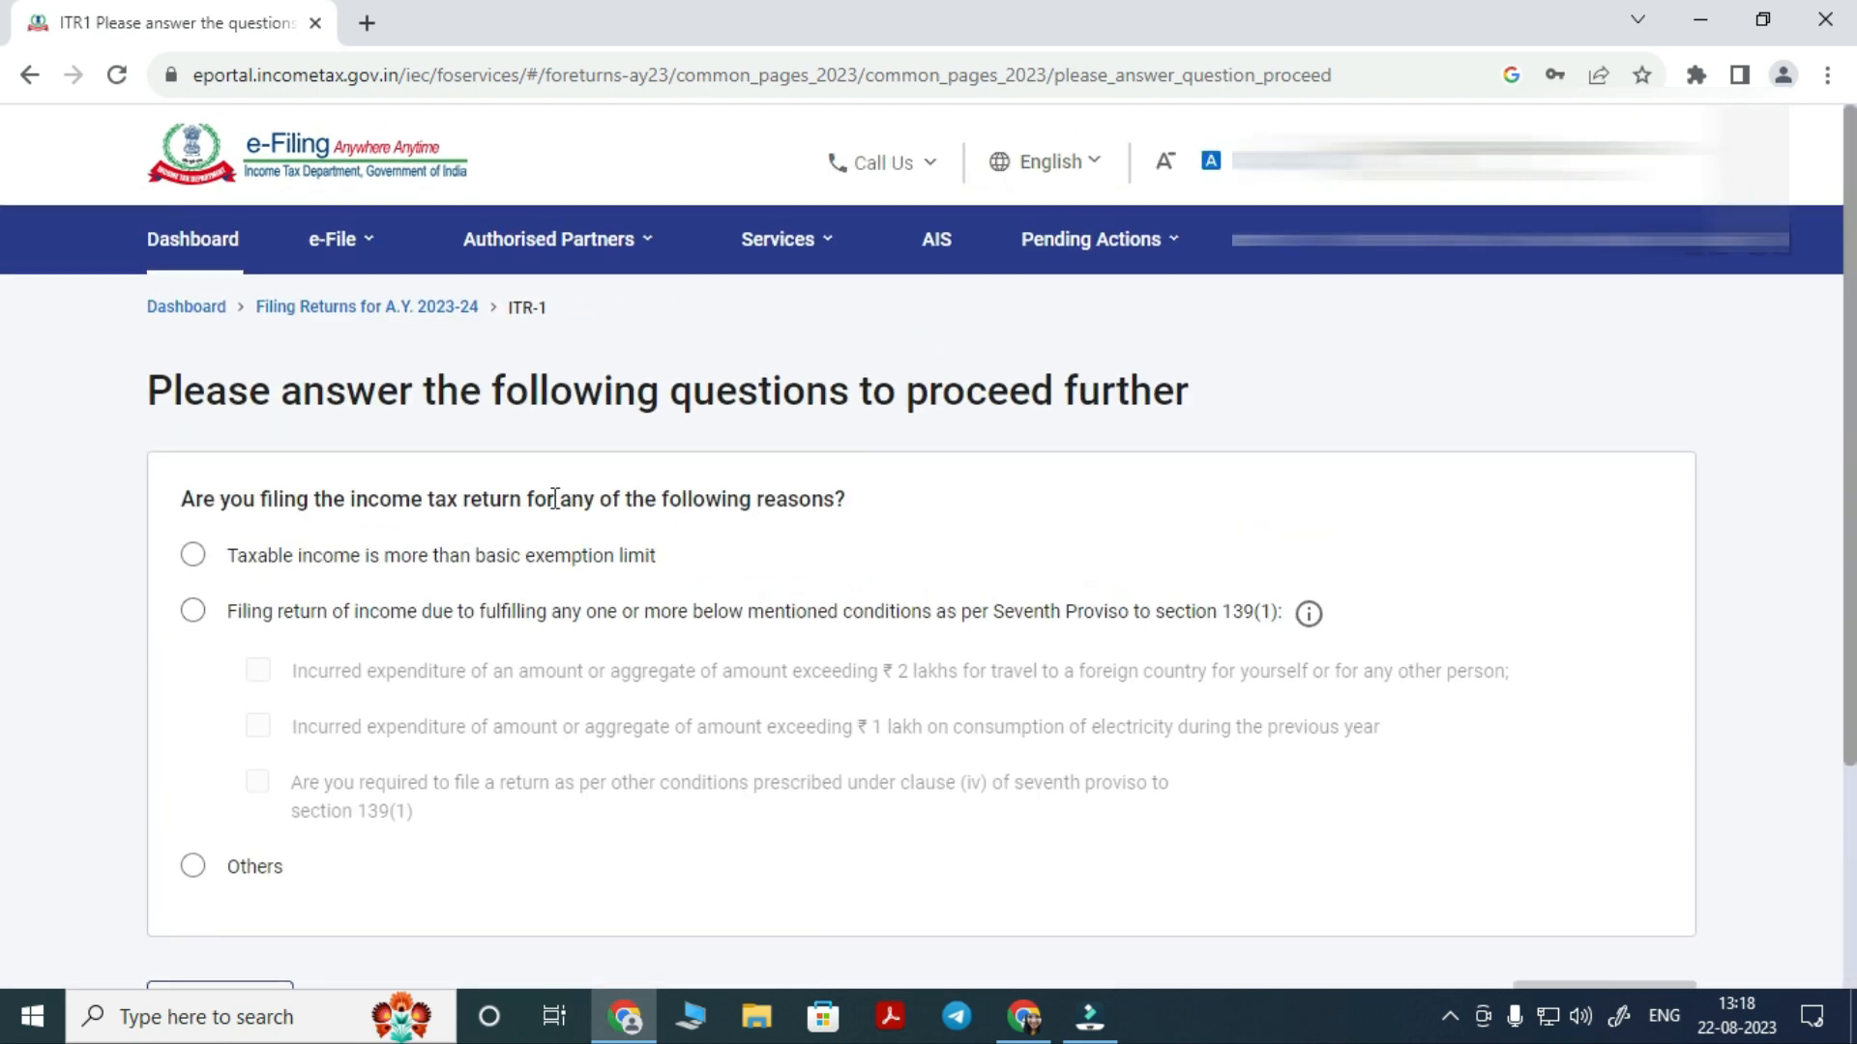
click(194, 868)
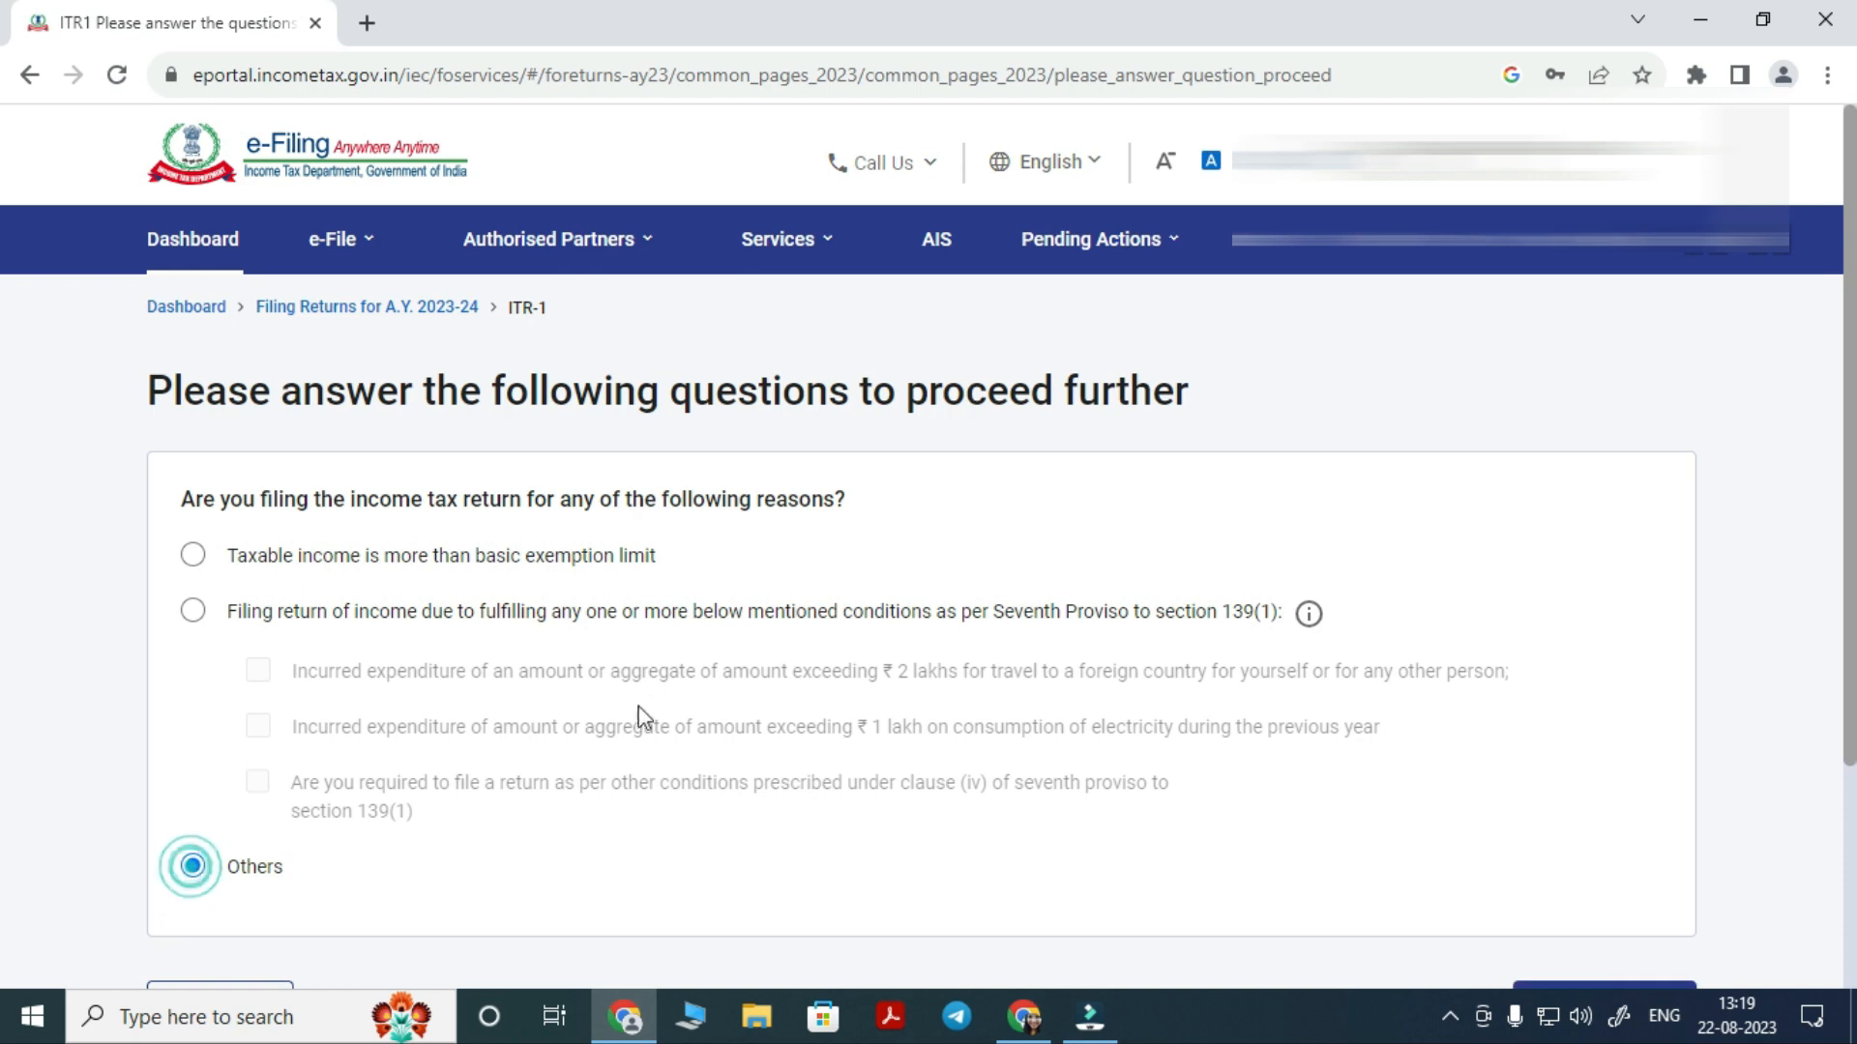
scroll(838, 664, down, 3)
click(1601, 732)
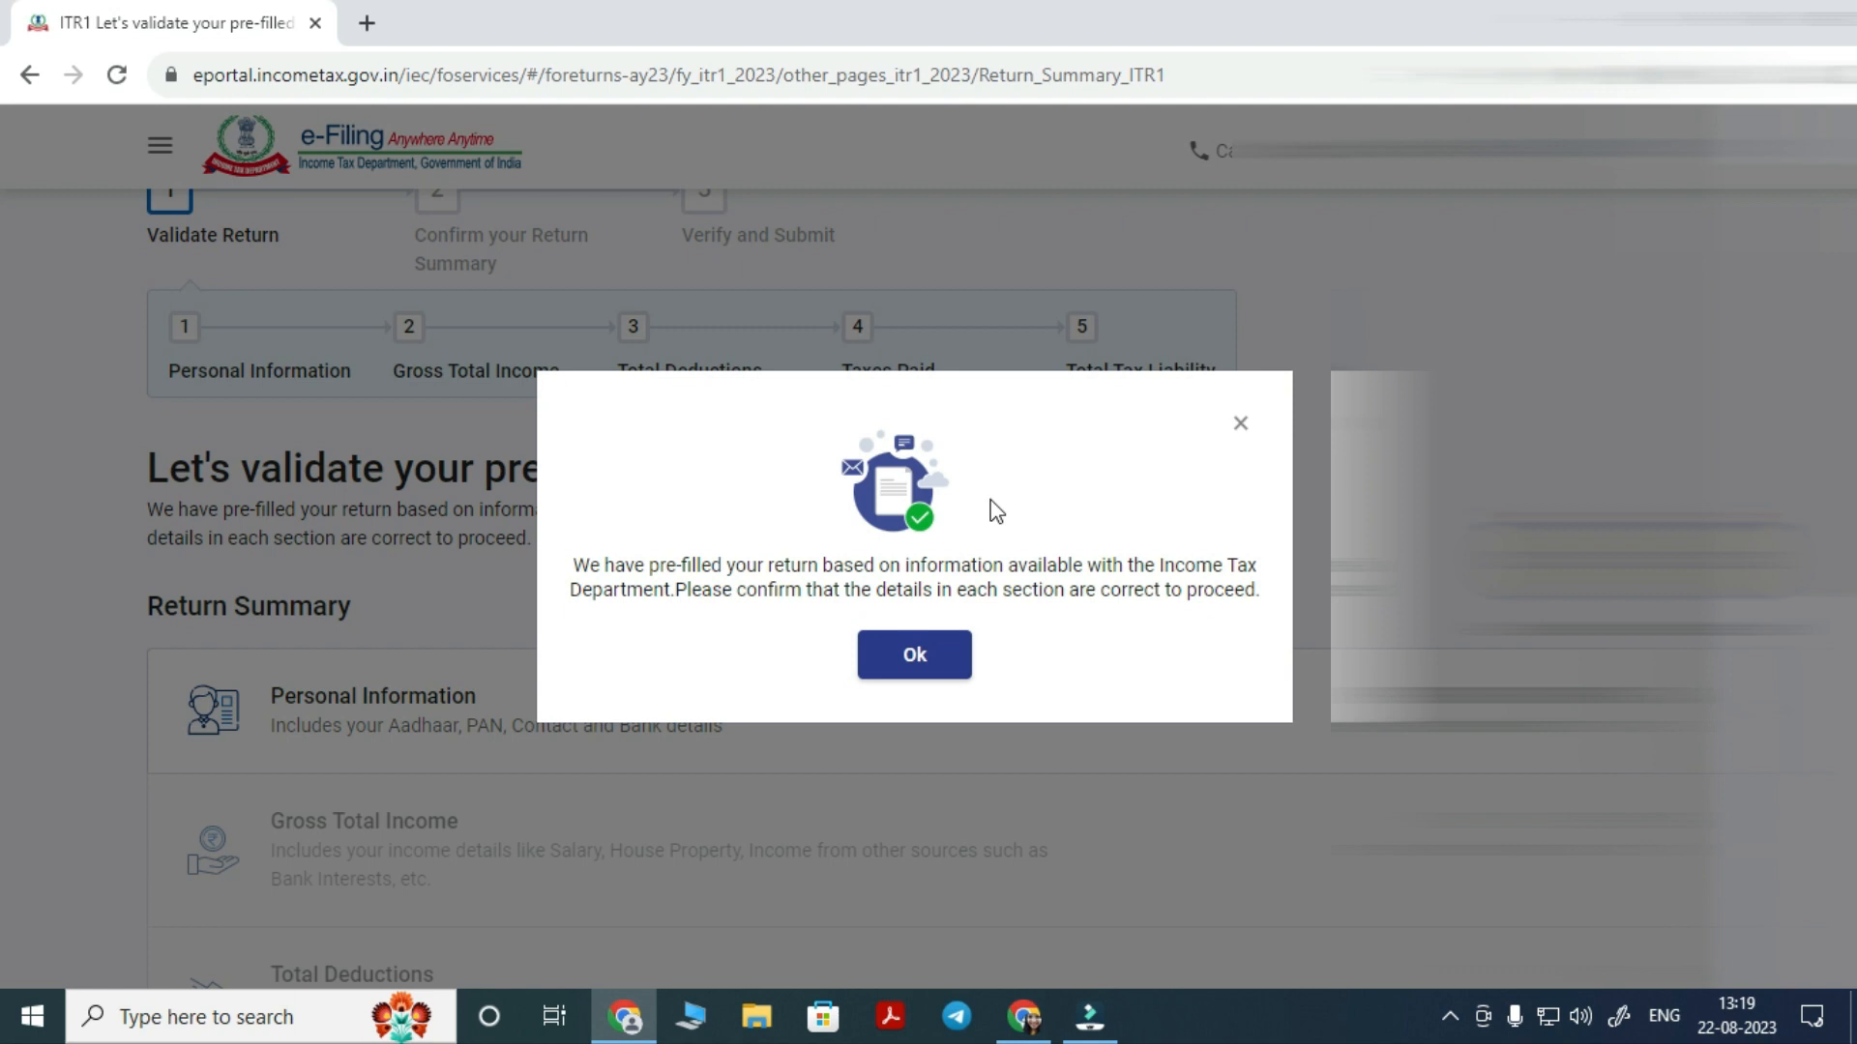
click(936, 662)
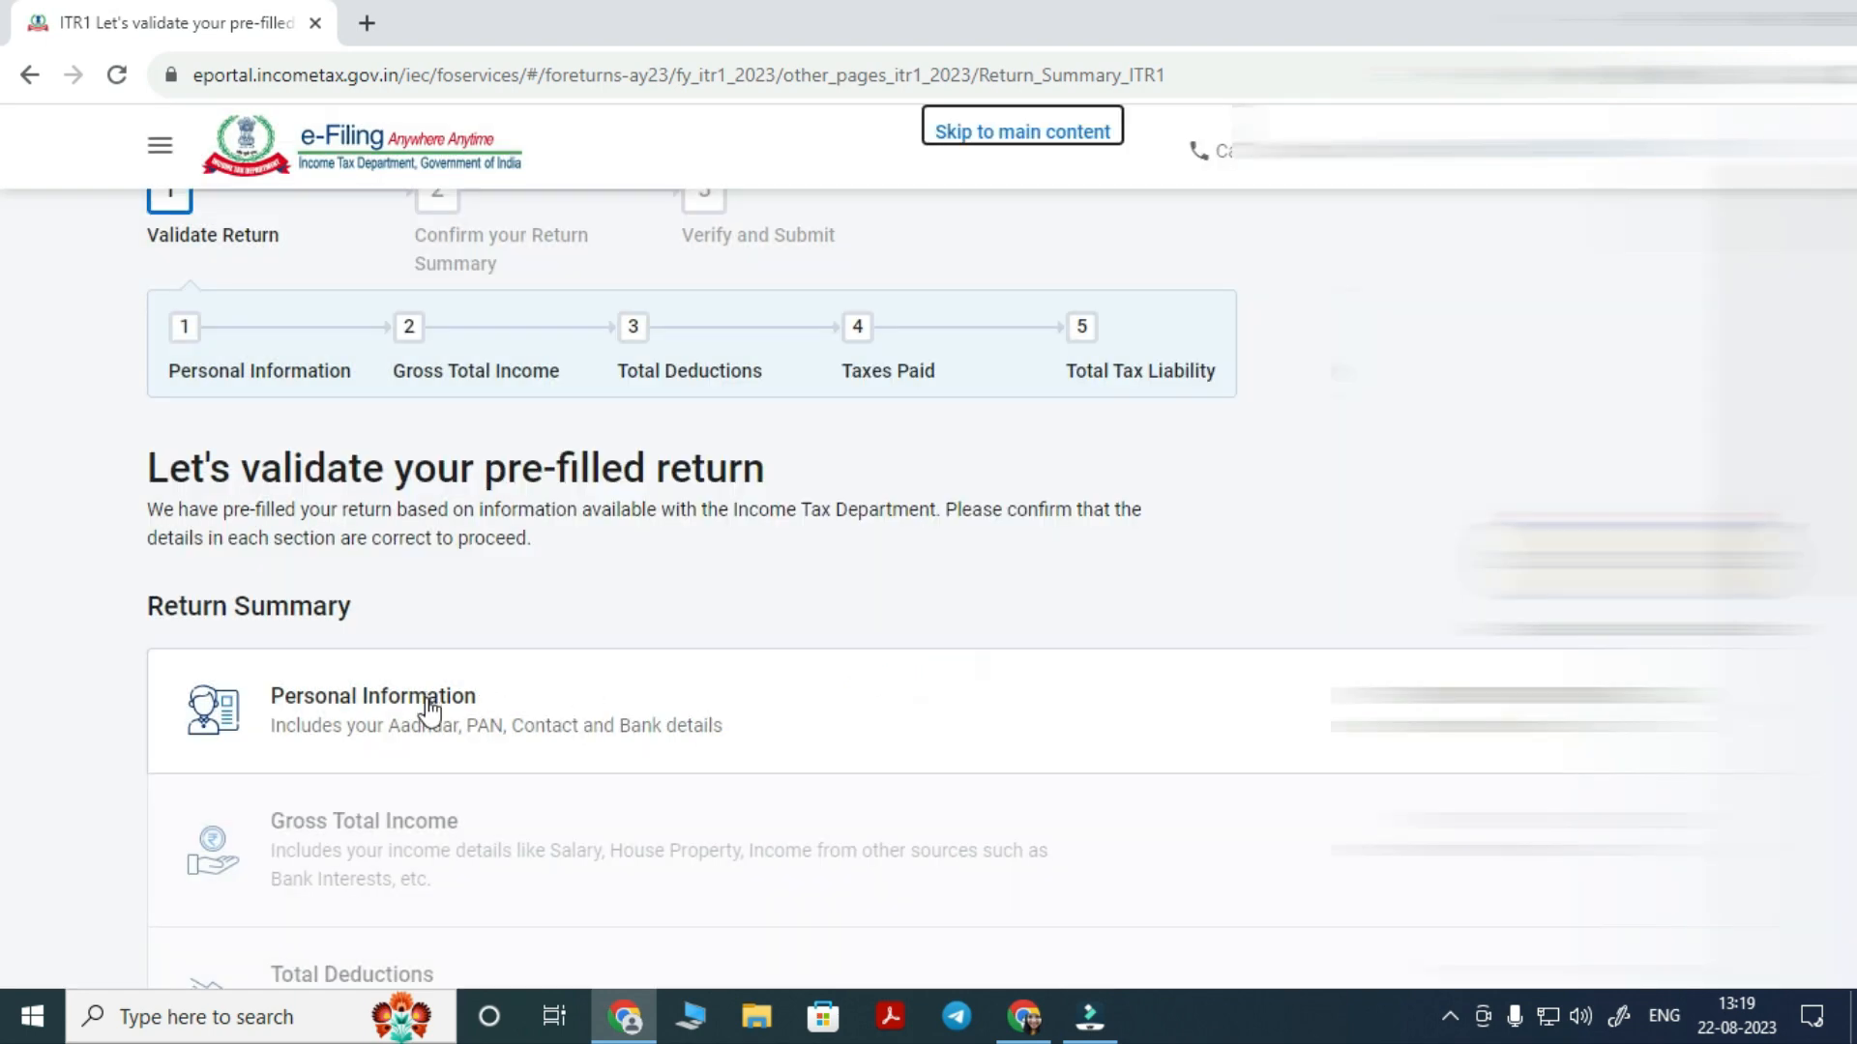
Open the Personal Information section and set the filing section to 139(4), belated return filed after the due date
click(429, 704)
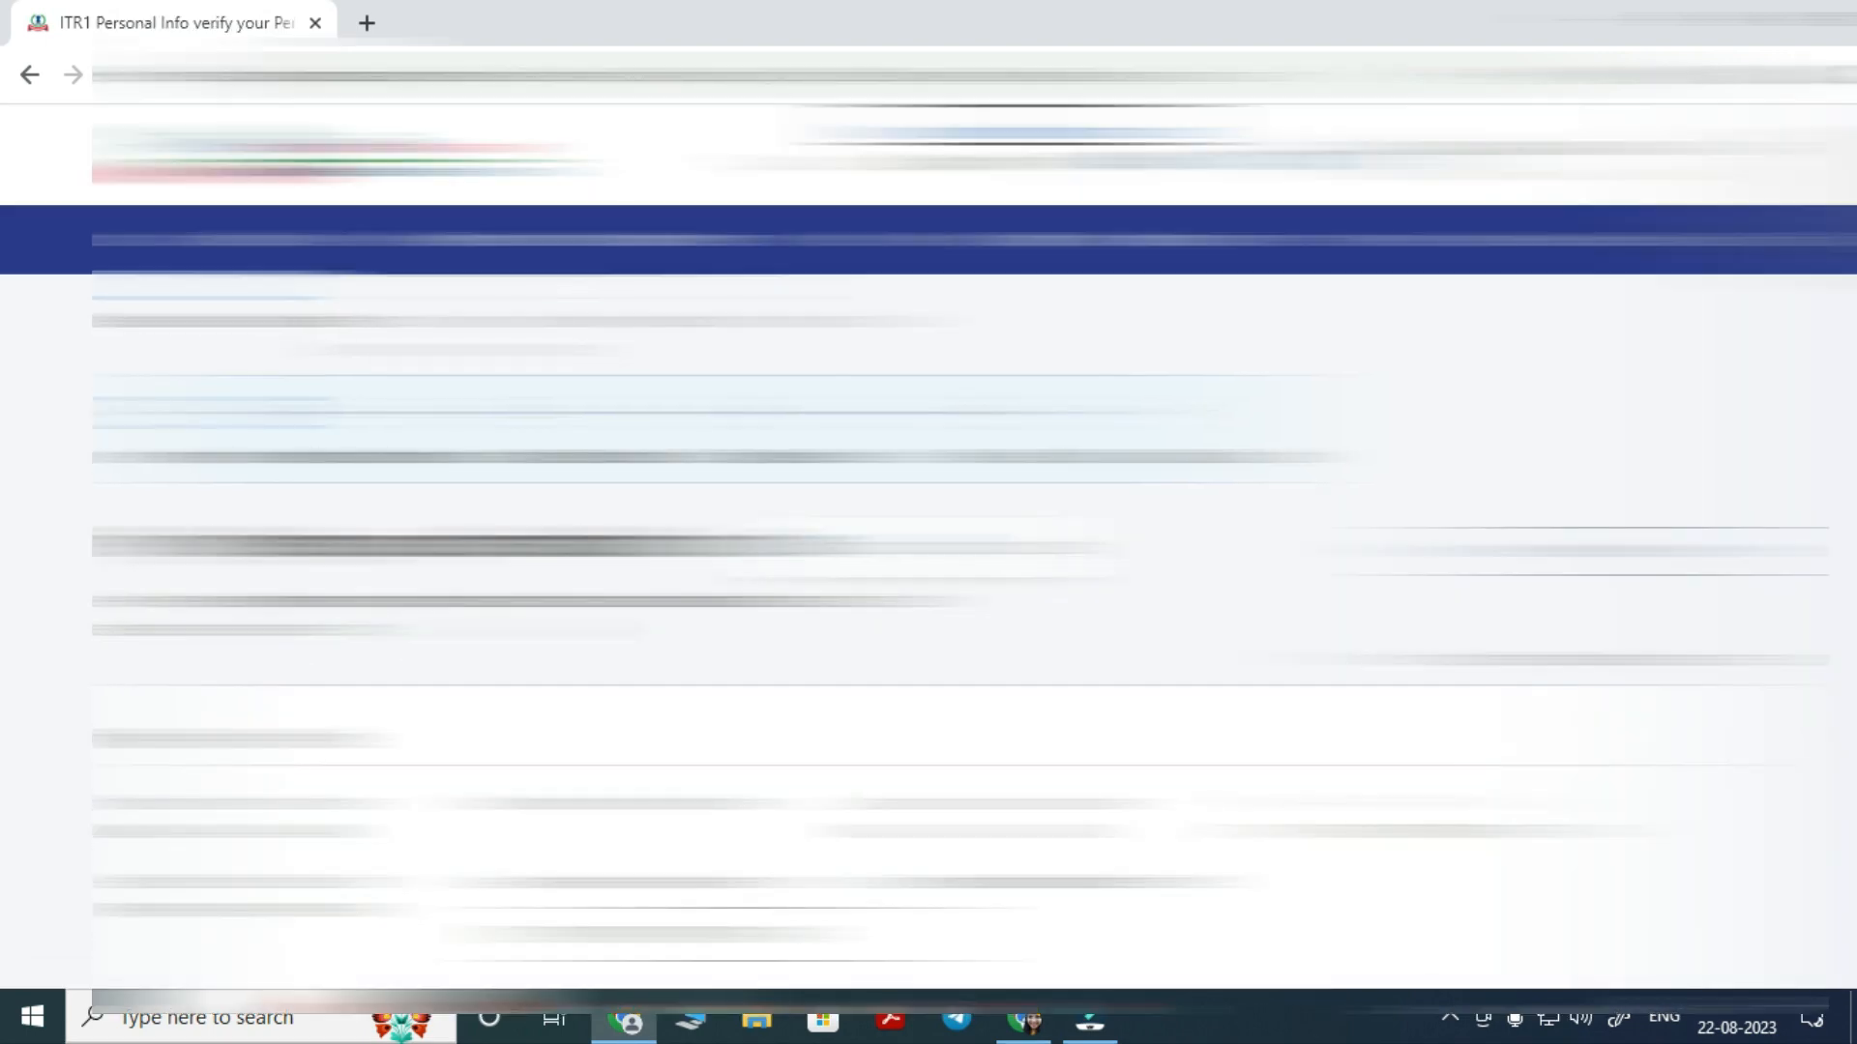
scroll(928, 590, down, 6)
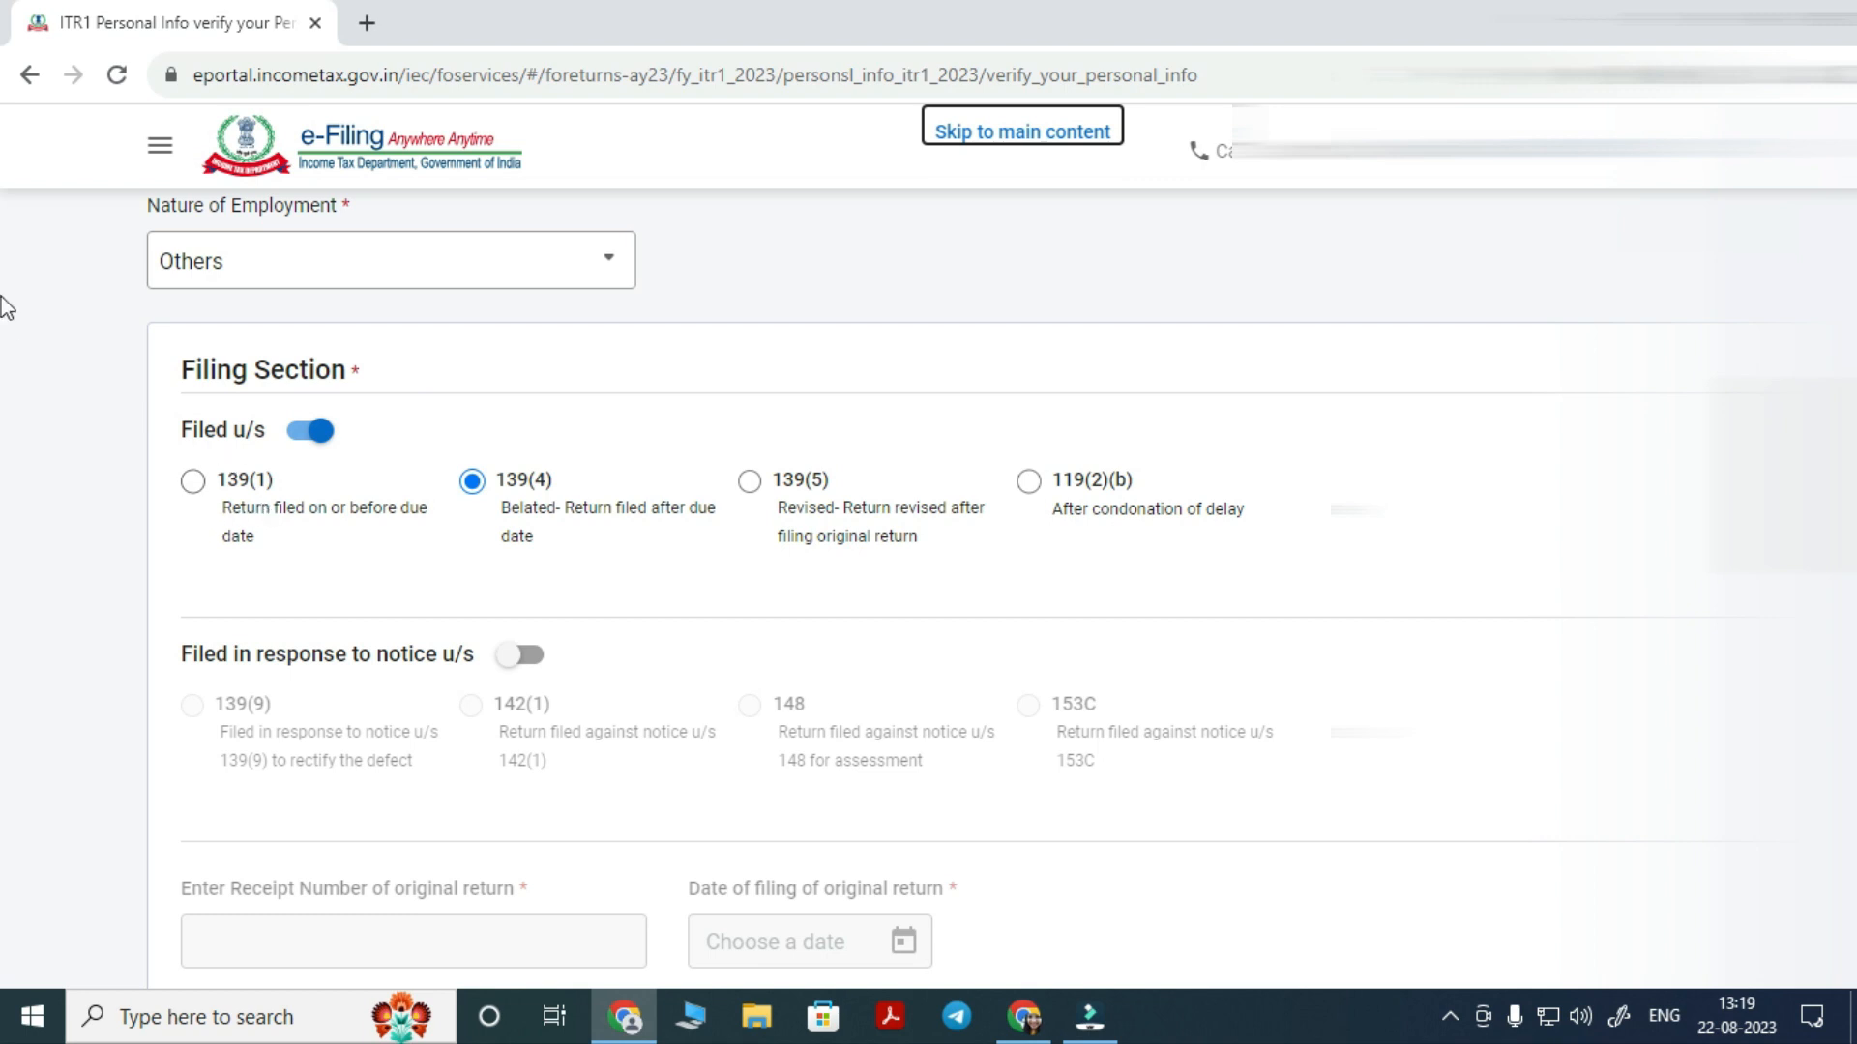
click(189, 483)
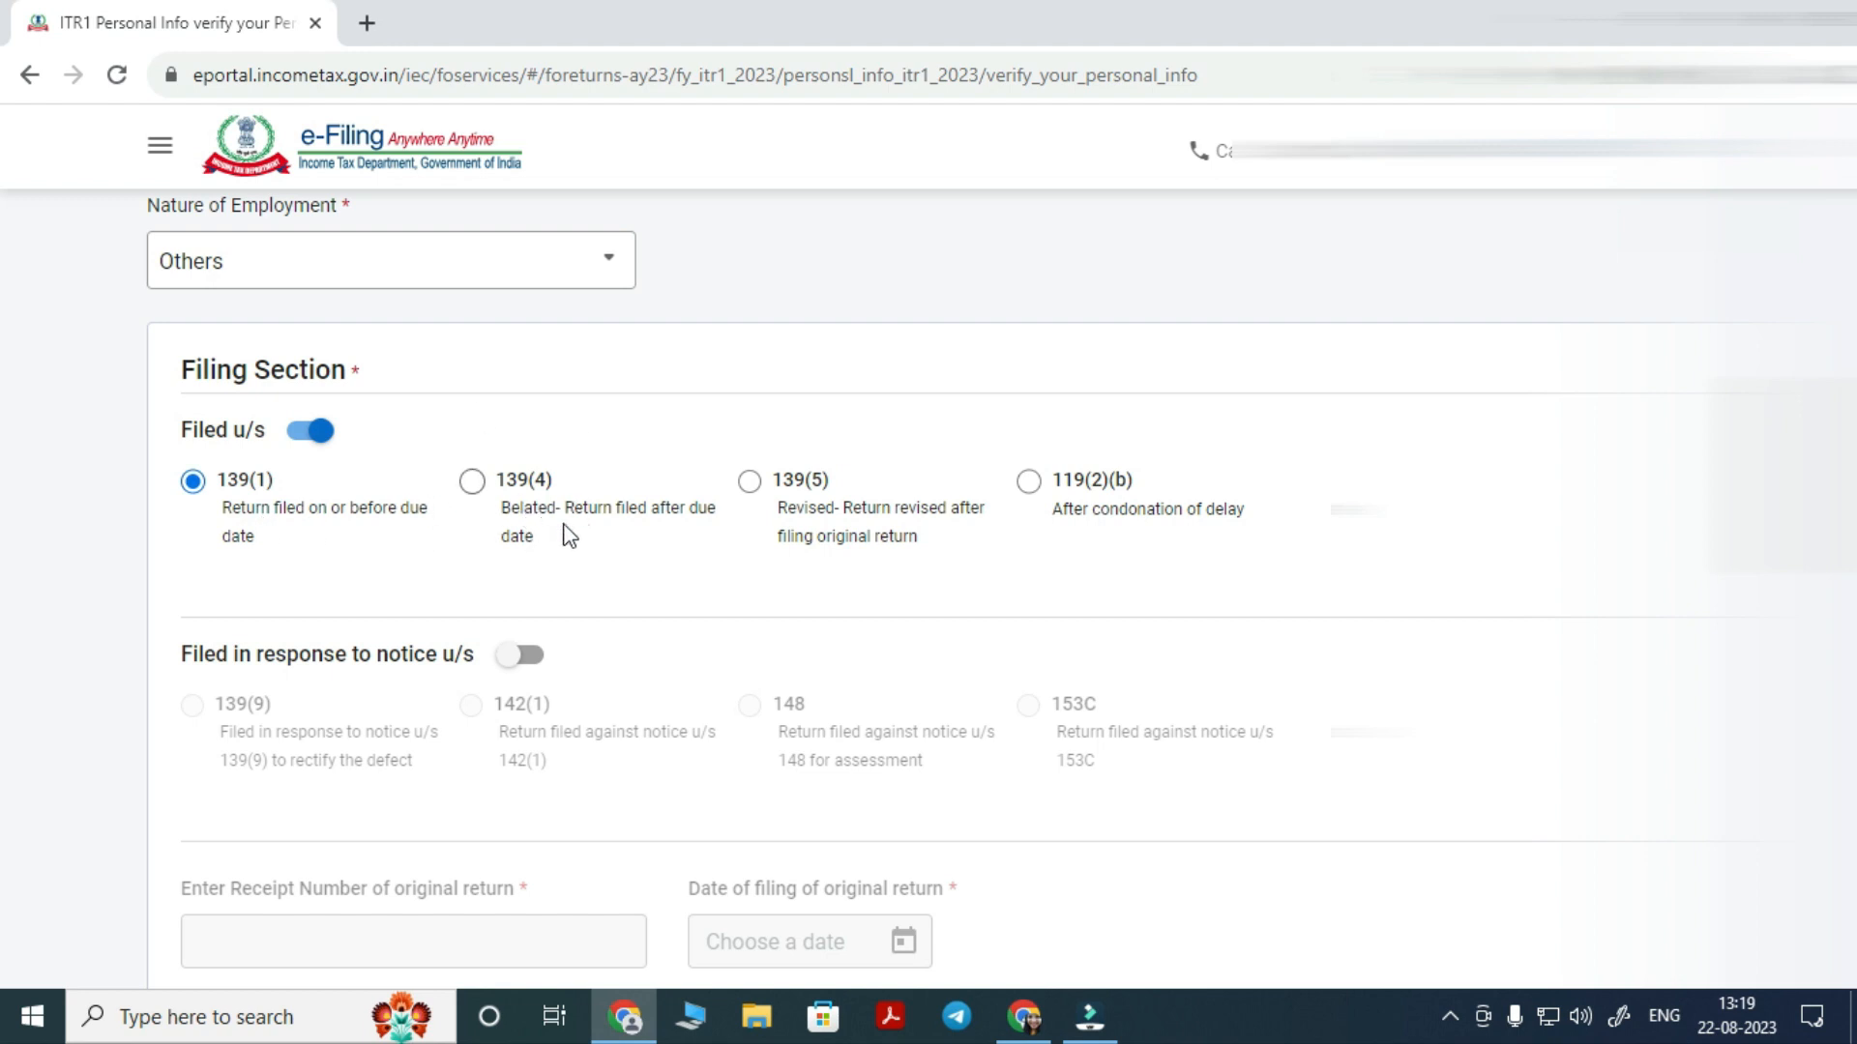
click(473, 488)
click(750, 482)
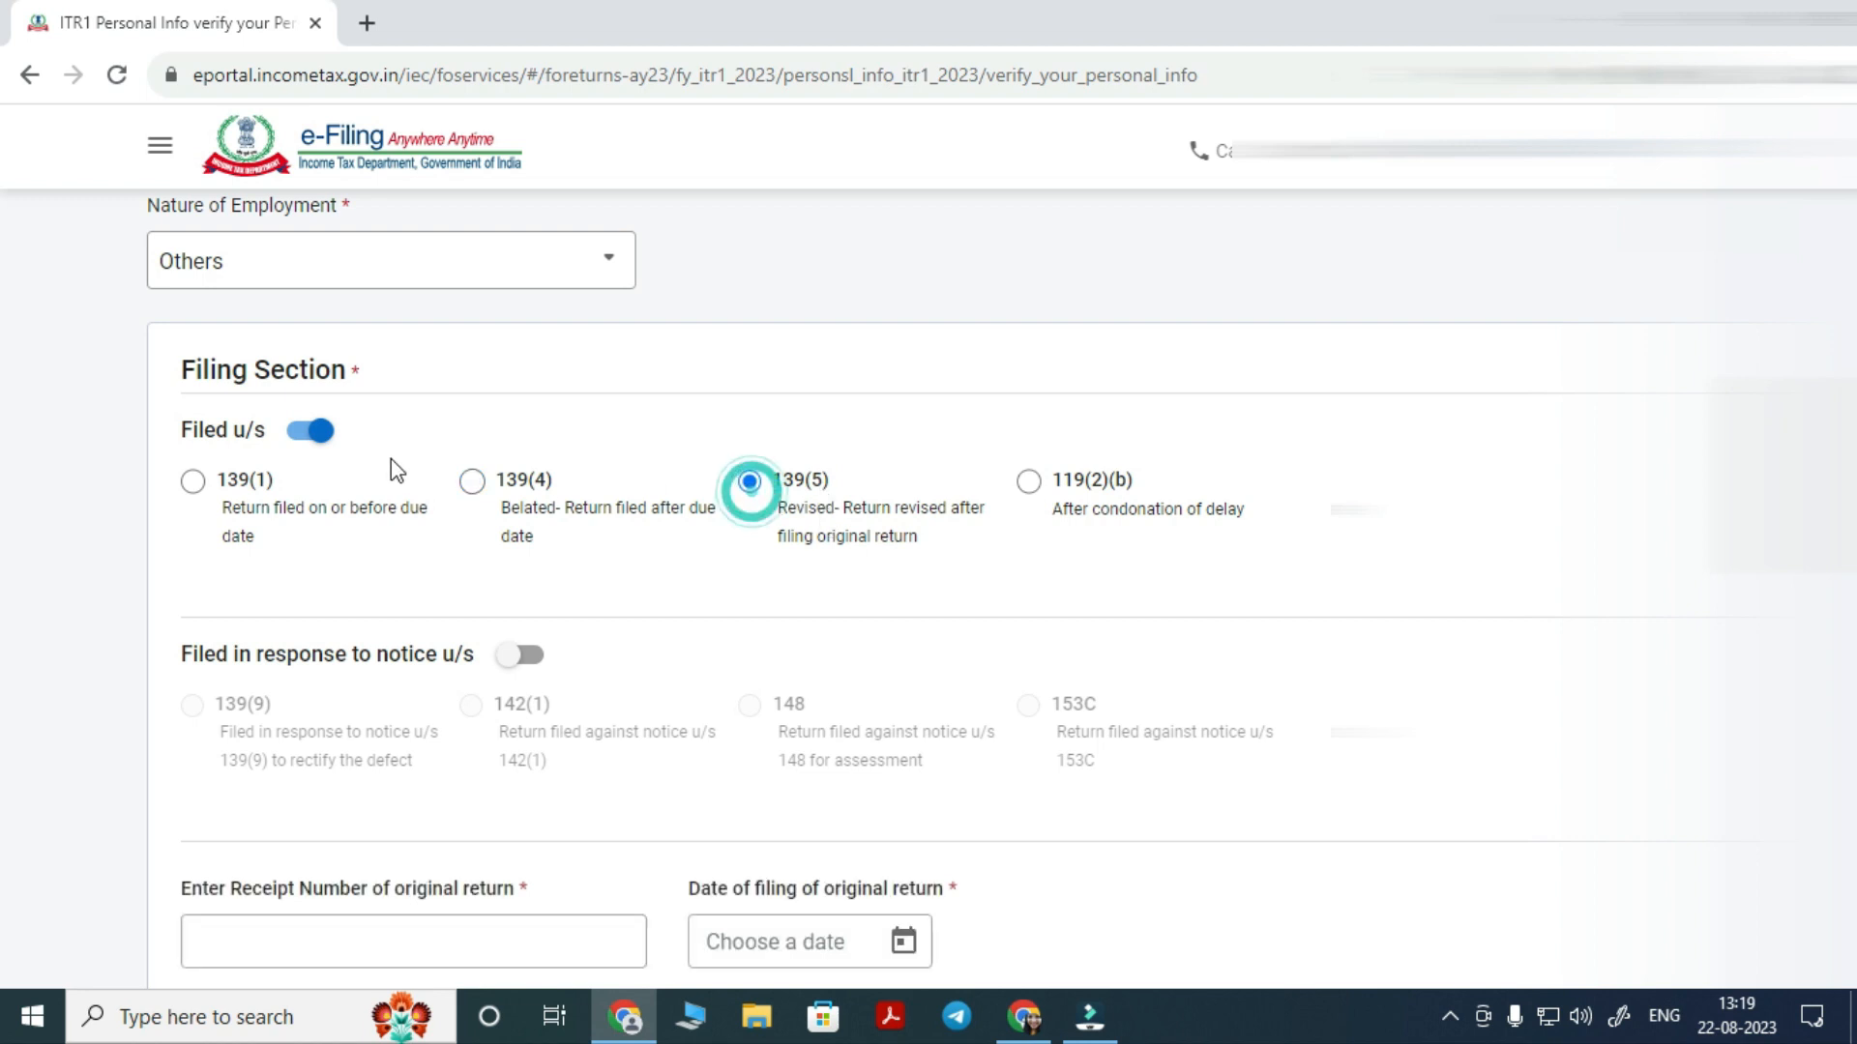
click(473, 482)
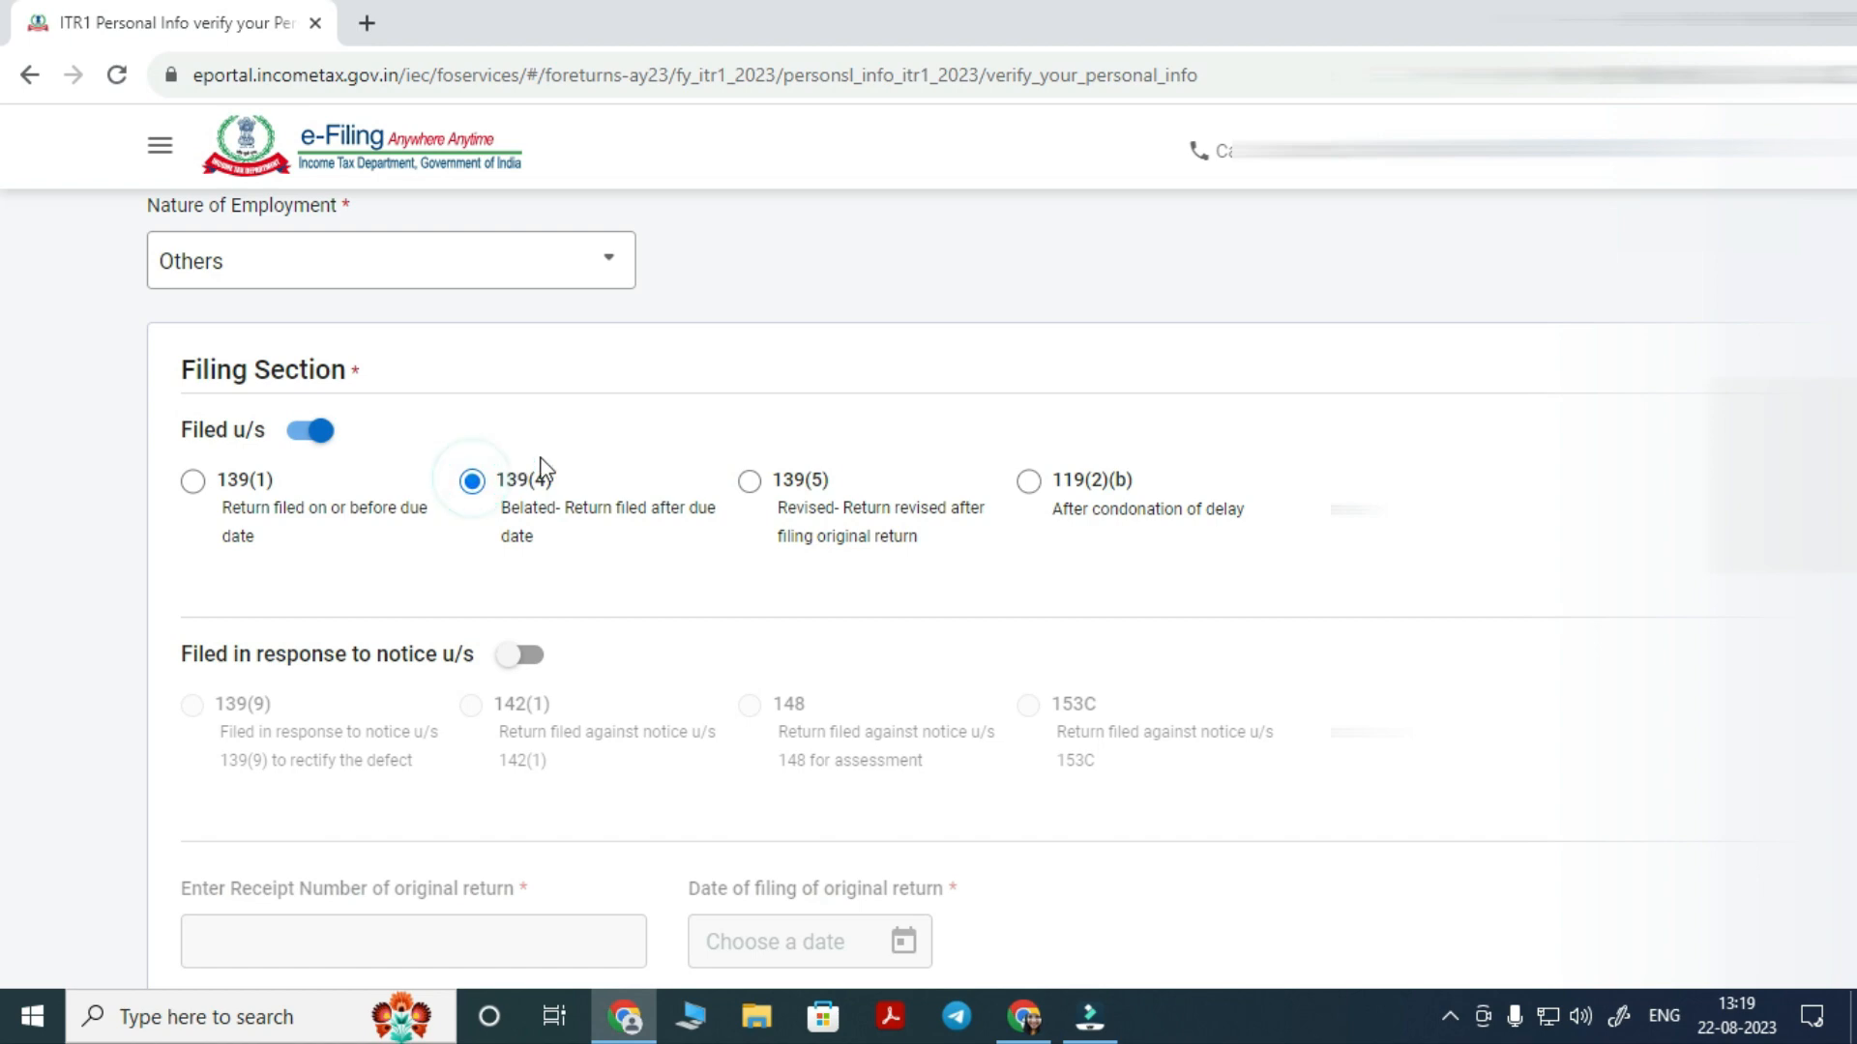
Review the remaining filing and bank details and confirm the Personal Information section
scroll(552, 467, down, 2)
scroll(559, 467, down, 9)
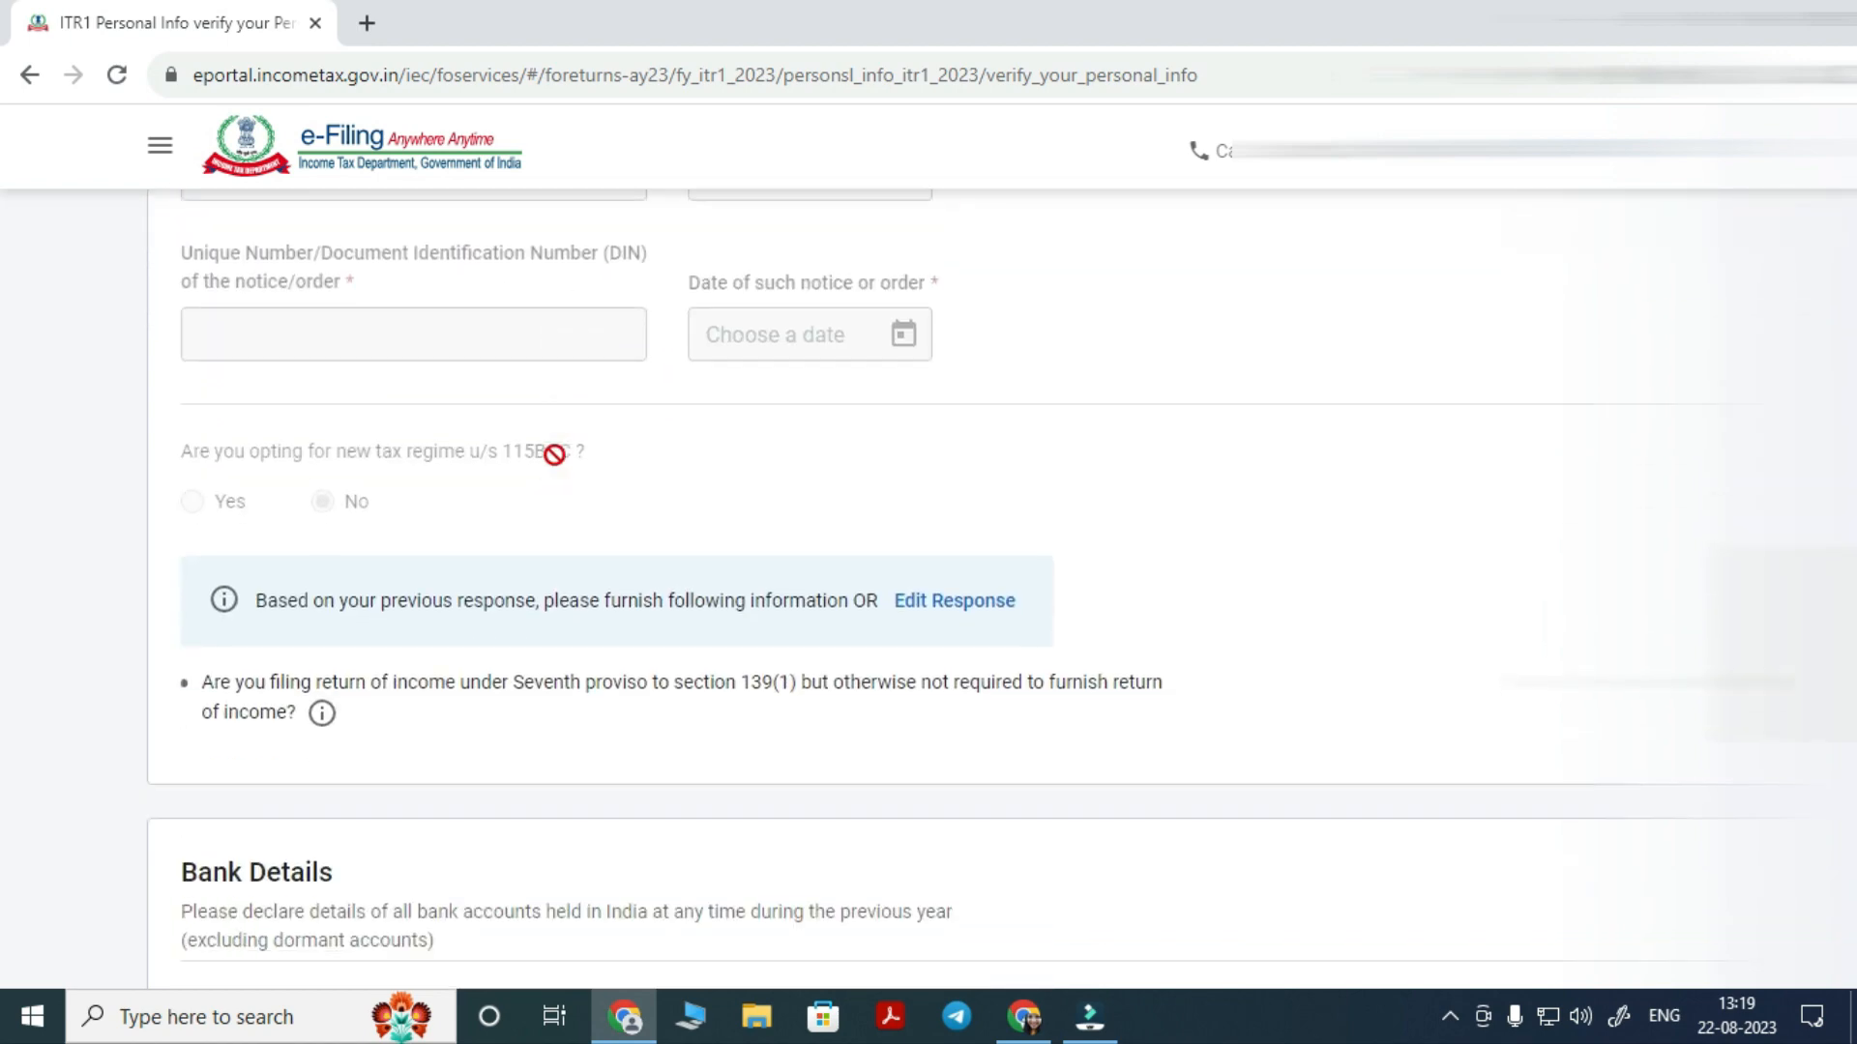
scroll(559, 467, up, 2)
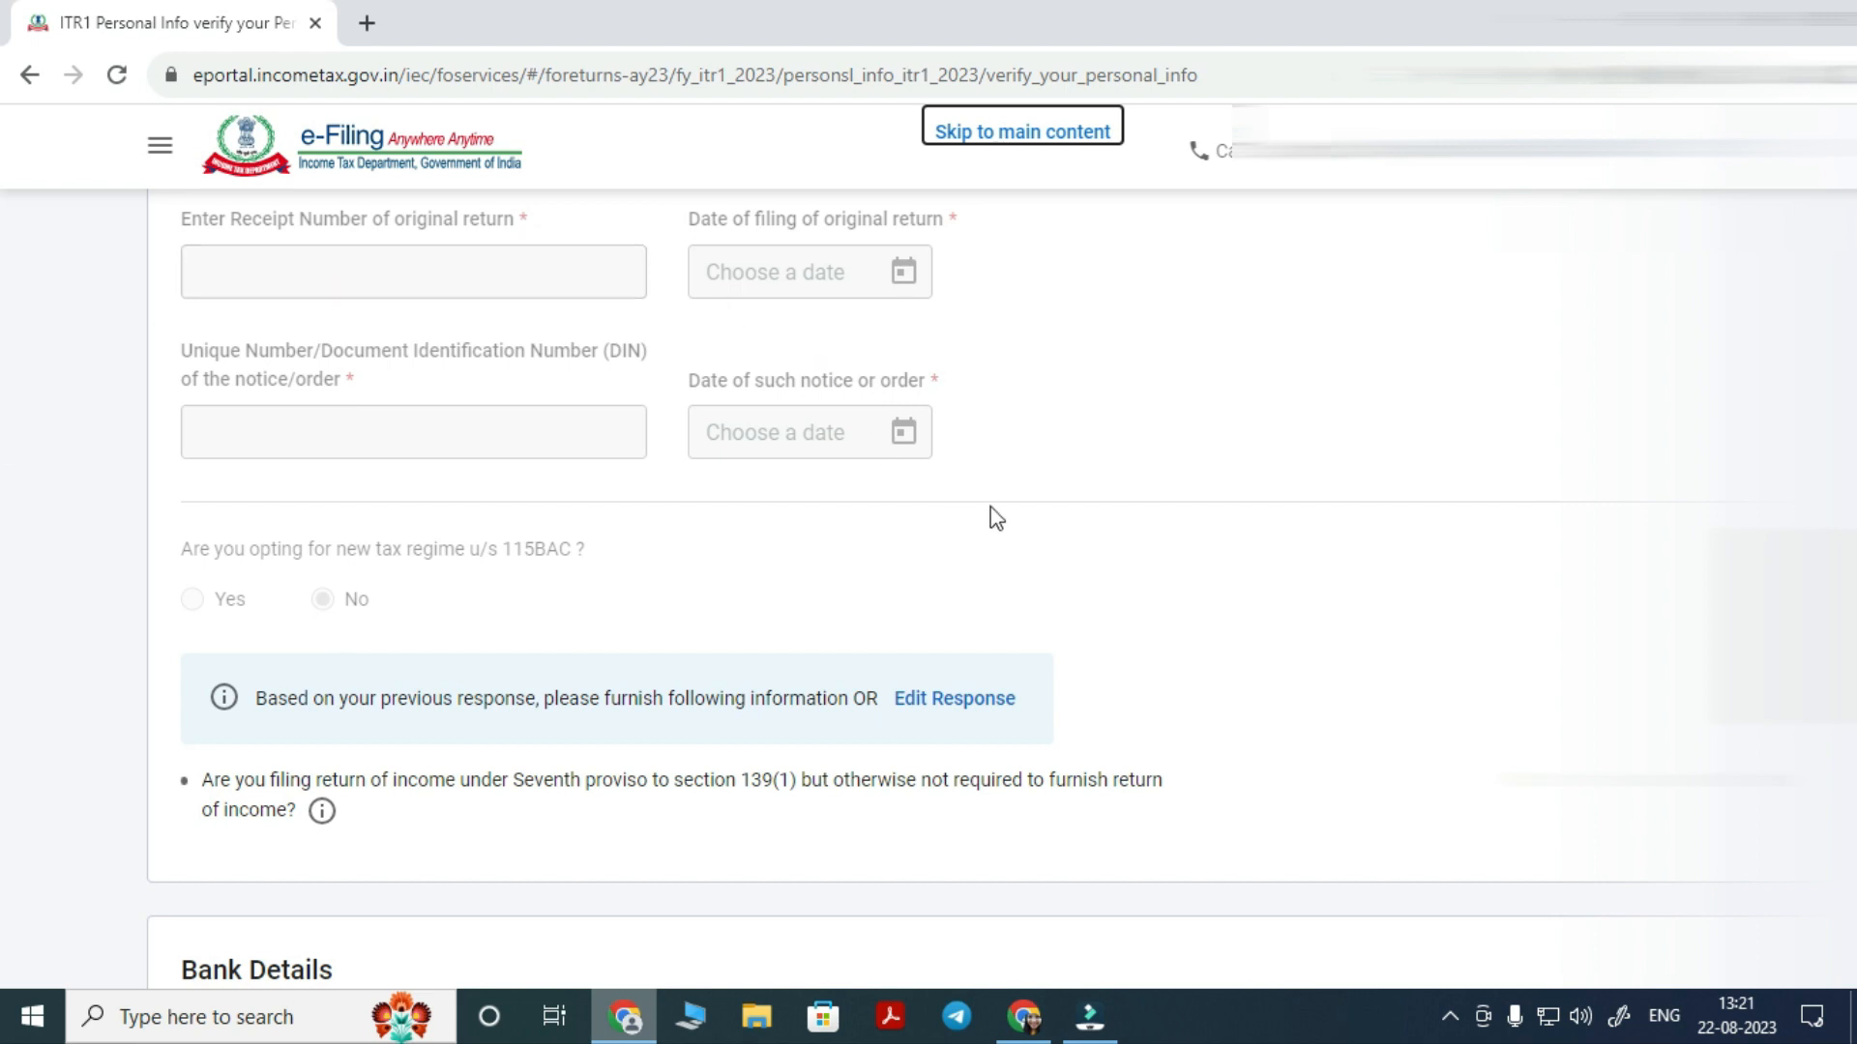
scroll(978, 518, down, 3)
scroll(1102, 538, down, 7)
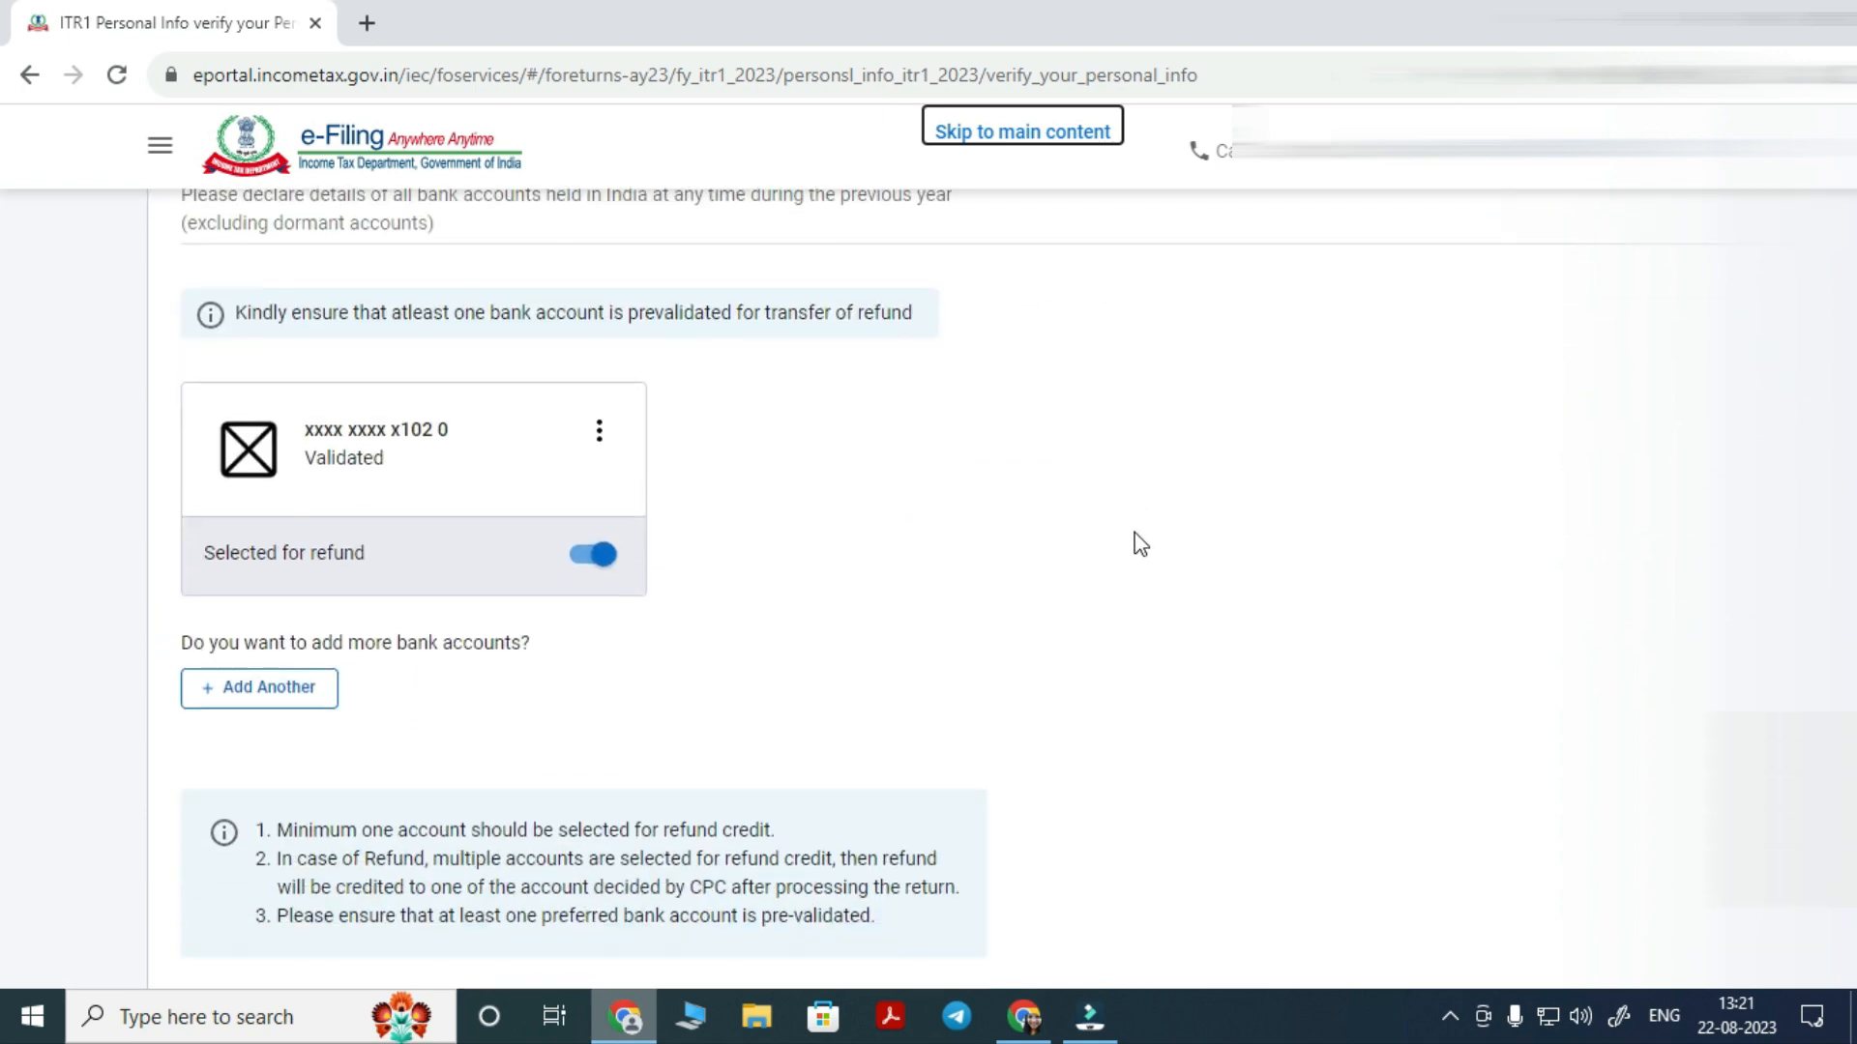
click(1636, 930)
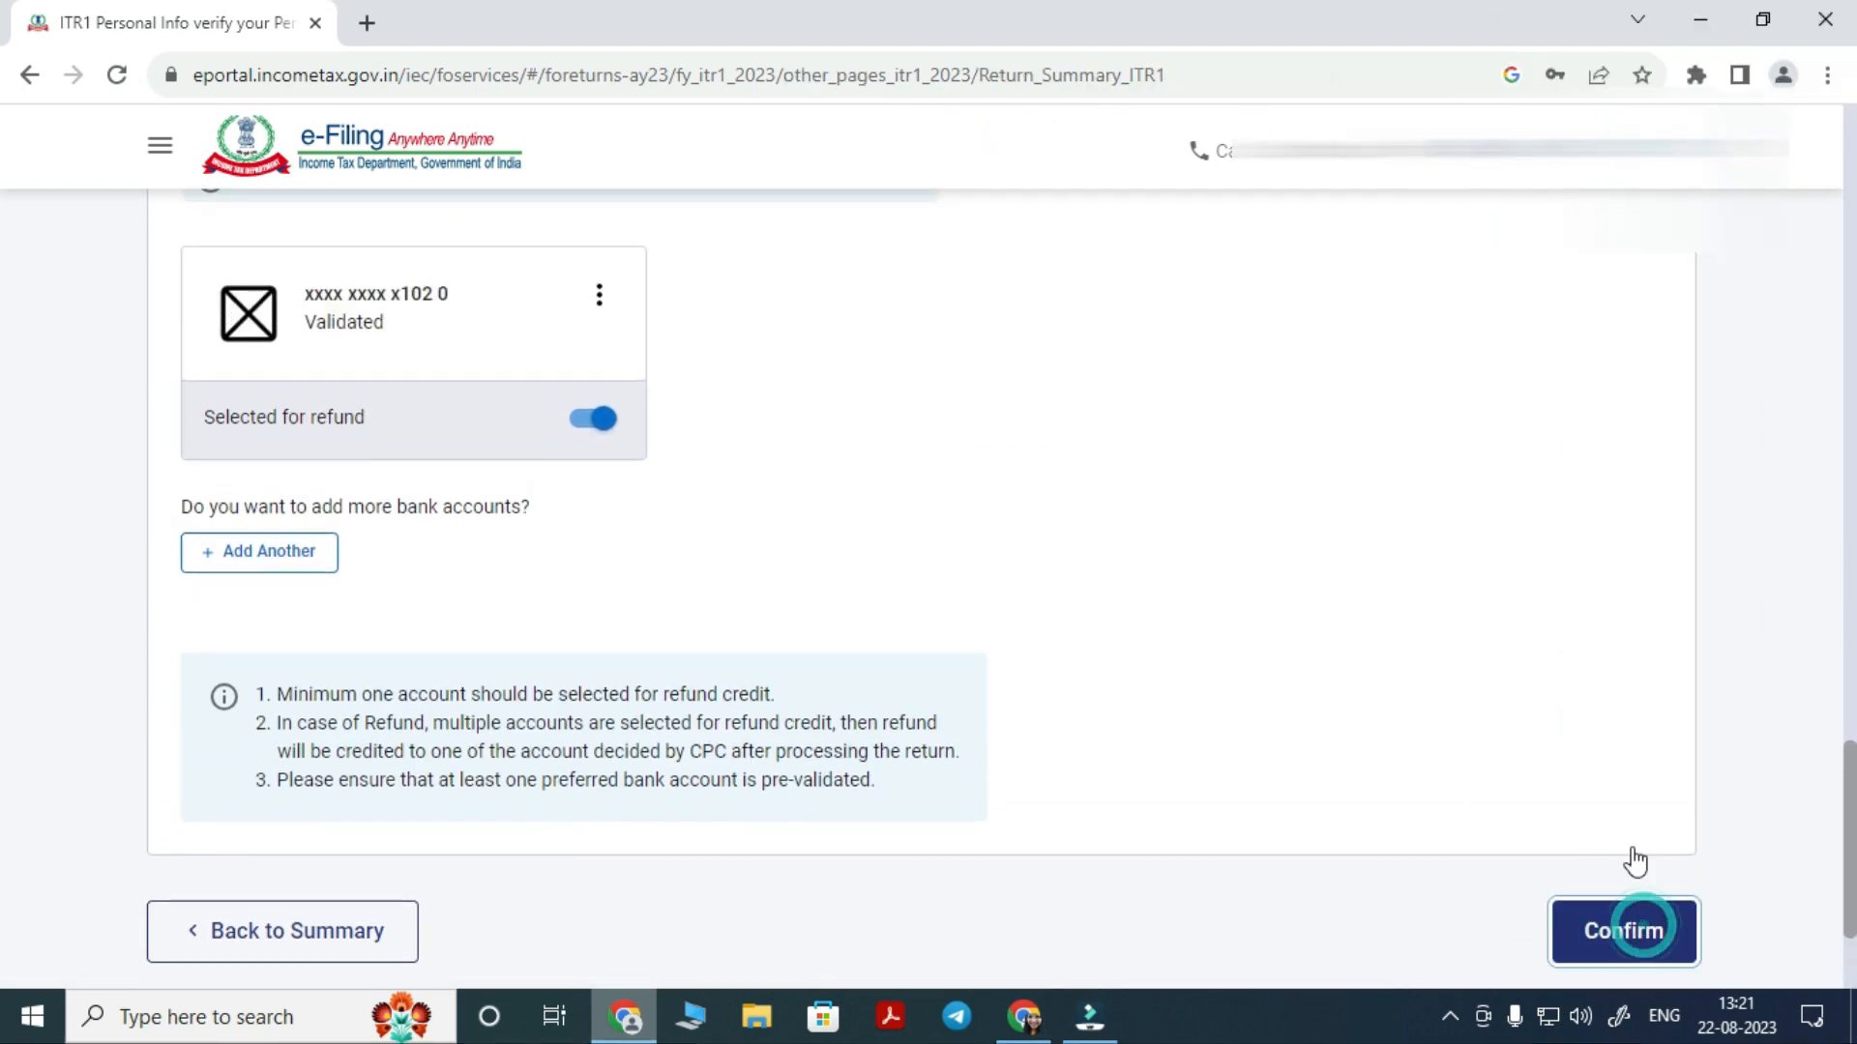
Open the Gross Total Income section from the return summary and skip the salary exemption questions
scroll(1054, 740, down, 6)
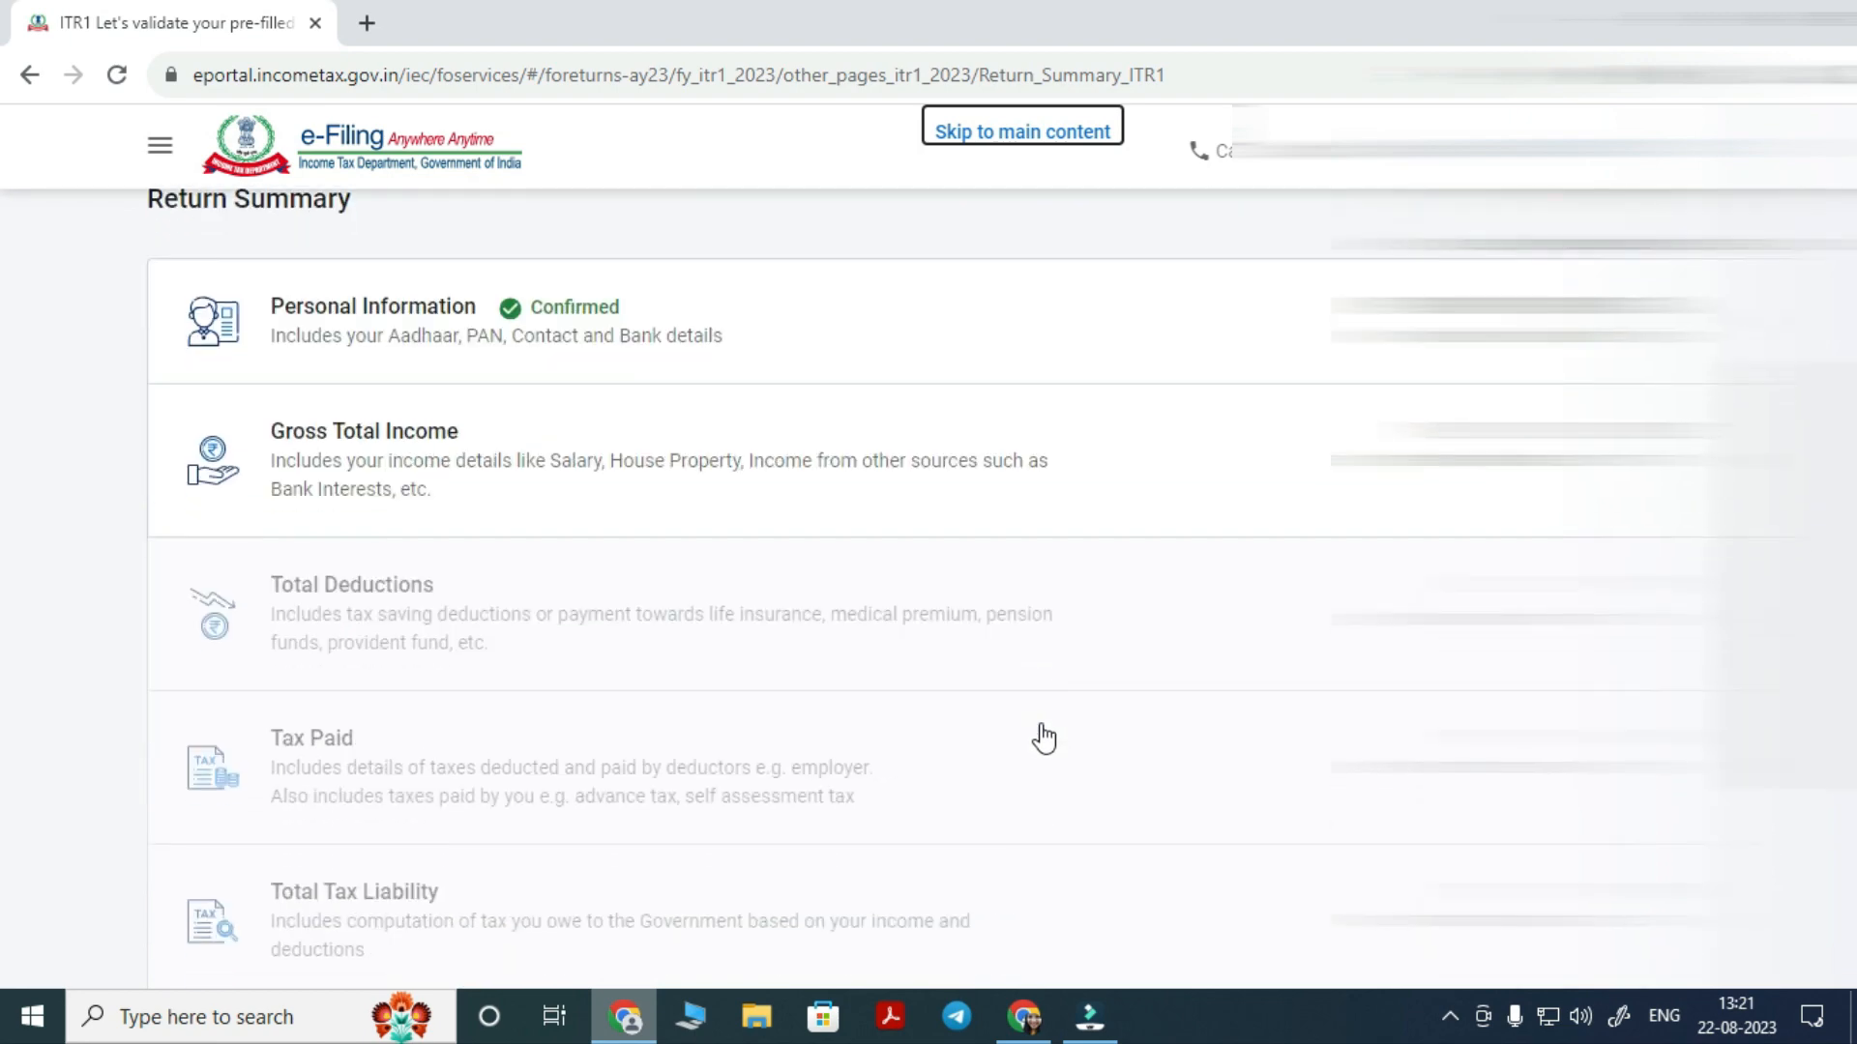
scroll(416, 522, down, 5)
scroll(439, 406, up, 4)
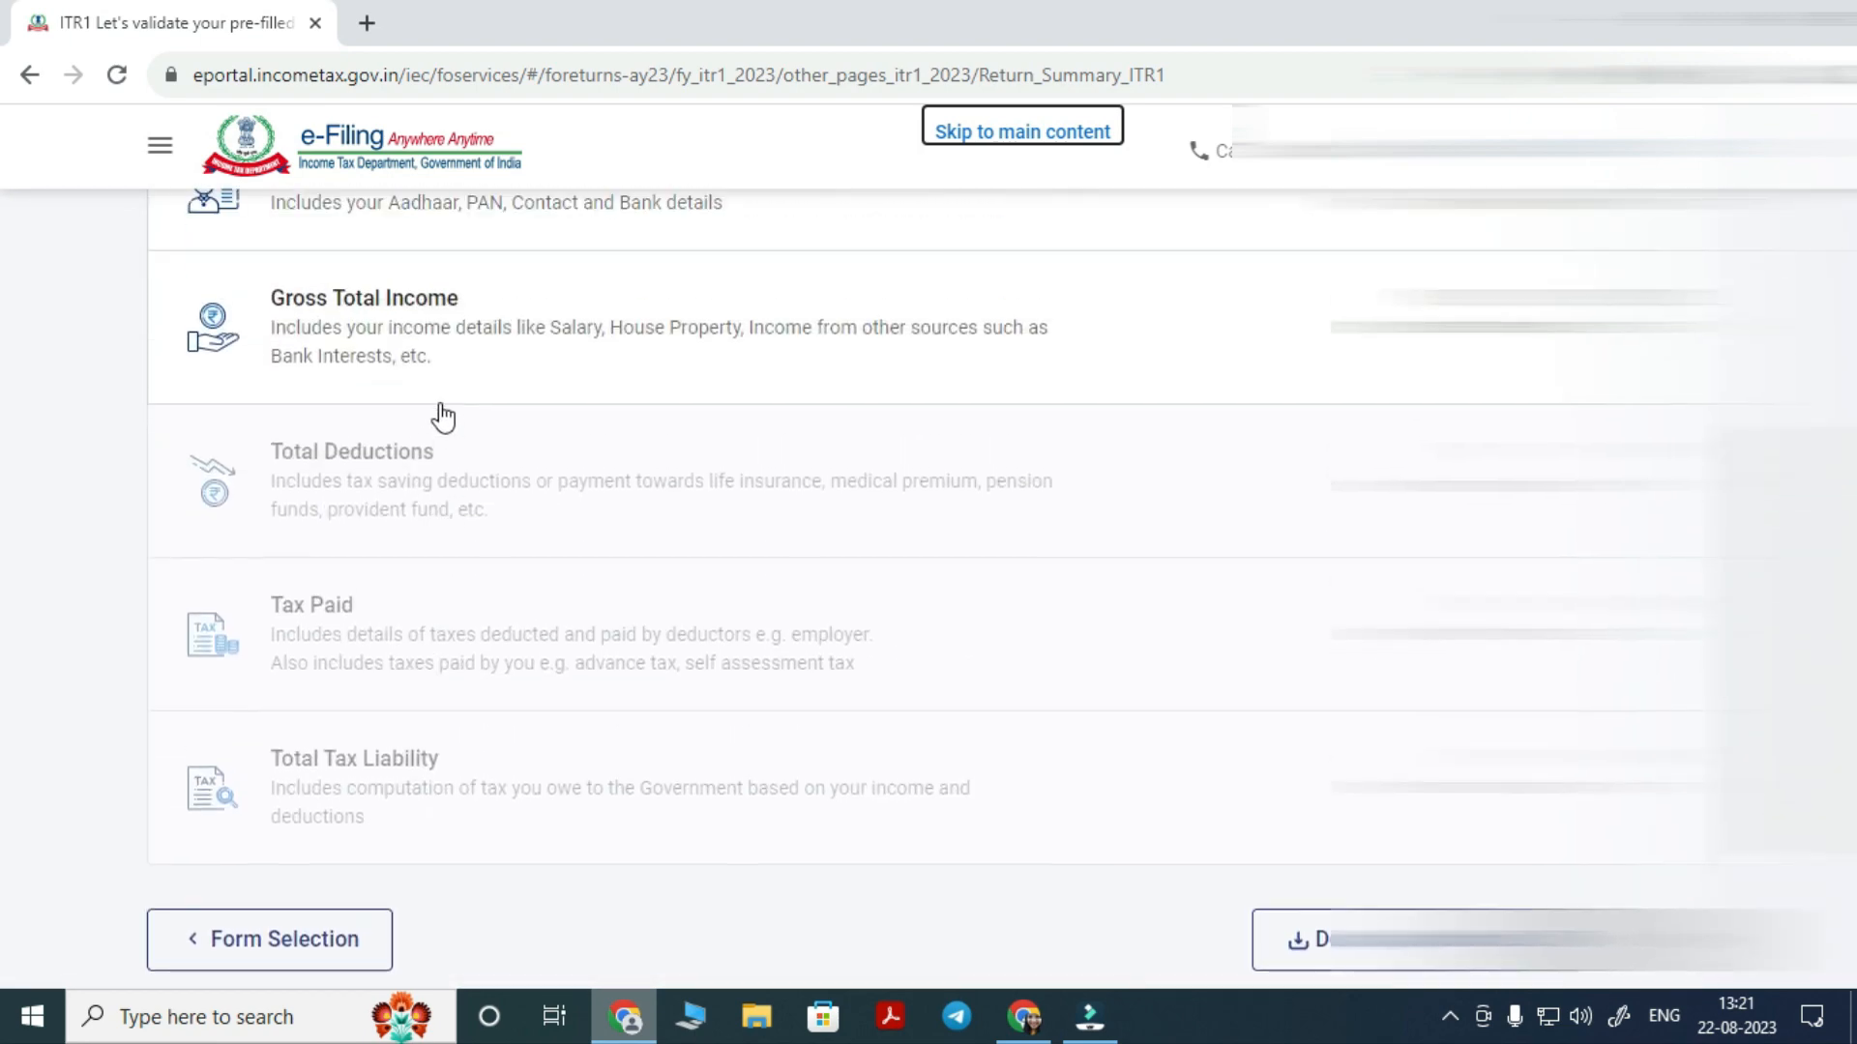
click(392, 346)
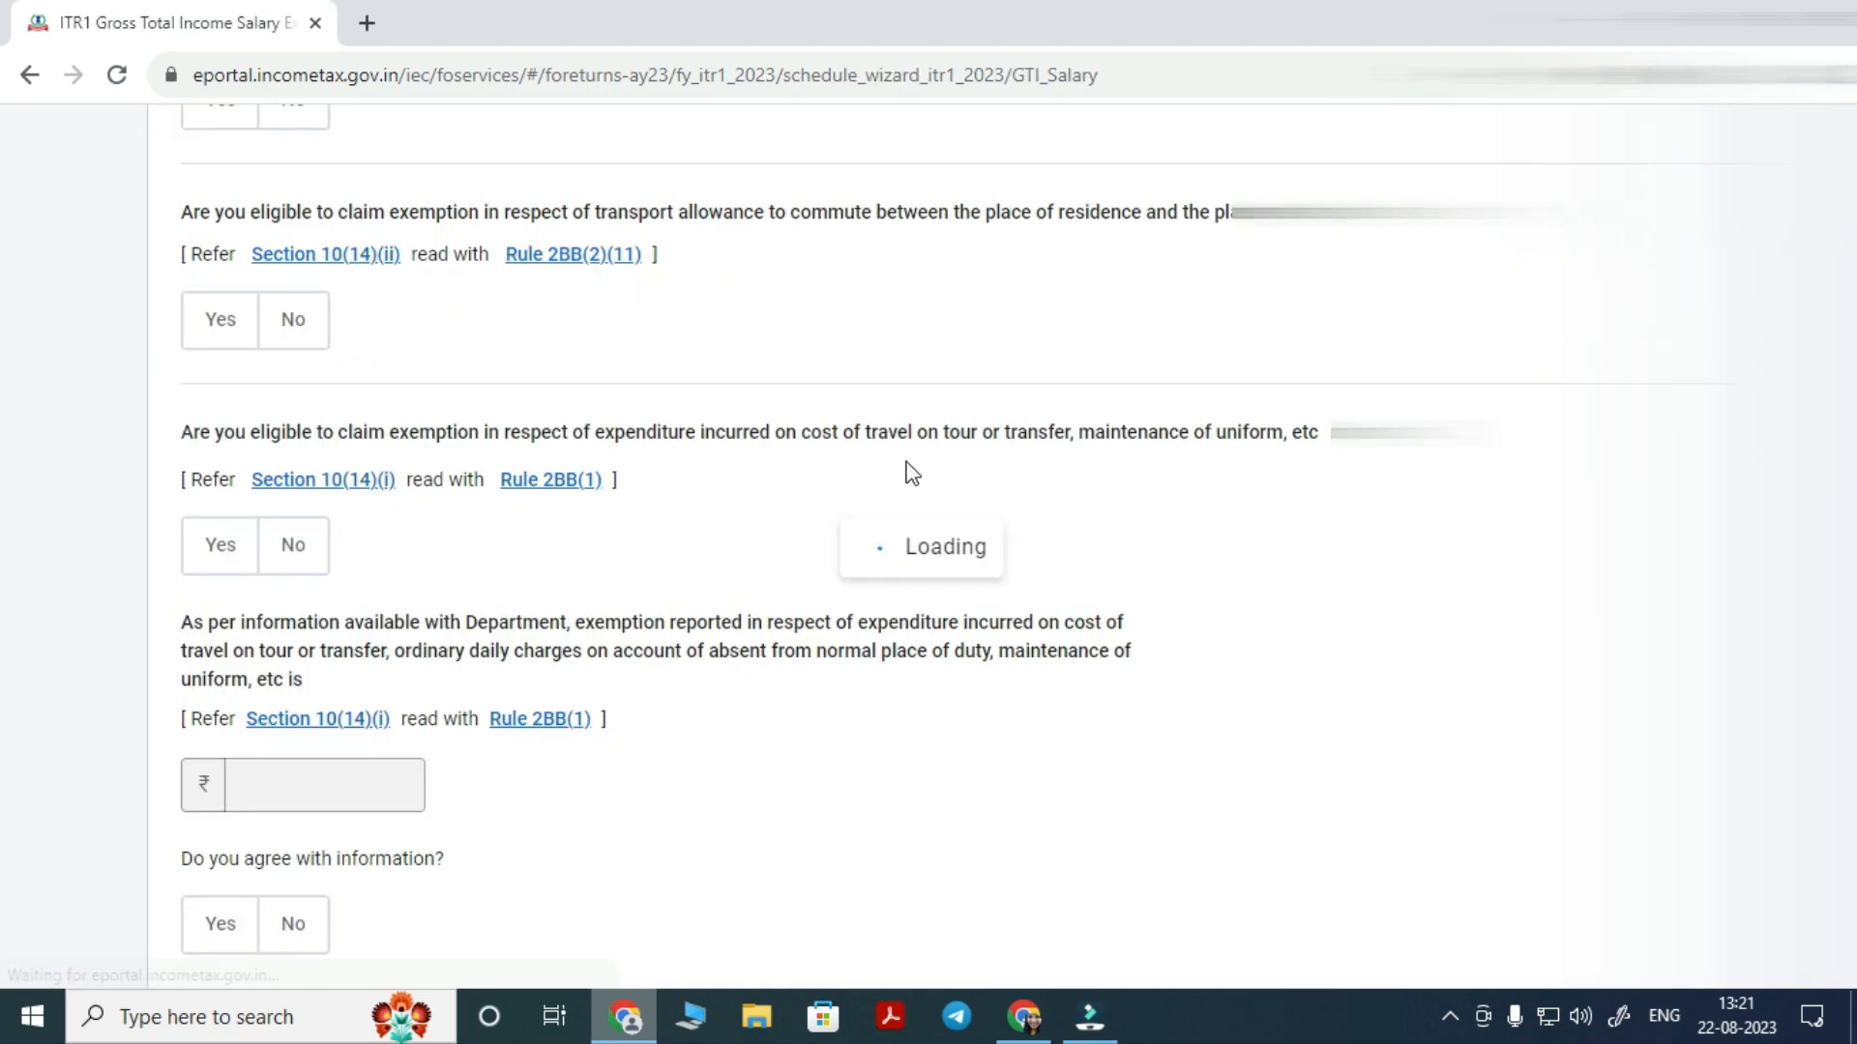
scroll(891, 466, down, 10)
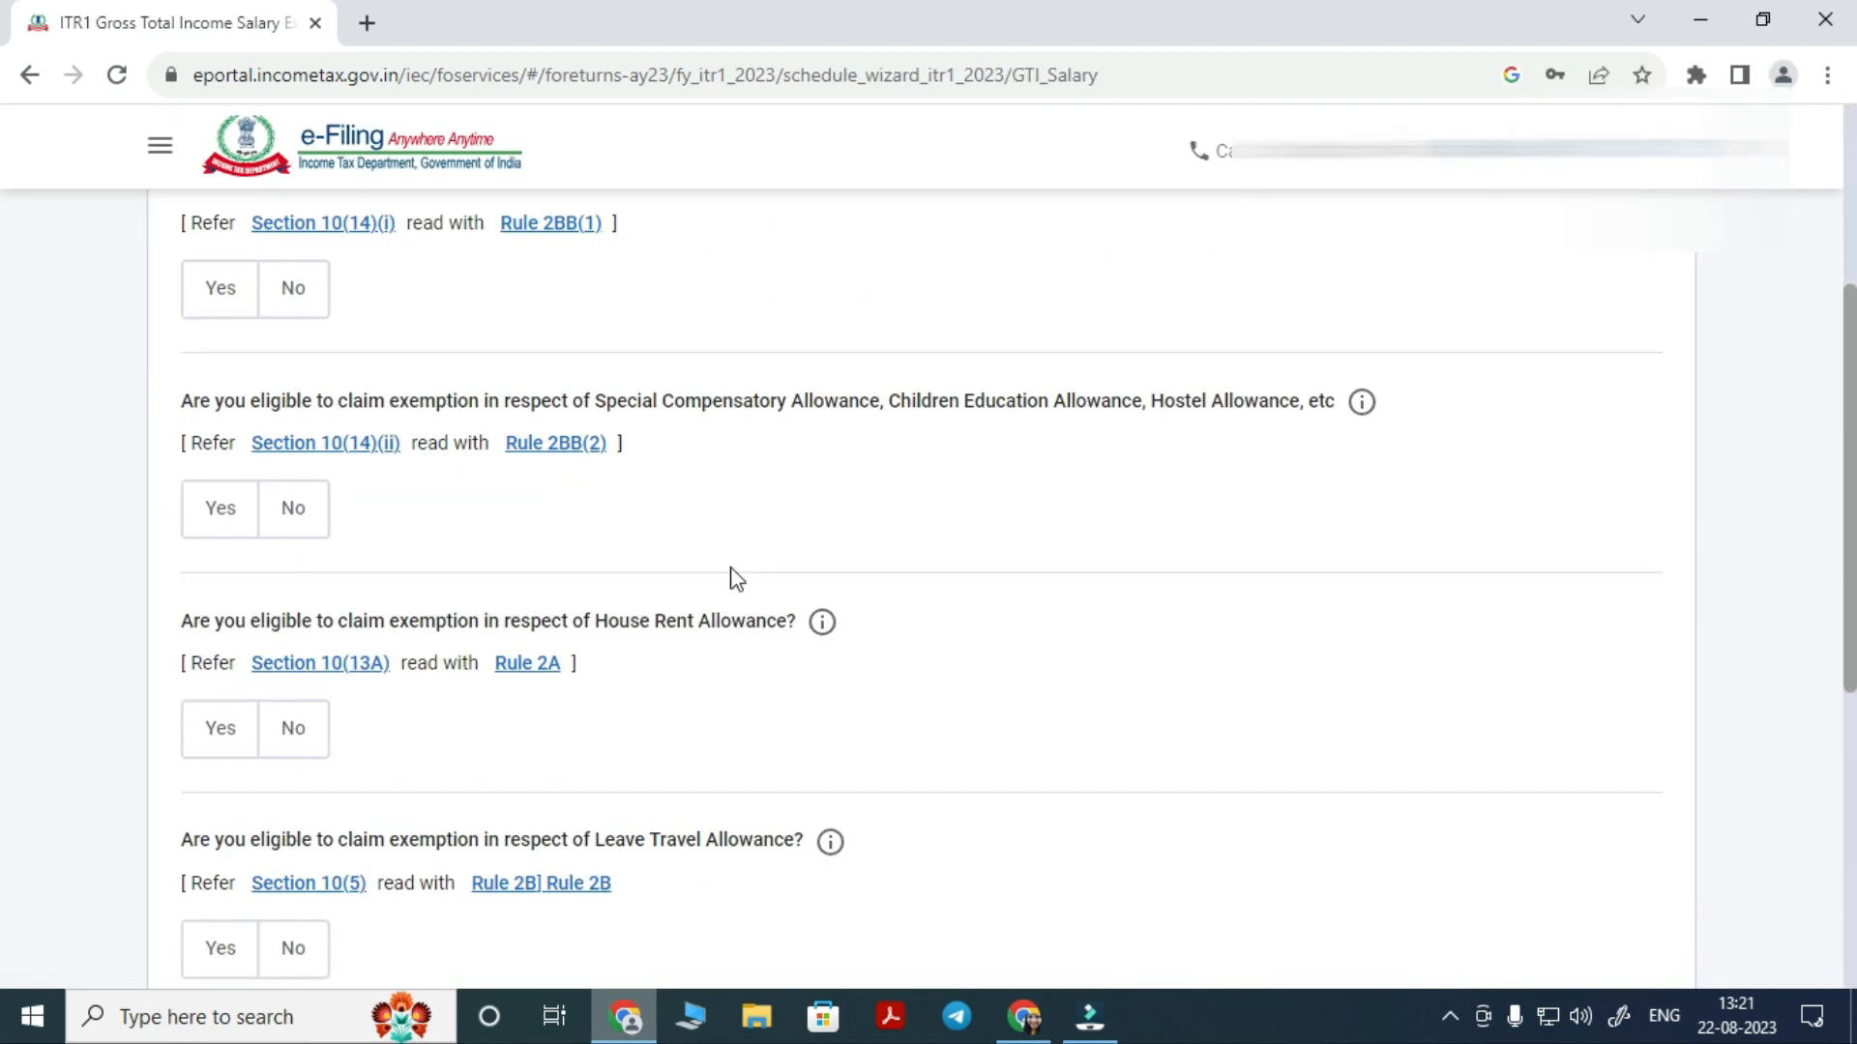
click(432, 629)
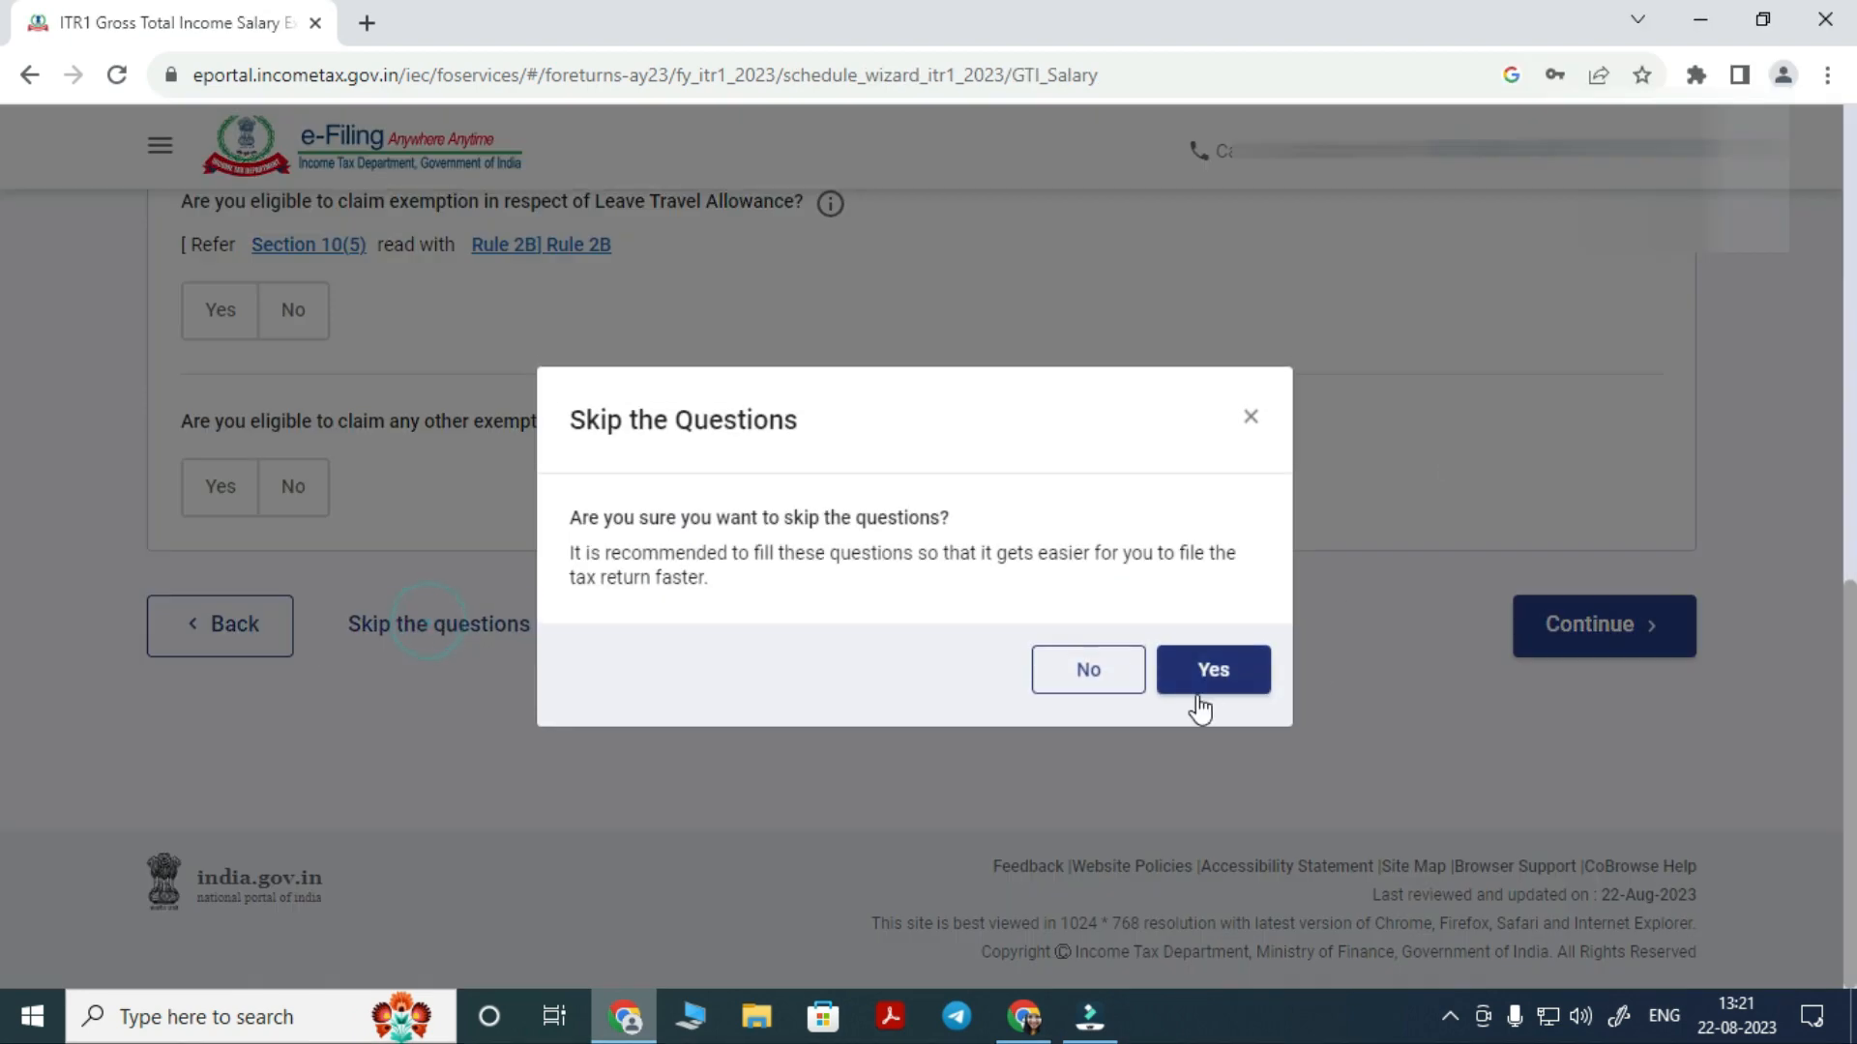
click(1216, 674)
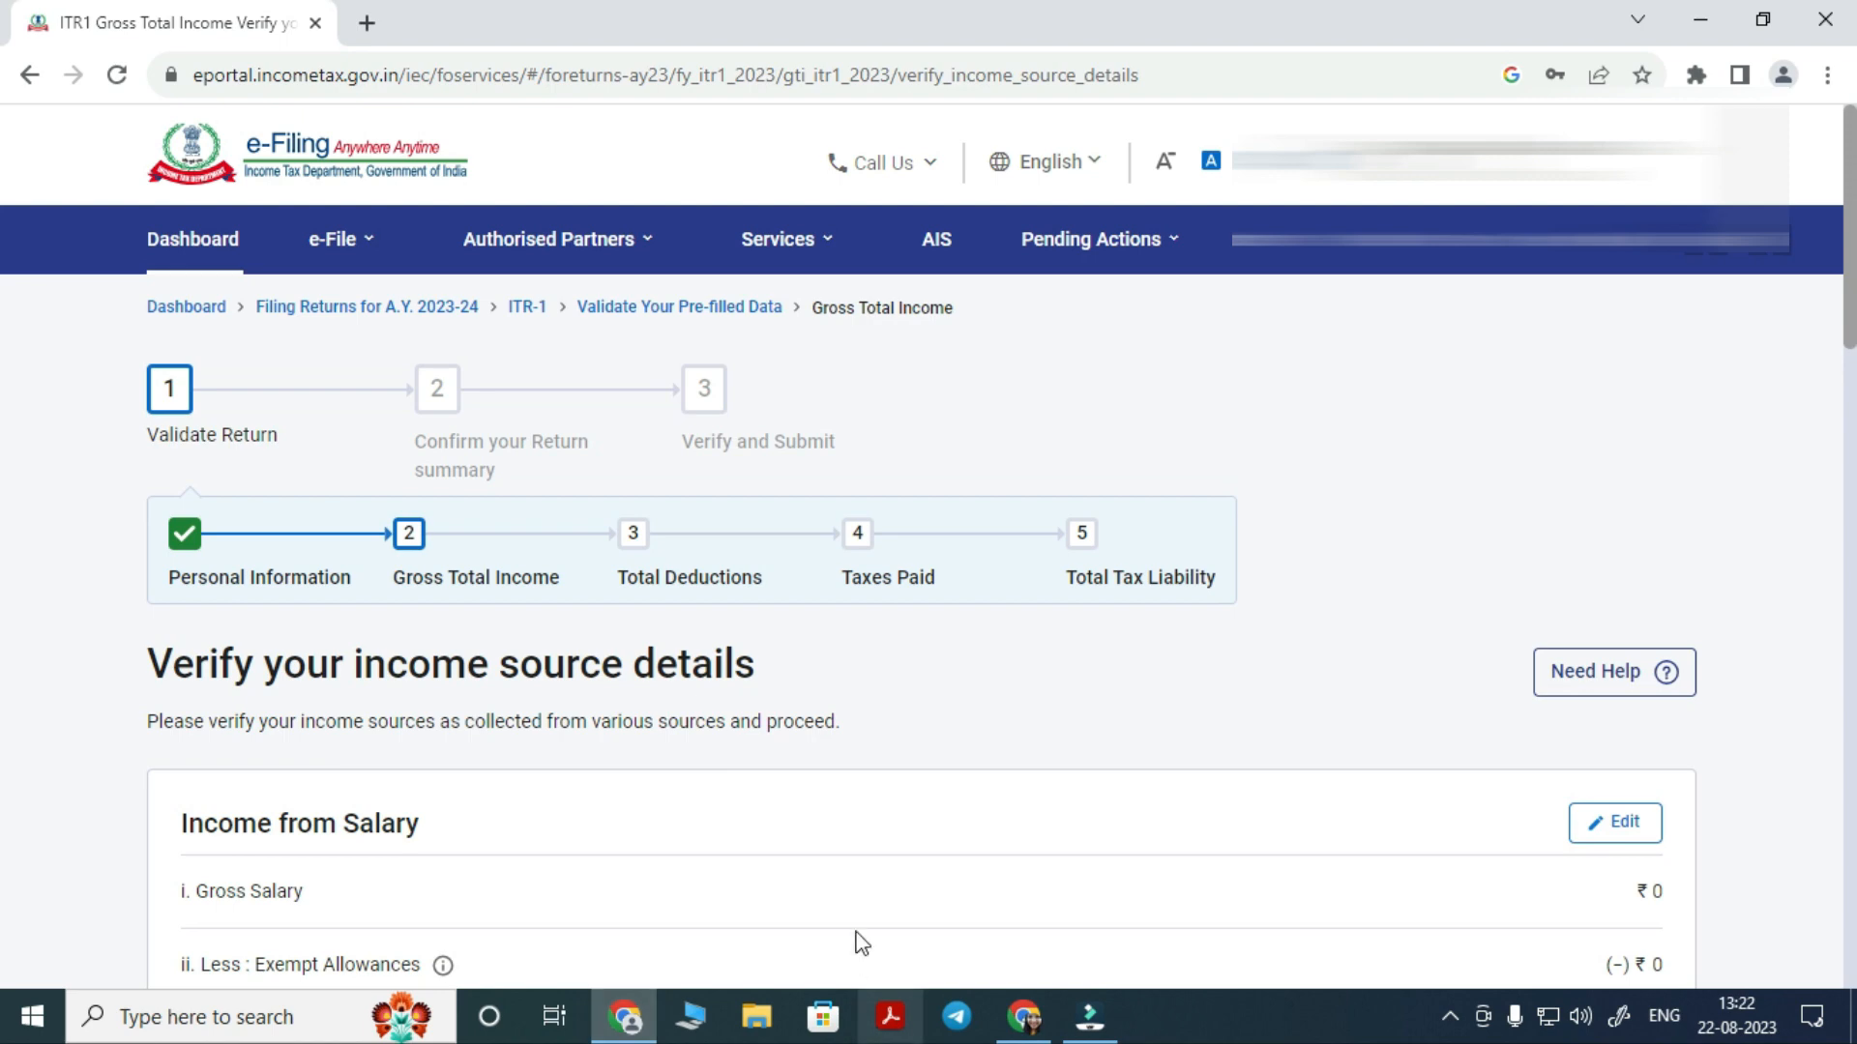
Open the Income from Salary details for editing
scroll(854, 954, down, 2)
scroll(631, 759, down, 3)
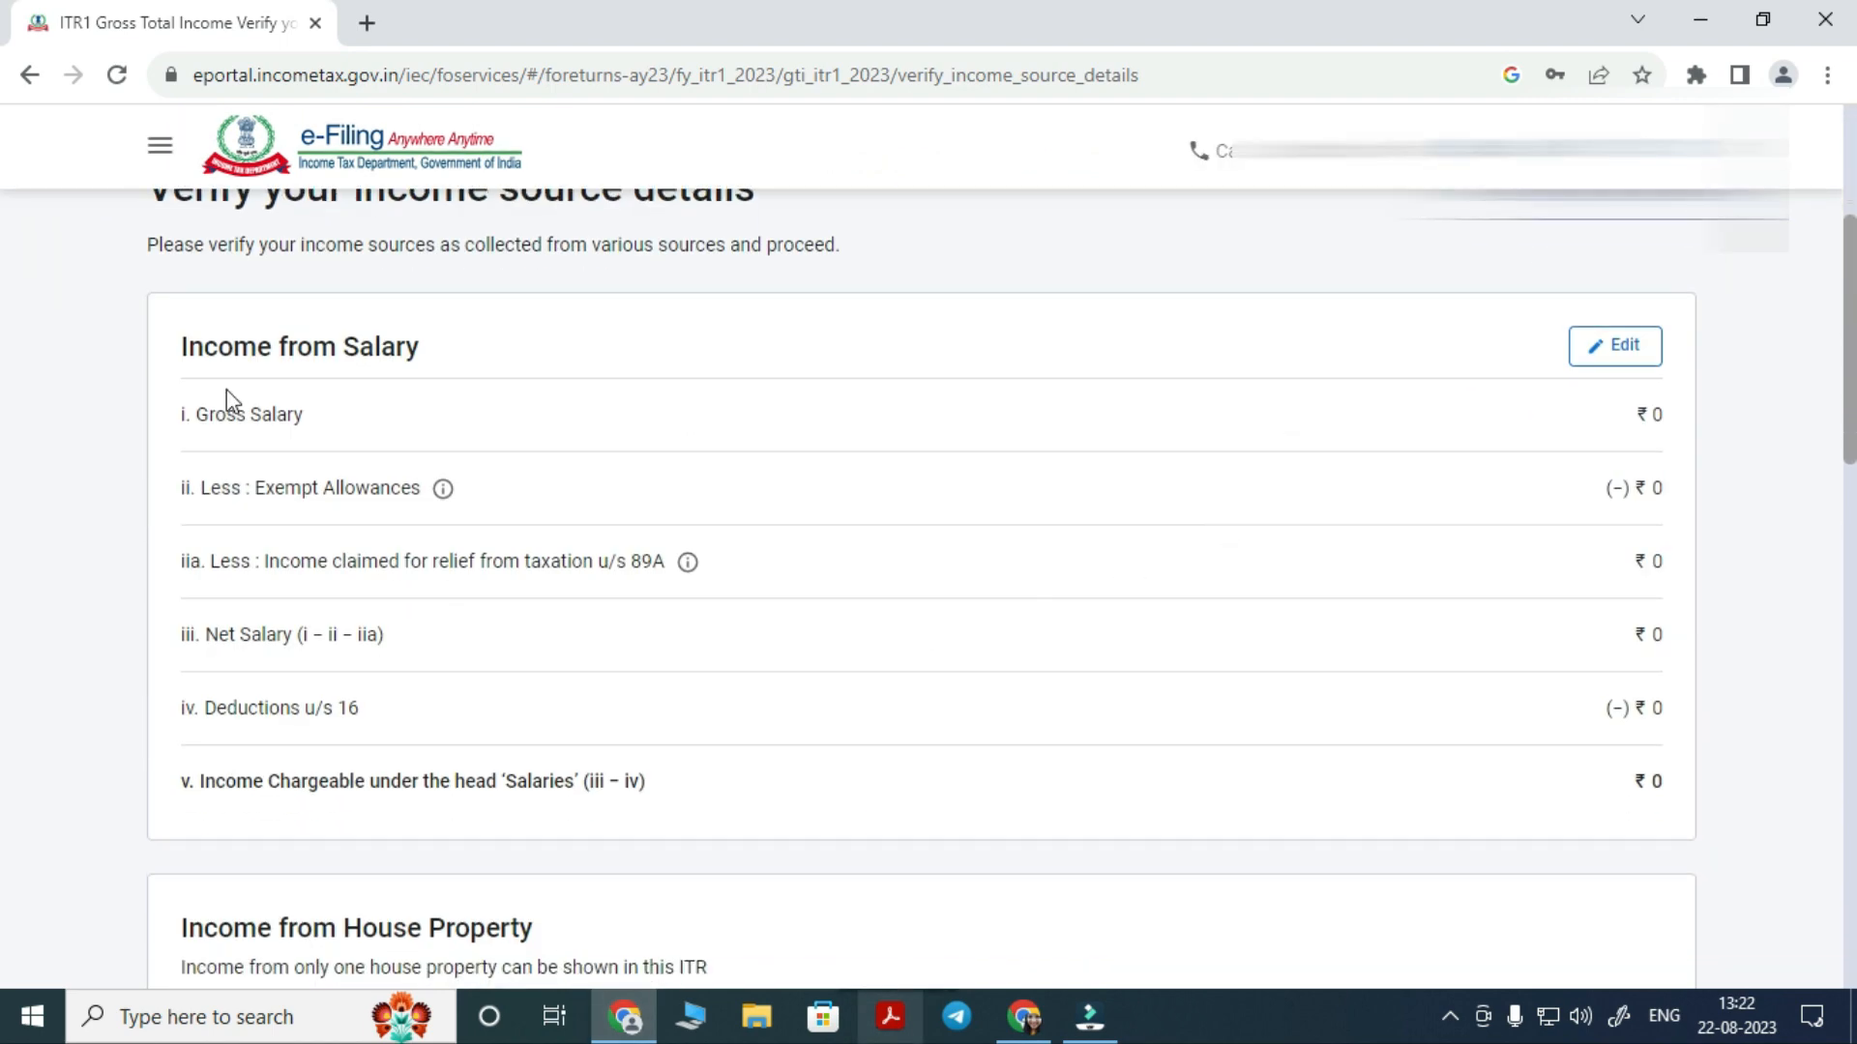
click(1590, 354)
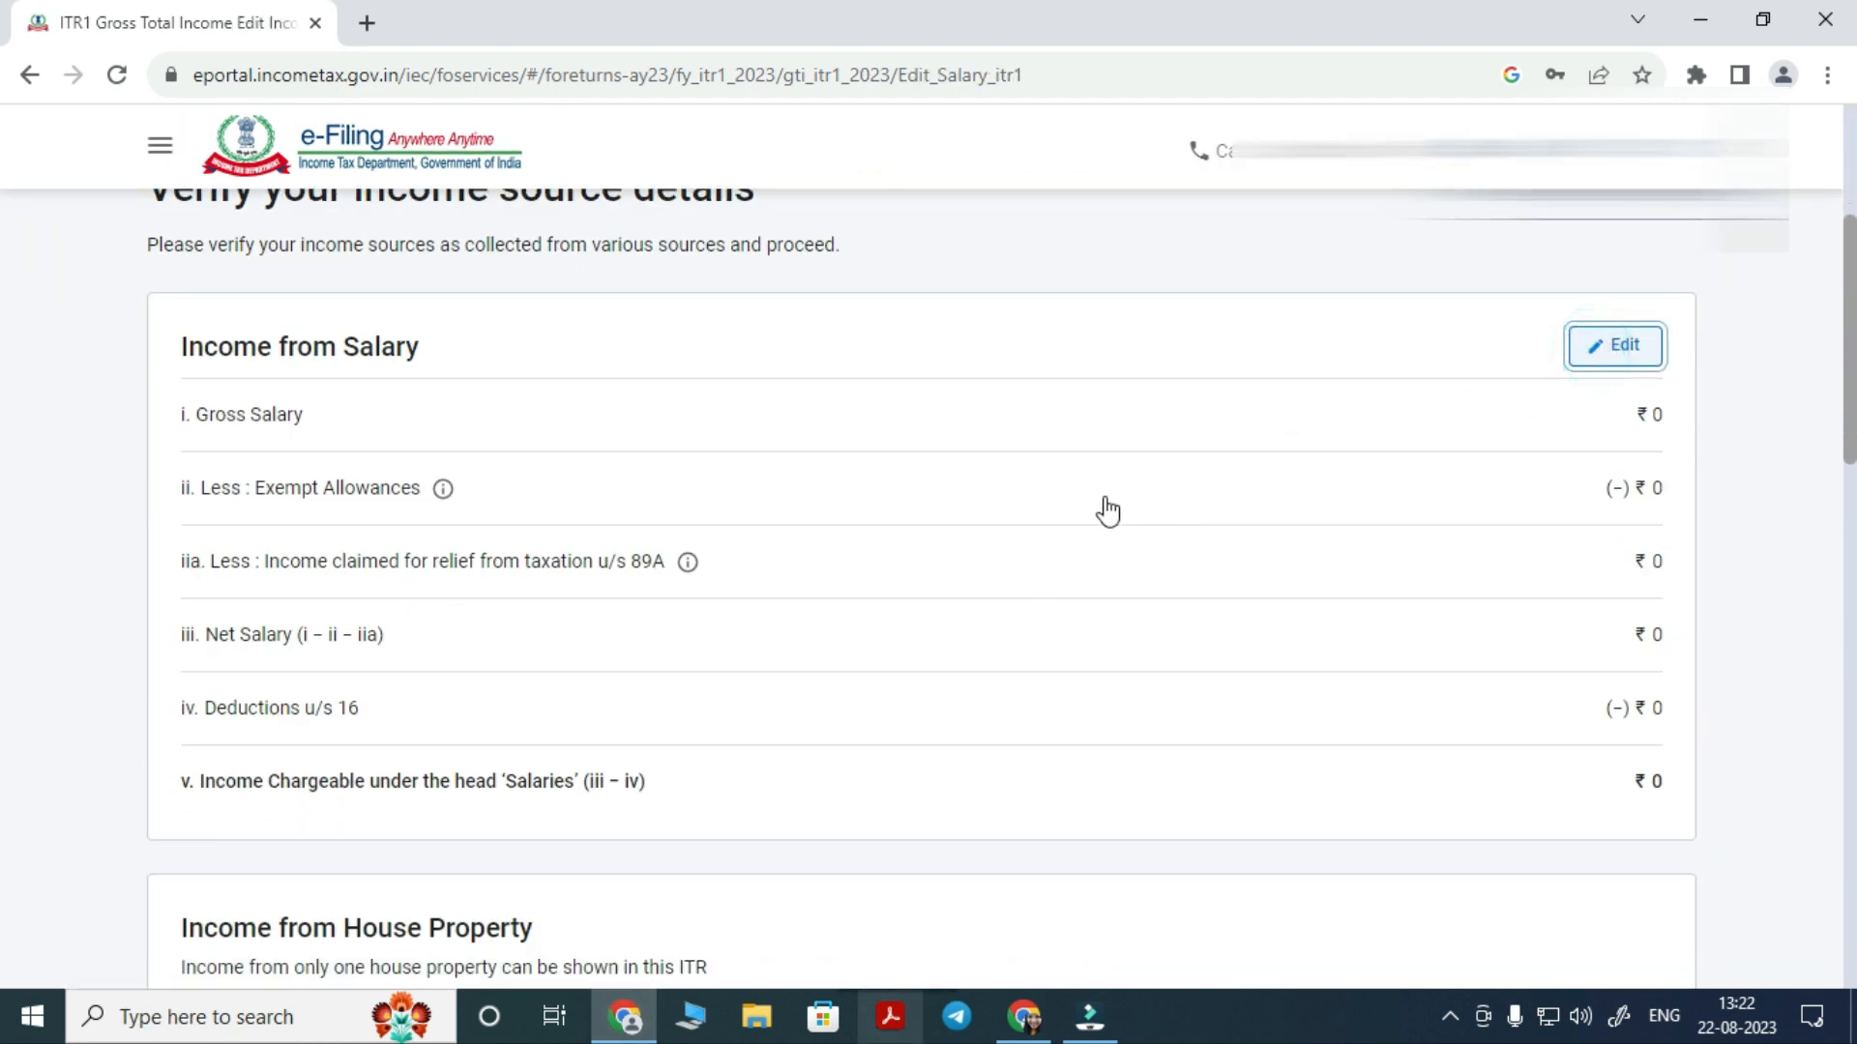
scroll(938, 638, down, 2)
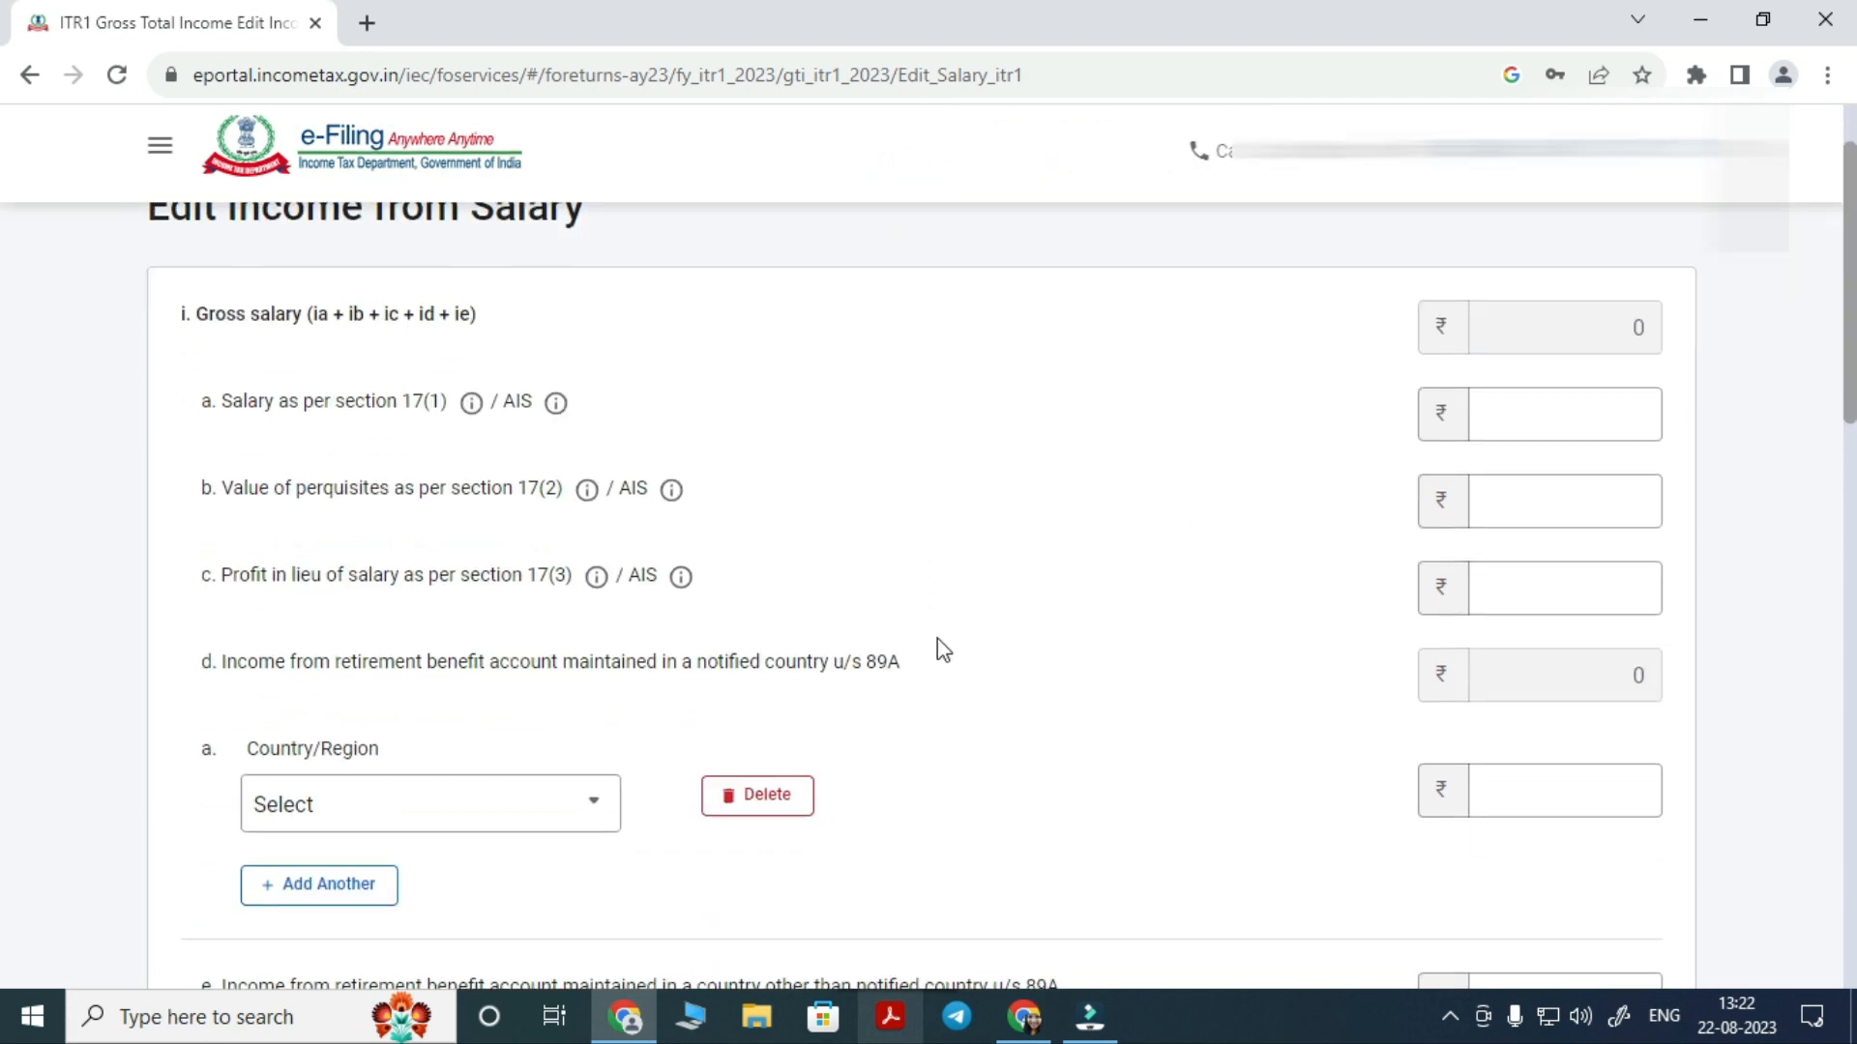
View the AIS information for the salary as per section 17(1)
click(1576, 407)
click(1576, 407)
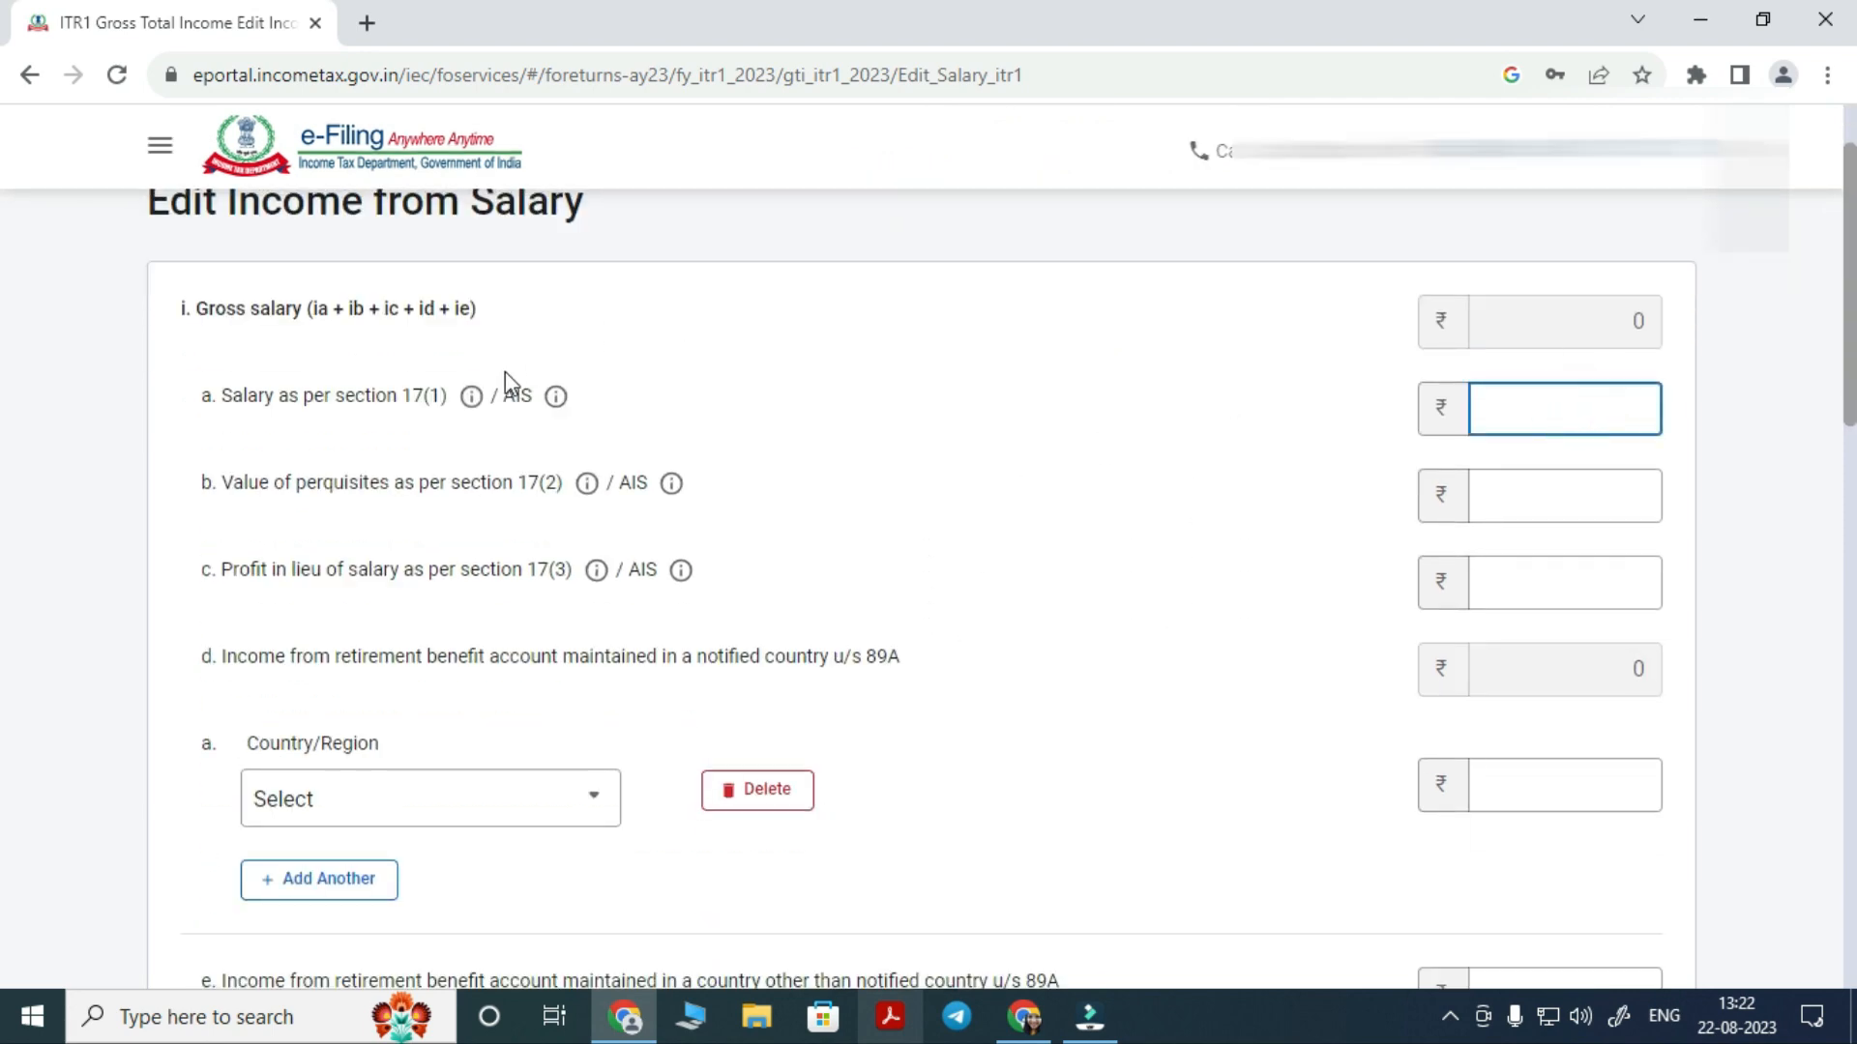
click(555, 395)
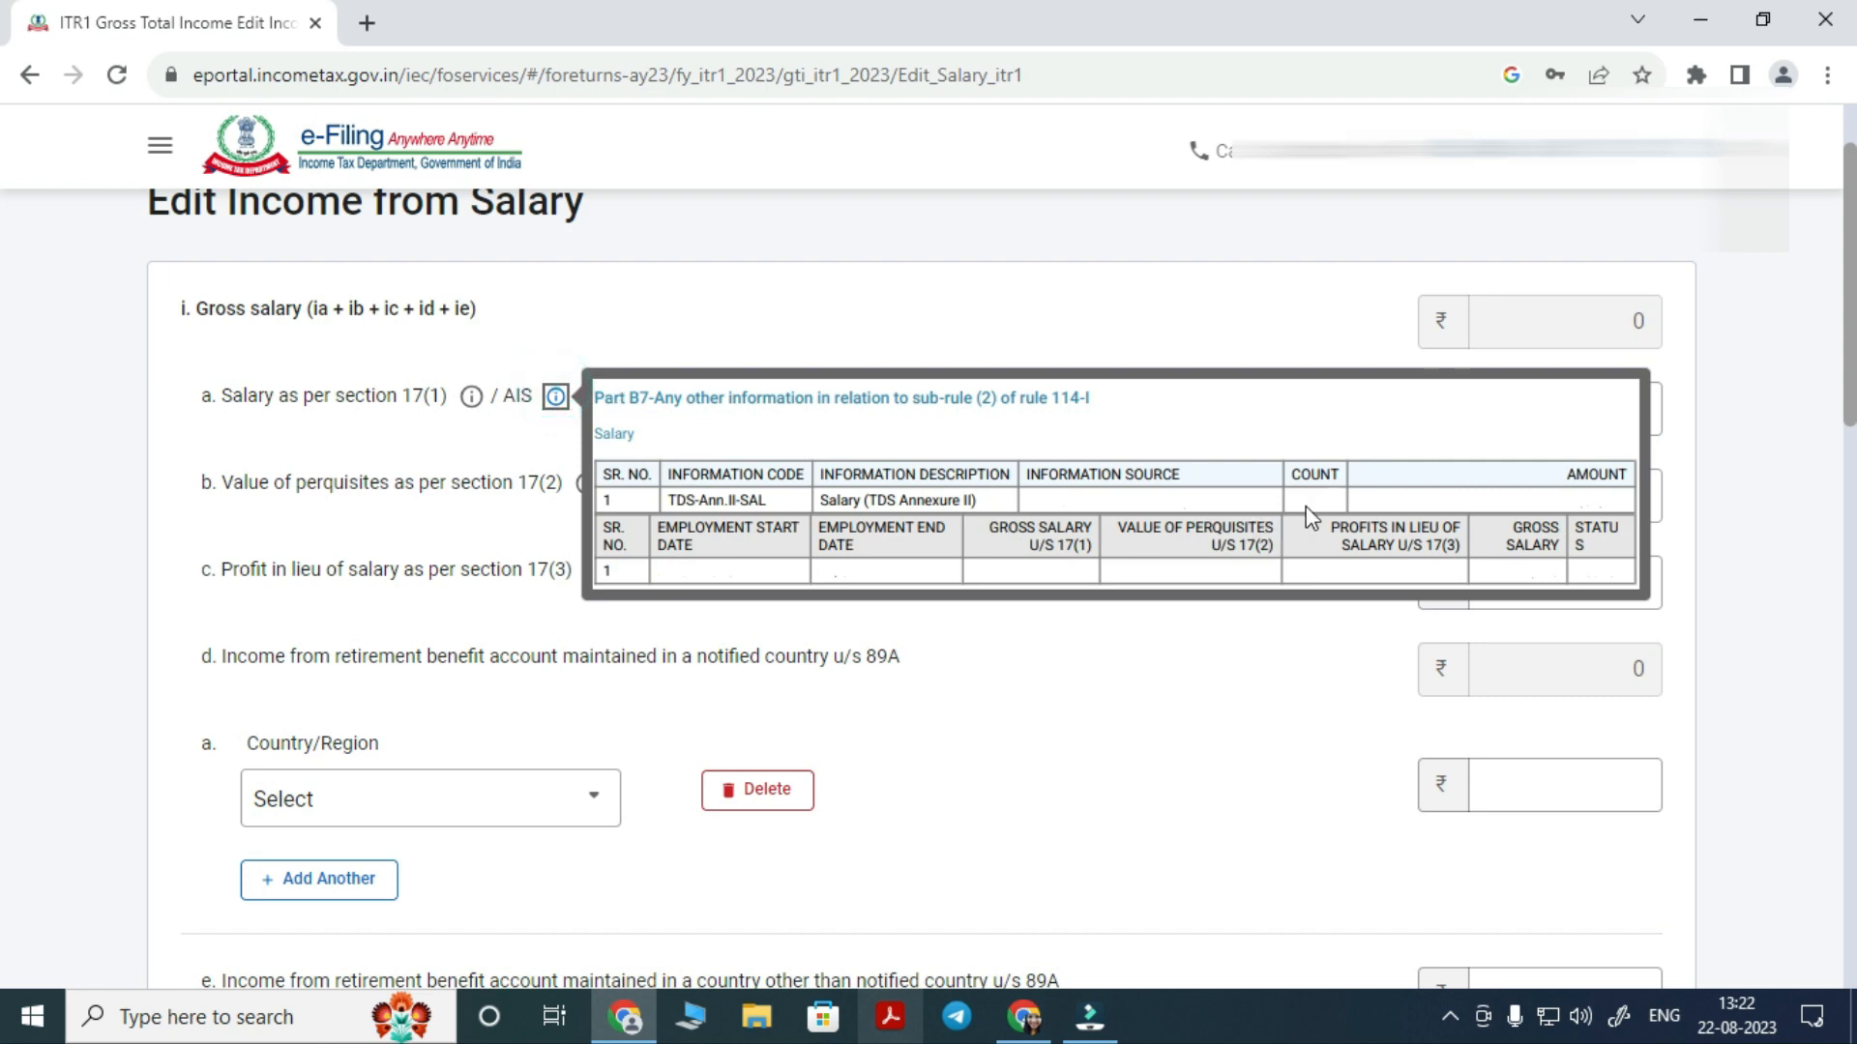
scroll(1219, 483, down, 3)
scroll(1102, 468, up, 5)
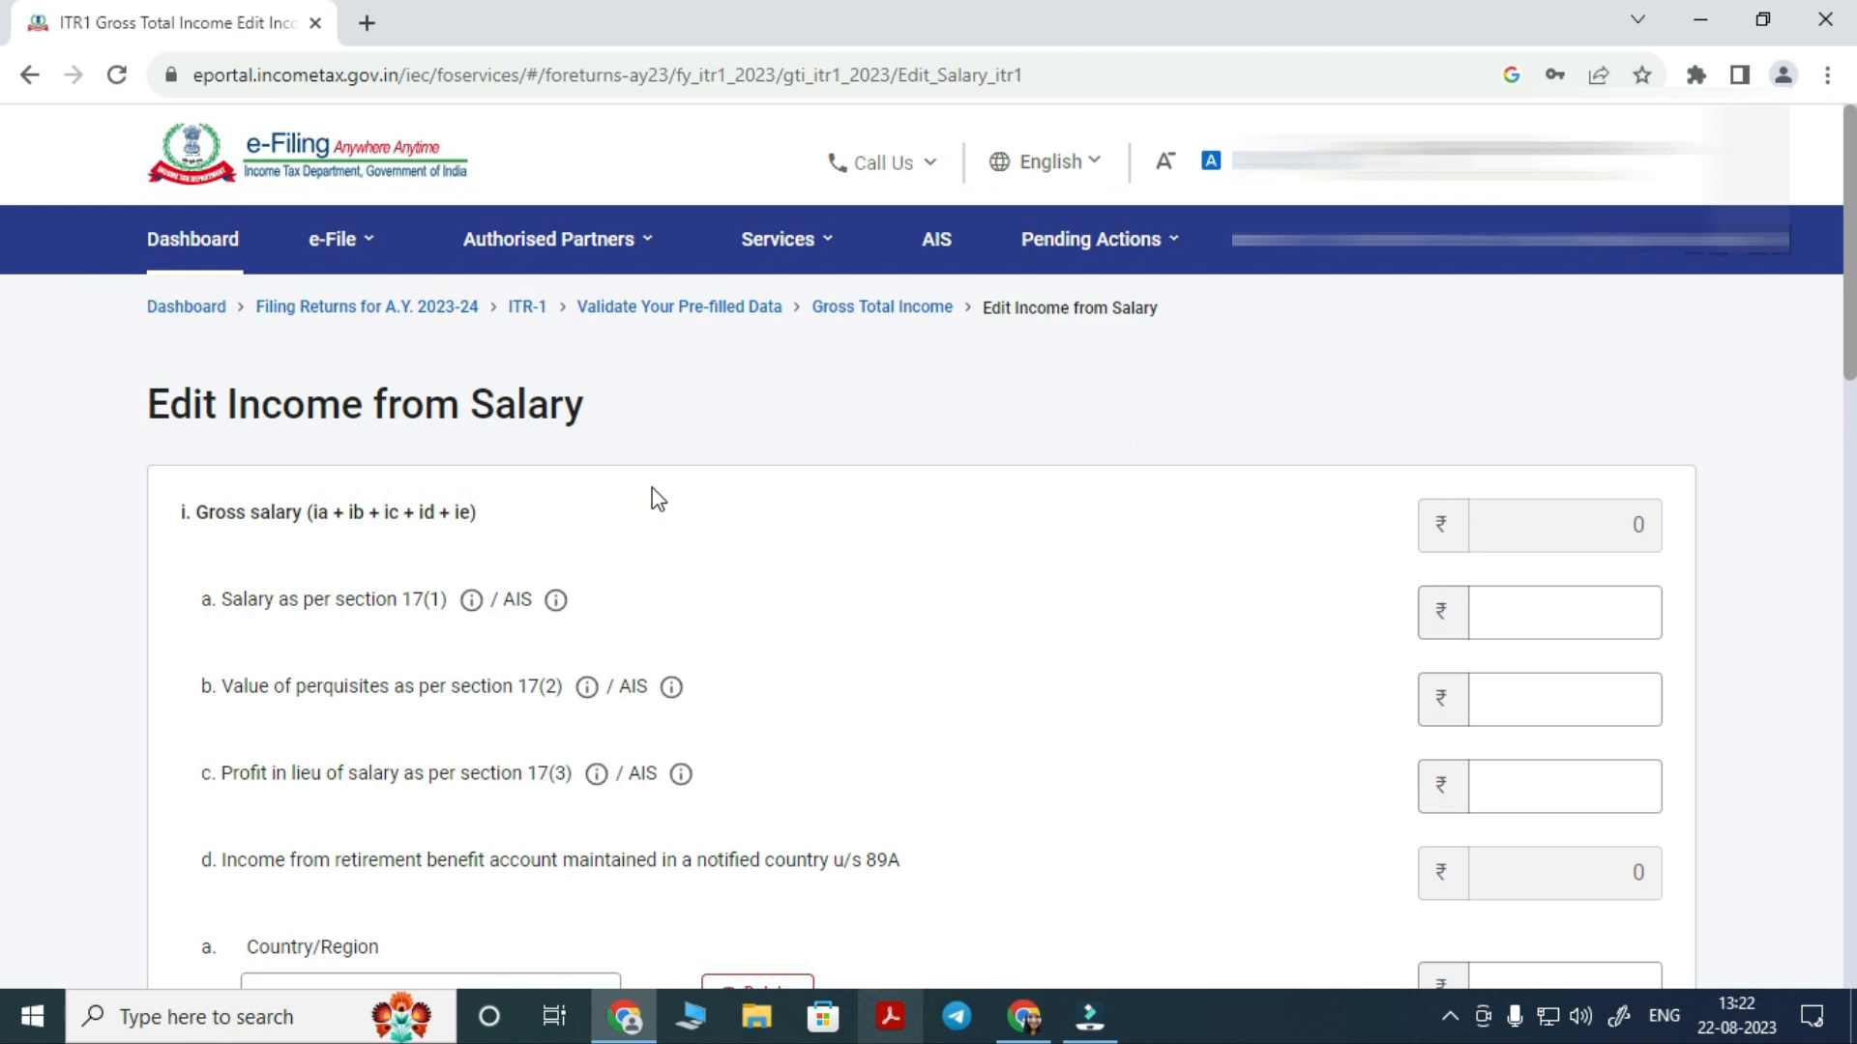
Set the salary as per section 17(1) to ₹5,00,000
click(1583, 624)
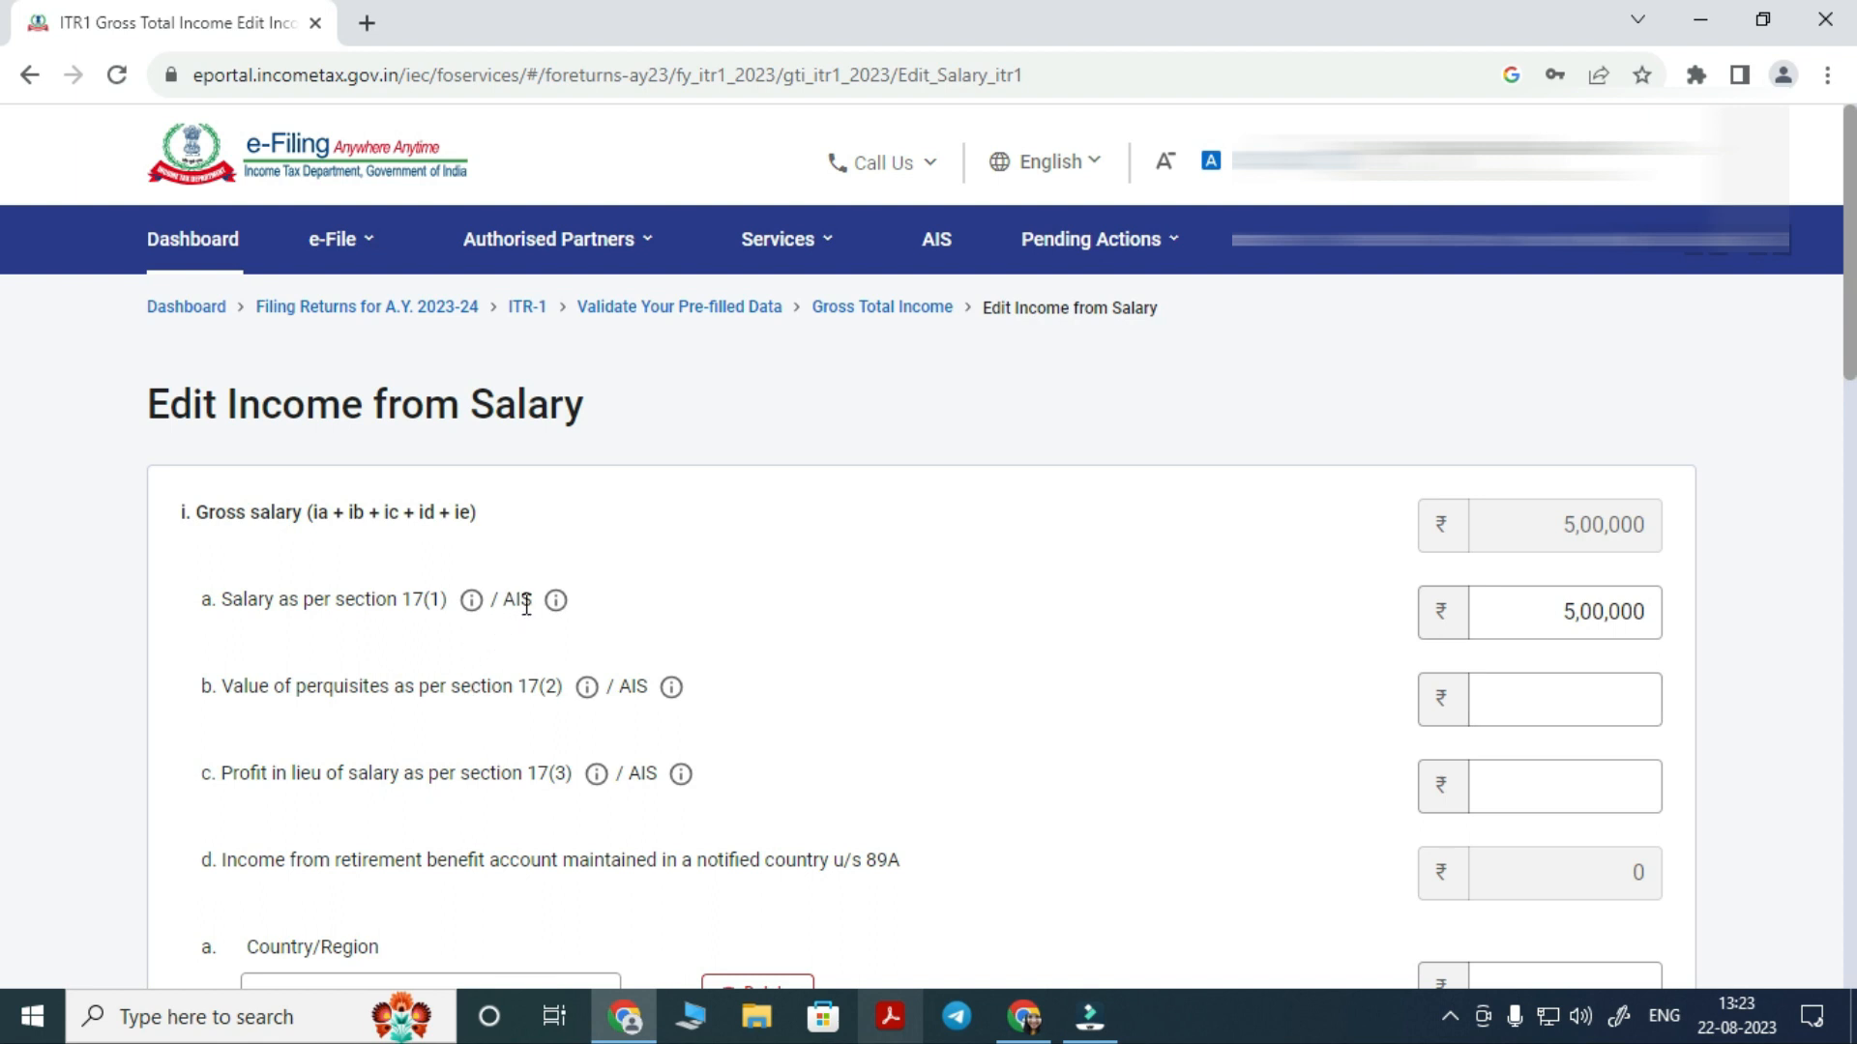
click(1625, 604)
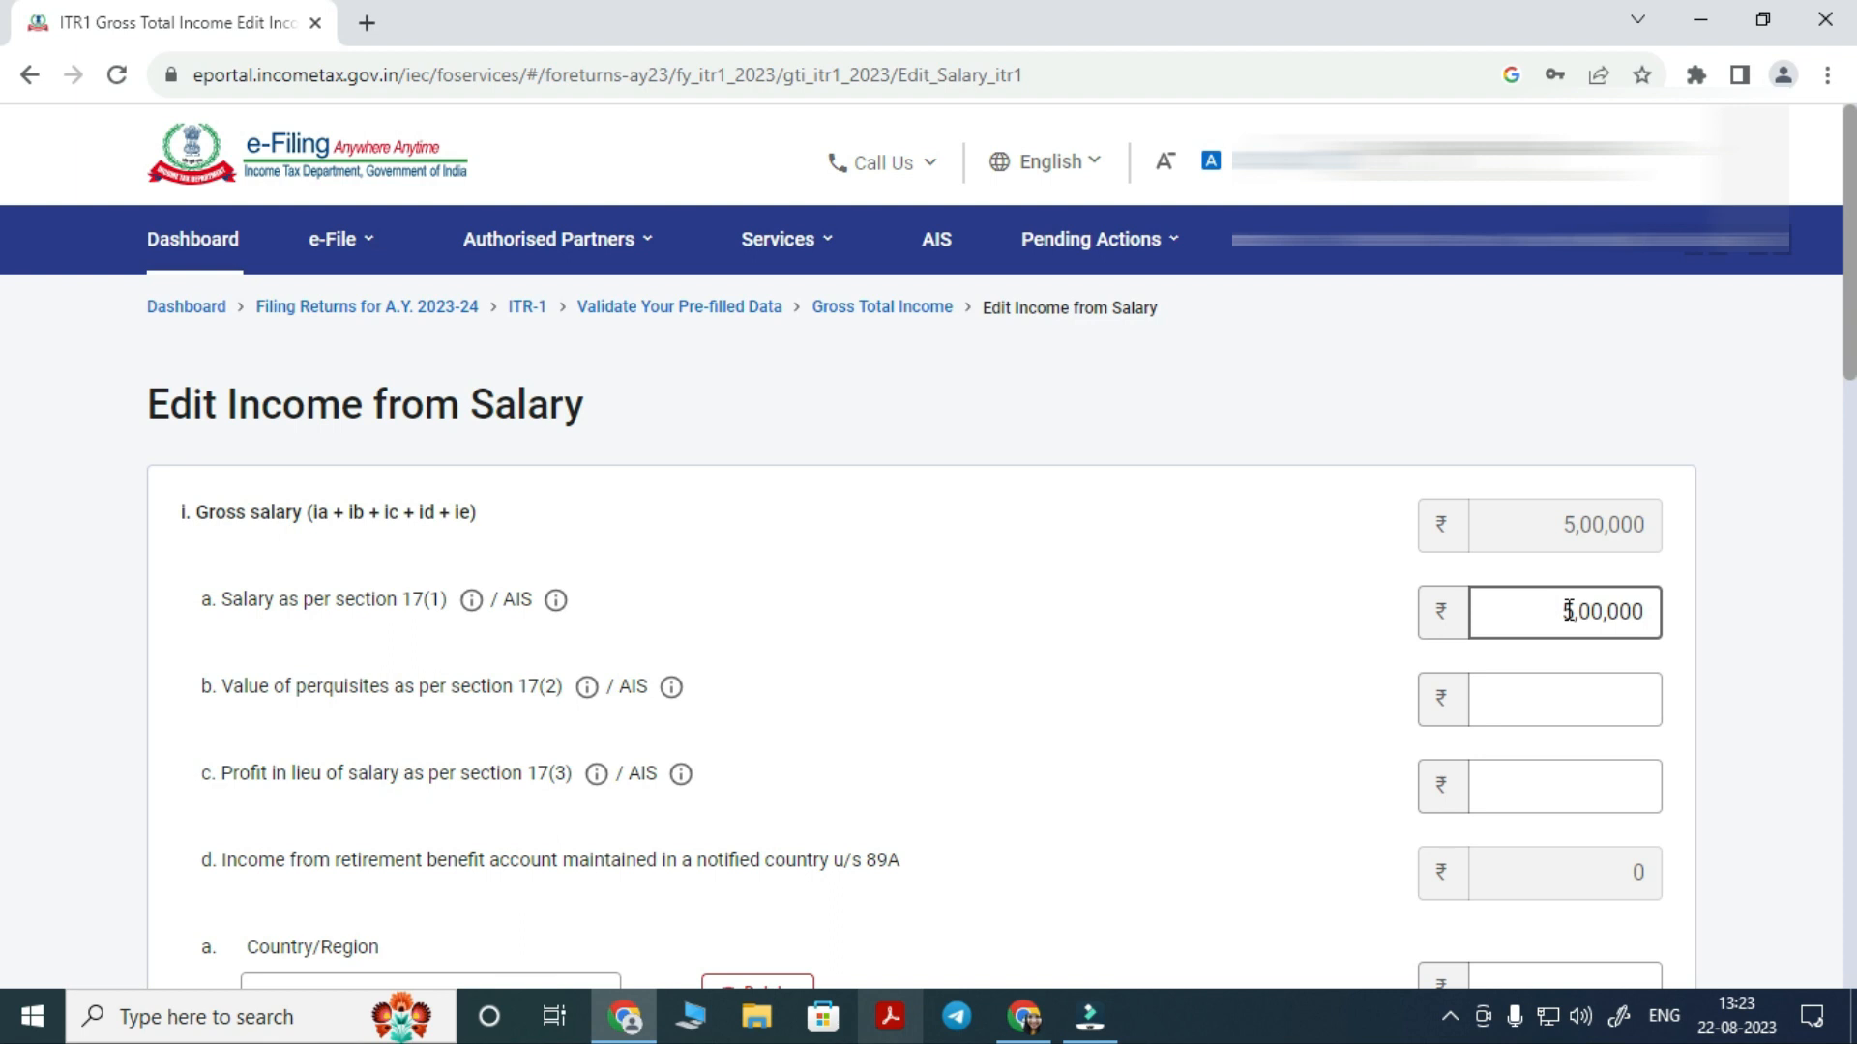
scroll(1563, 609, down, 5)
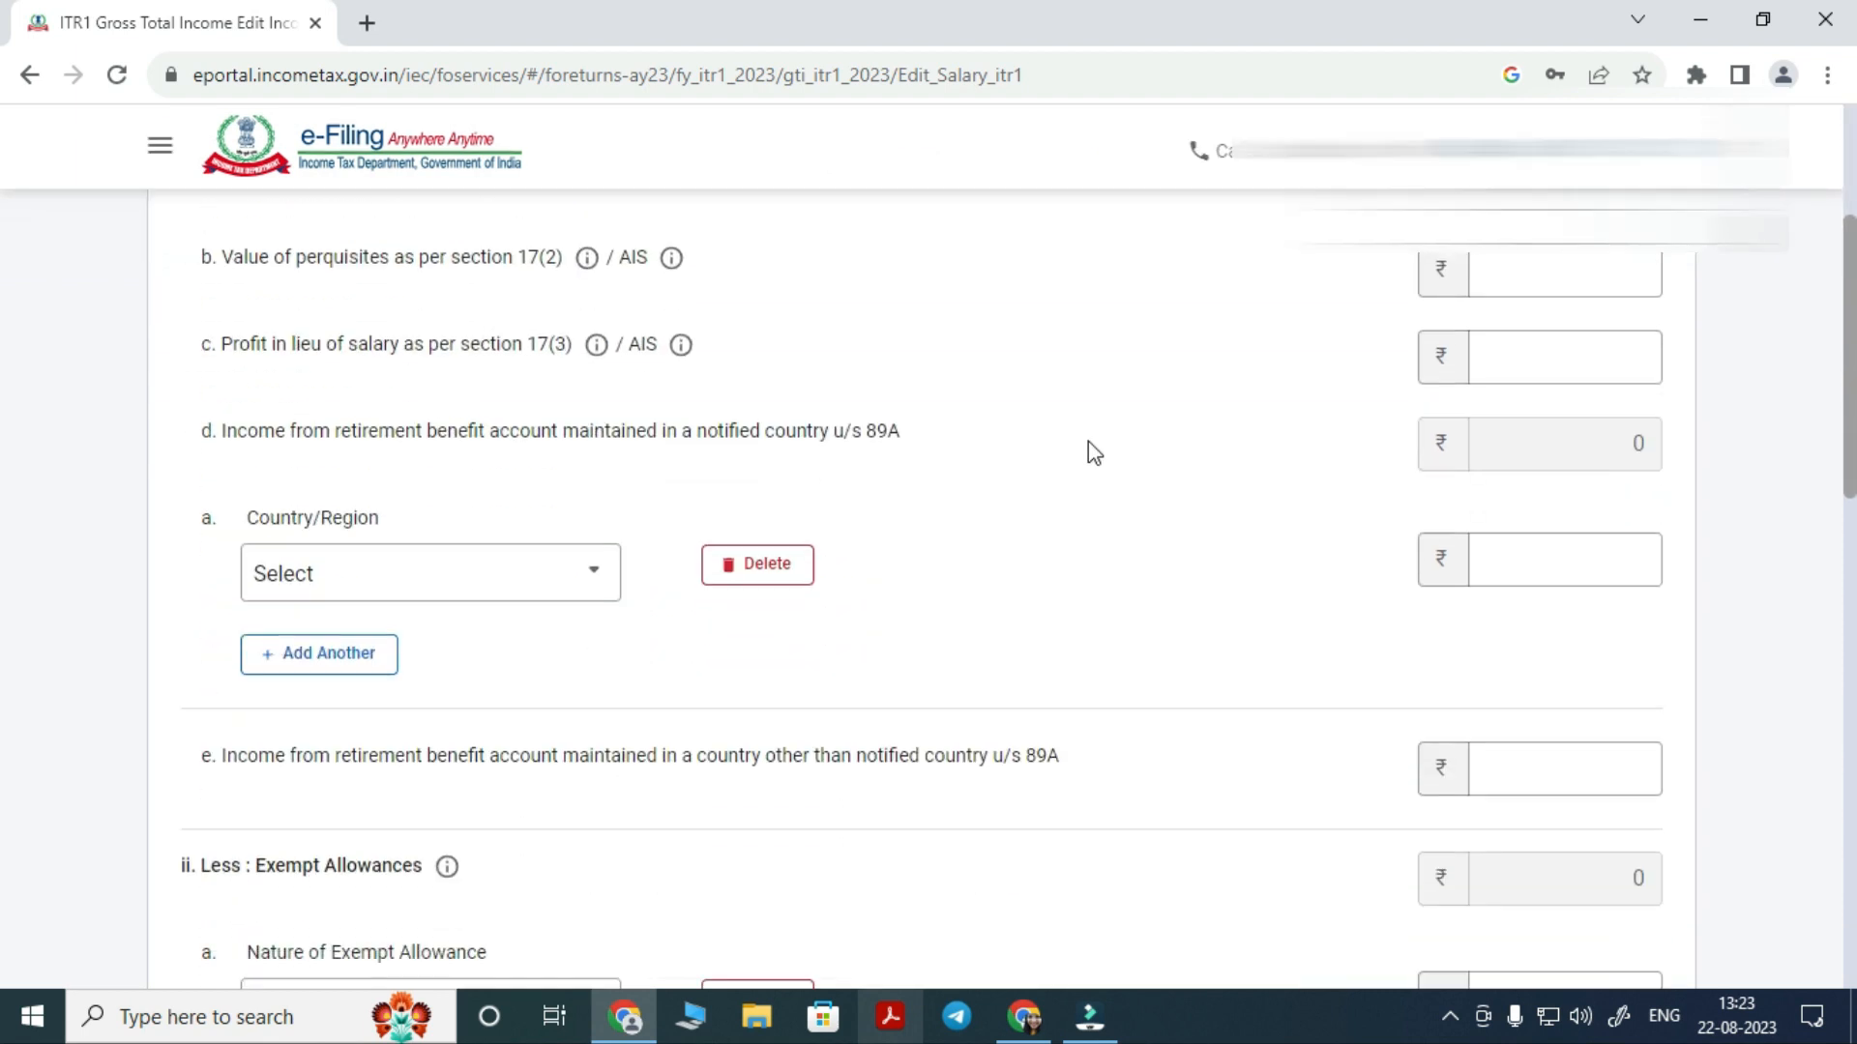
Choose Sec 10(5)-Leave Travel Concession/Assistance as the nature of exempt allowance and go to its amount field
scroll(1108, 455, down, 1)
scroll(1107, 462, down, 2)
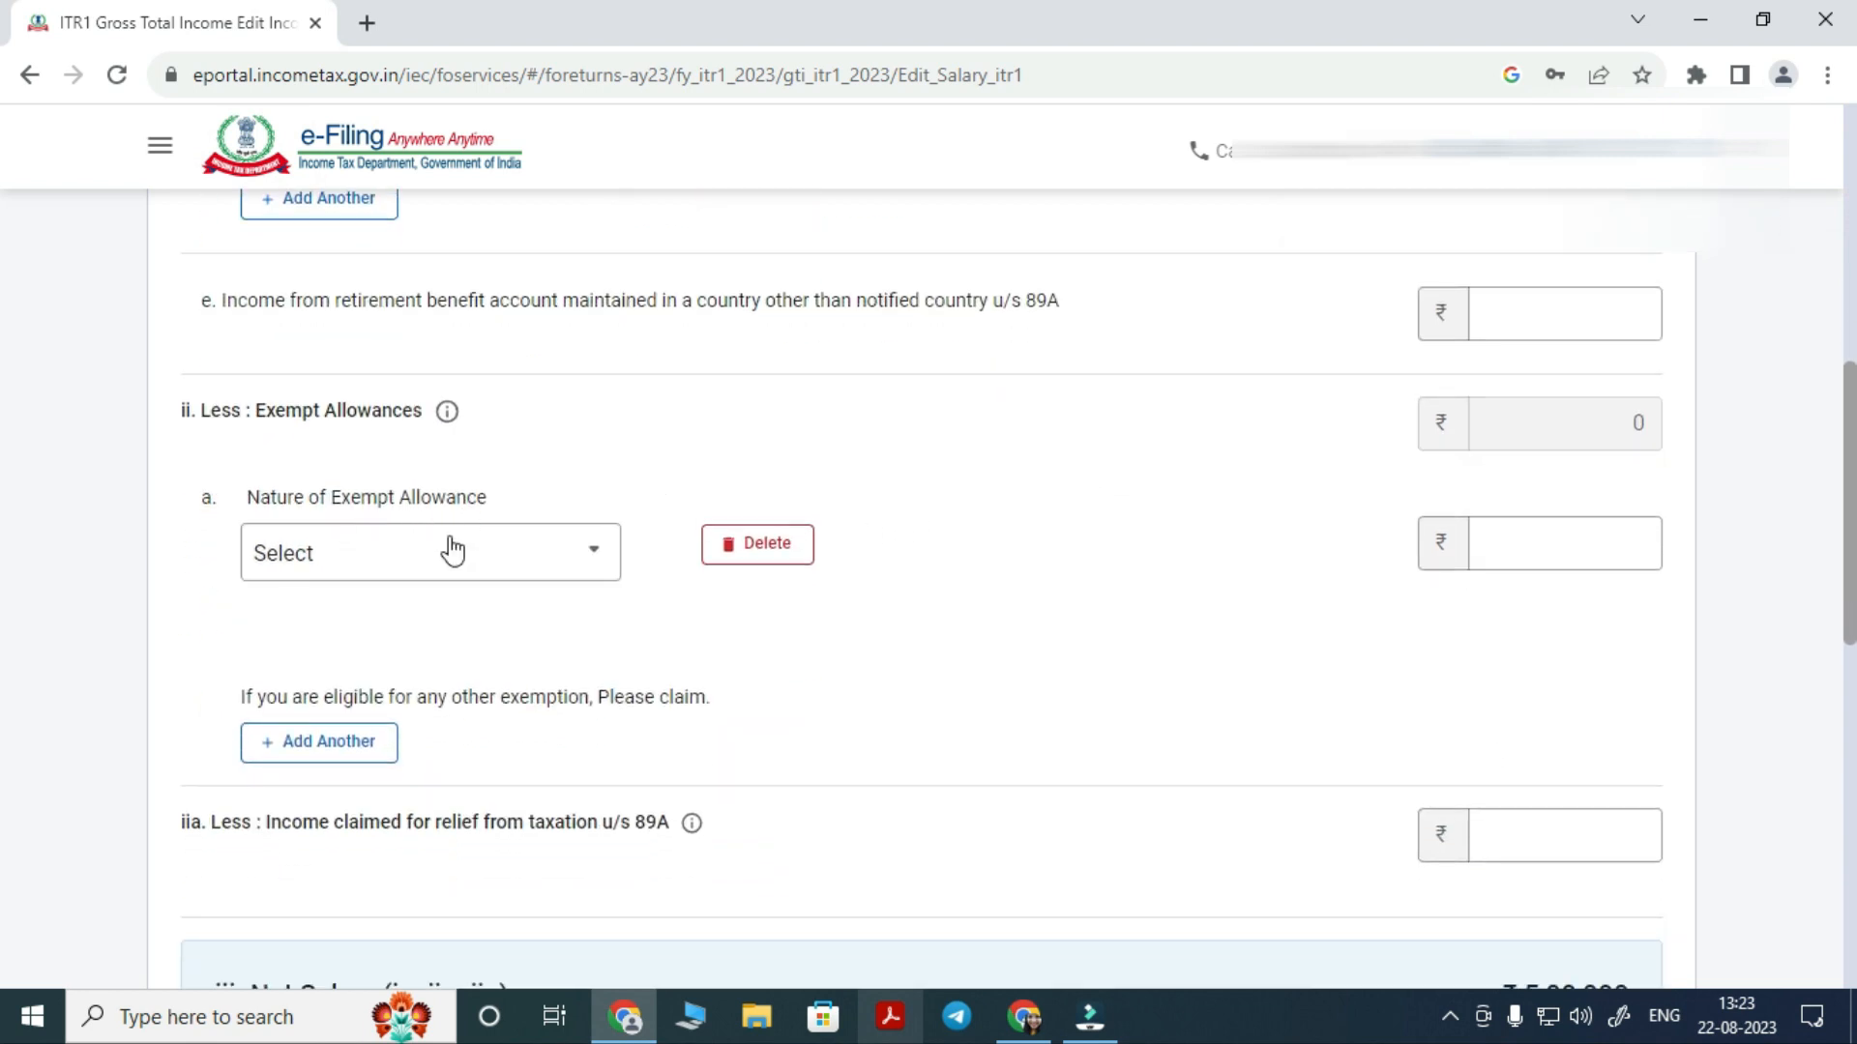
click(446, 569)
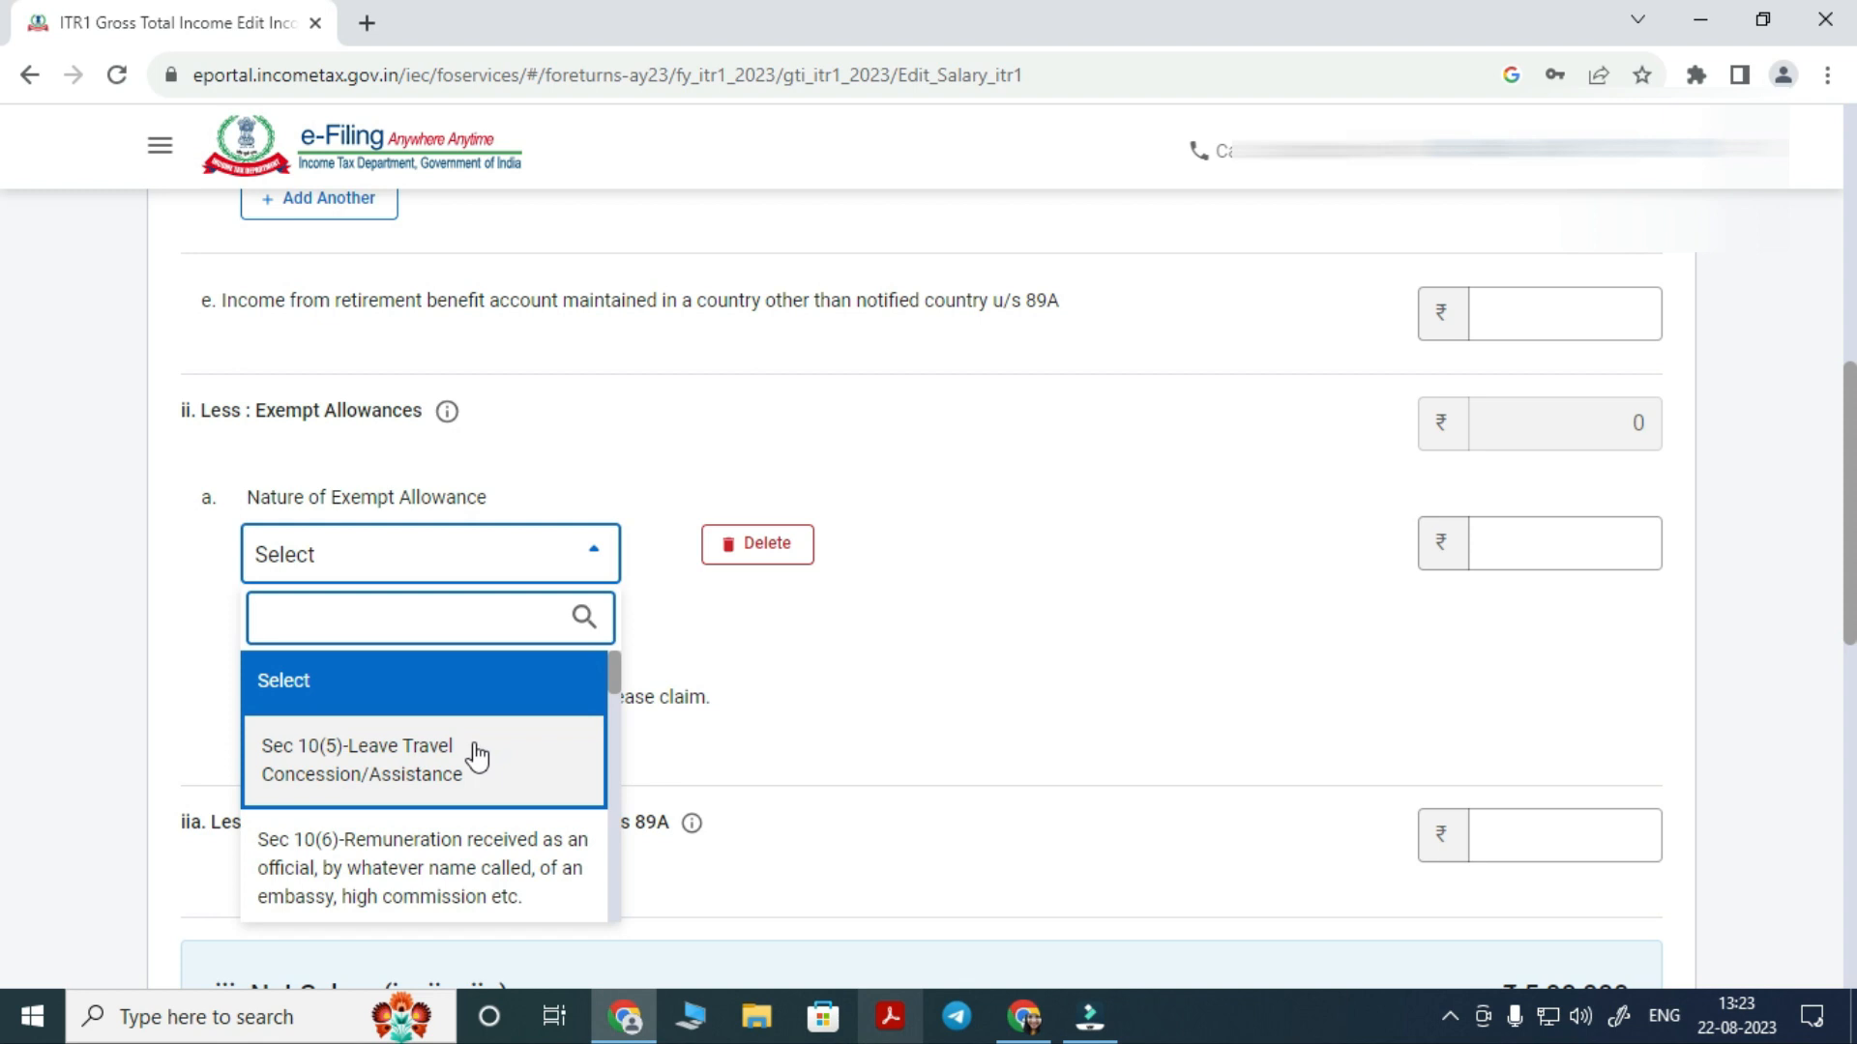
click(1574, 541)
click(440, 566)
click(465, 752)
click(1546, 552)
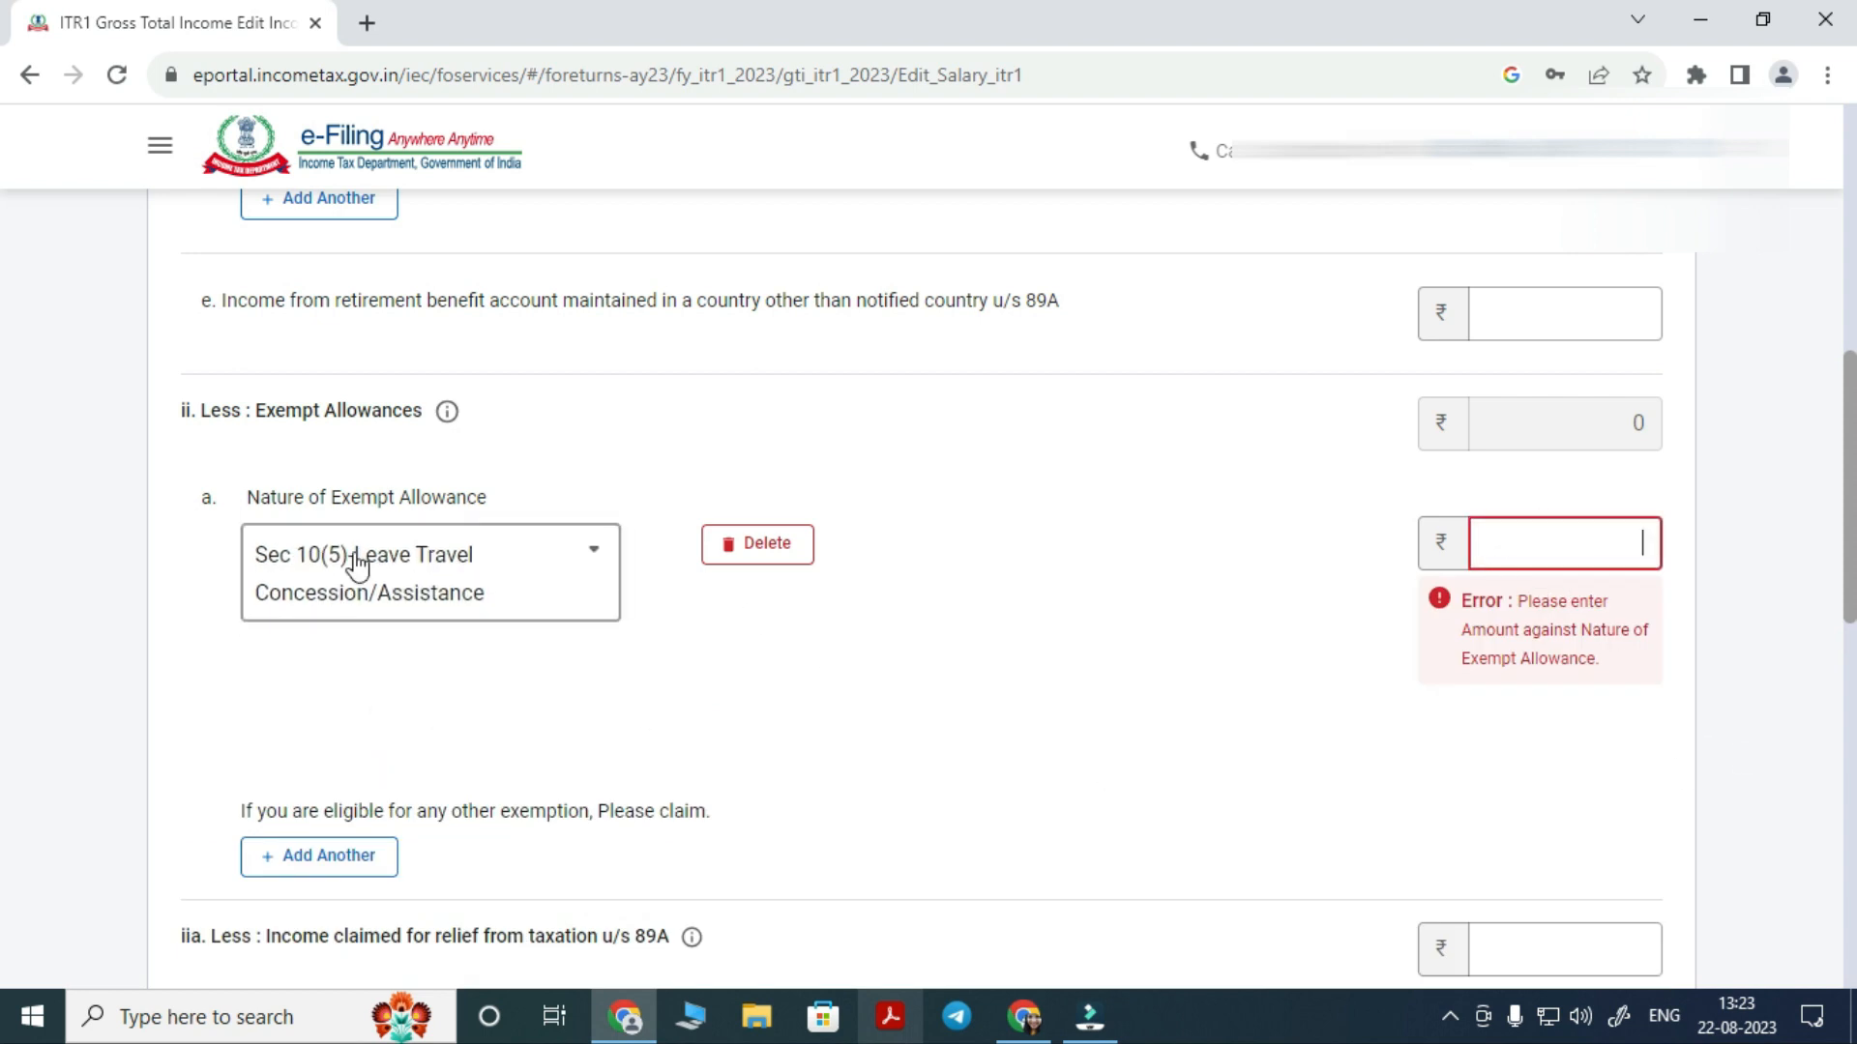
Find the house rent allowance and select Sec 10(13A) as the nature of exempt allowance, leaving the amount blank
click(468, 564)
scroll(440, 826, down, 1)
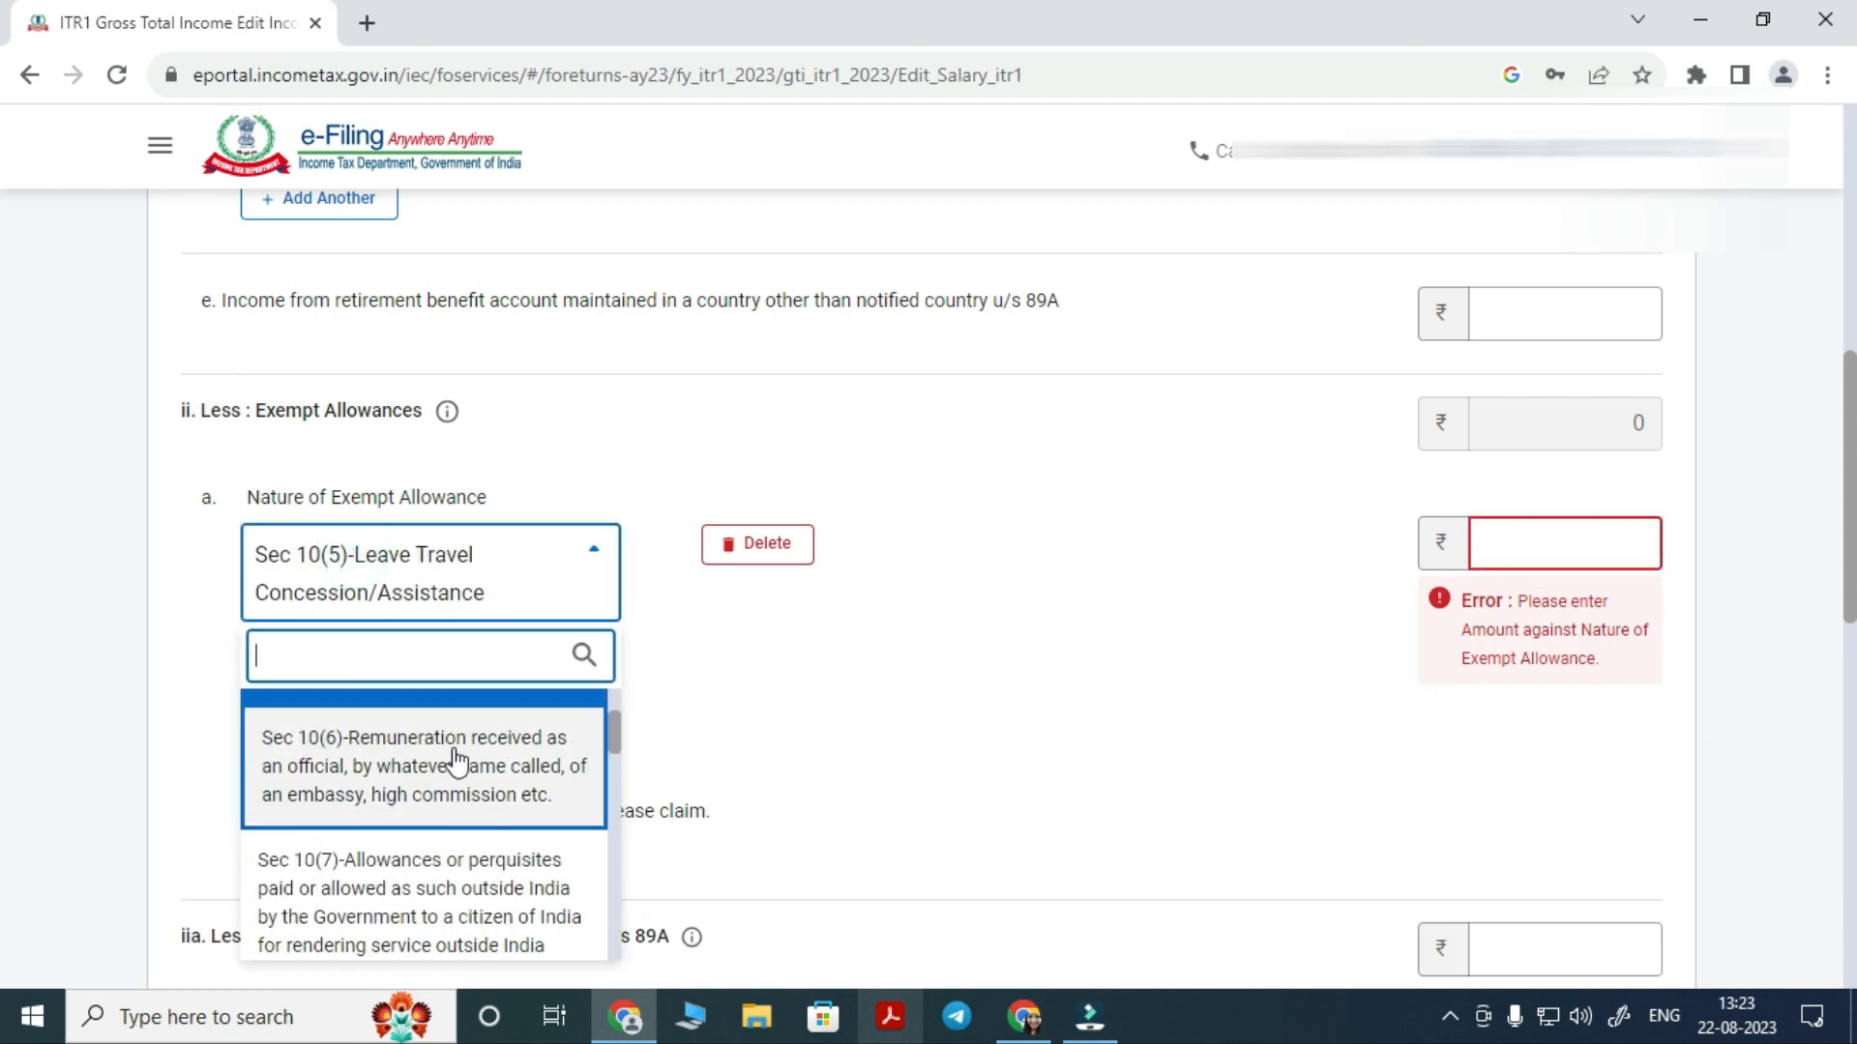
click(453, 665)
text(hou)
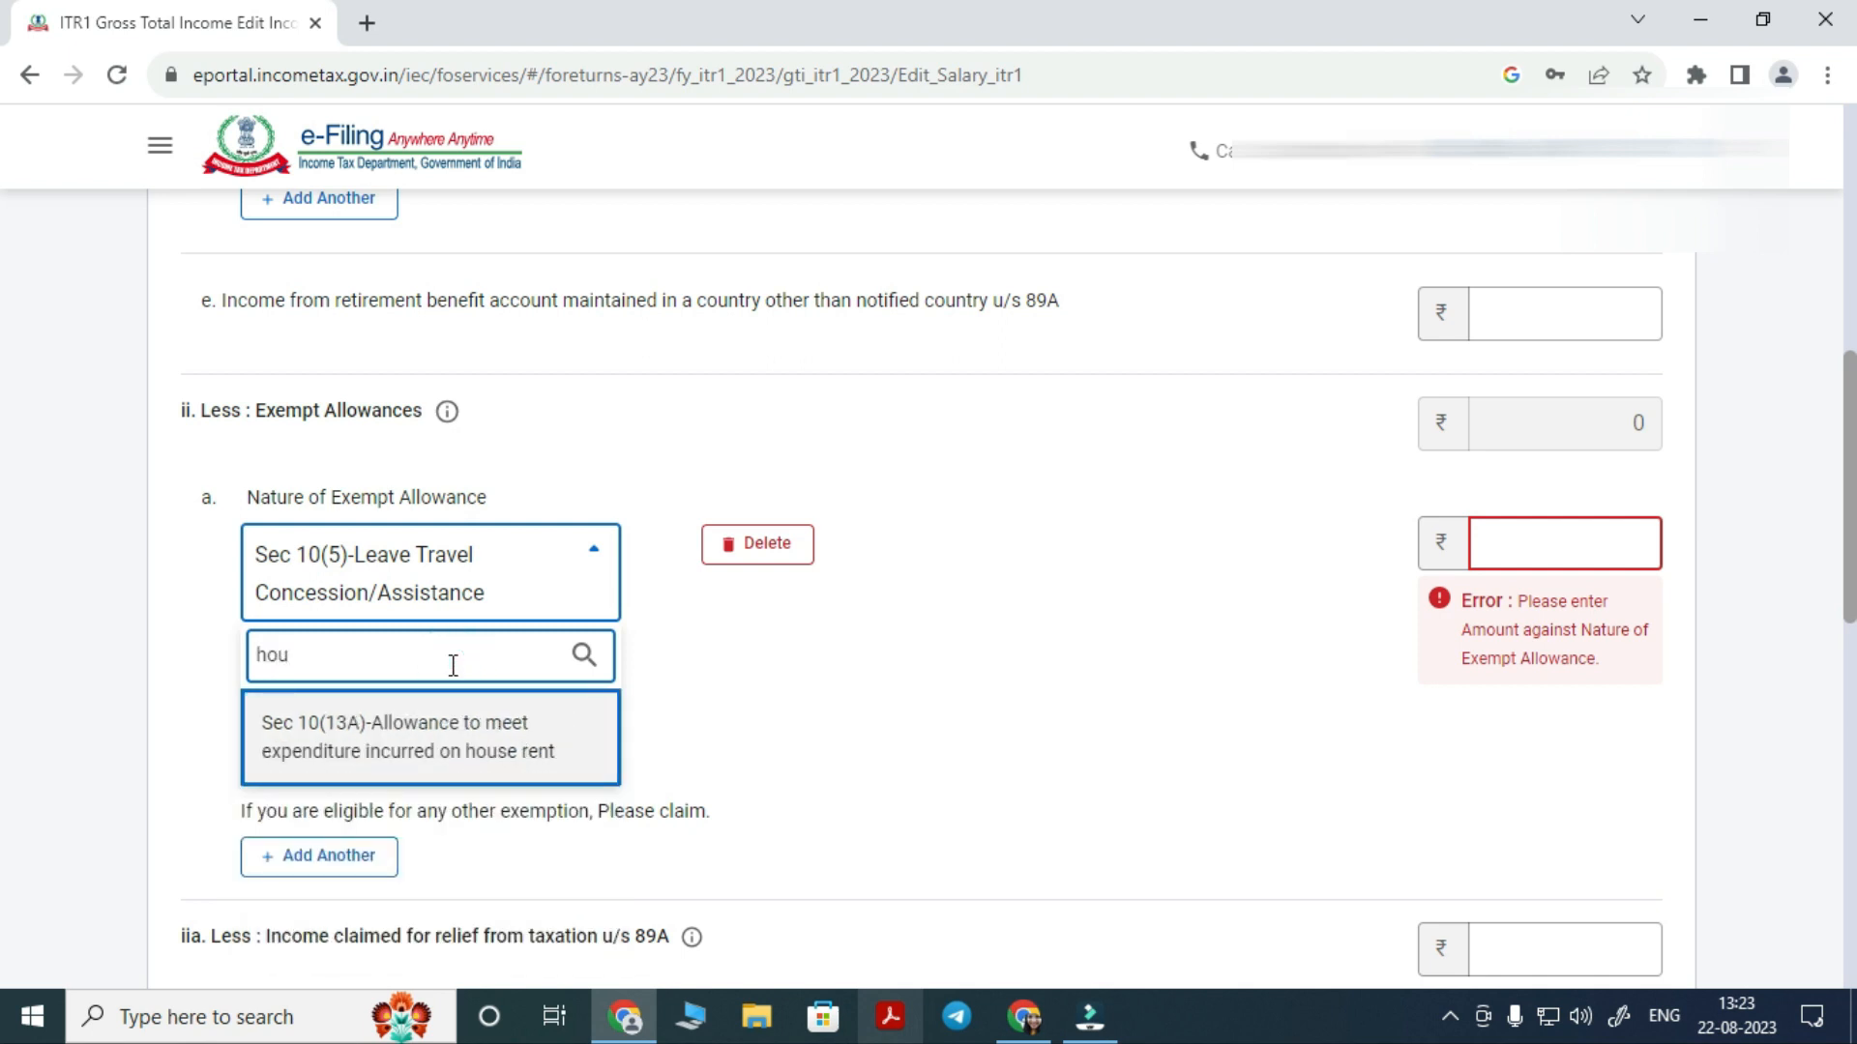
click(449, 752)
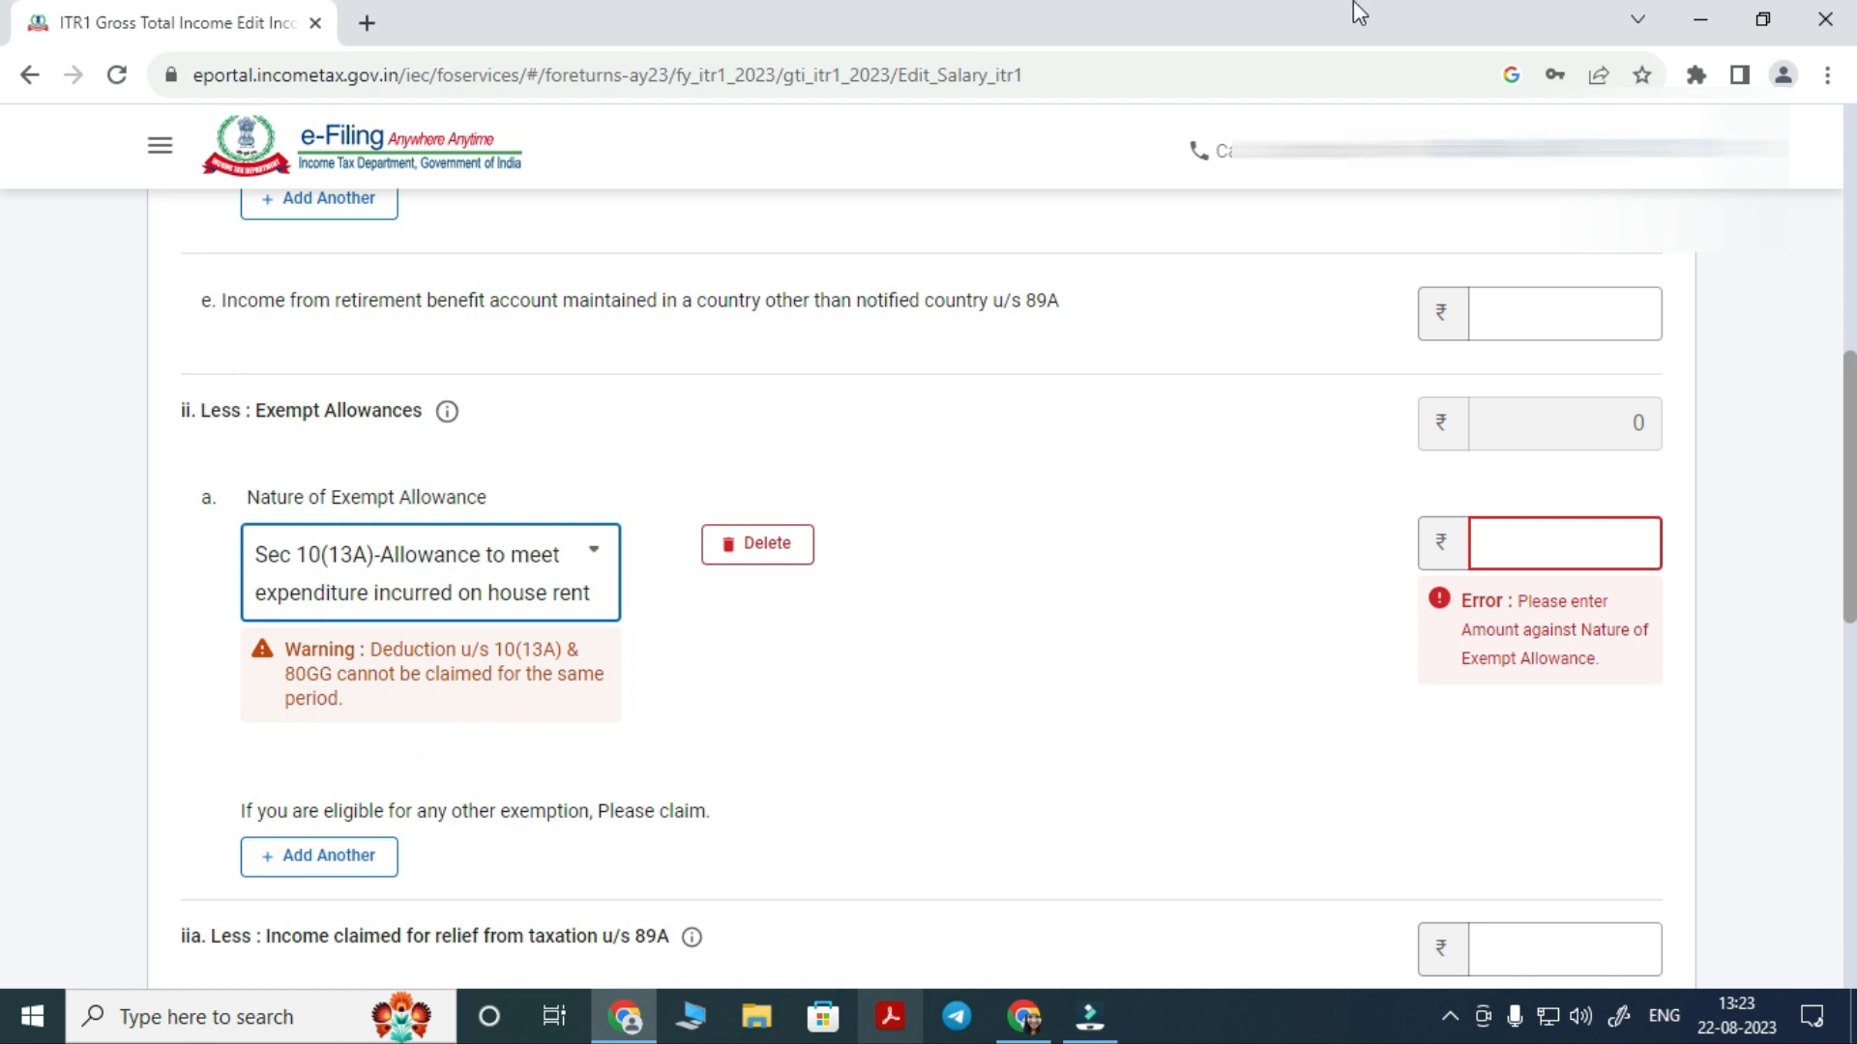
click(1579, 556)
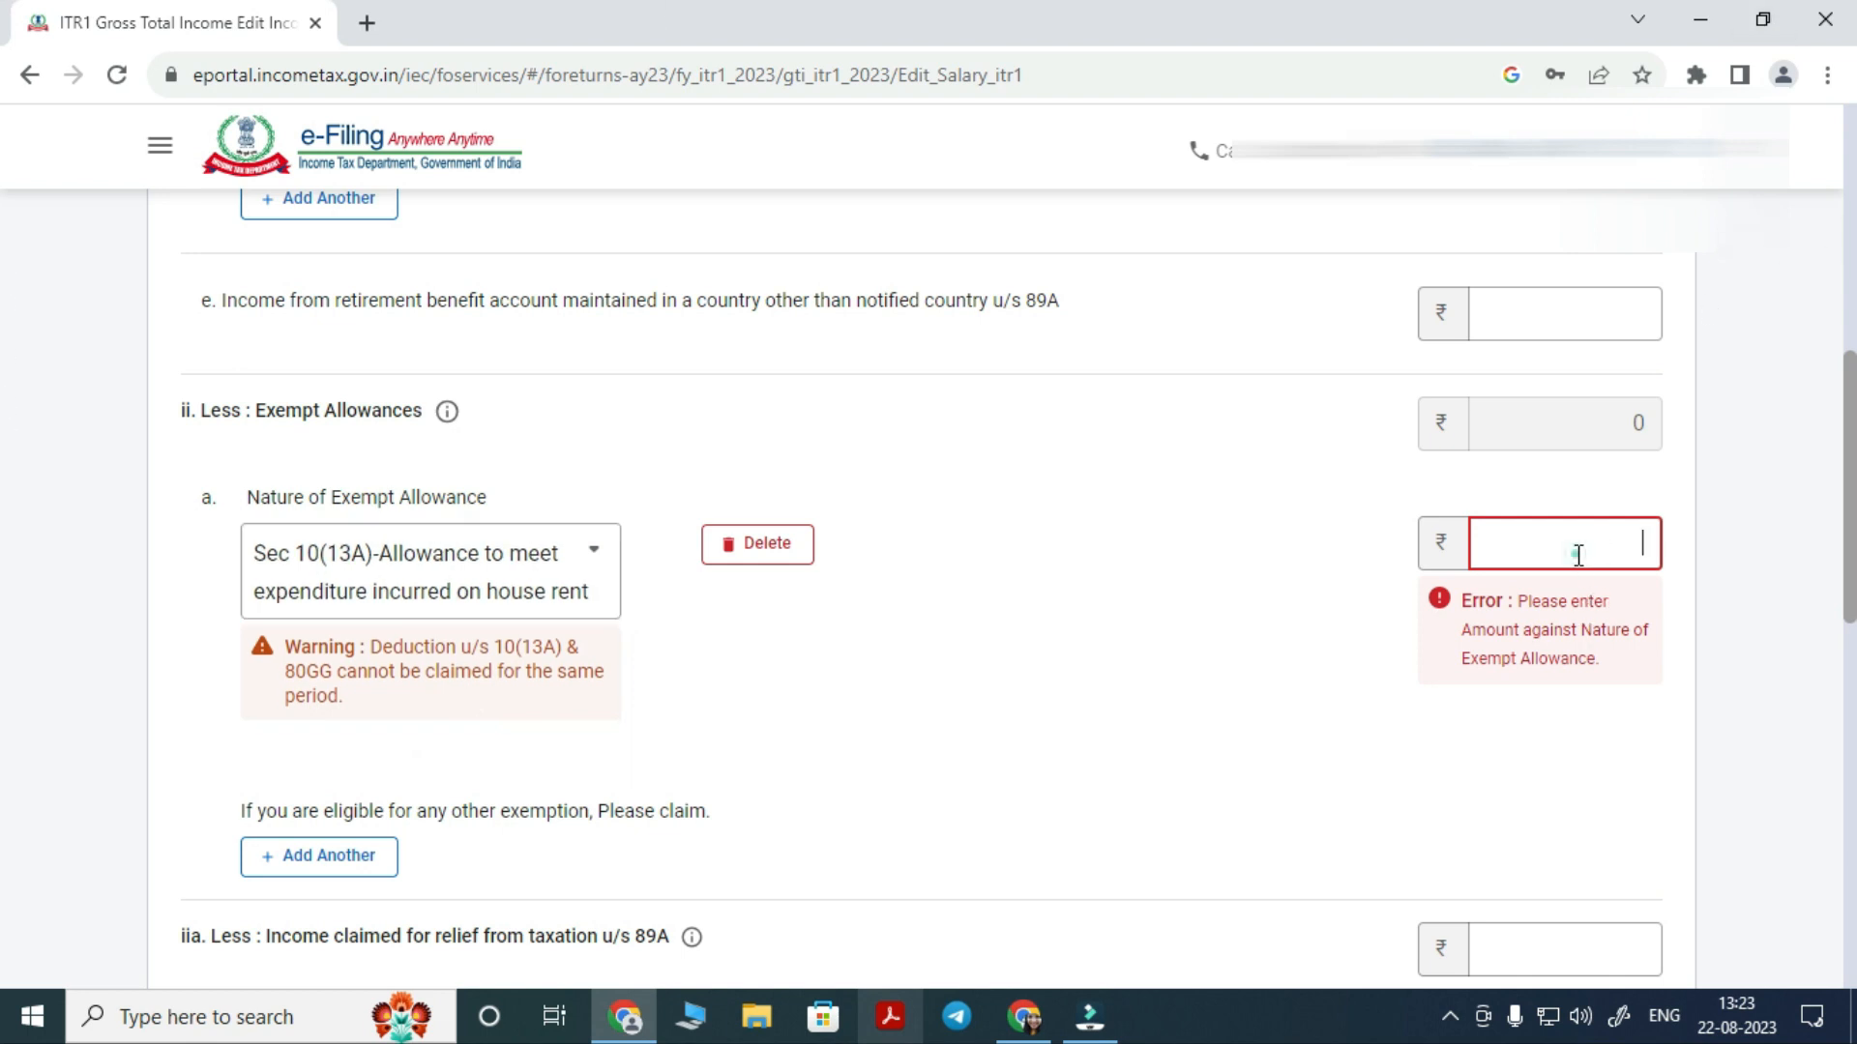
click(1059, 676)
Change the nature of exempt allowance to Any Other, leaving its description and amount blank
click(586, 568)
scroll(380, 820, down, 3)
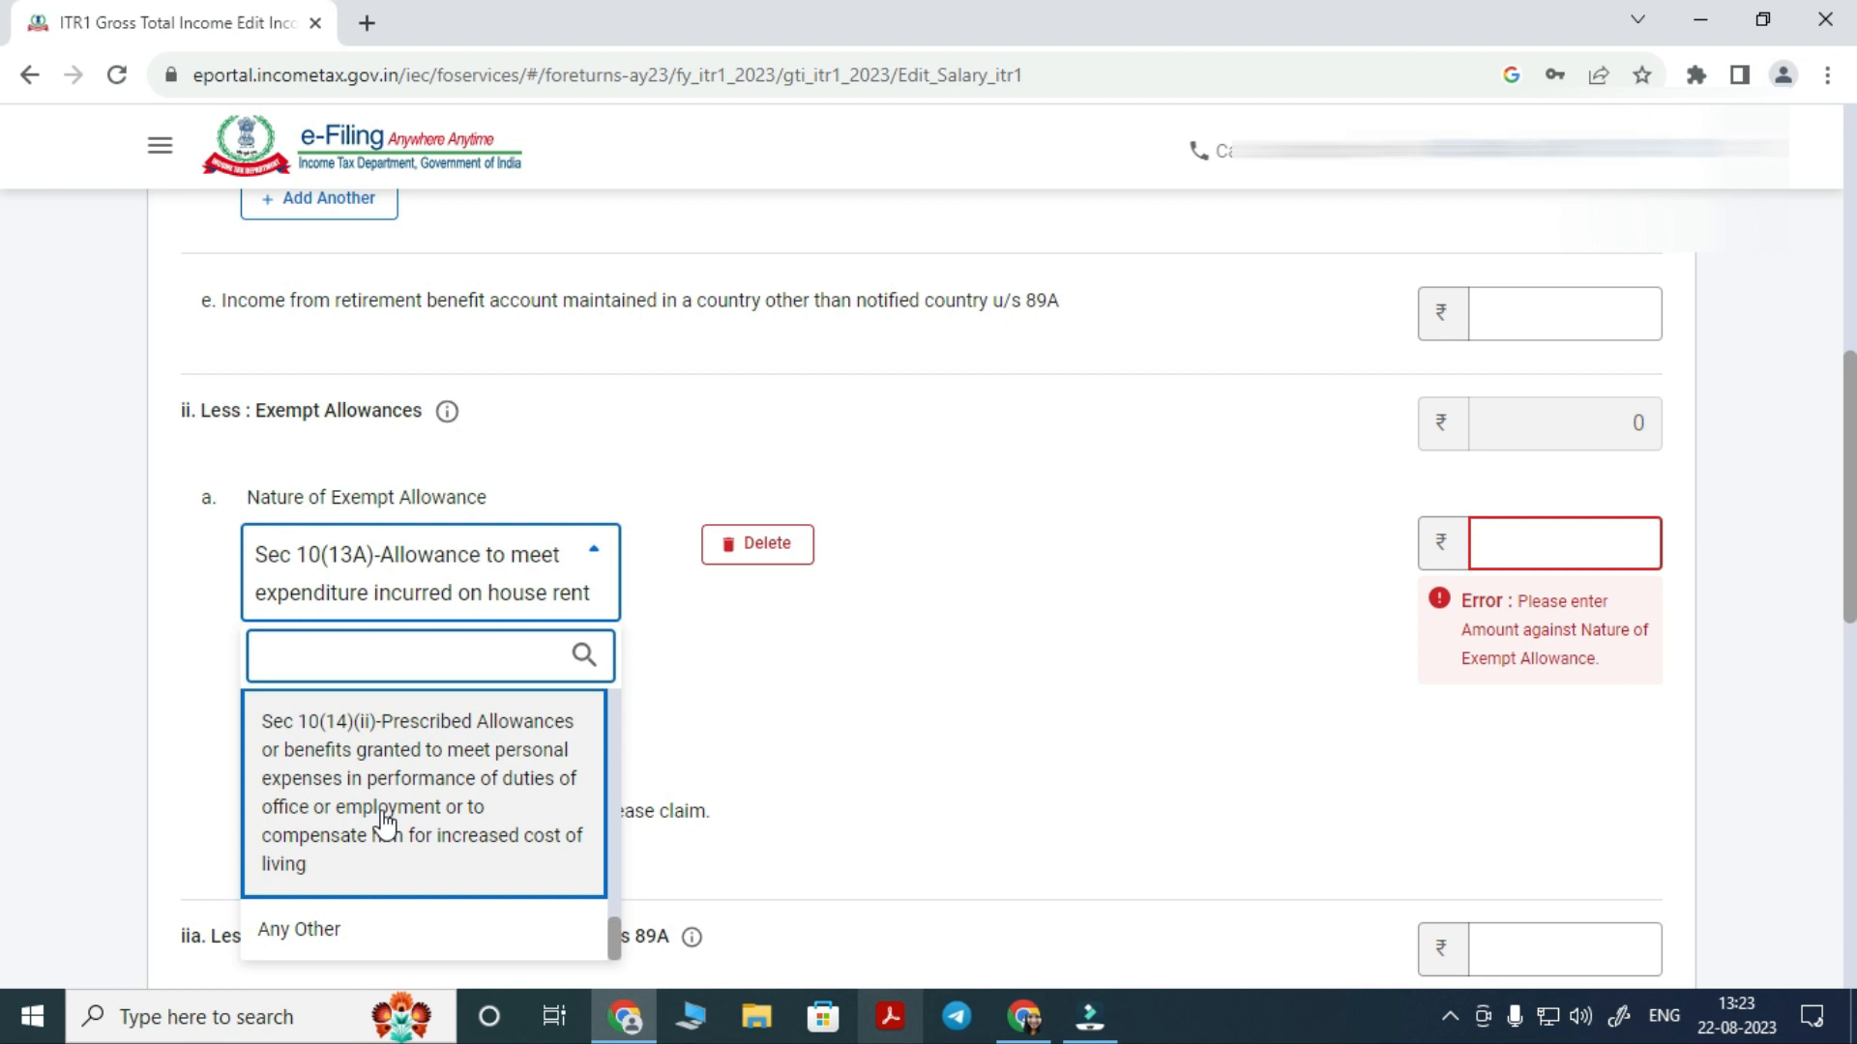
double_click(339, 940)
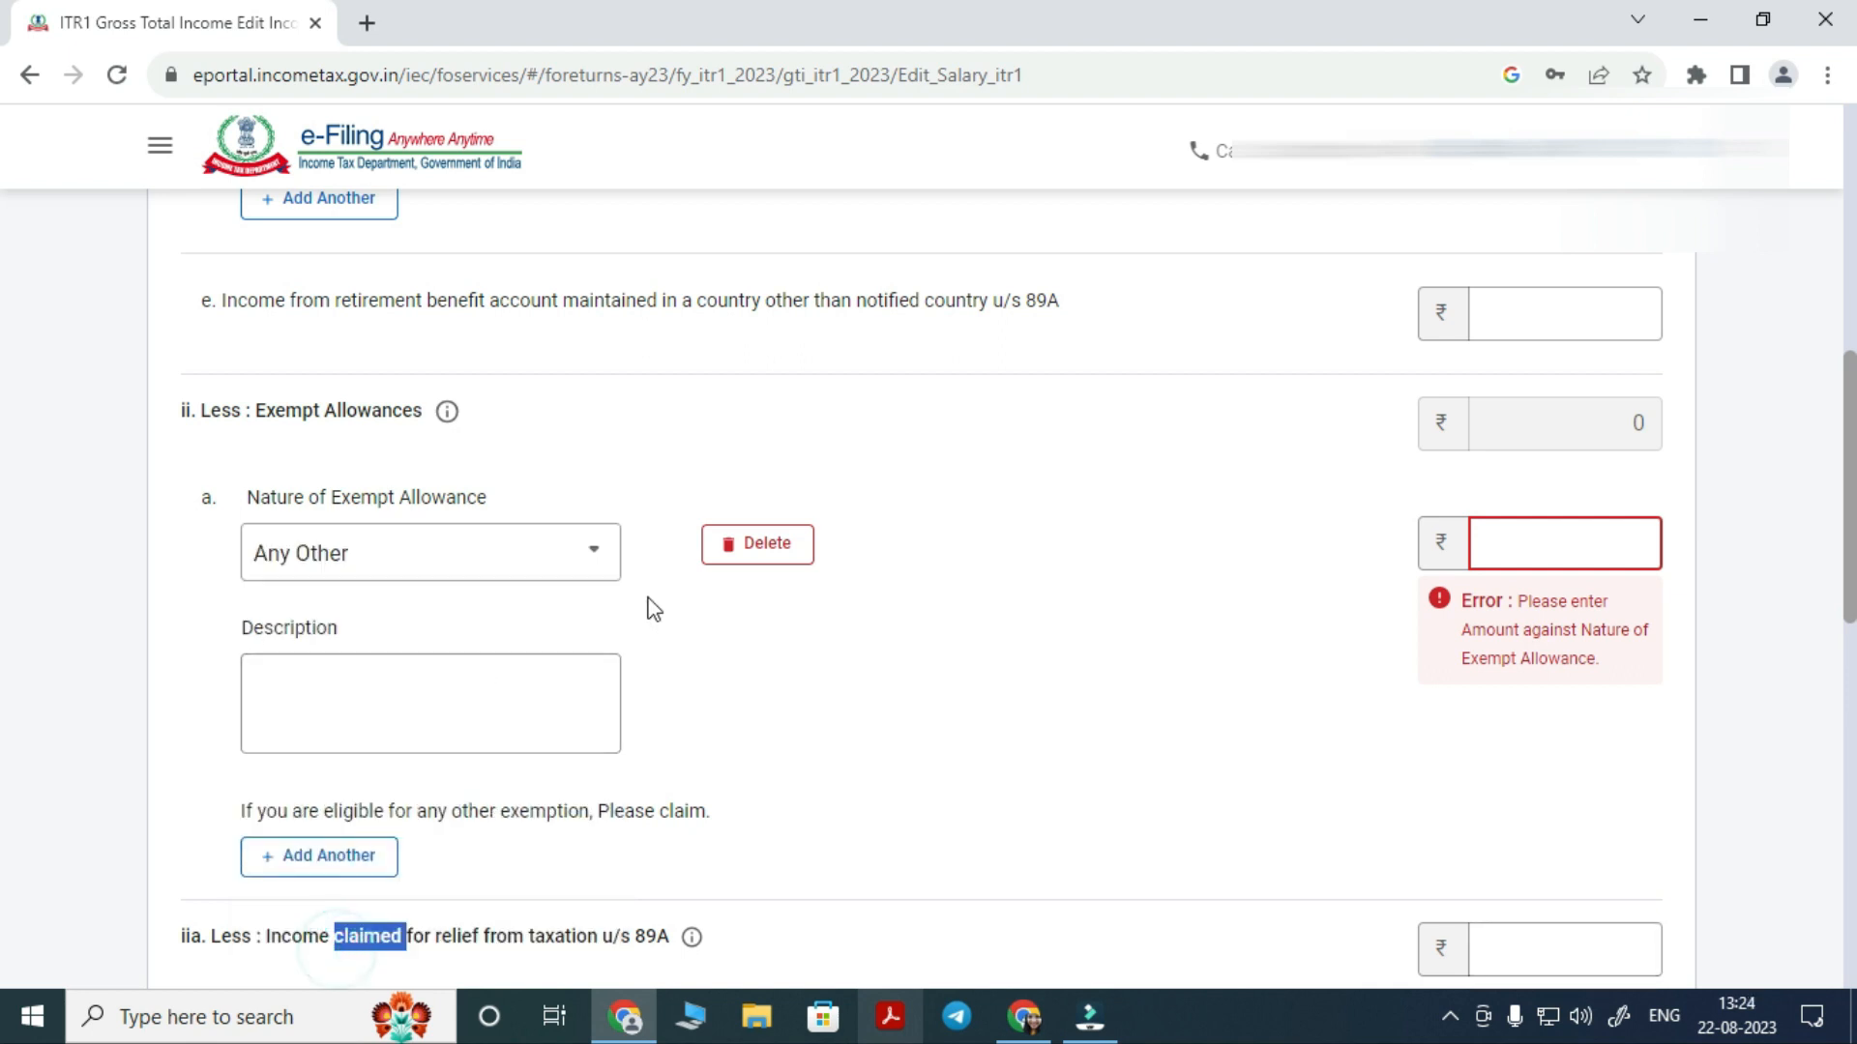
click(476, 684)
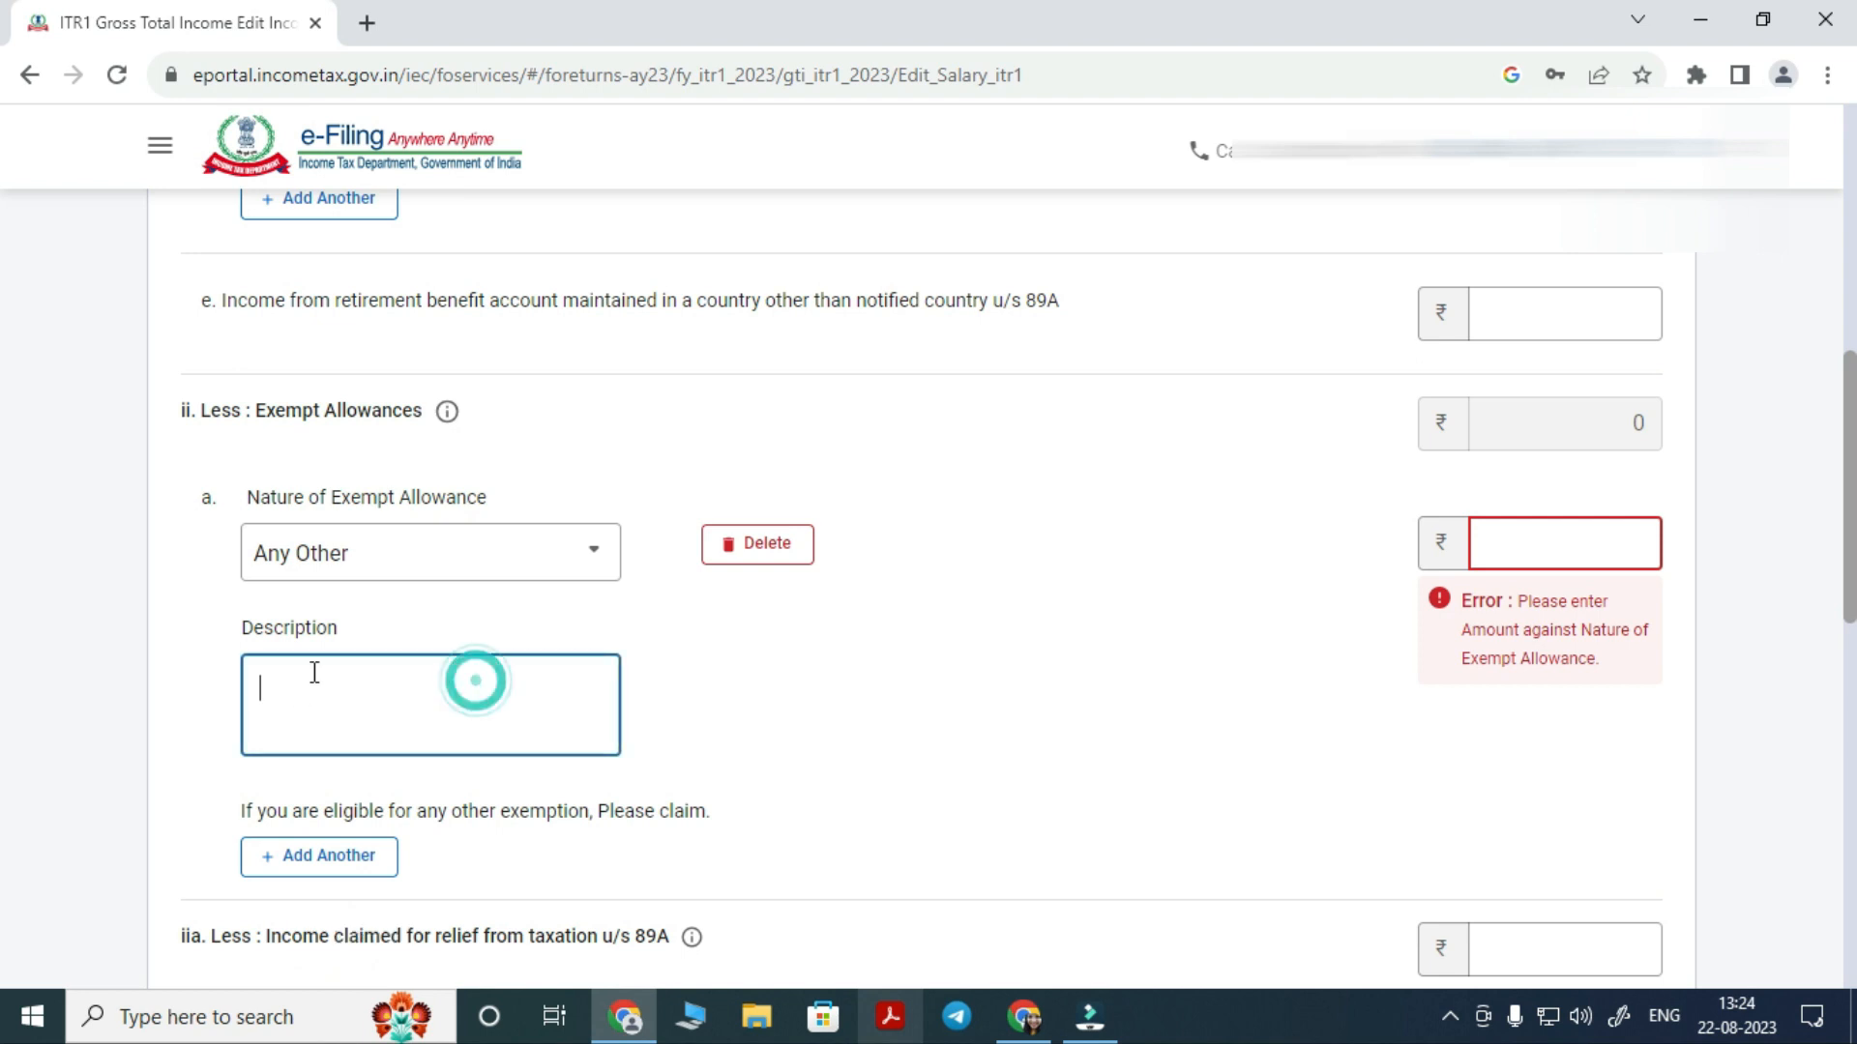
click(1547, 549)
click(946, 701)
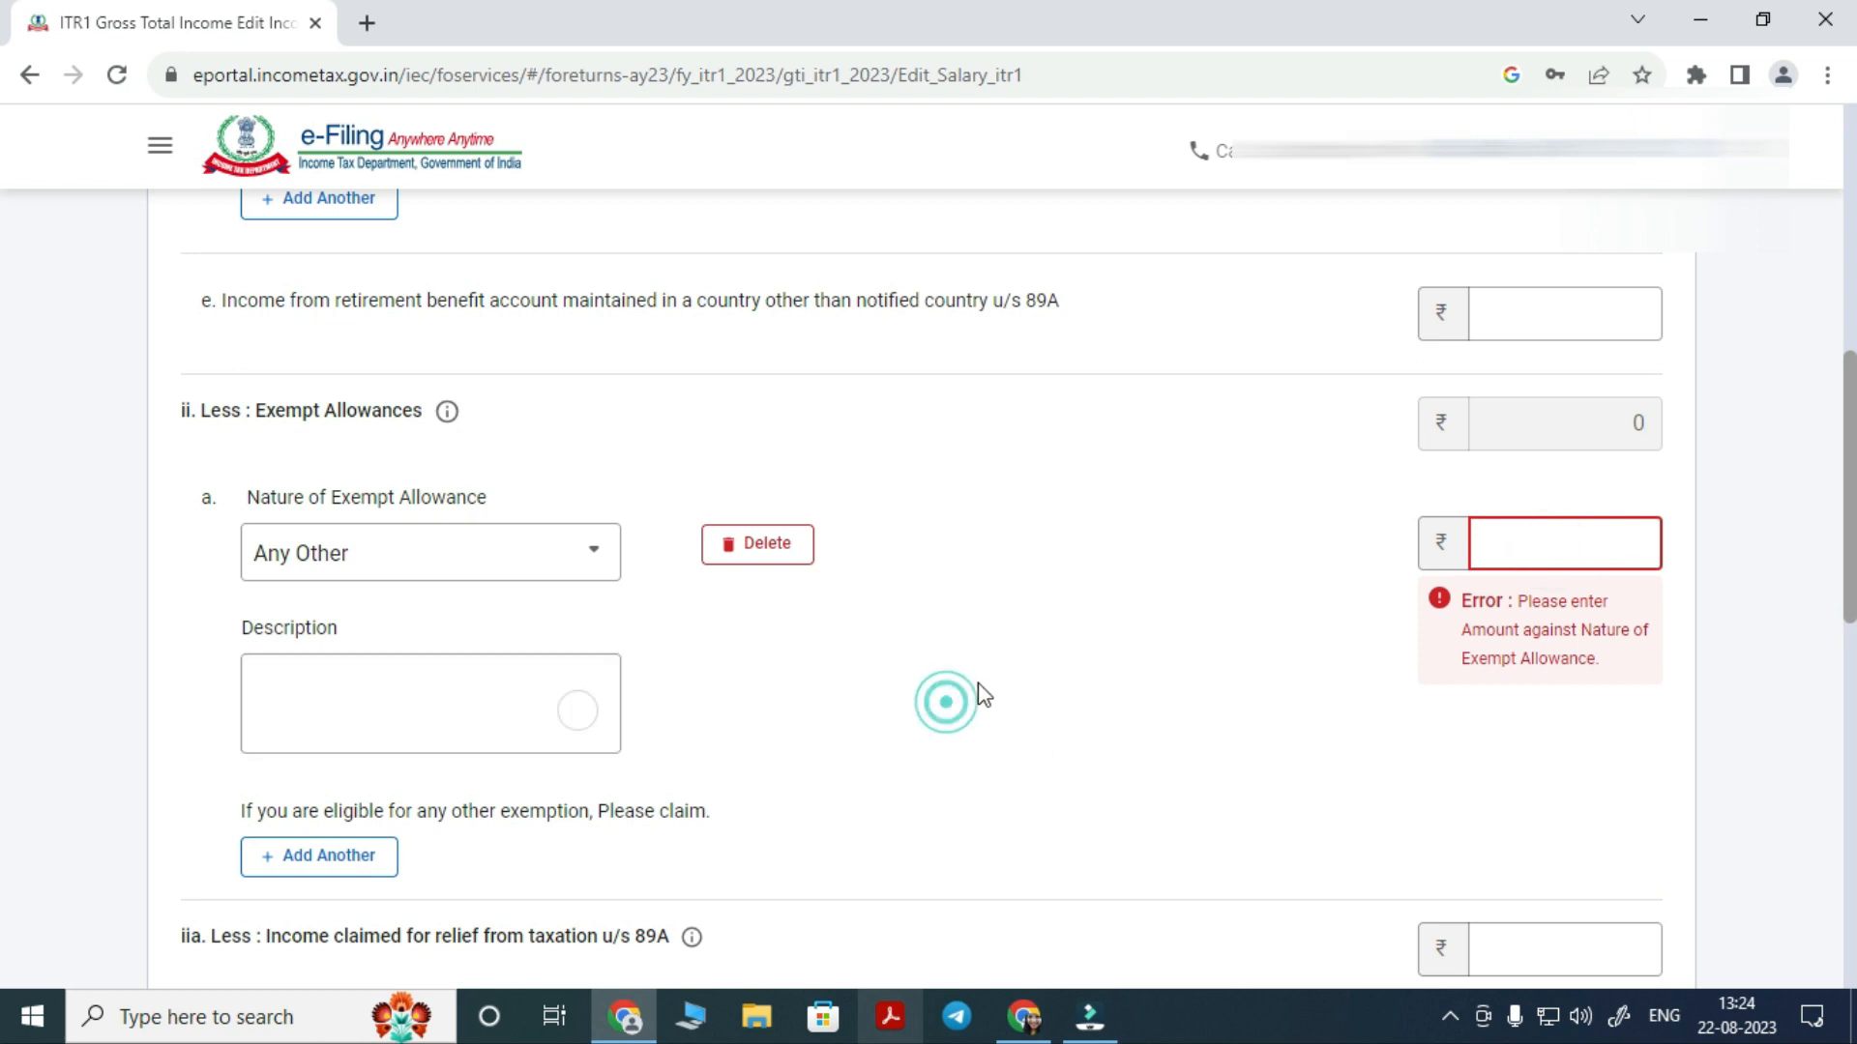
Try to save the salary details with professional tax u/s 16(iii) left blank
scroll(996, 742, down, 4)
scroll(998, 742, down, 3)
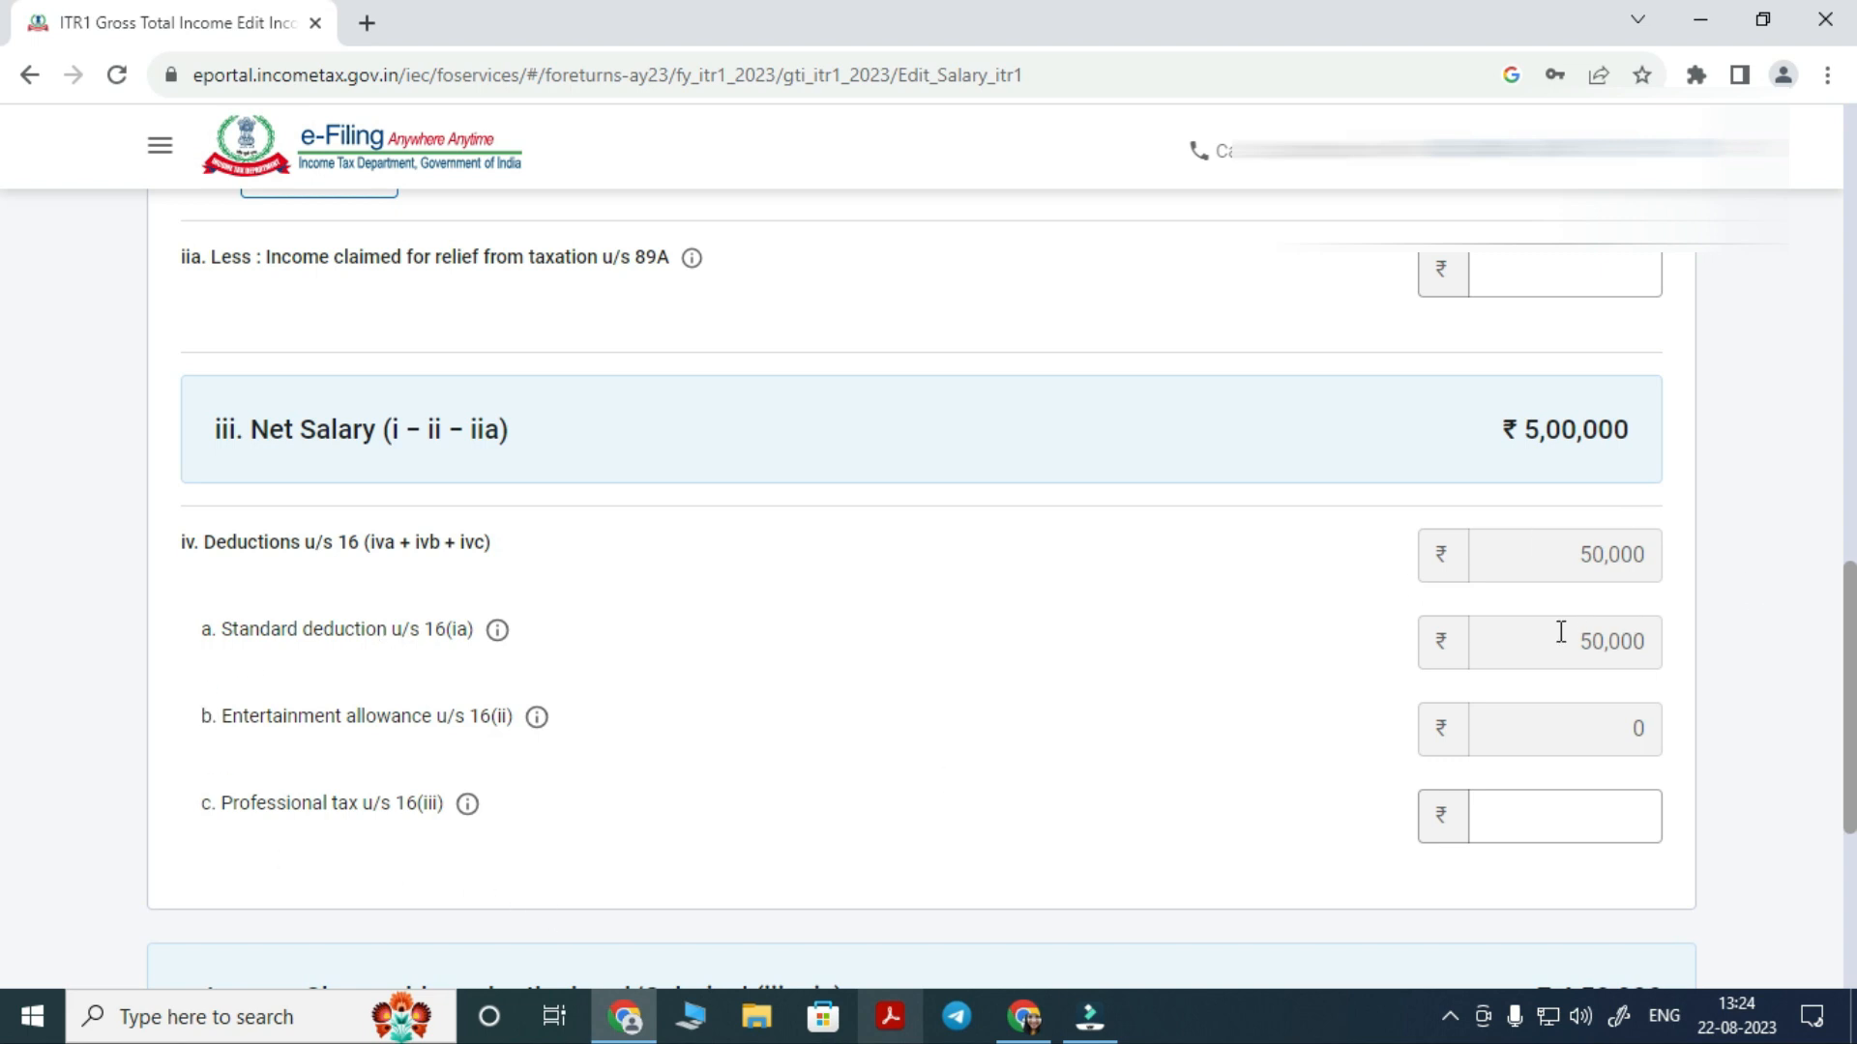
scroll(1560, 632, down, 3)
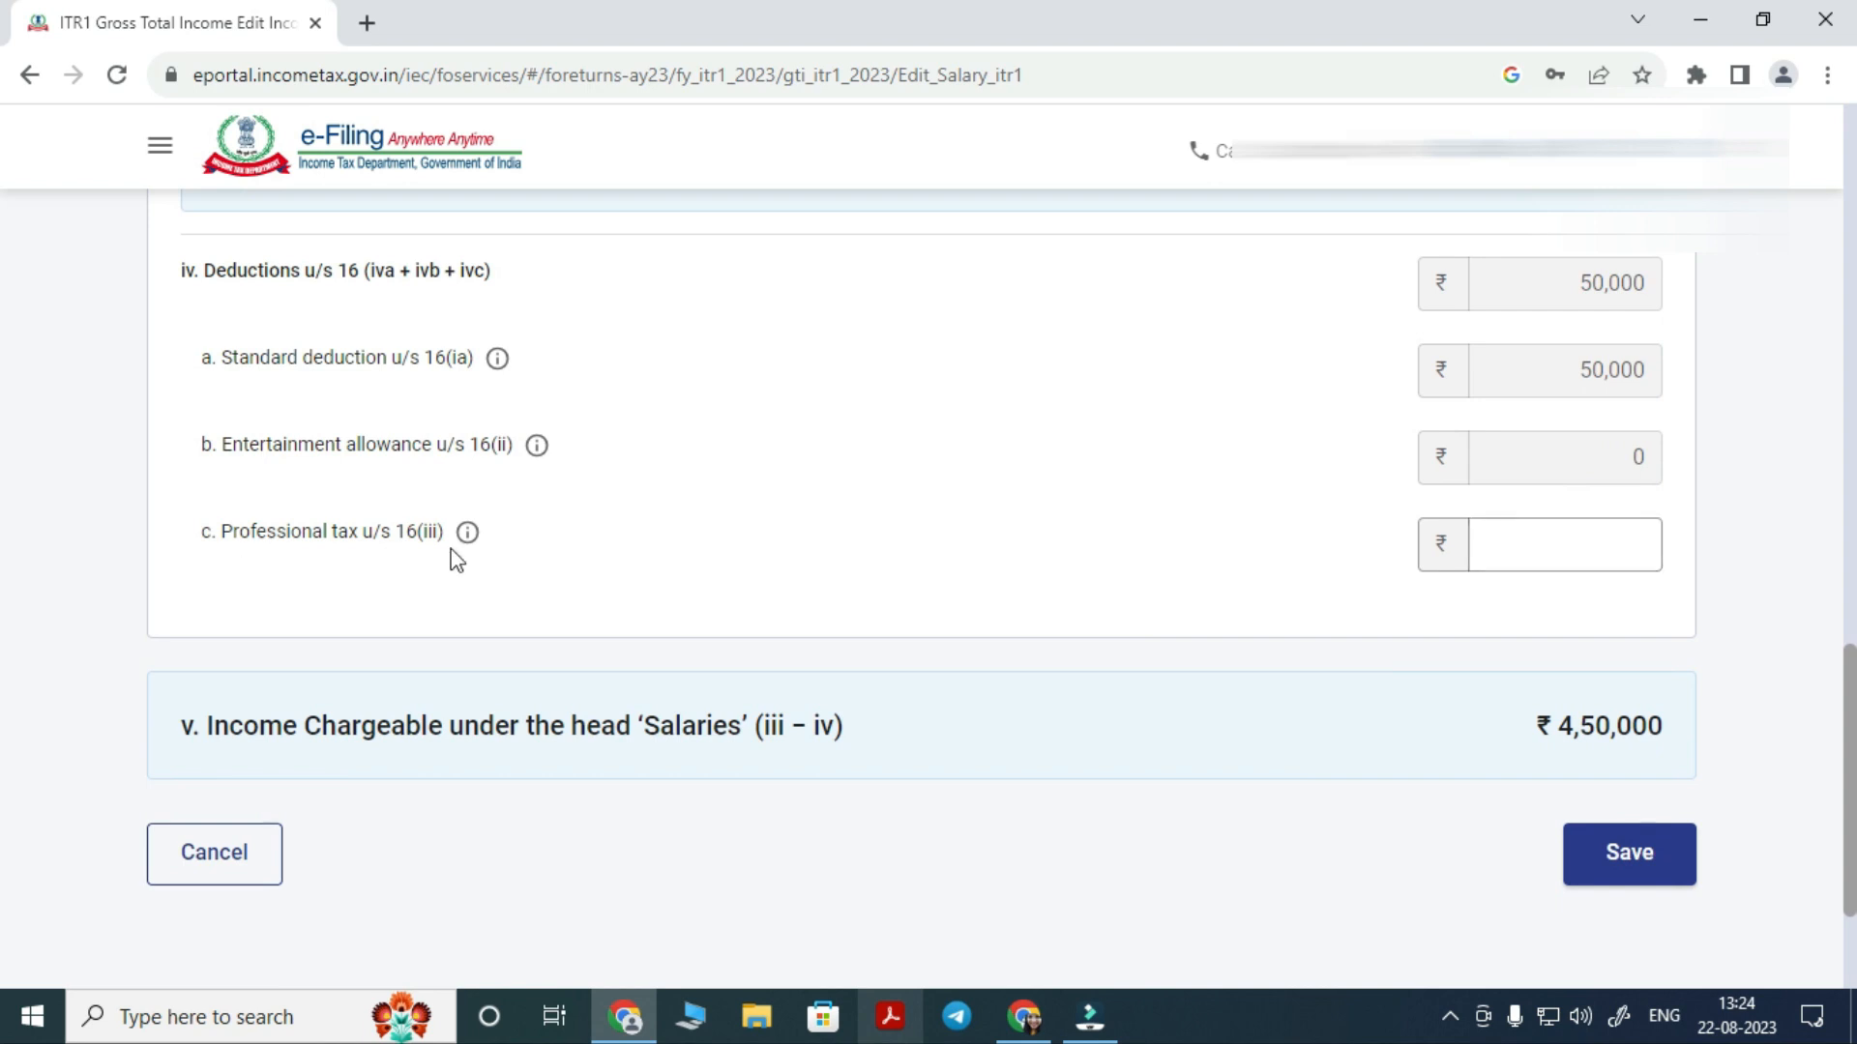
click(1581, 530)
click(1637, 882)
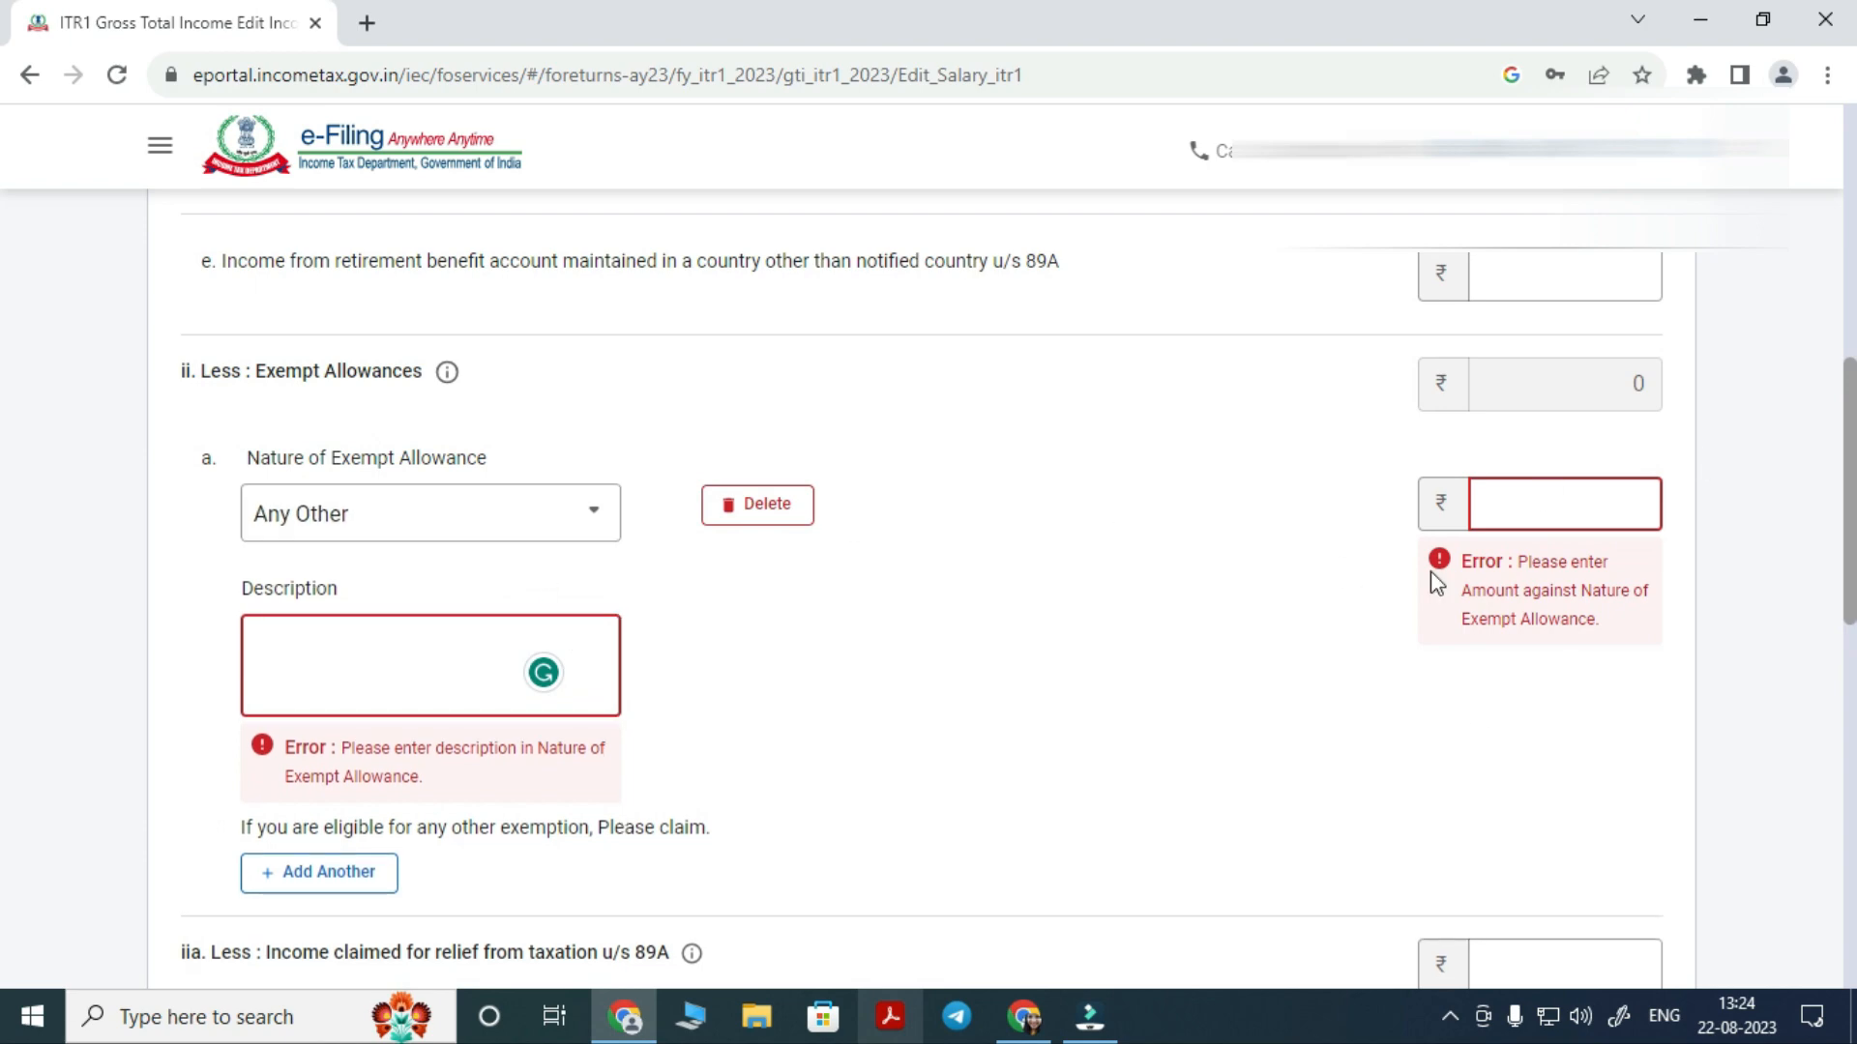
Reset the nature of exempt allowance to Select and save the salary income details
click(450, 511)
scroll(405, 713, up, 10)
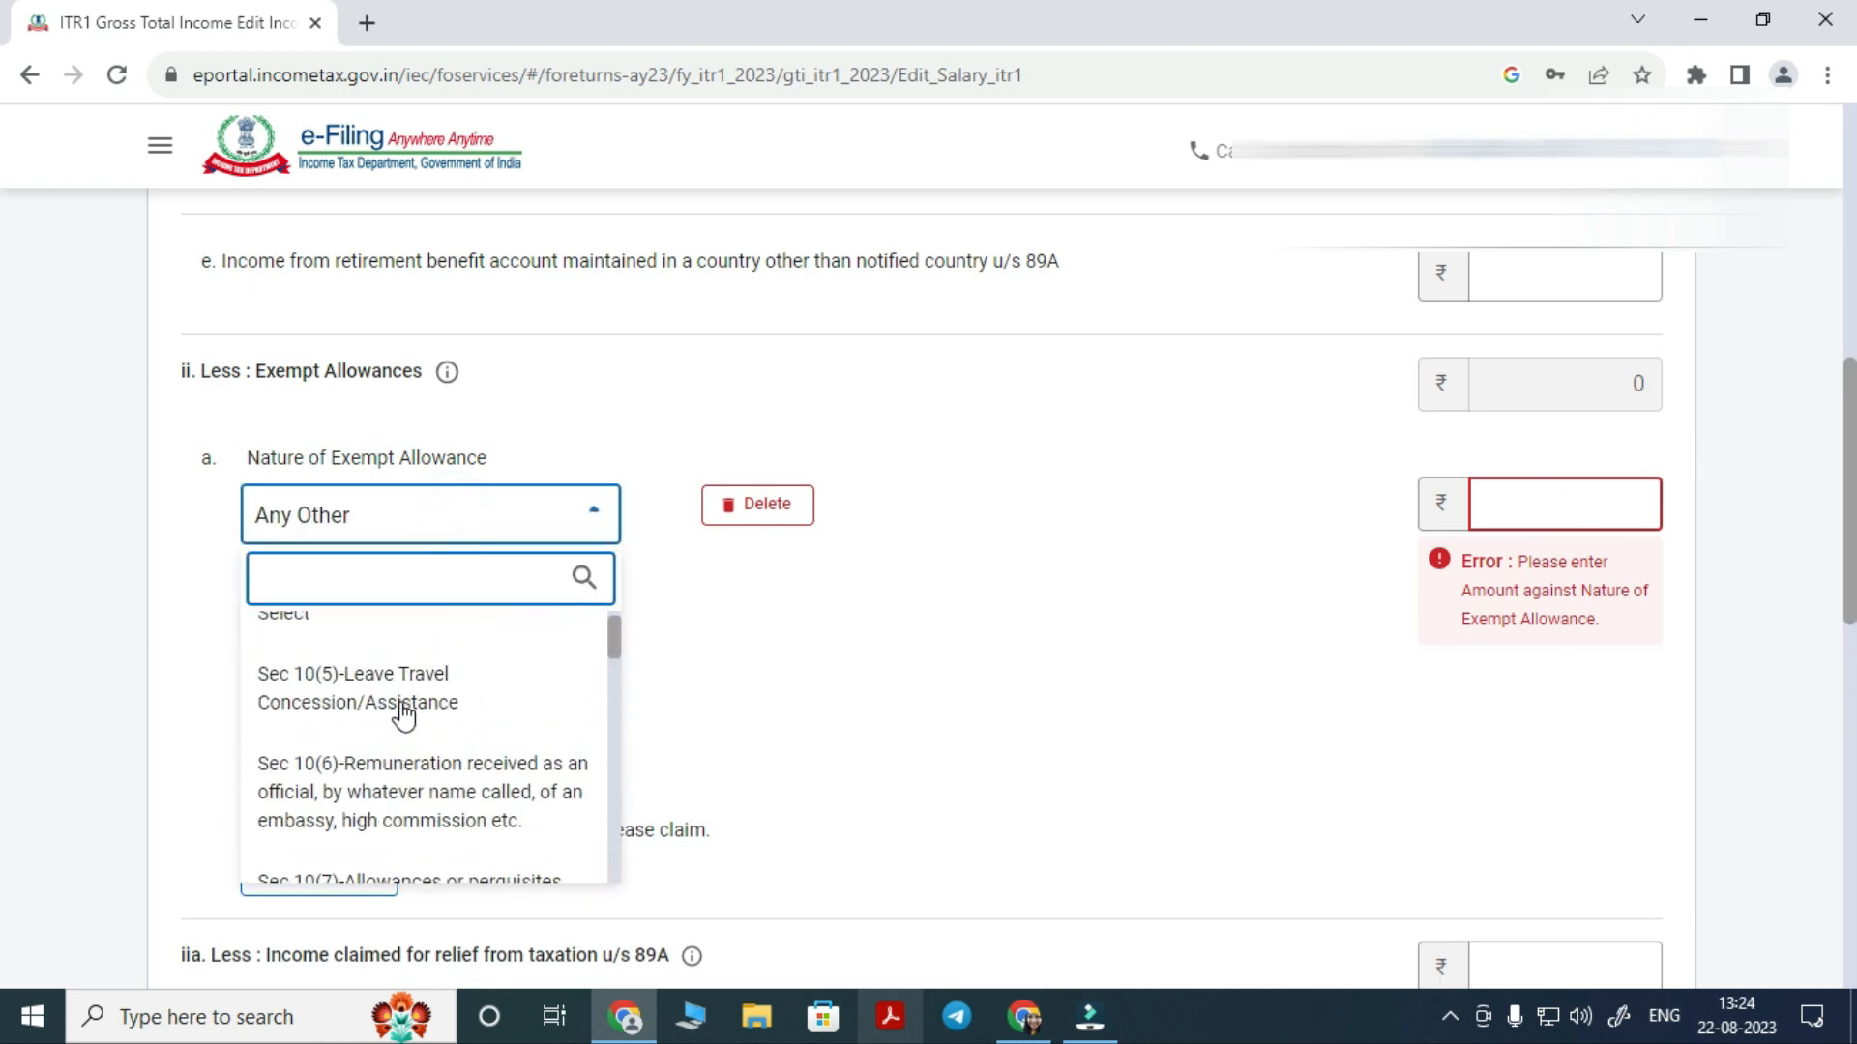
scroll(435, 830, down, 2)
scroll(406, 833, up, 3)
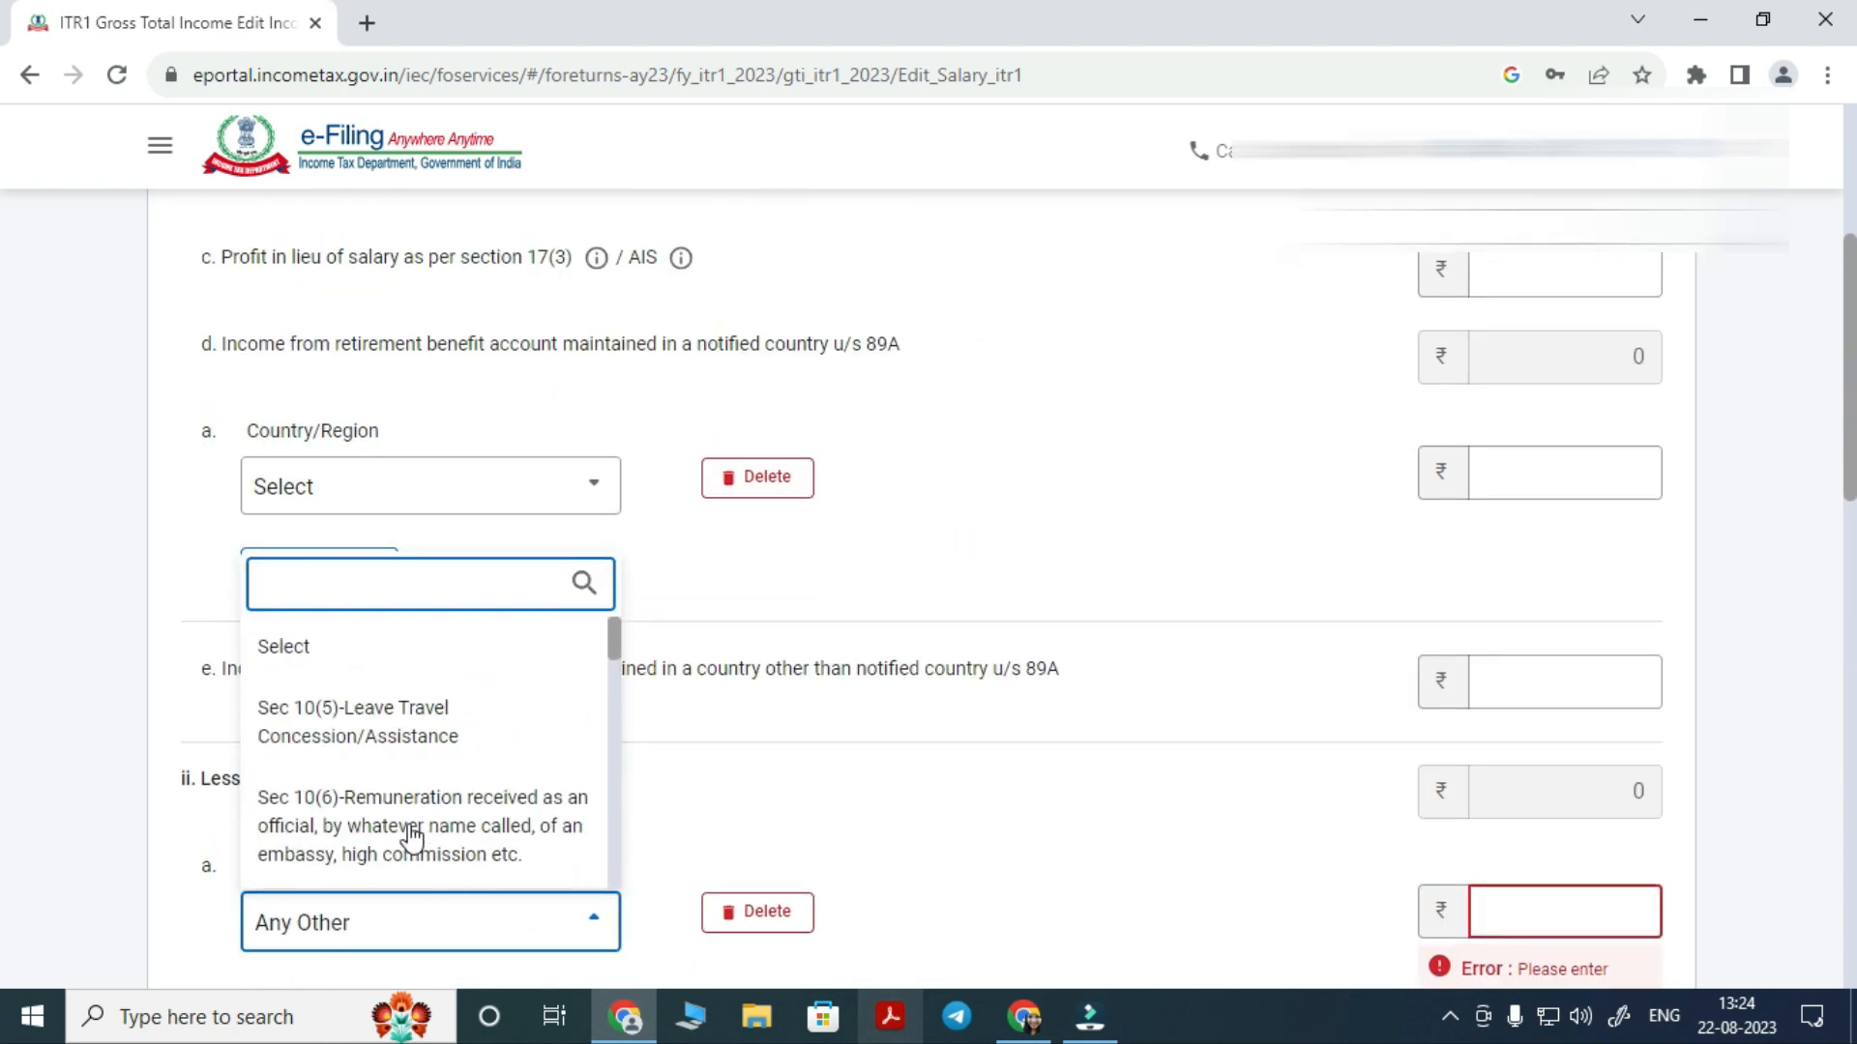
click(333, 663)
scroll(901, 815, down, 14)
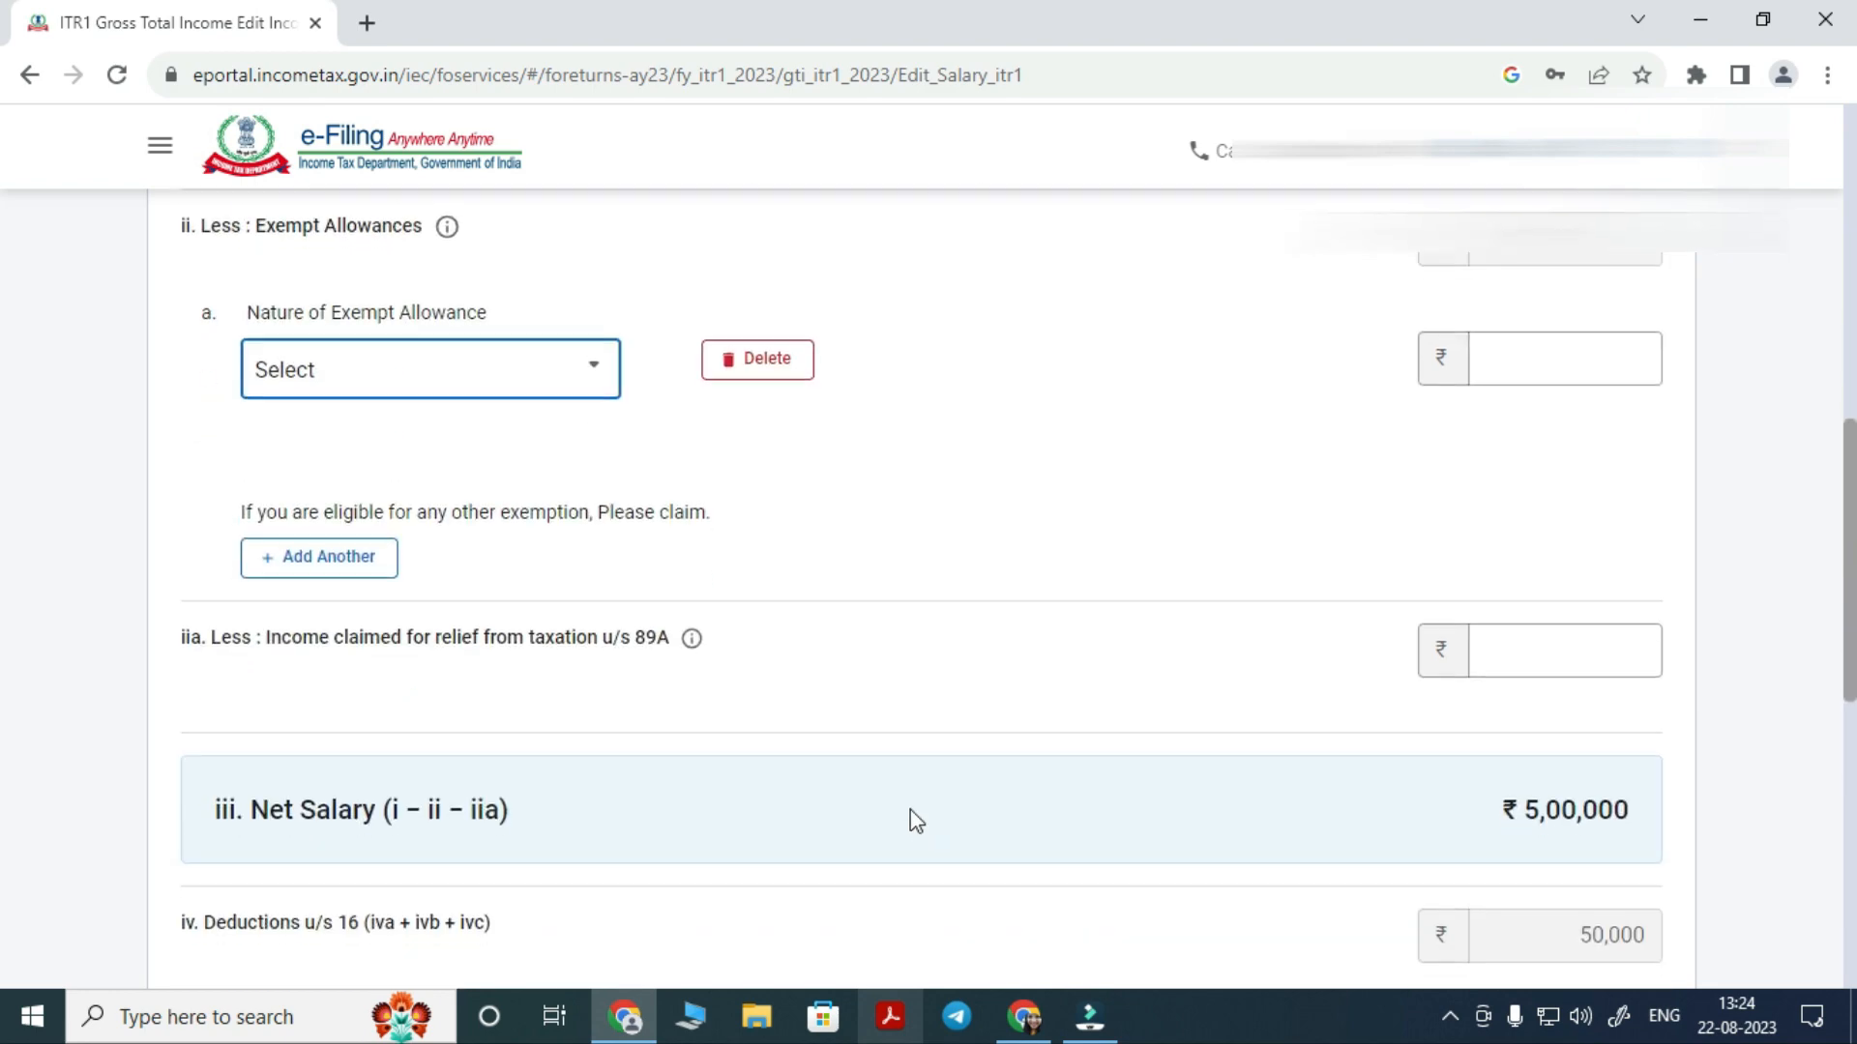
click(1569, 706)
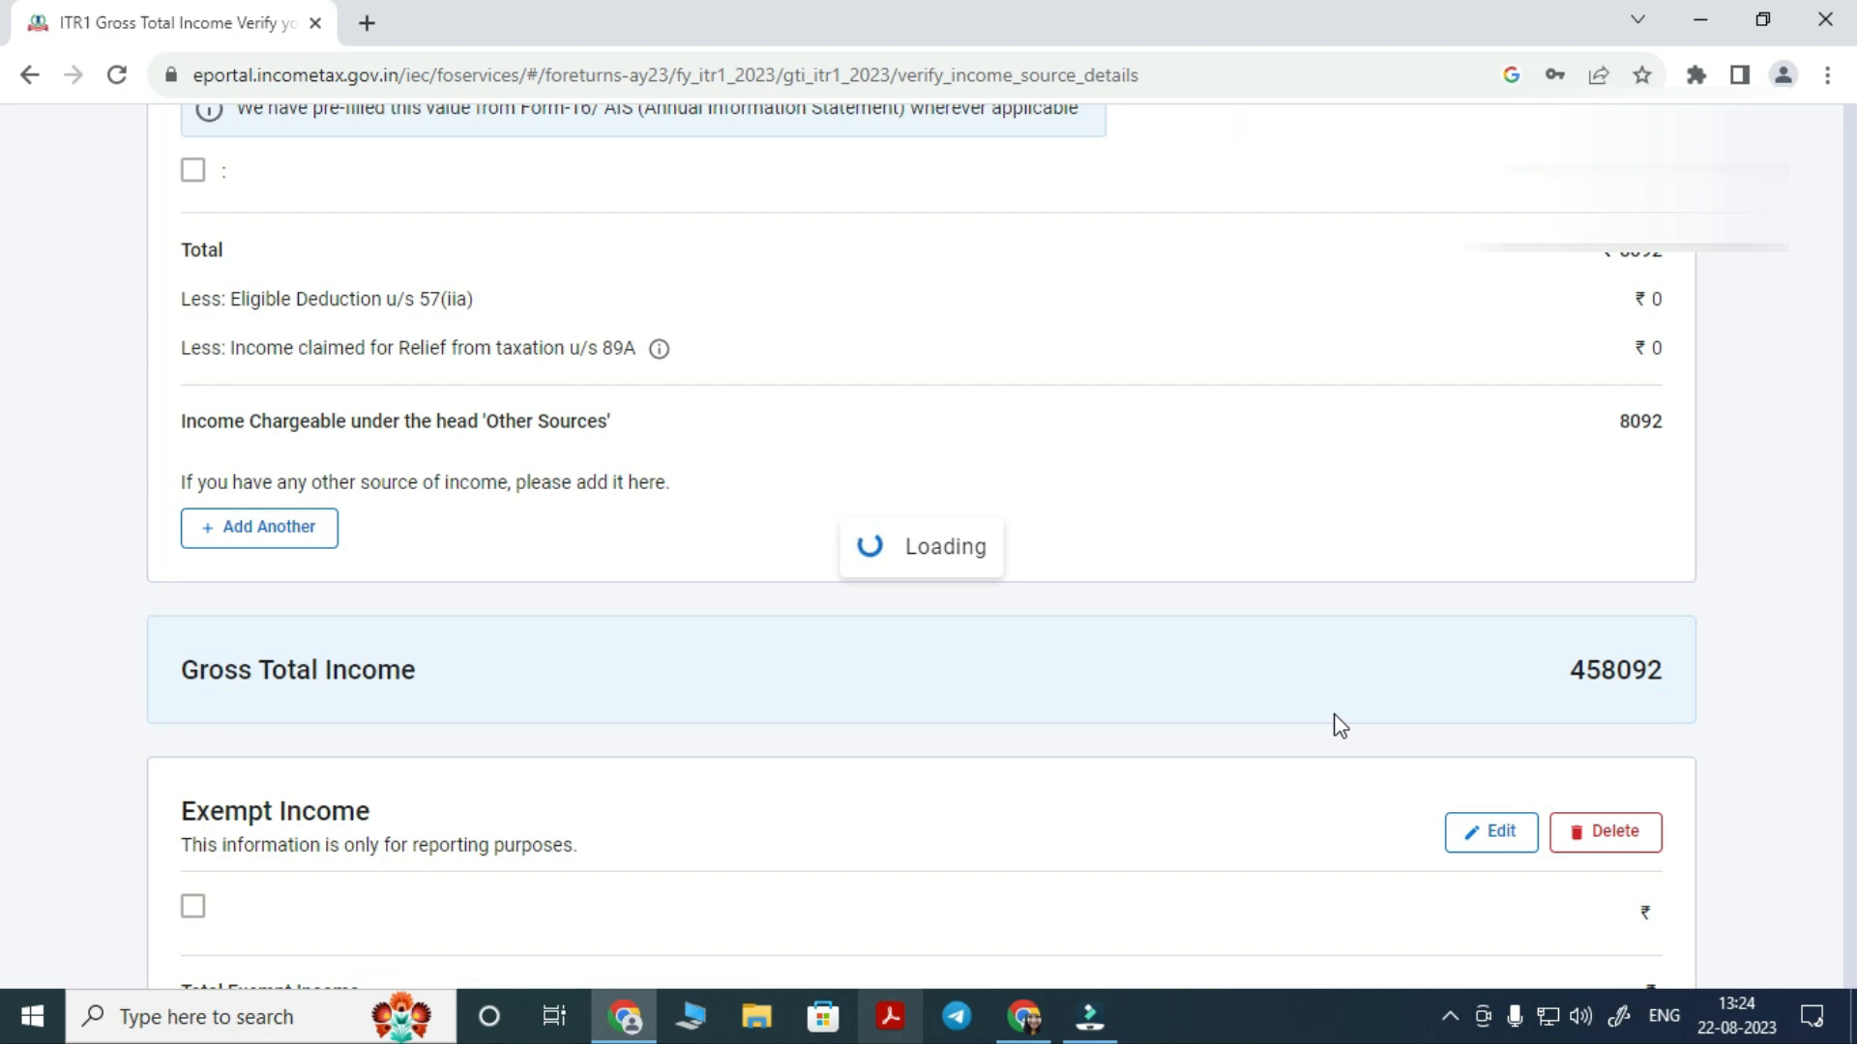
Review the salary summary and open the breakup details for Income from House Property
scroll(1339, 725, down, 7)
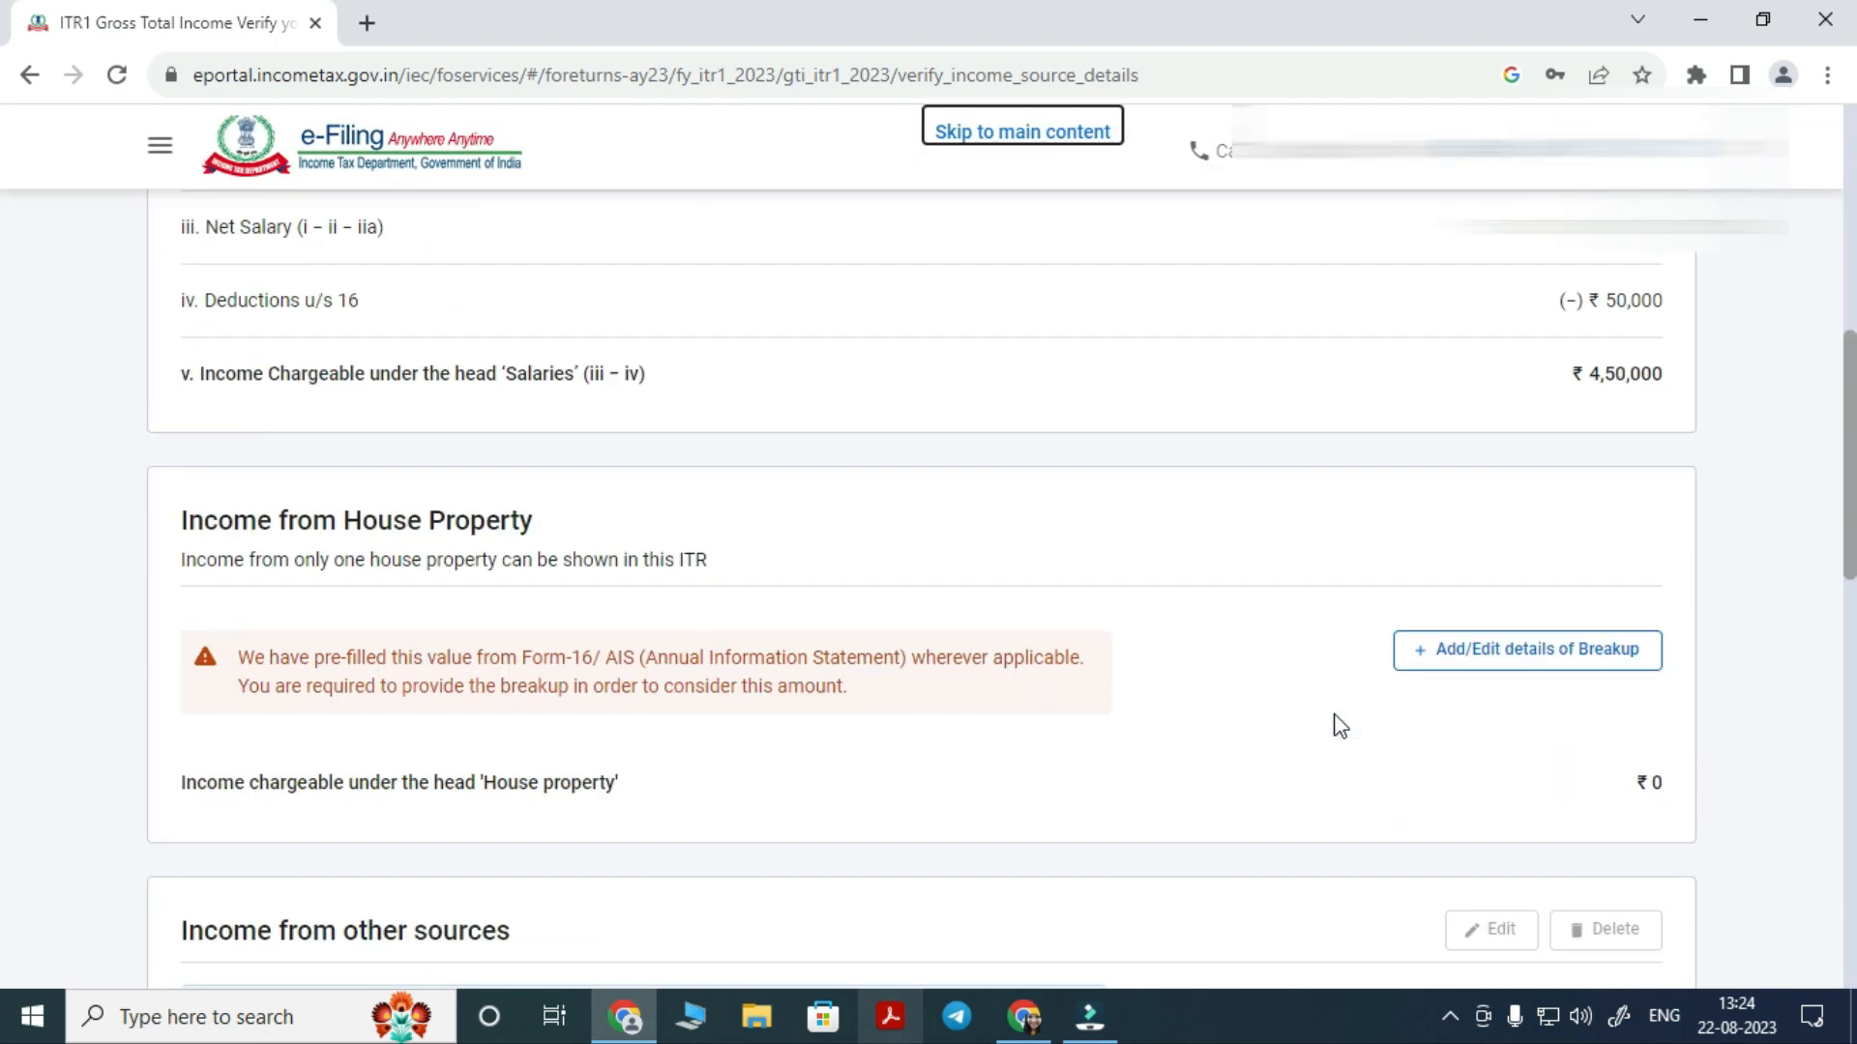
scroll(1305, 629, up, 5)
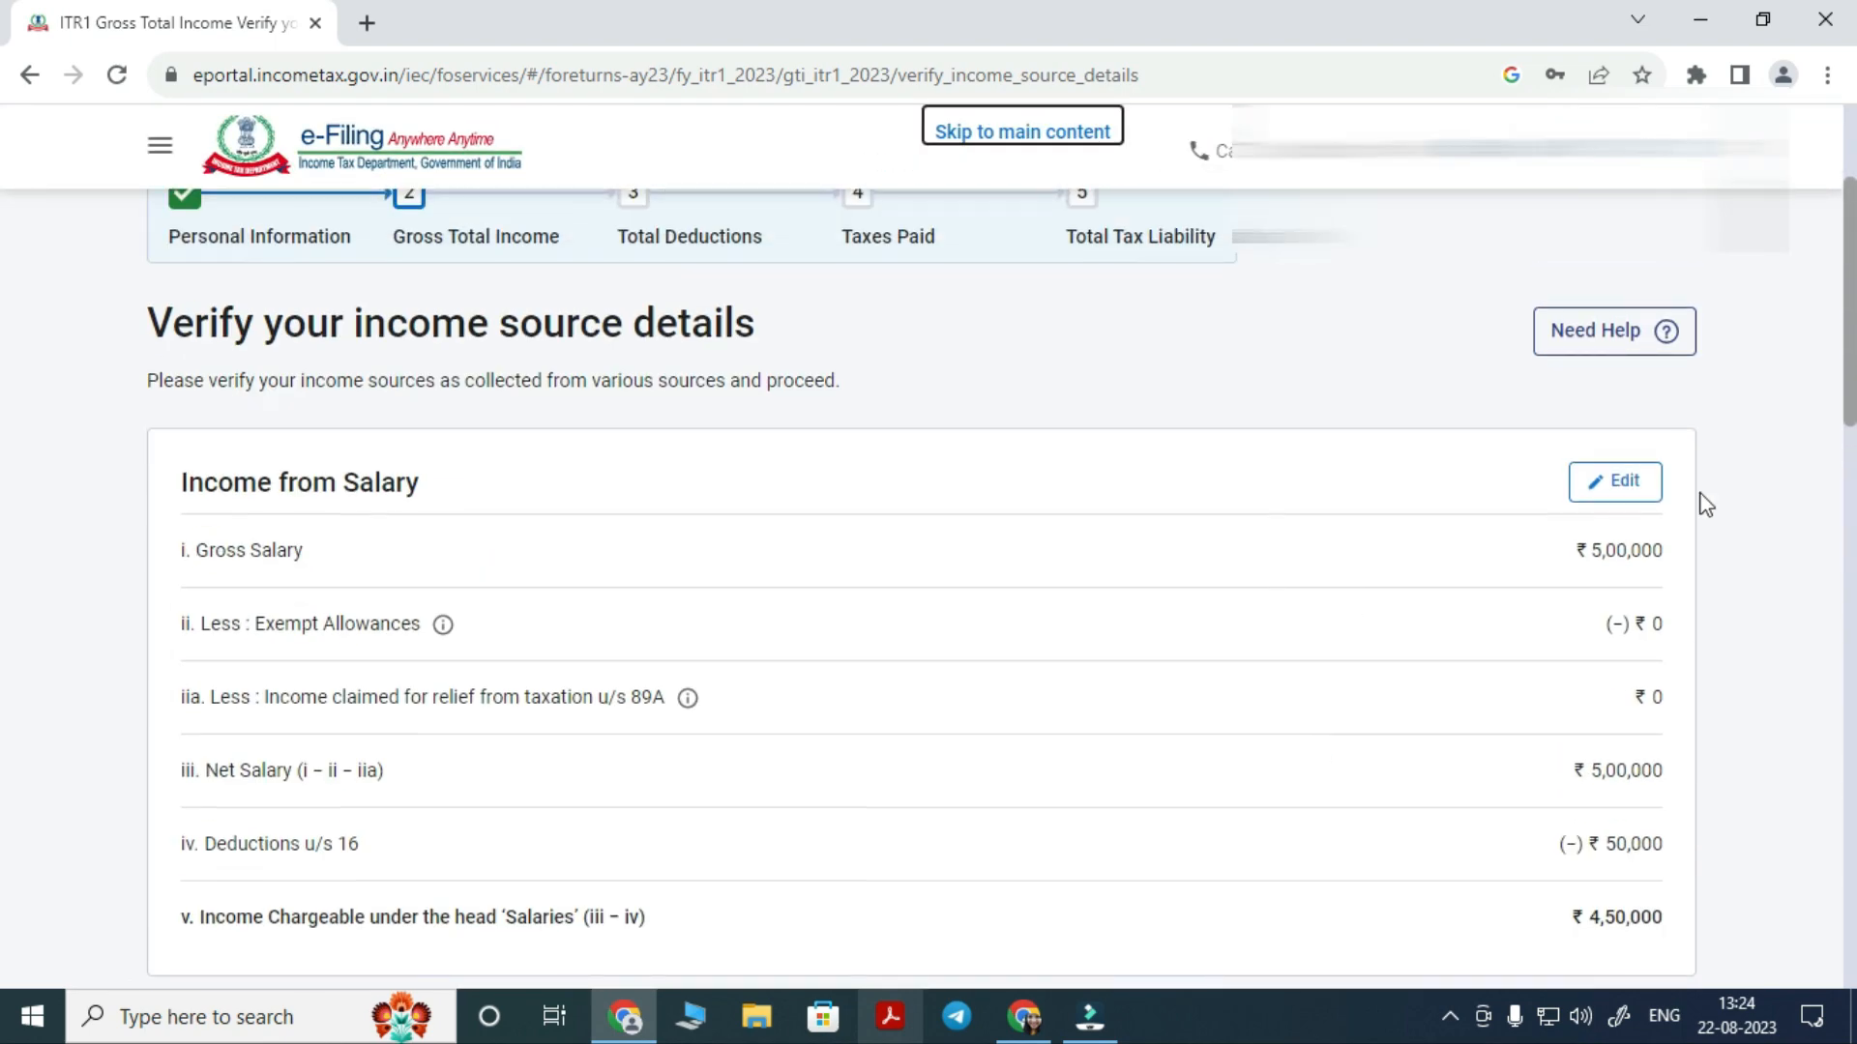
scroll(1697, 522, down, 1)
scroll(1694, 568, down, 8)
scroll(1670, 593, up, 3)
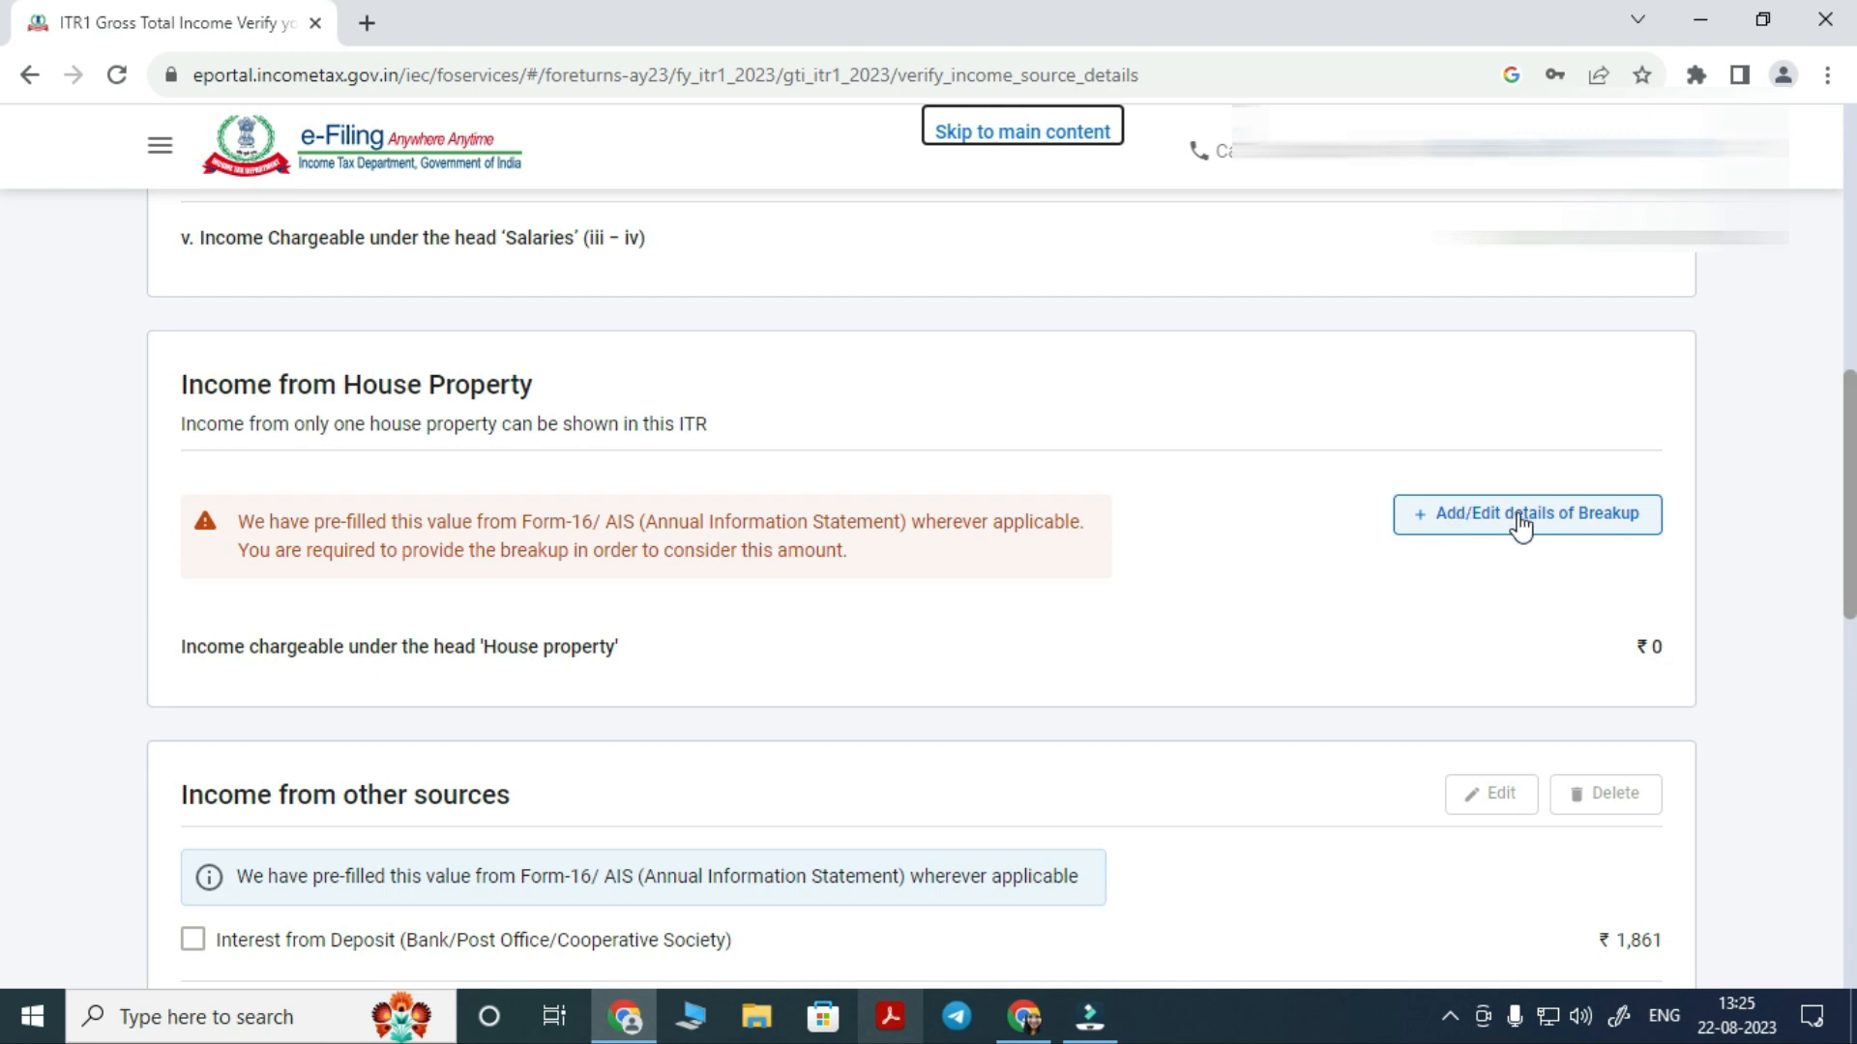
click(1520, 523)
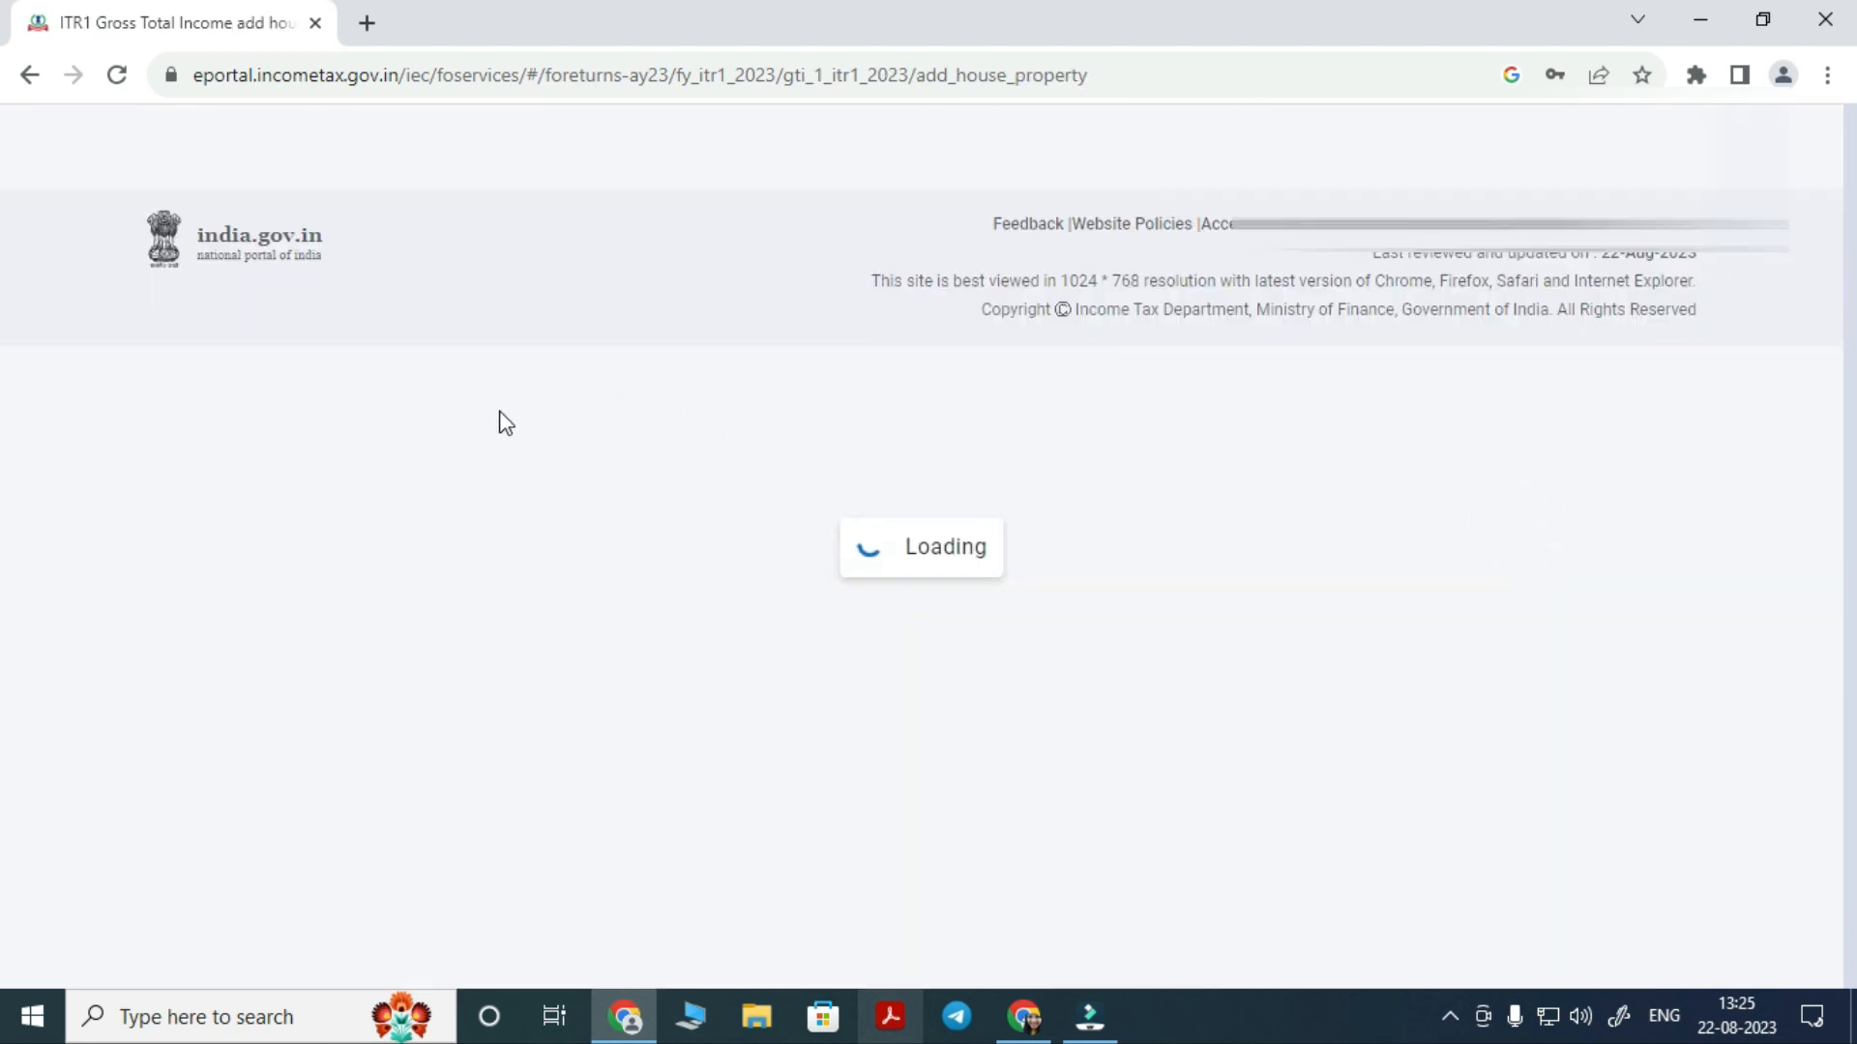
scroll(468, 514, down, 3)
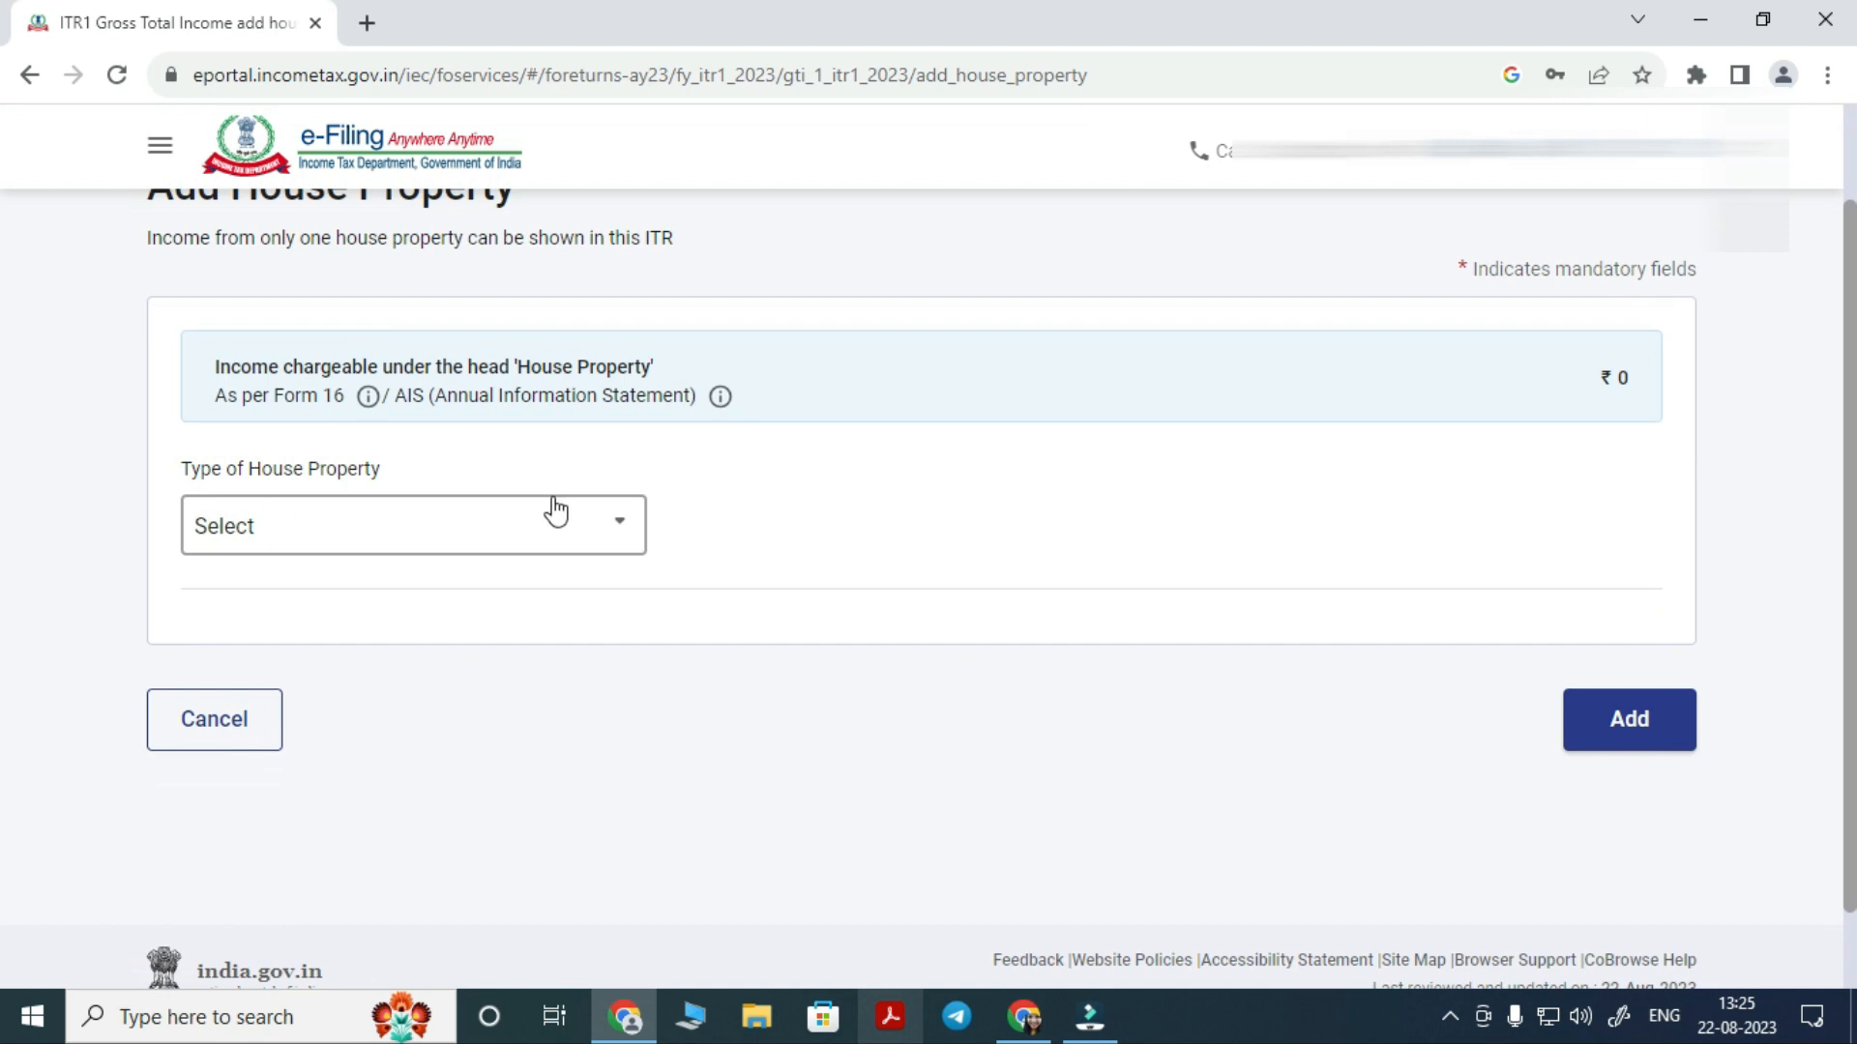
Set the type of house property to Self Occupied and go to the interest payable on borrowed capital field
click(514, 543)
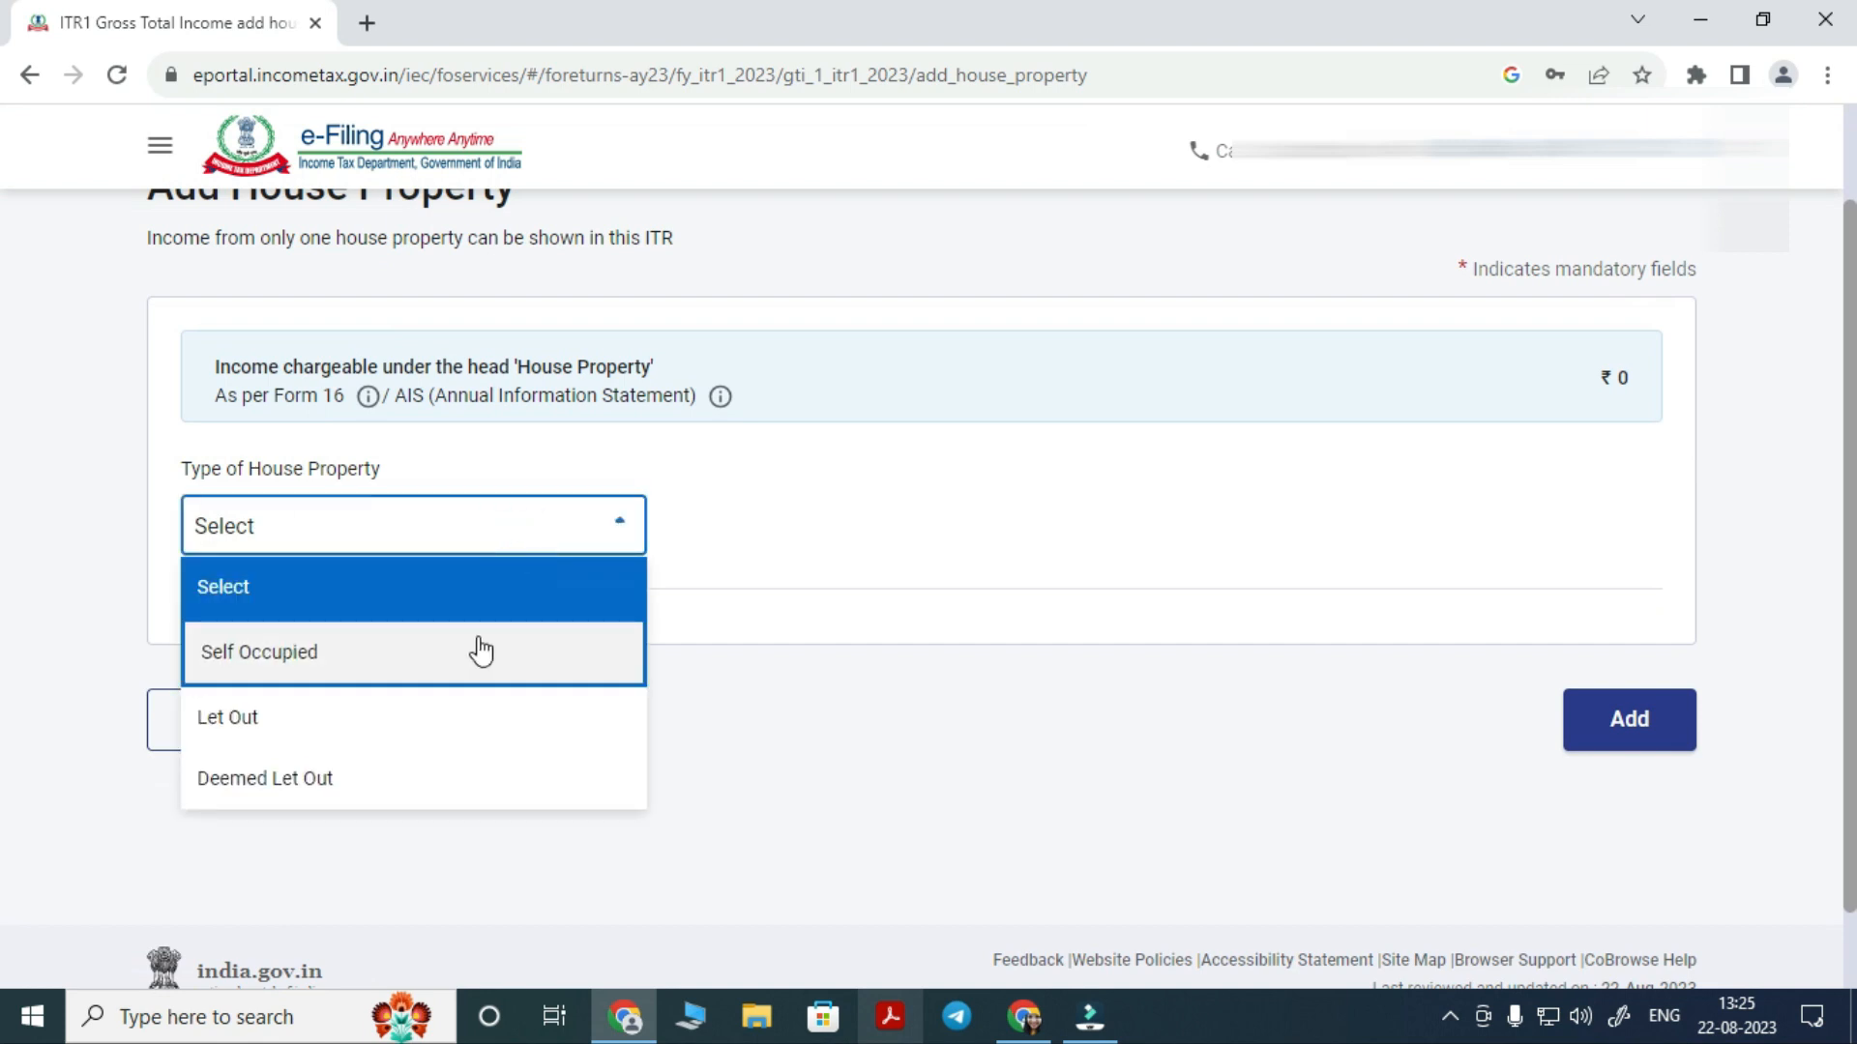
click(479, 650)
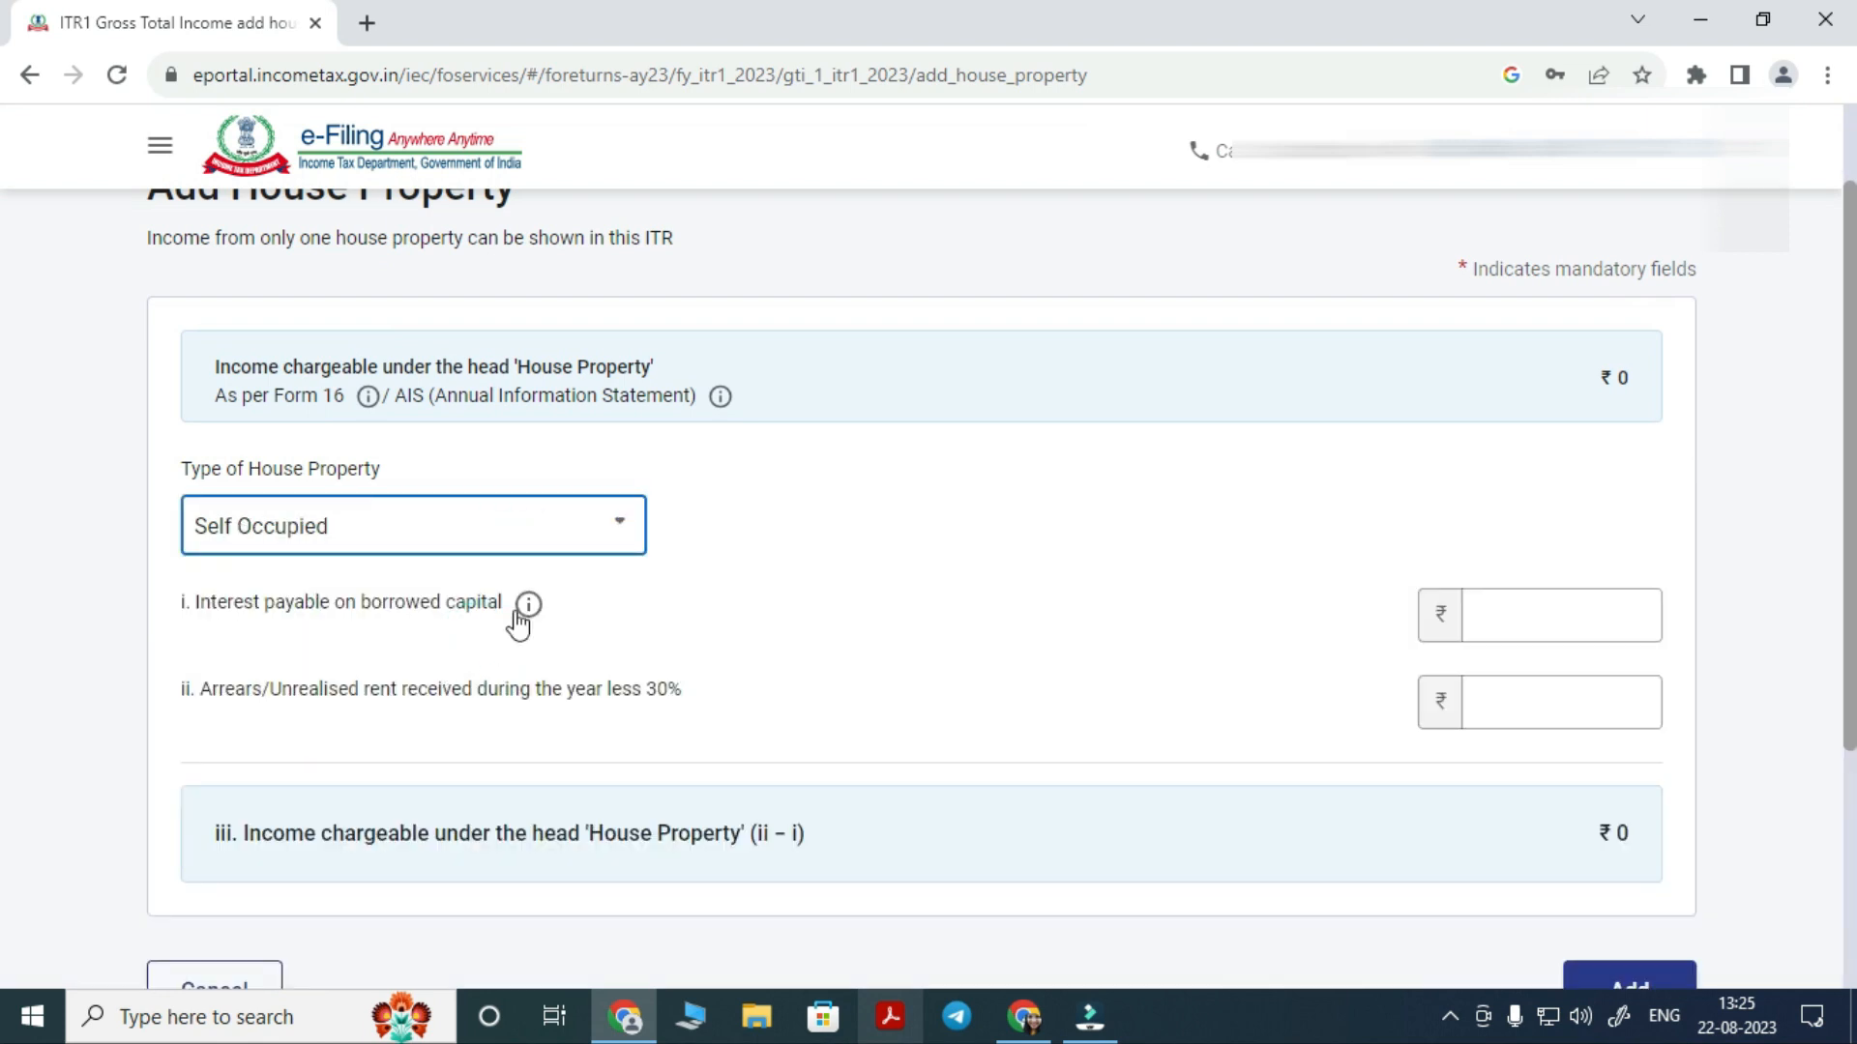
drag(183, 607, 402, 629)
click(404, 650)
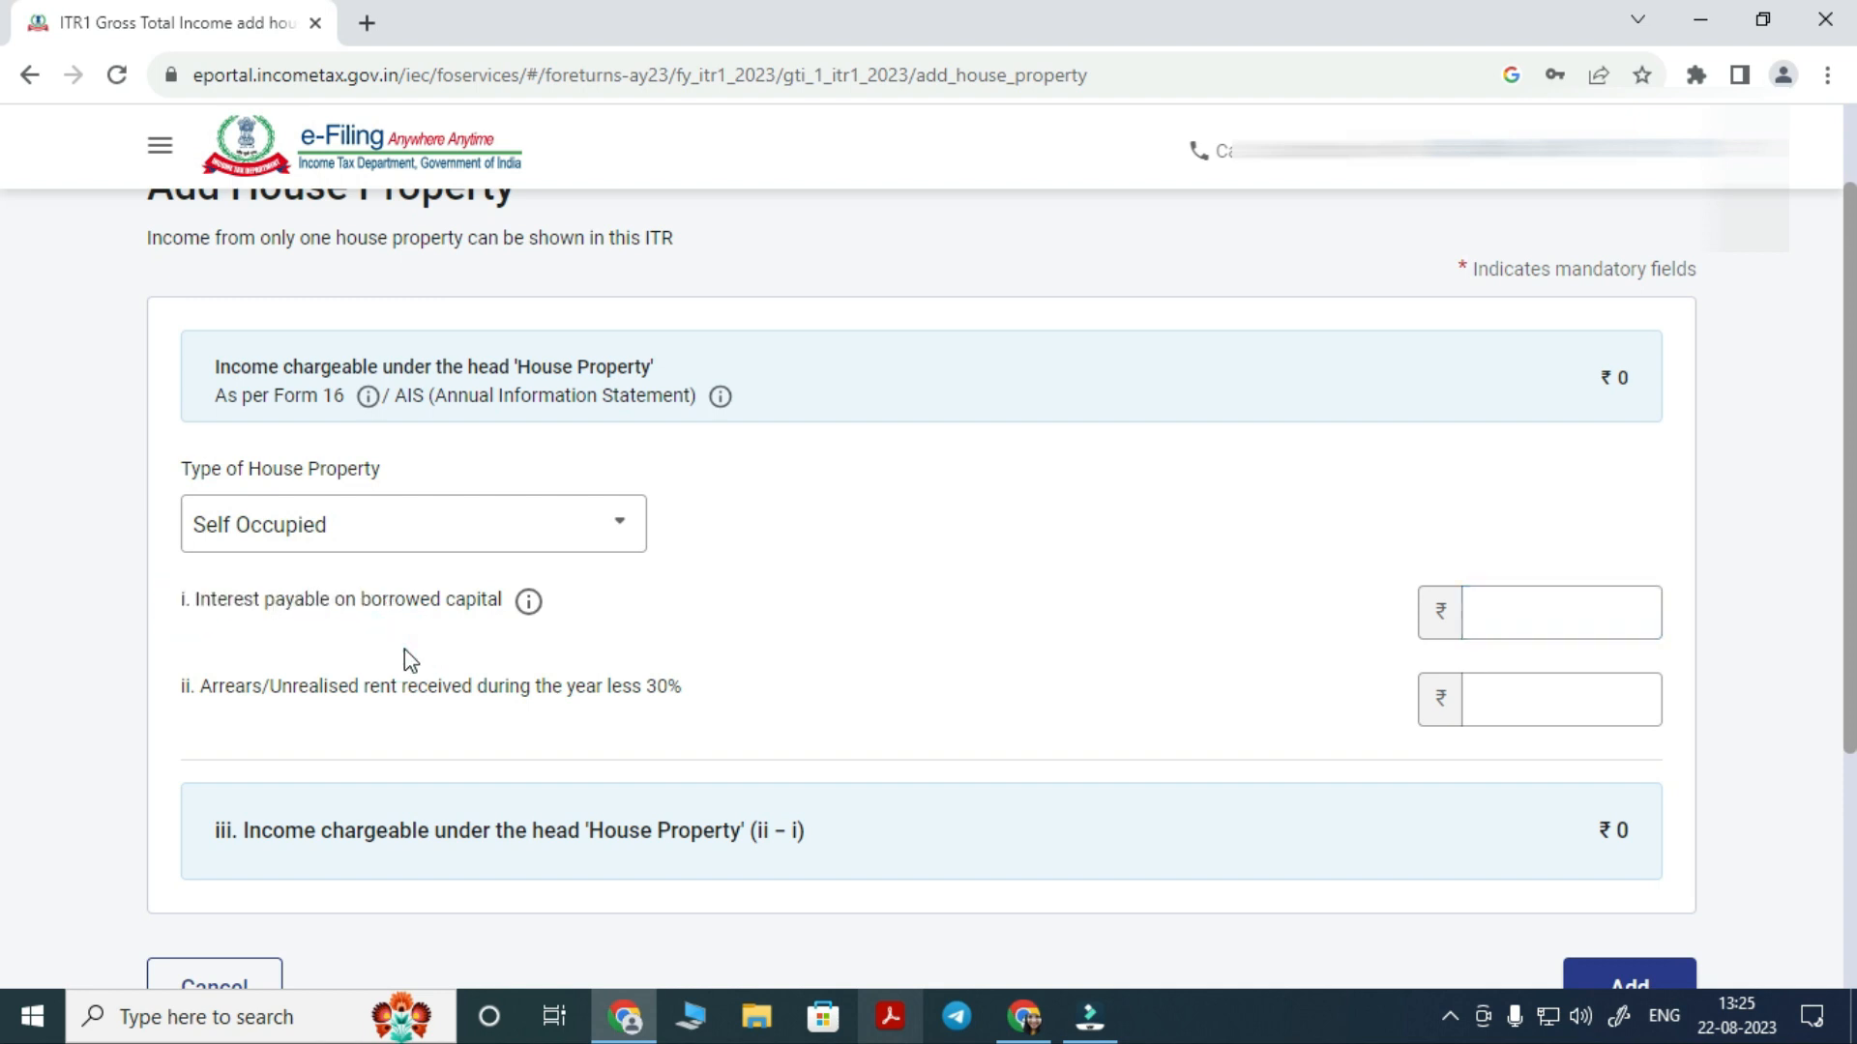
click(1510, 600)
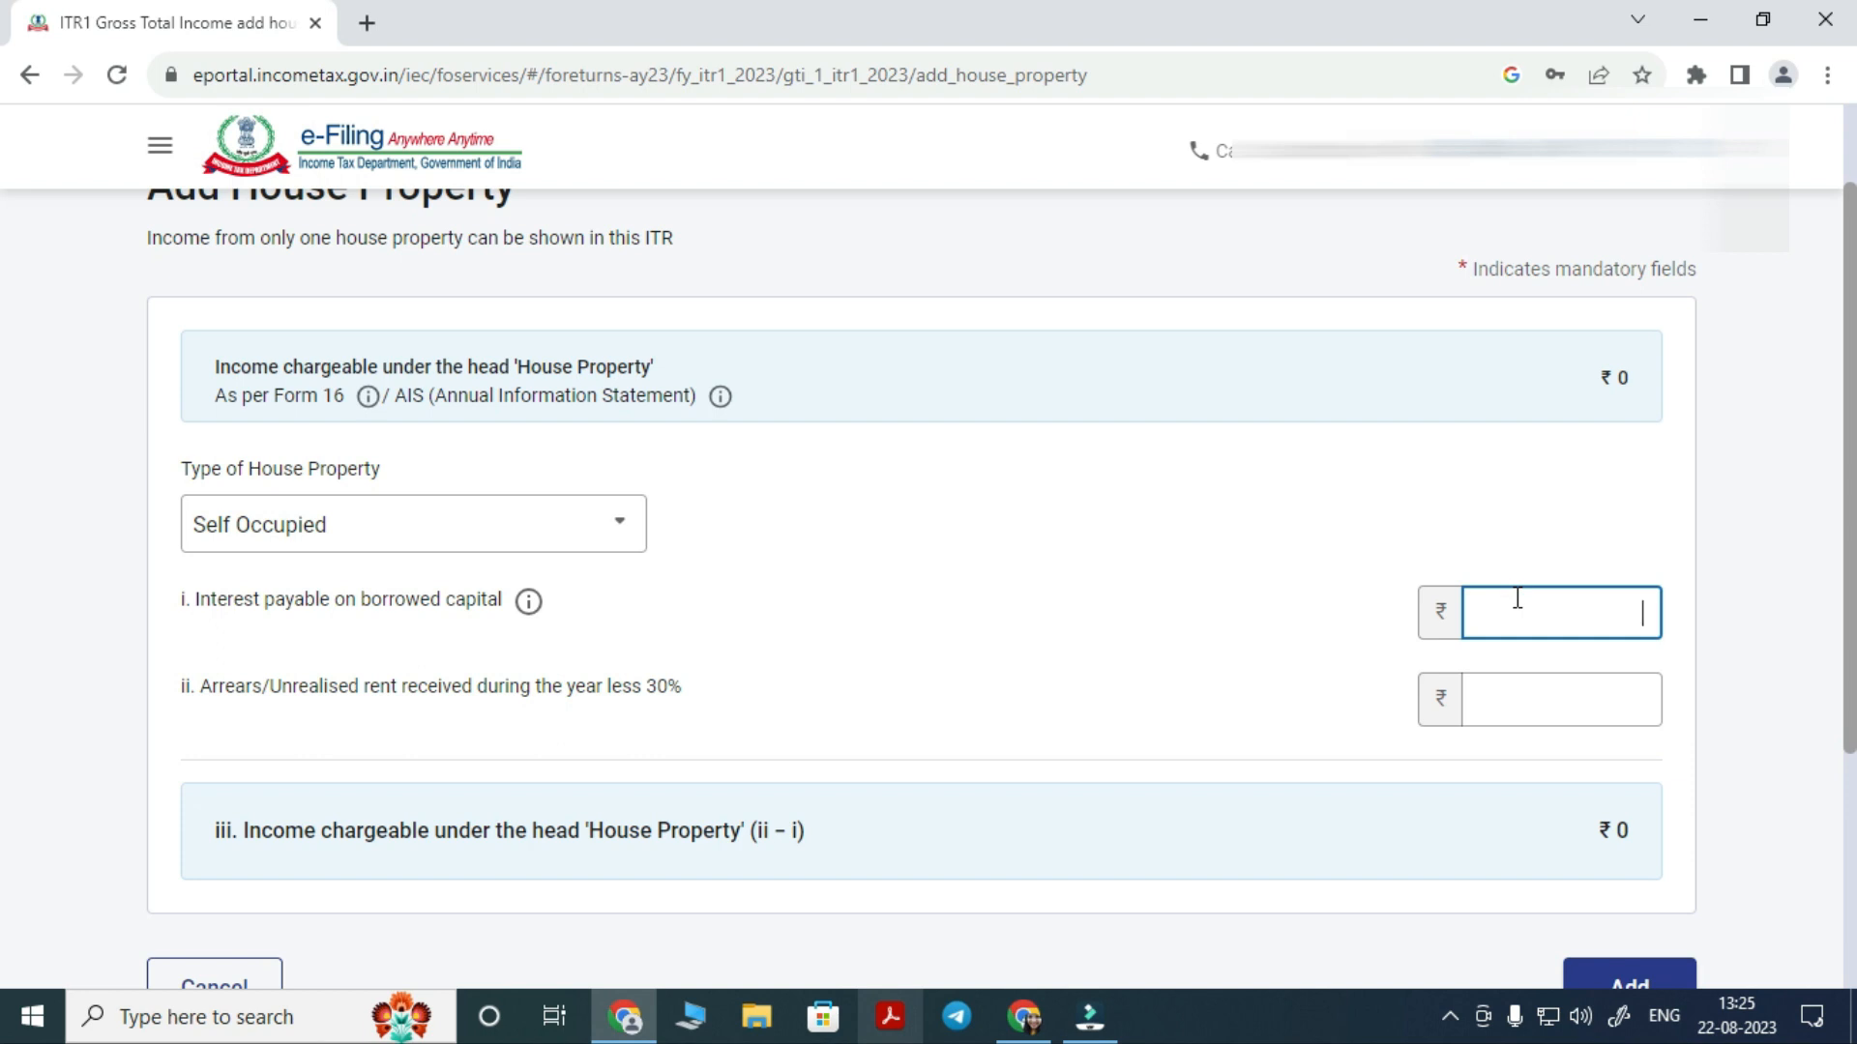
Change the house property type to Let Out and set the gross rent received during the year to ₹1,20,000
click(415, 524)
click(362, 700)
double_click(362, 695)
scroll(661, 632, down, 1)
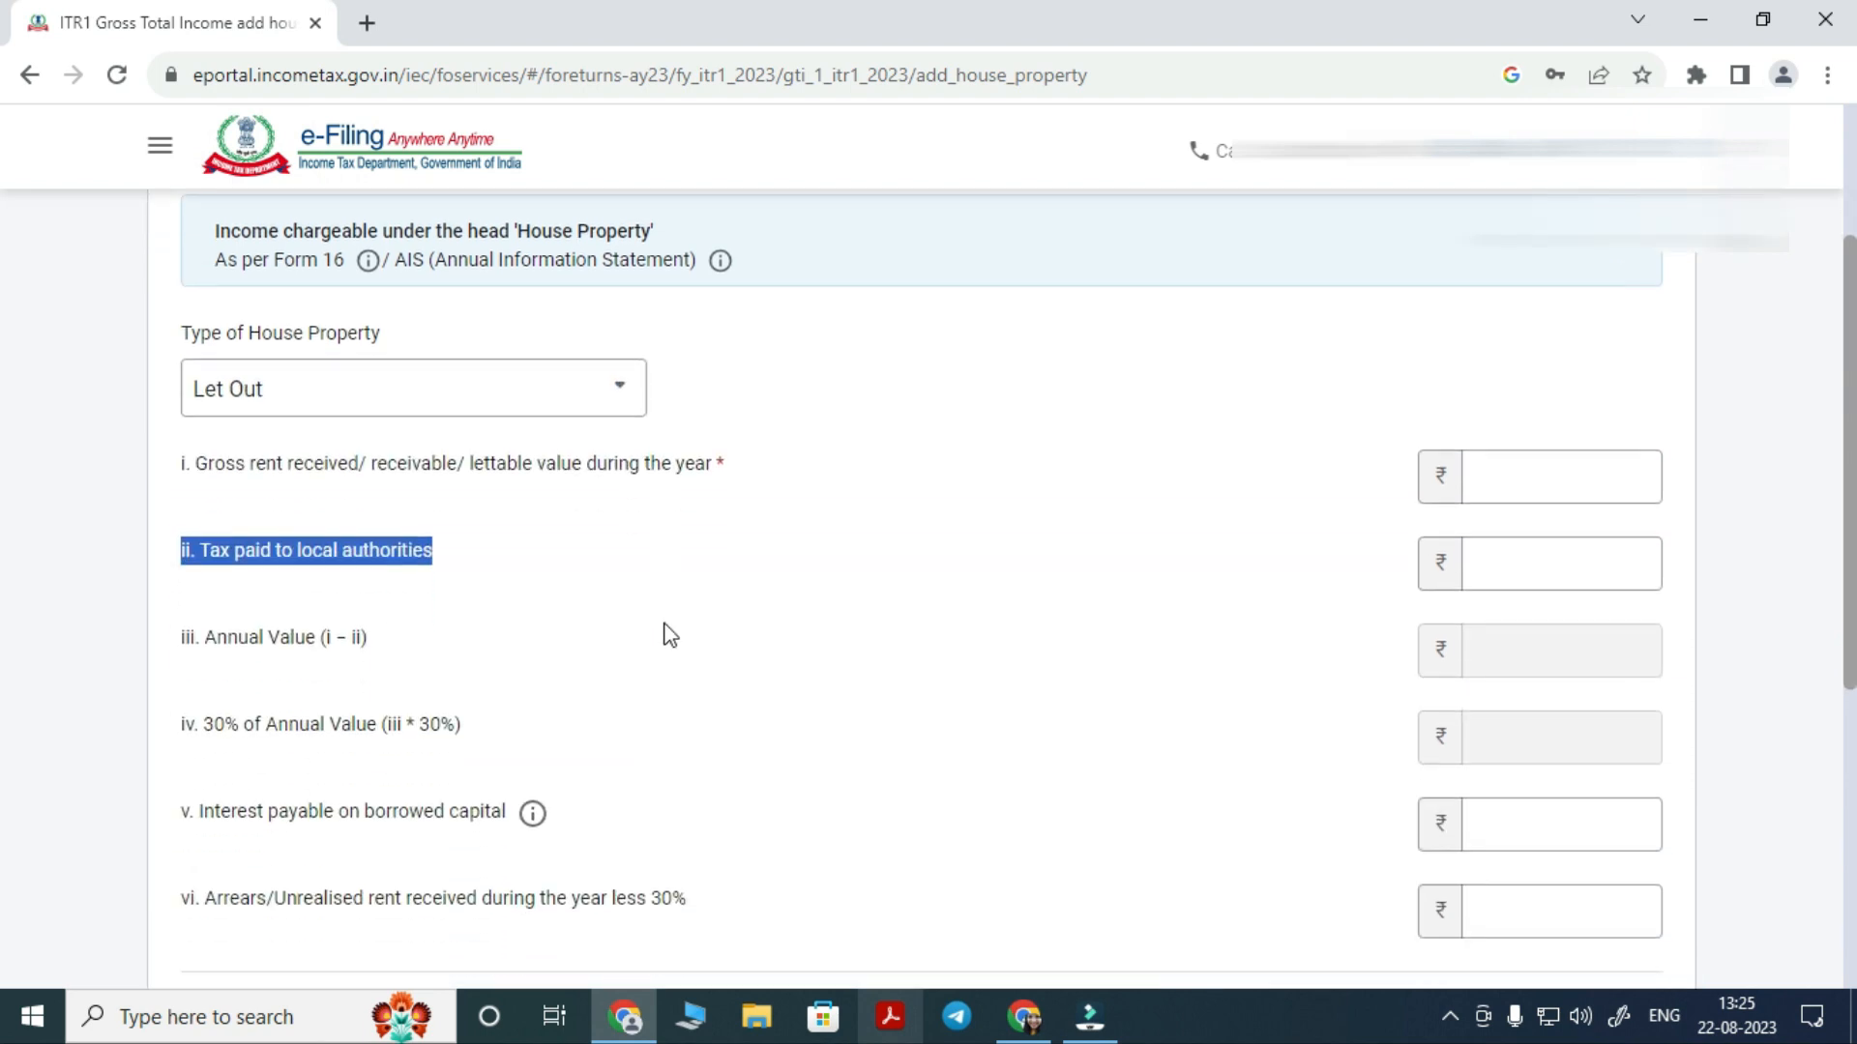
click(1604, 477)
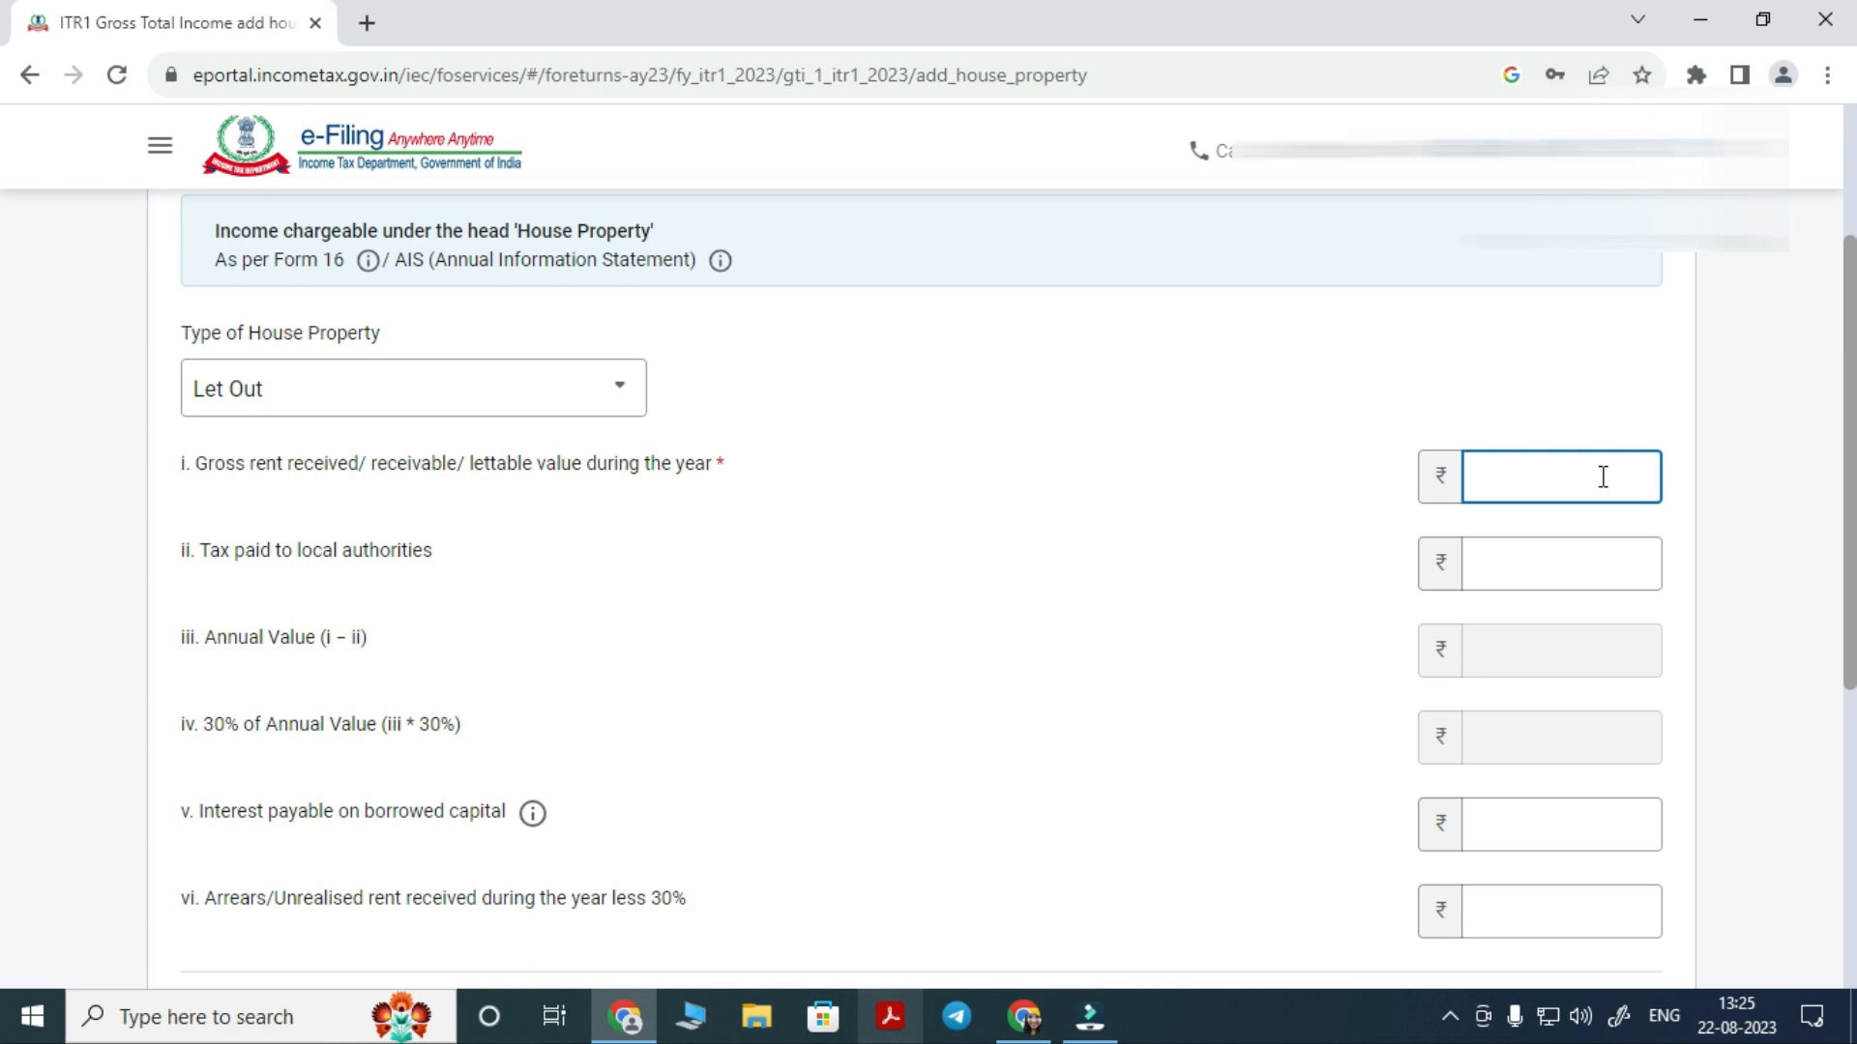
text(120000)
click(1158, 676)
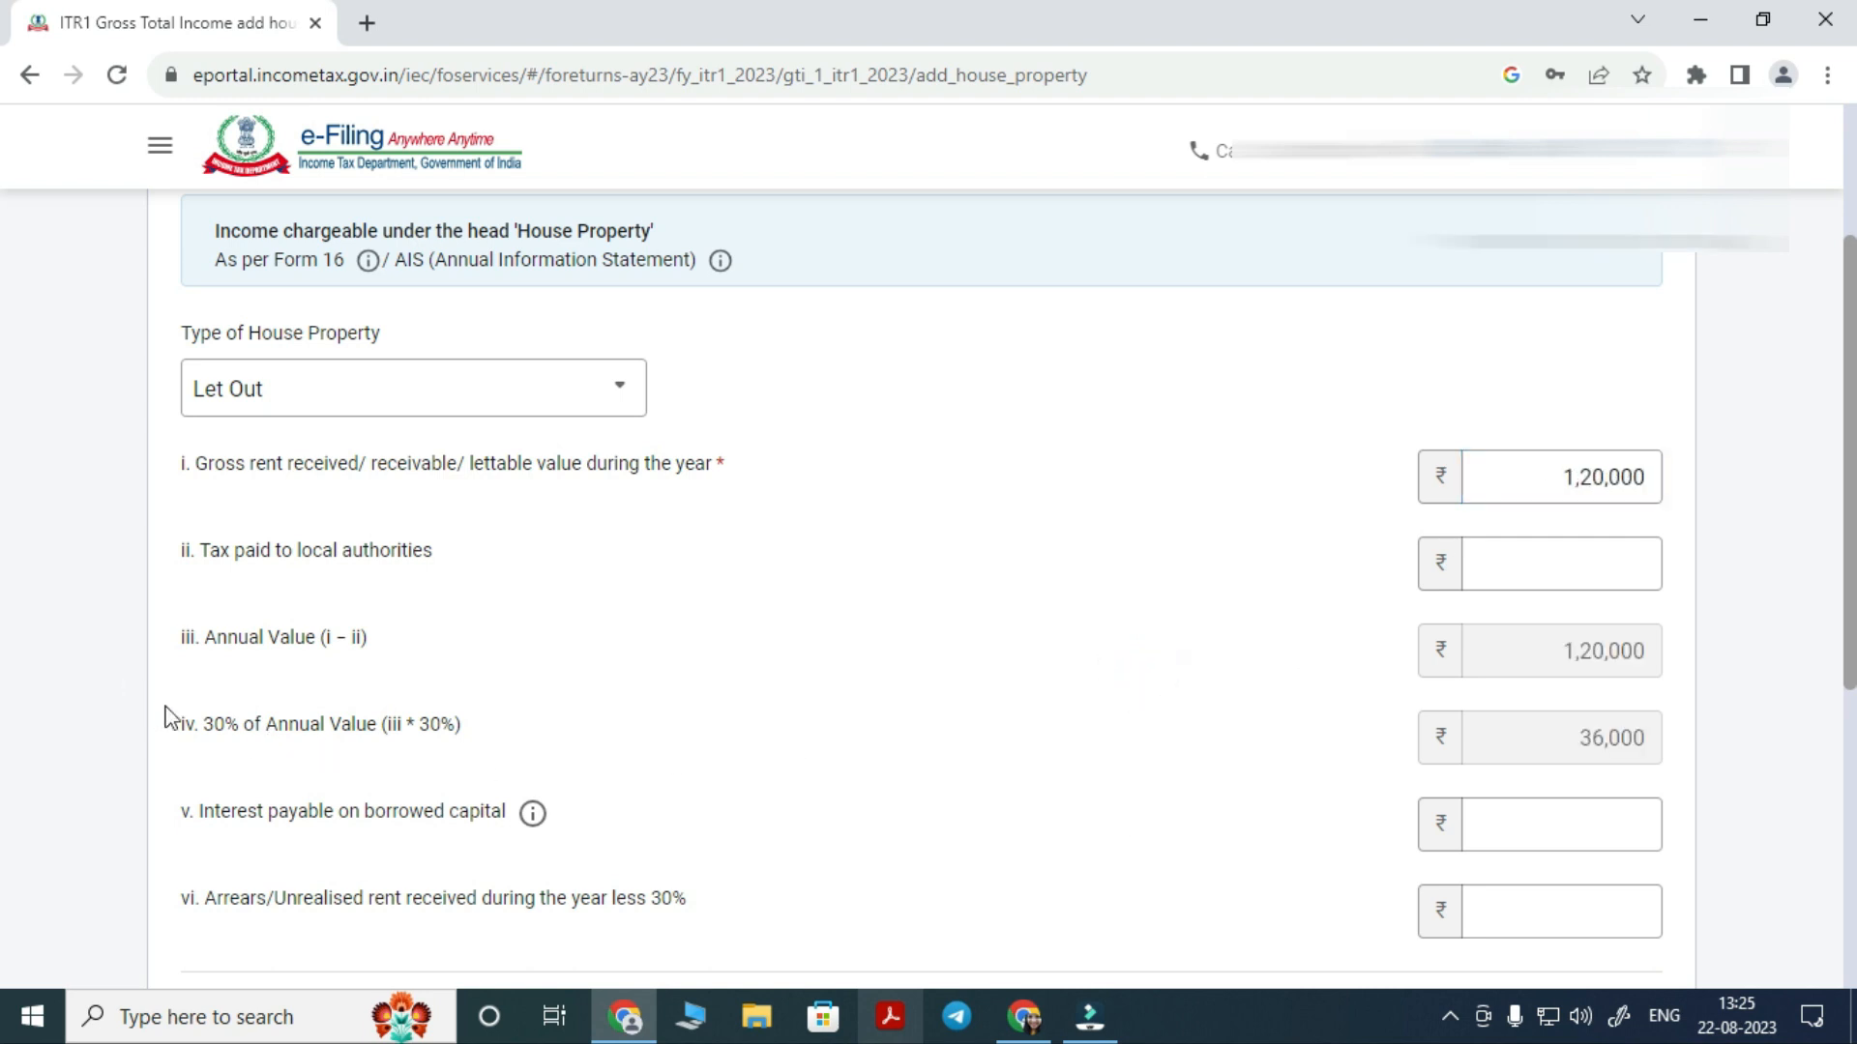
Check the 30% of annual value deduction, then add the let-out house property with tax paid to local authorities left blank
drag(209, 735, 426, 750)
click(456, 752)
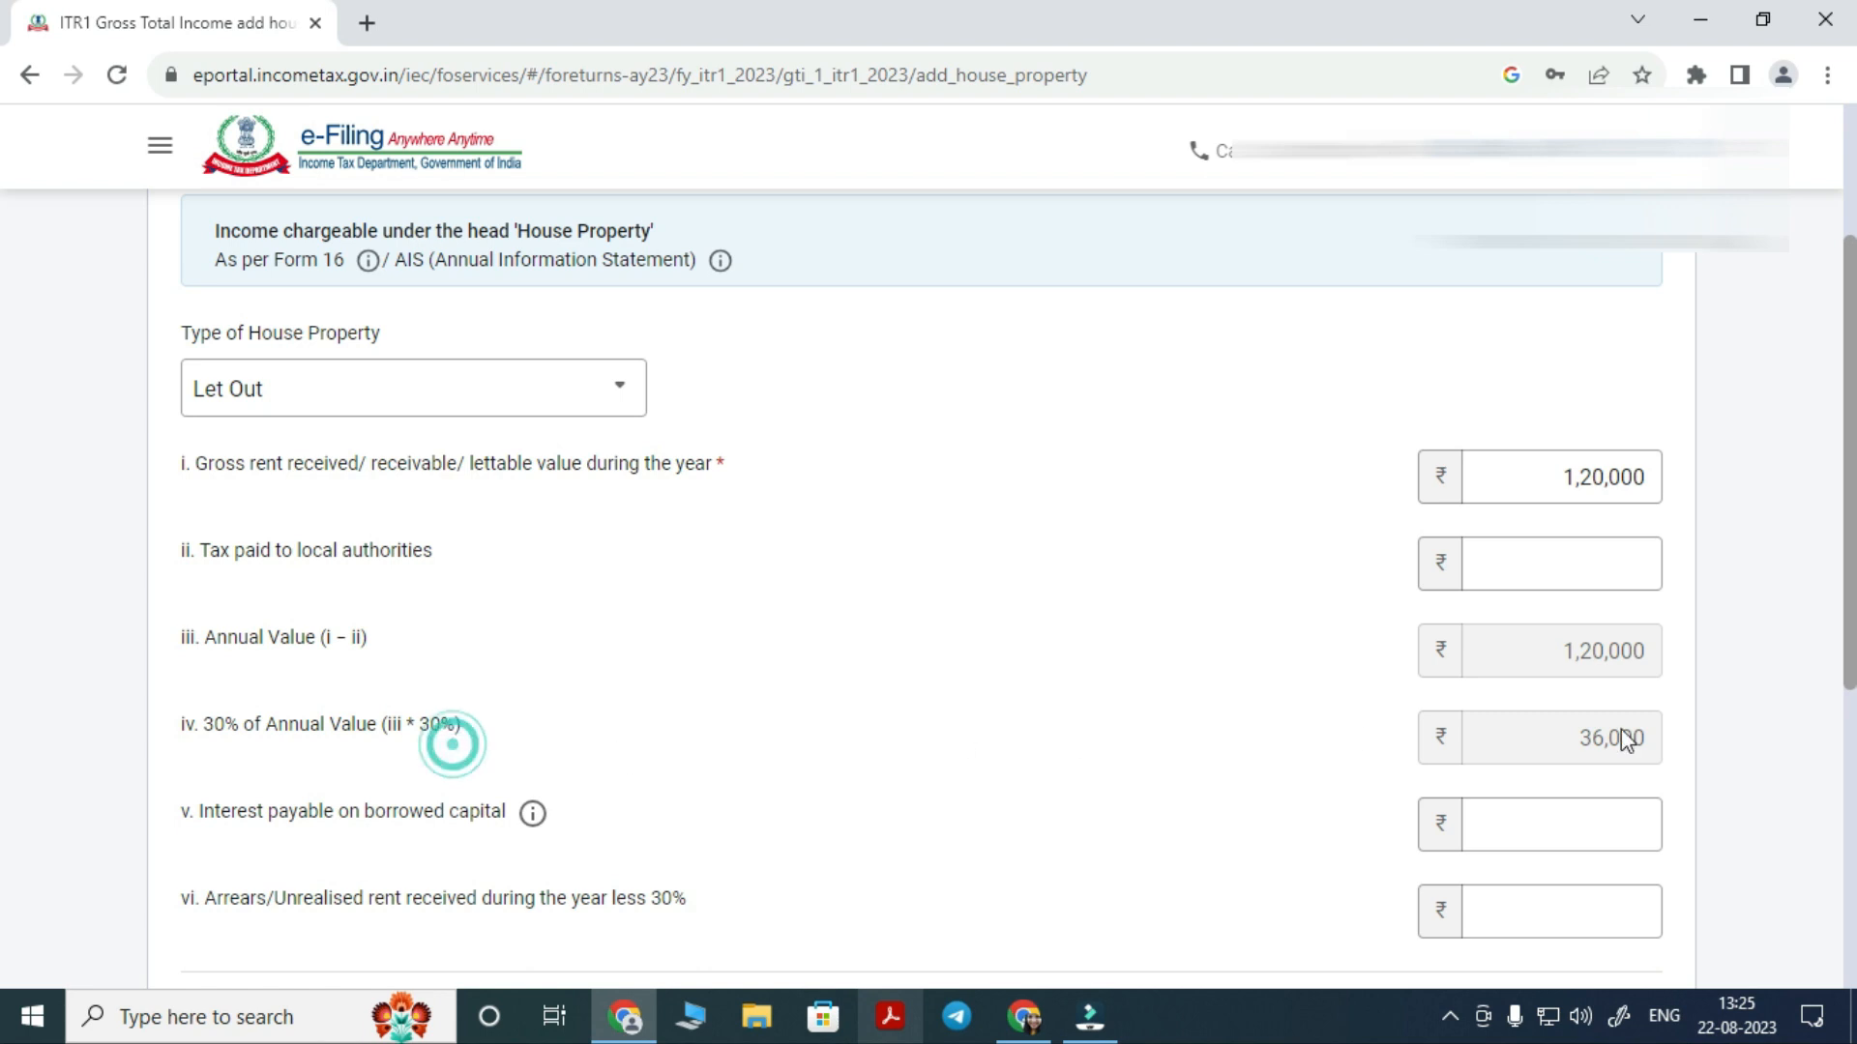
double_click(1552, 753)
click(1730, 735)
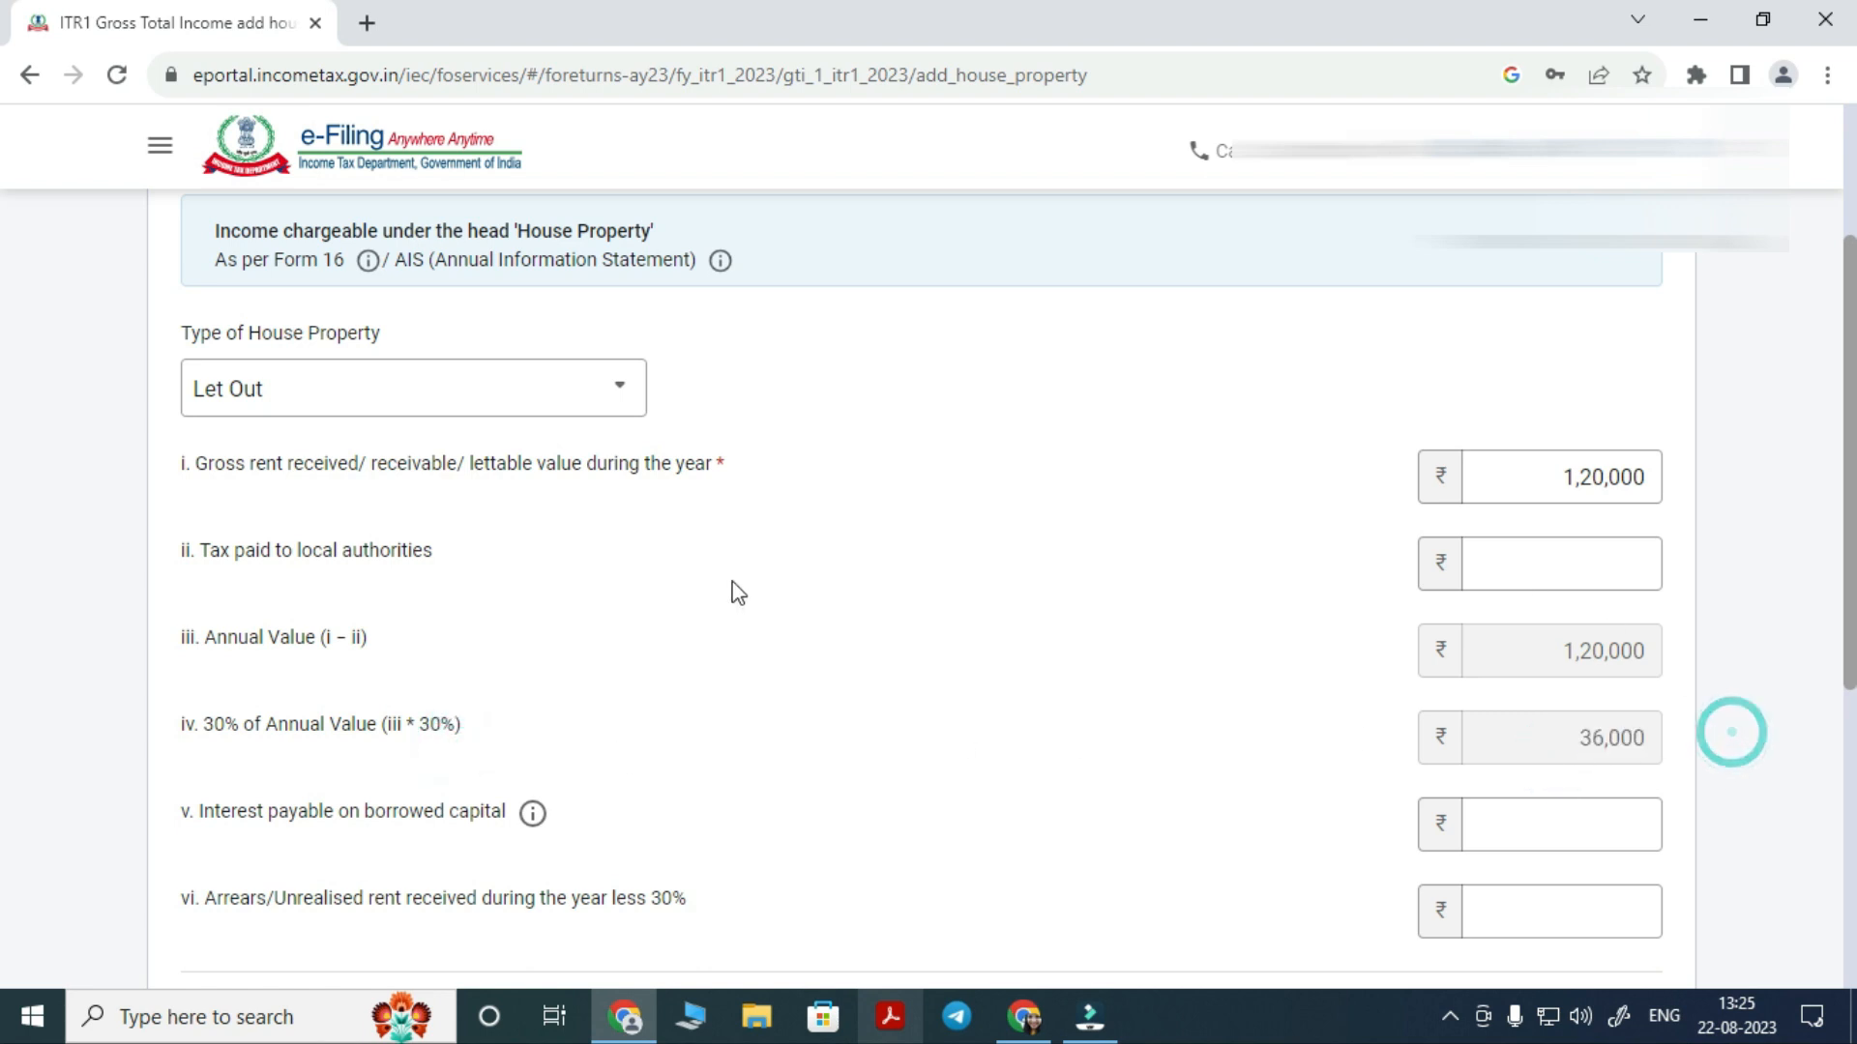
drag(477, 551, 189, 555)
click(1574, 570)
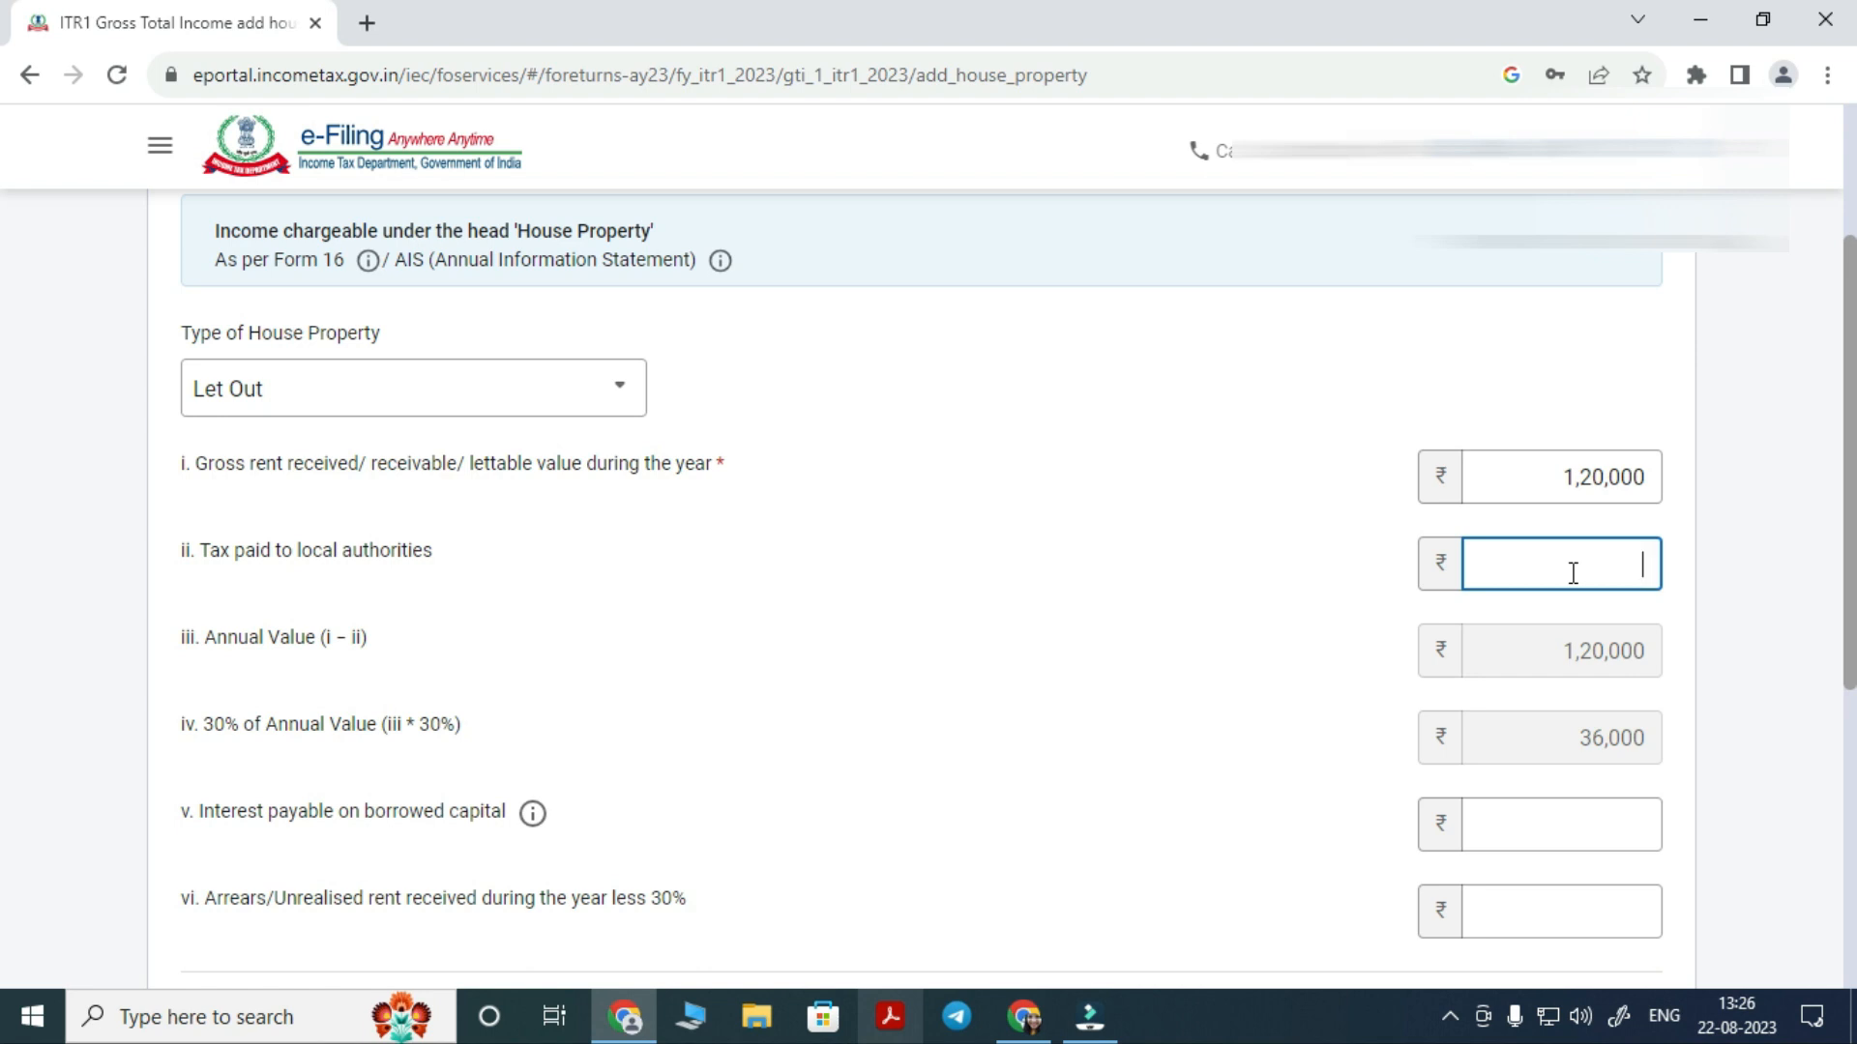
scroll(1537, 585, down, 5)
click(1596, 822)
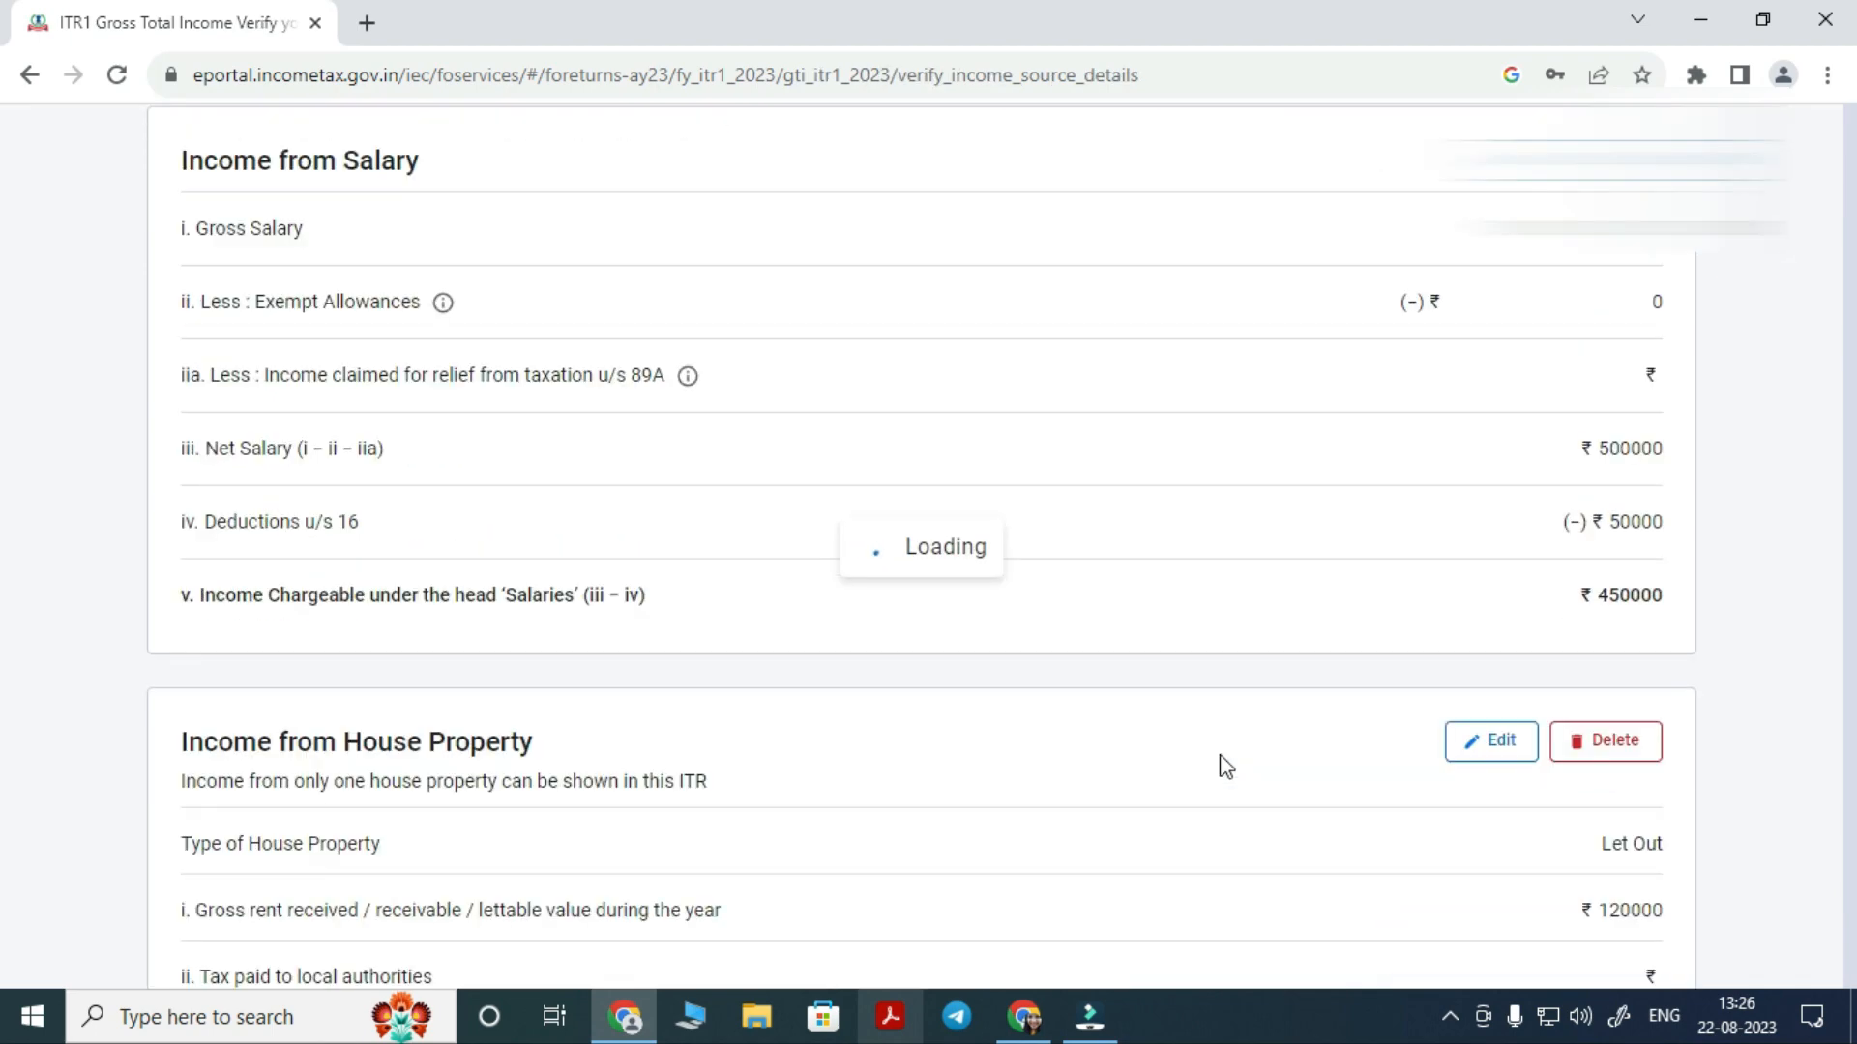
scroll(1195, 764, down, 12)
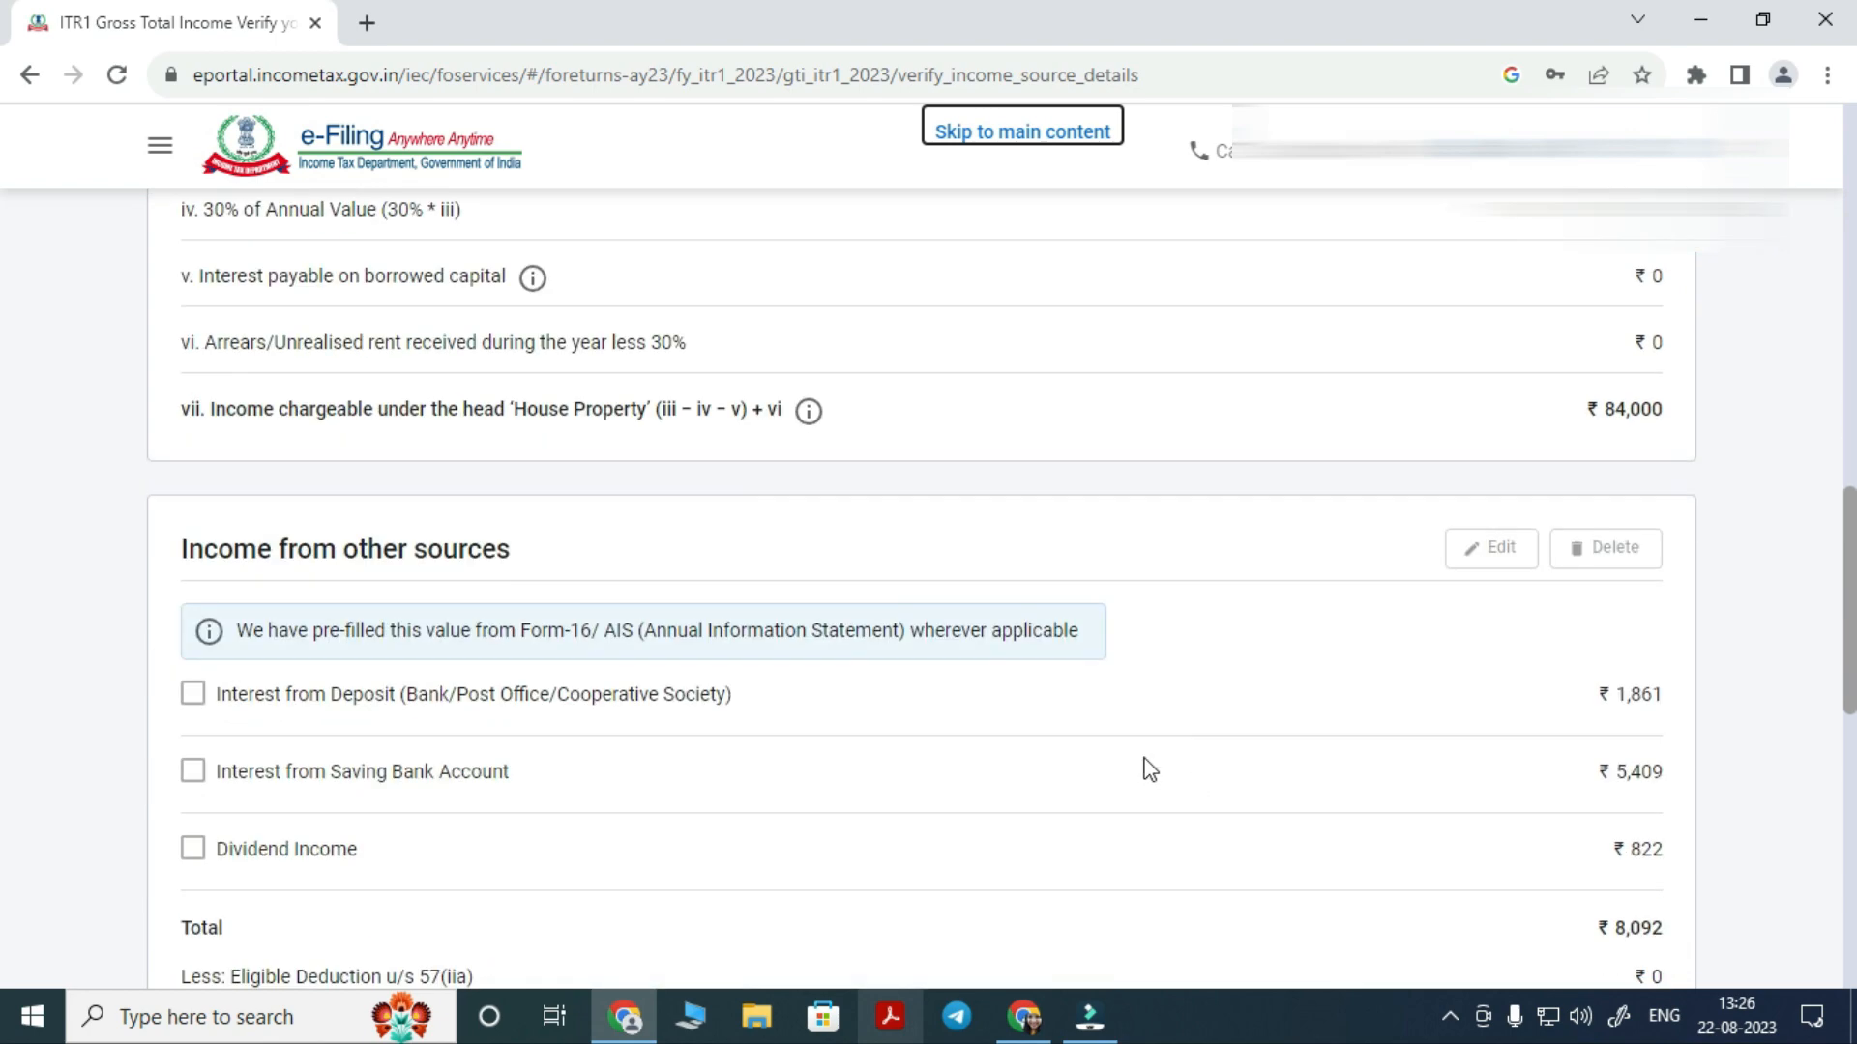
Review the Income from other sources section and start adding another income to it
drag(186, 548, 522, 548)
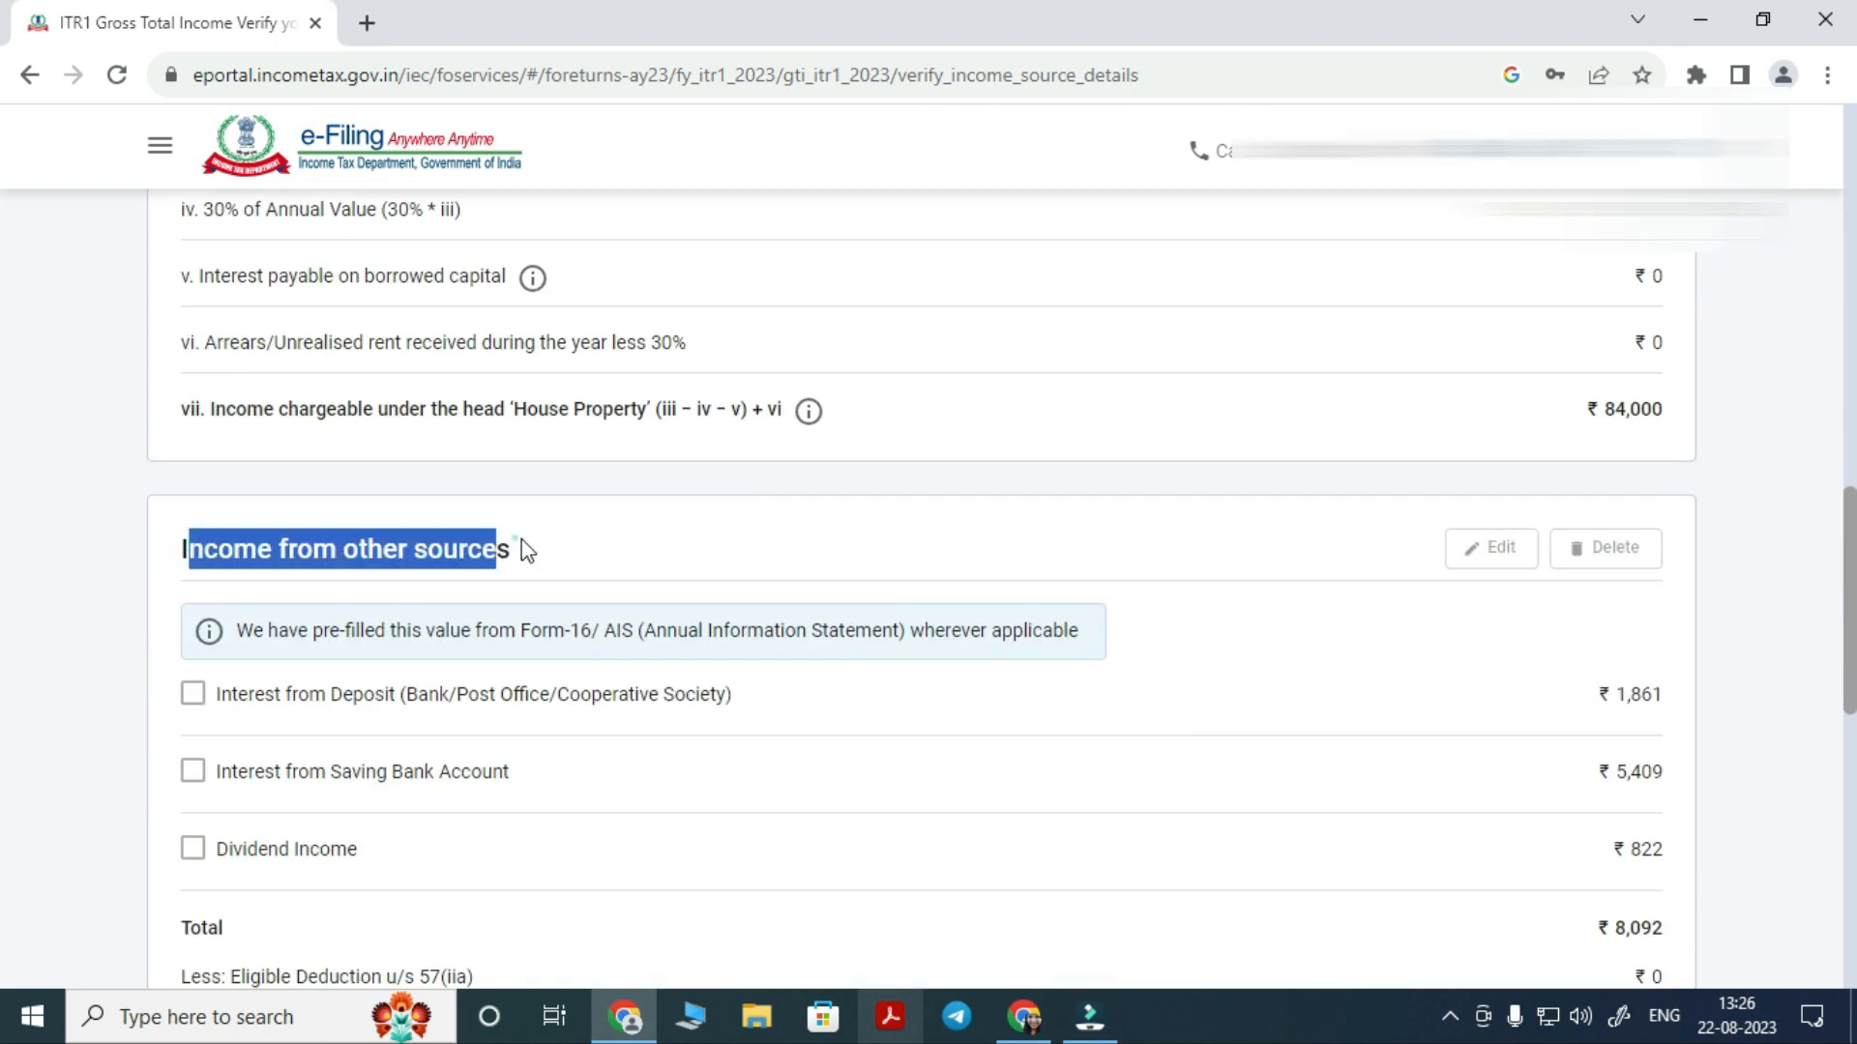
click(522, 548)
scroll(701, 502, down, 3)
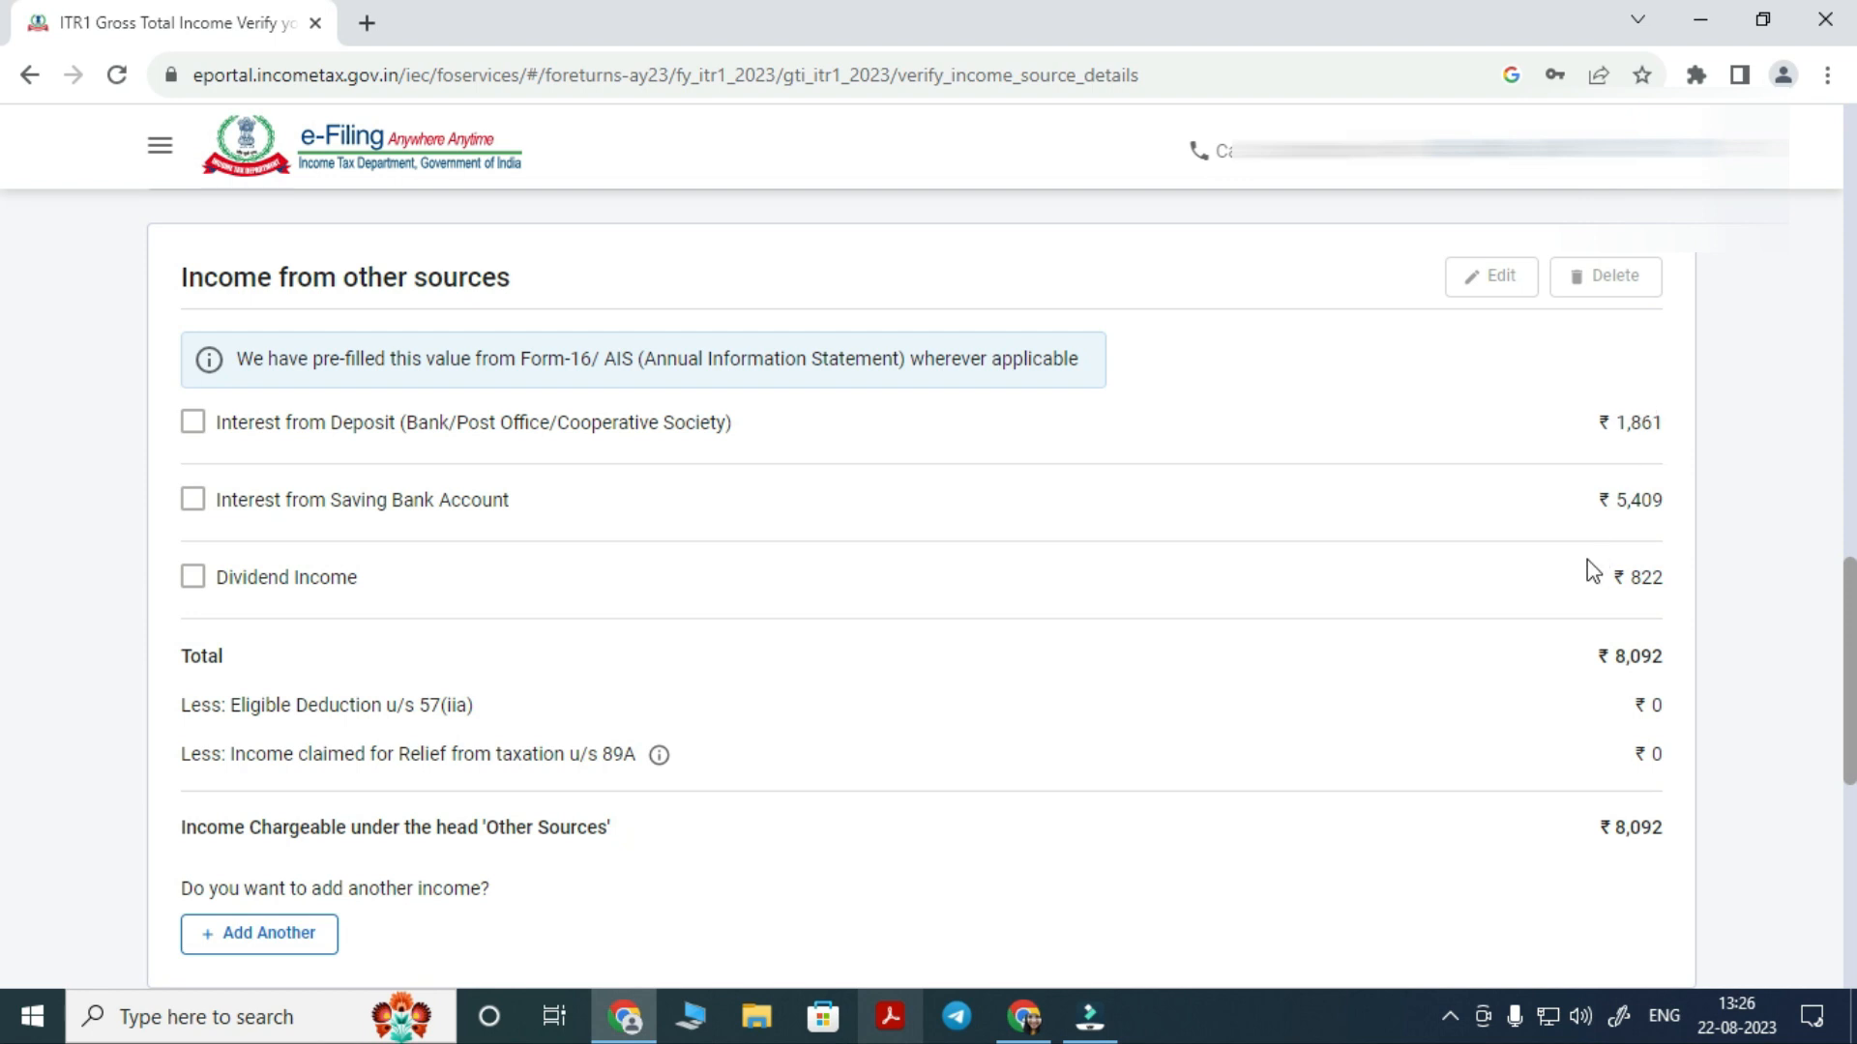
scroll(874, 577, down, 1)
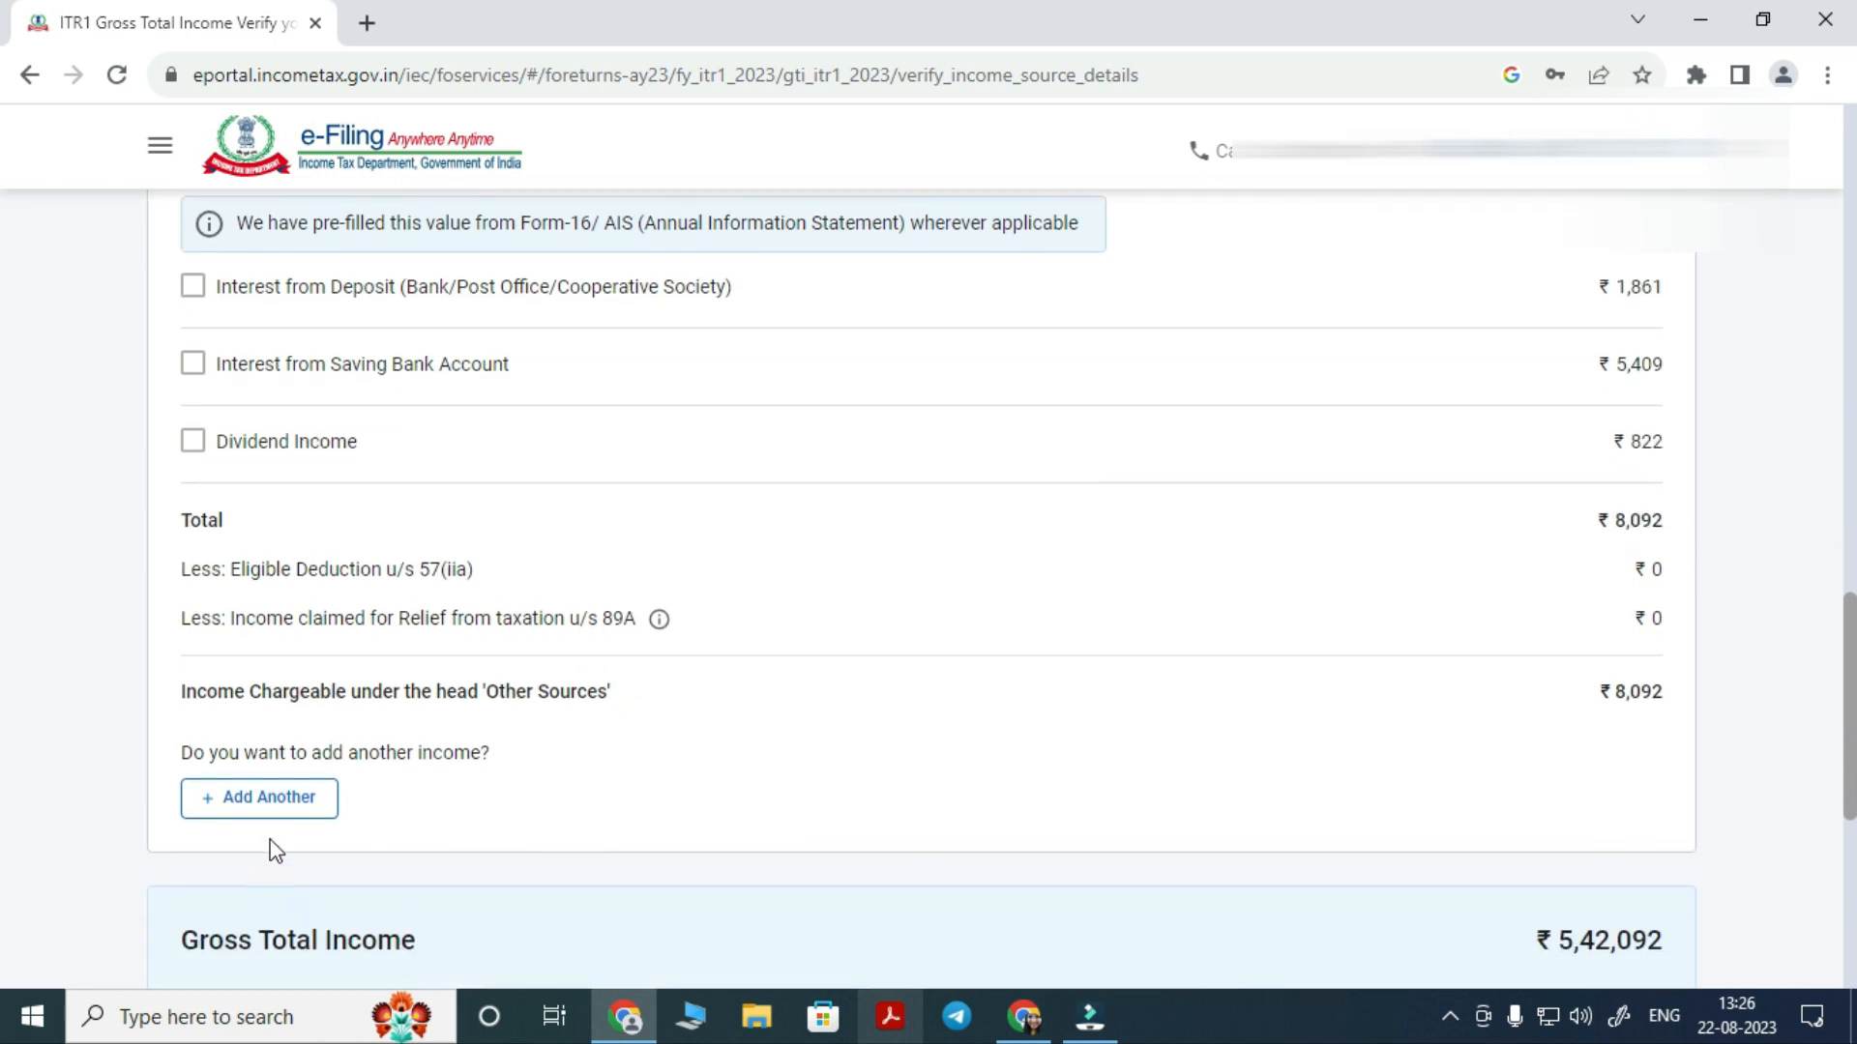
click(279, 804)
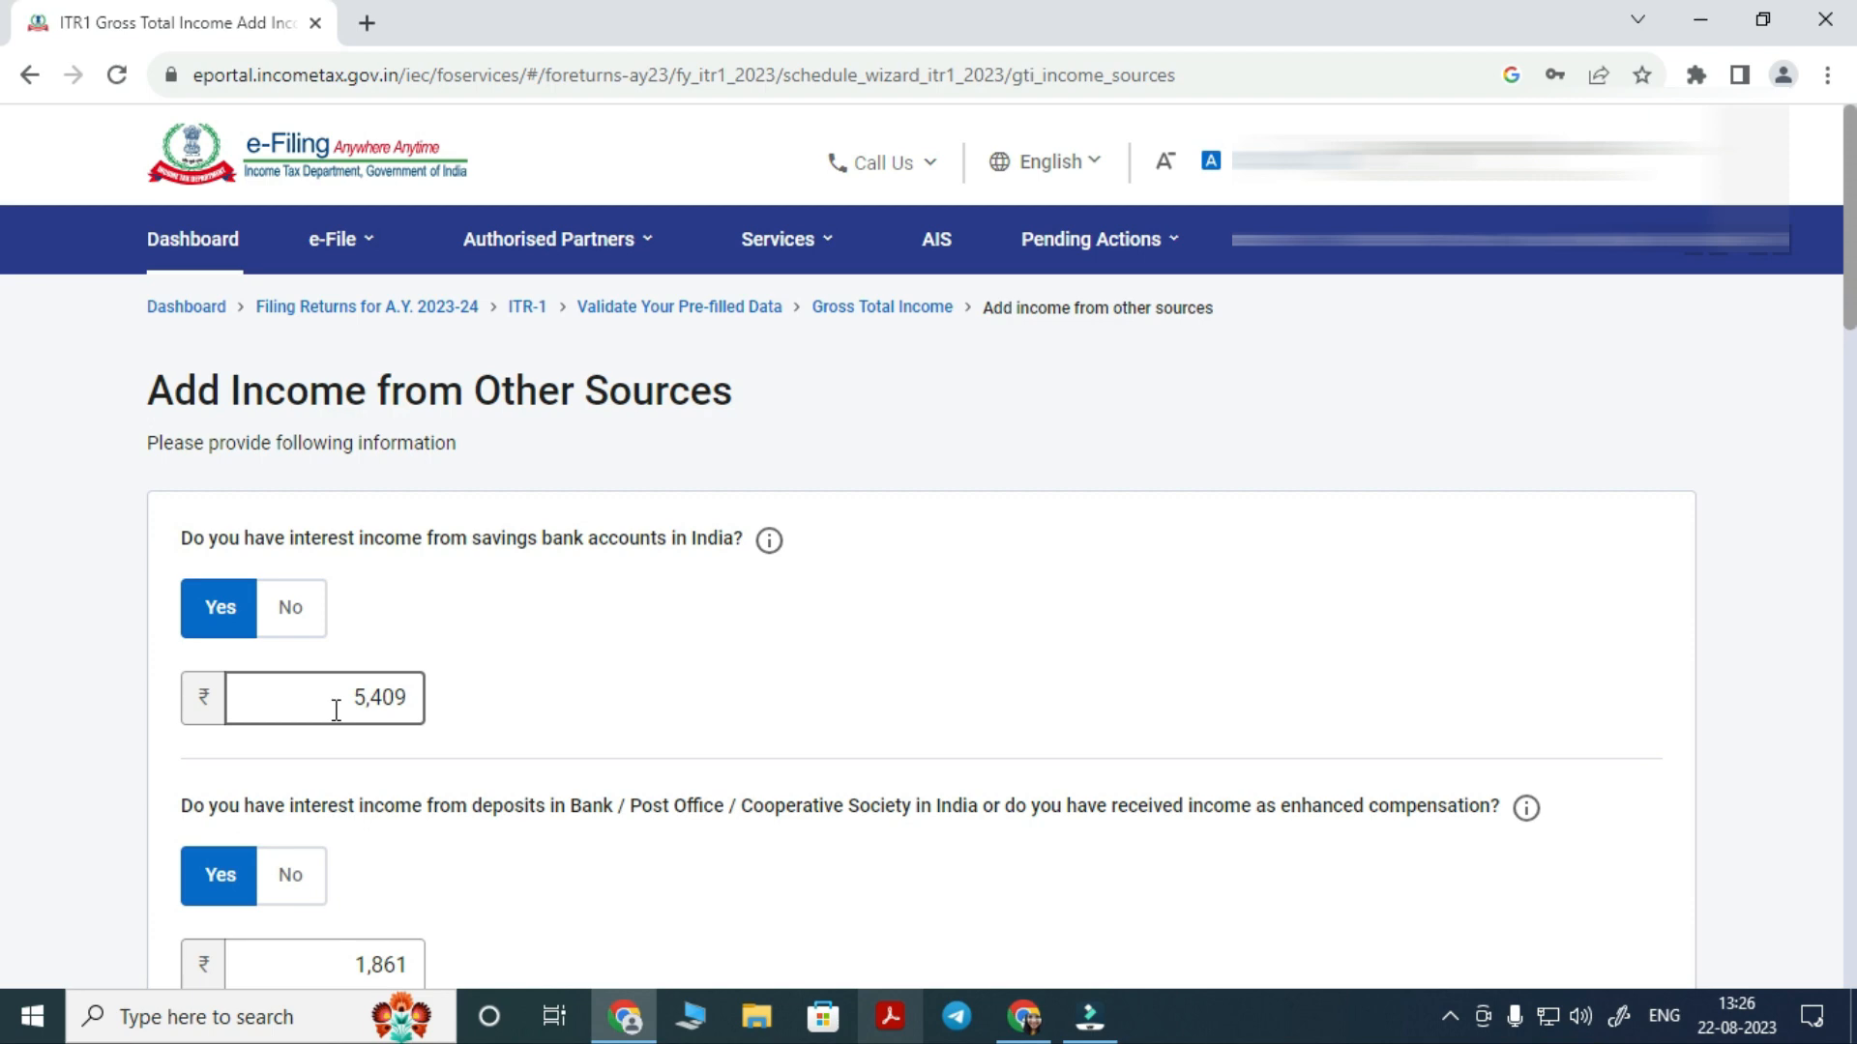
Examine the other-sources questions on savings interest, deposit interest, income tax refund, provident fund interest, family pension and dividend income
scroll(309, 716, down, 3)
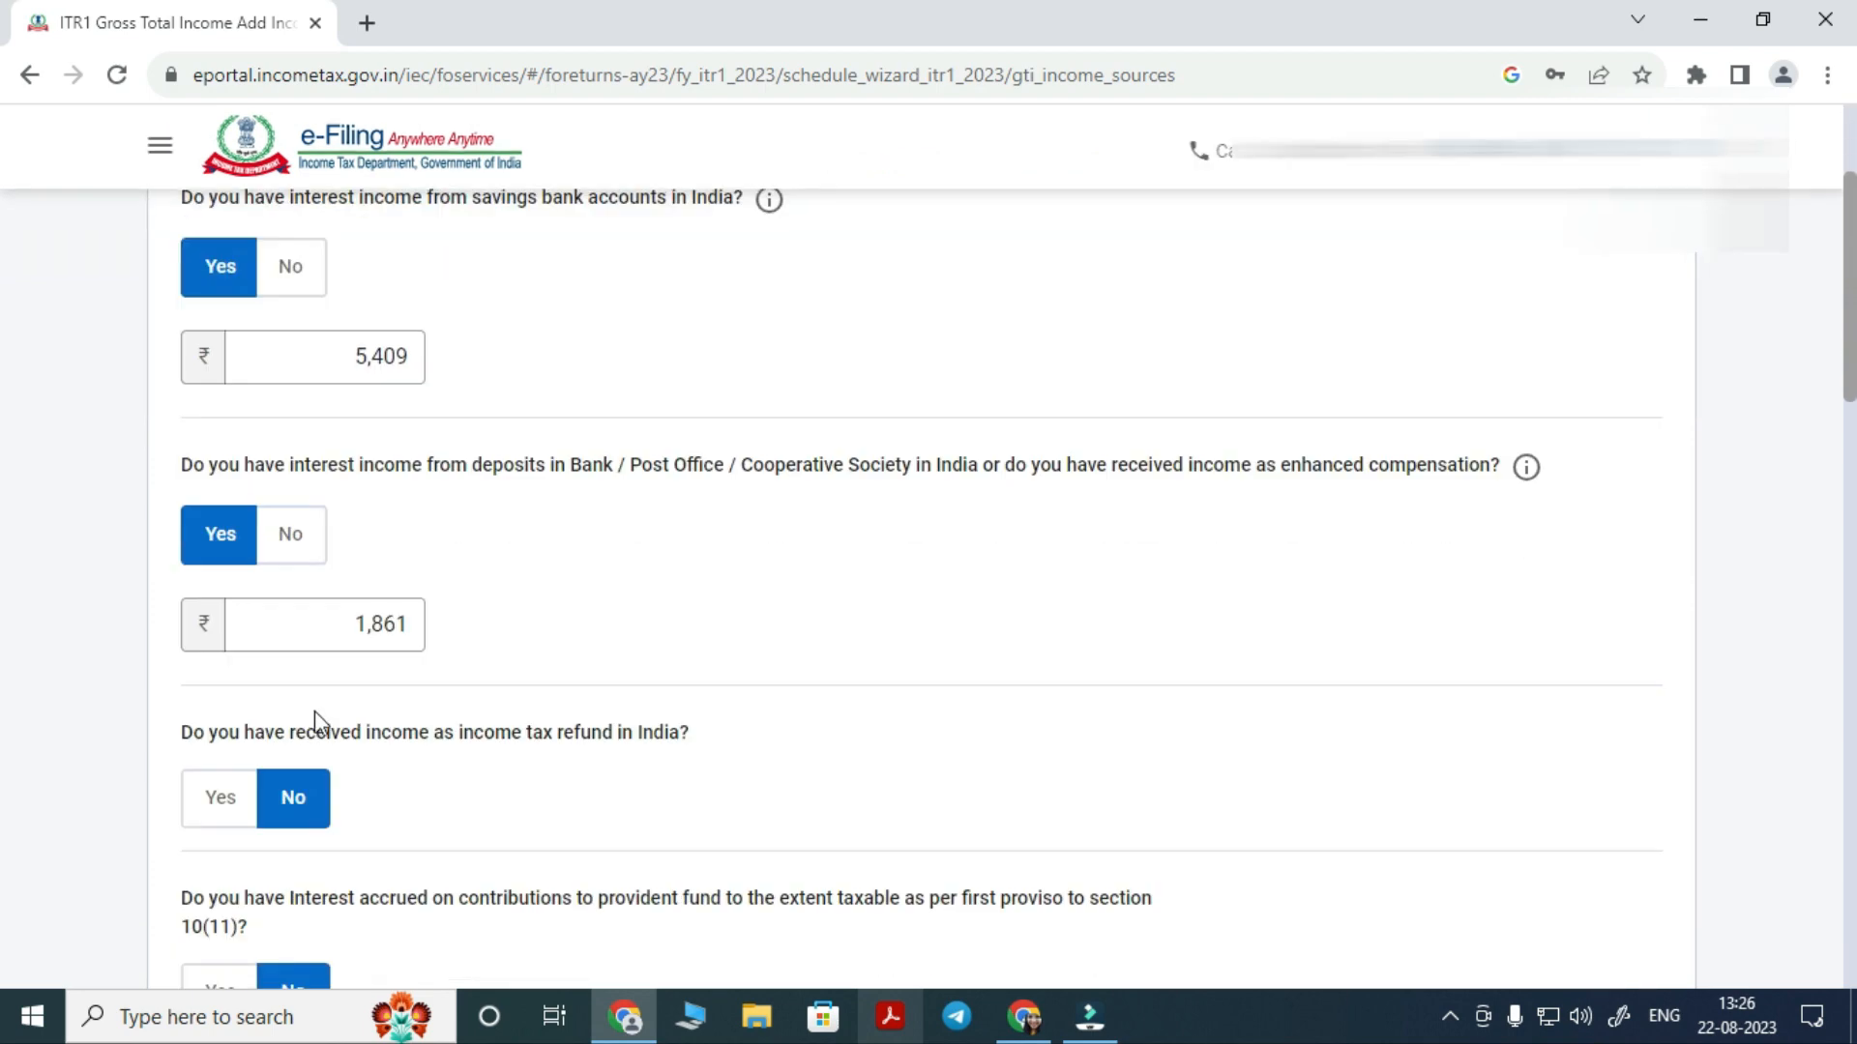
drag(470, 466, 683, 514)
click(681, 503)
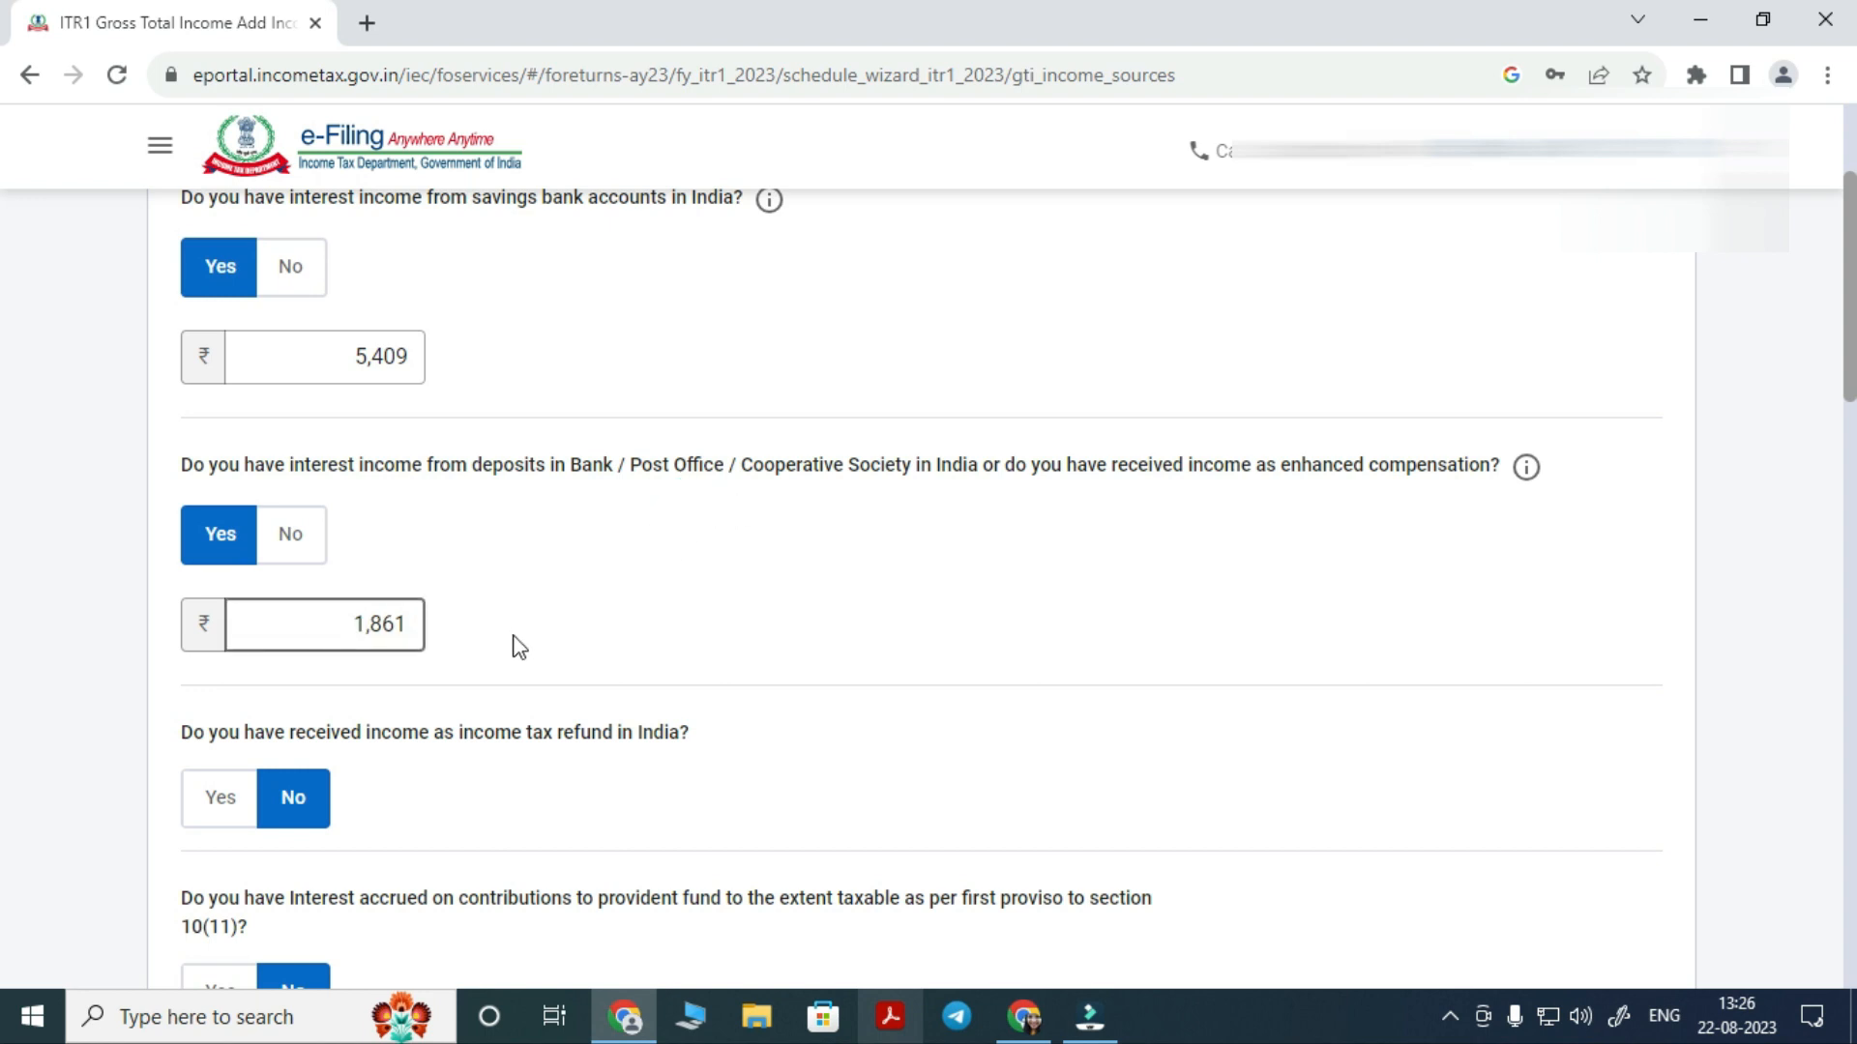
scroll(512, 647, down, 3)
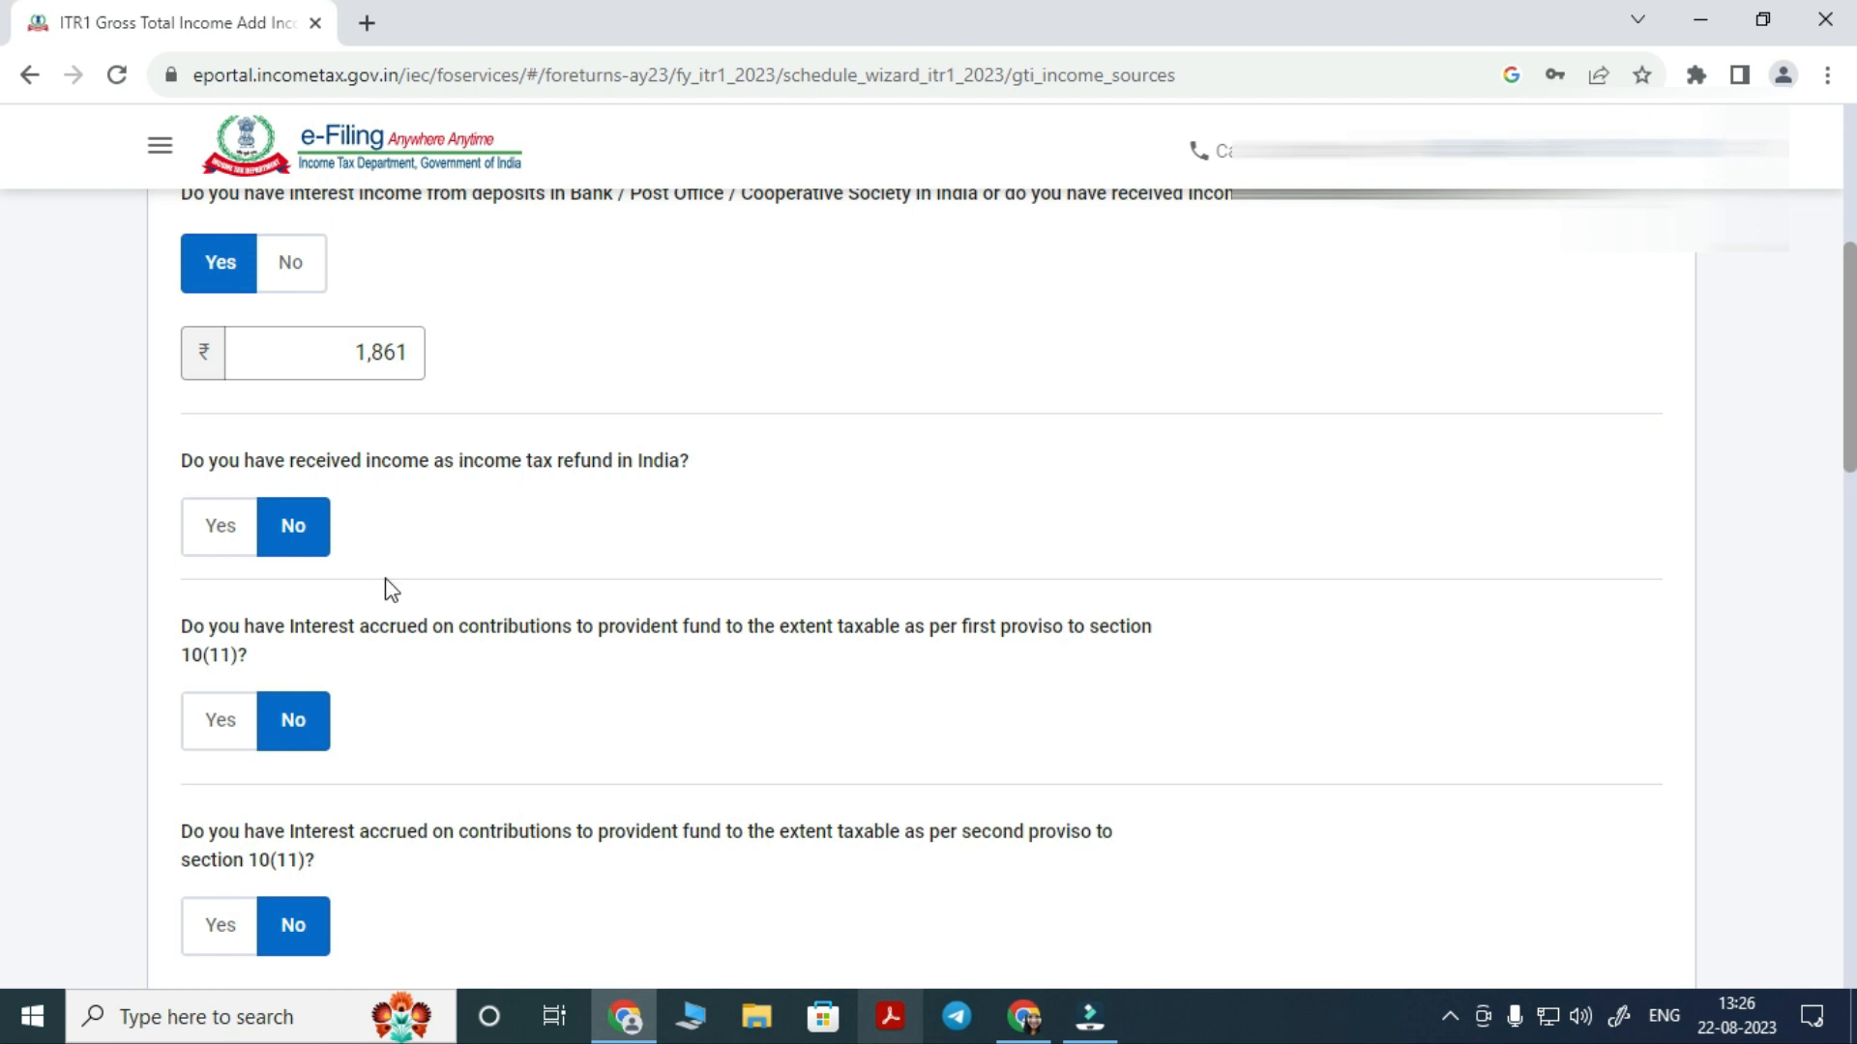
scroll(513, 569, down, 3)
scroll(523, 593, down, 1)
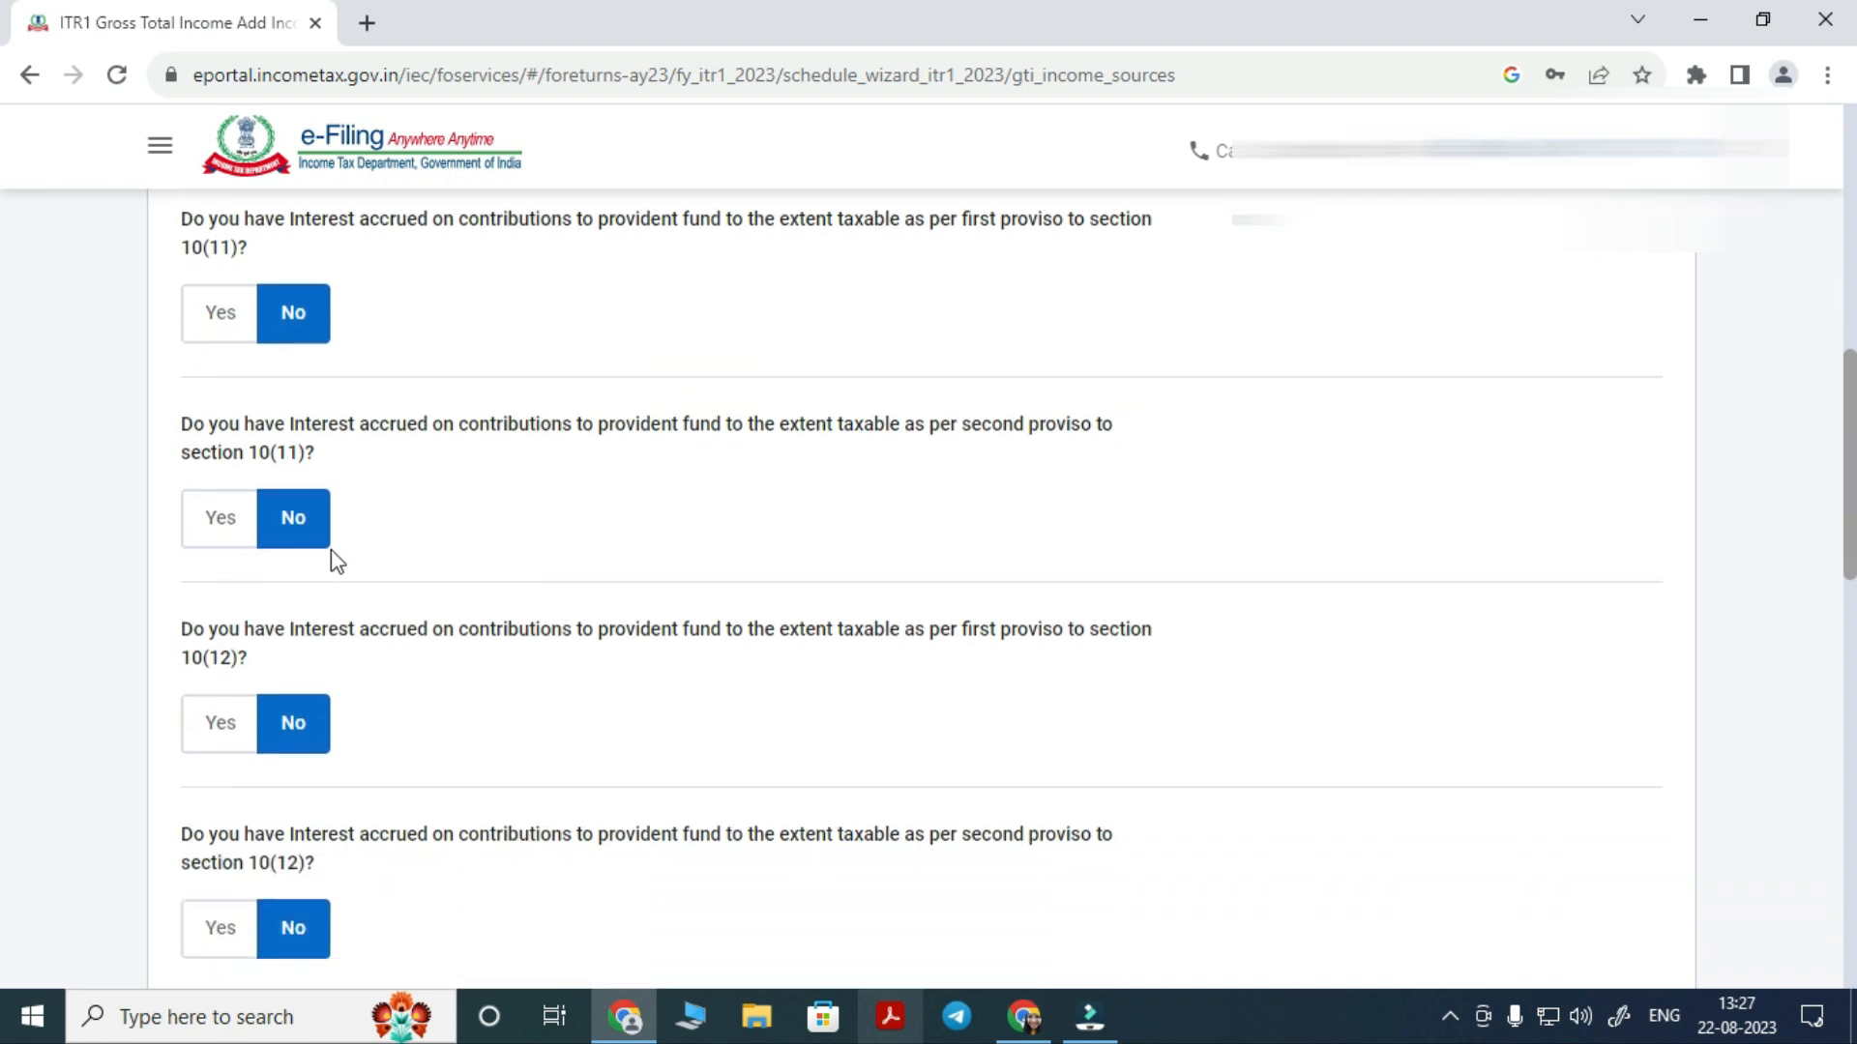
scroll(336, 560, down, 1)
scroll(851, 493, down, 4)
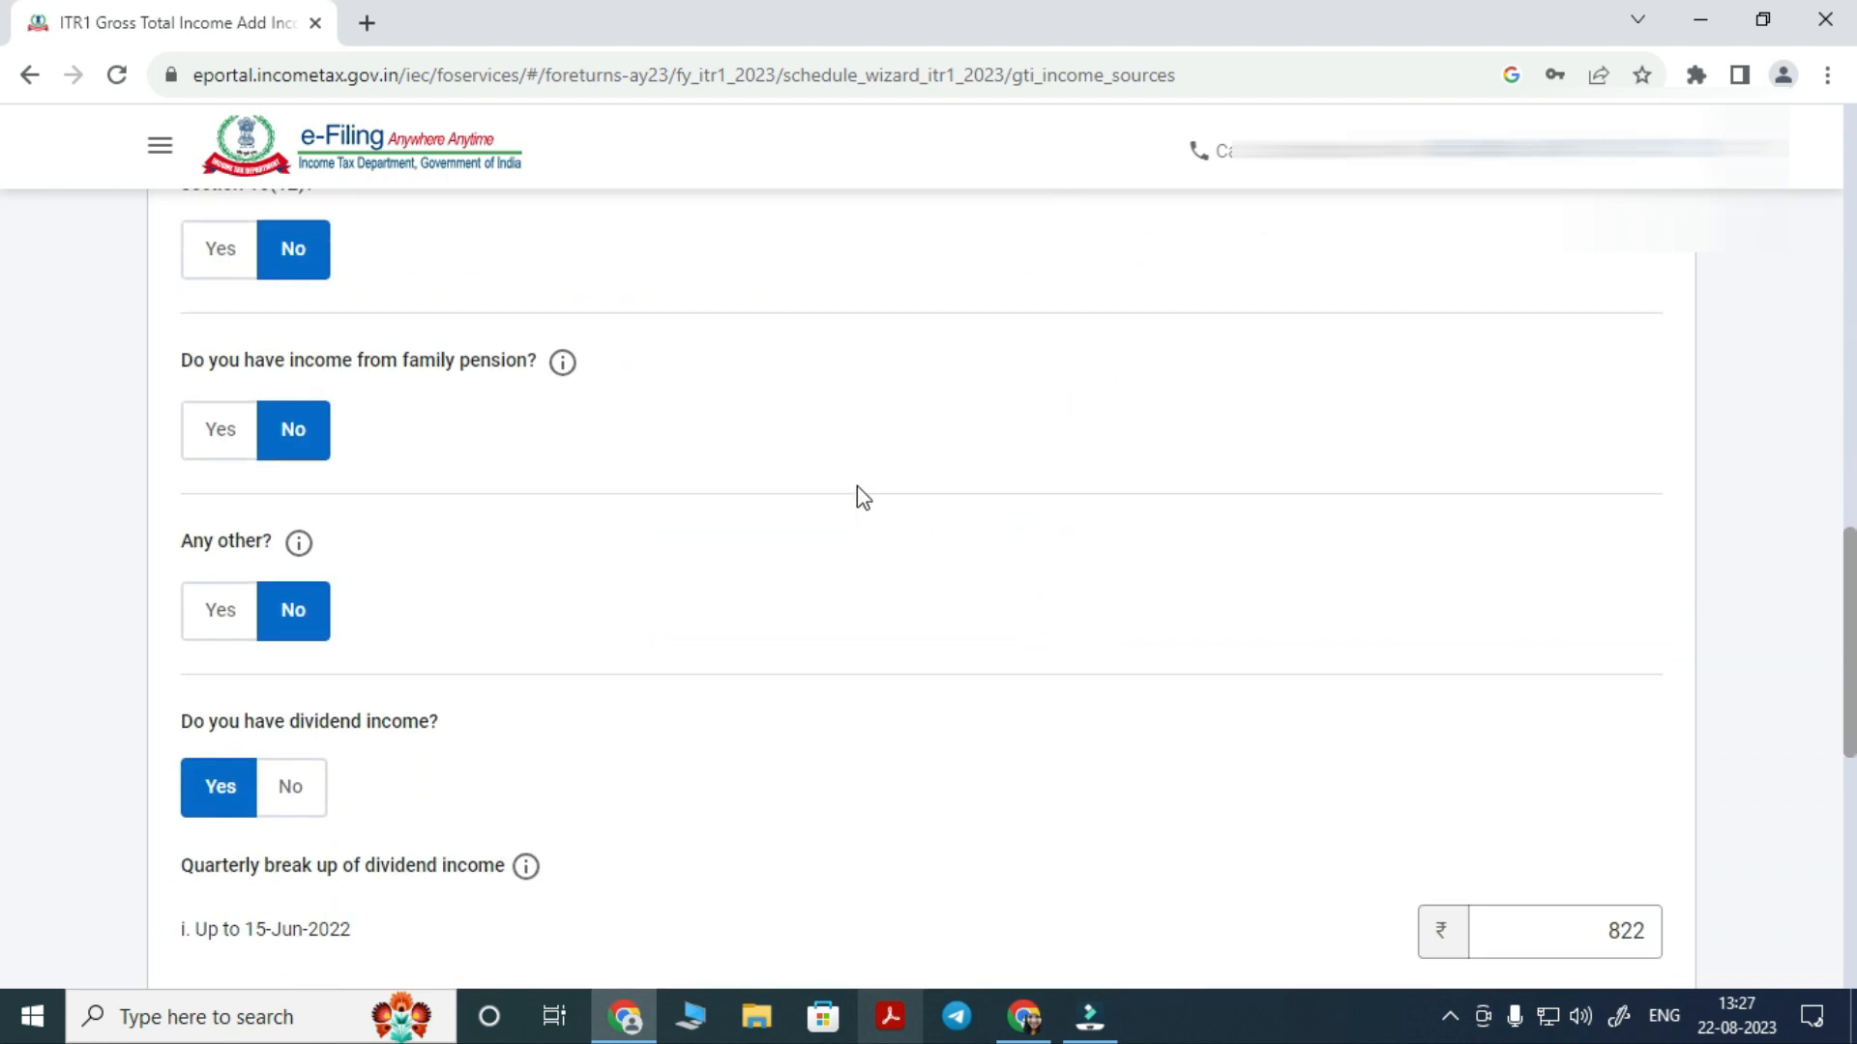
scroll(855, 493, down, 1)
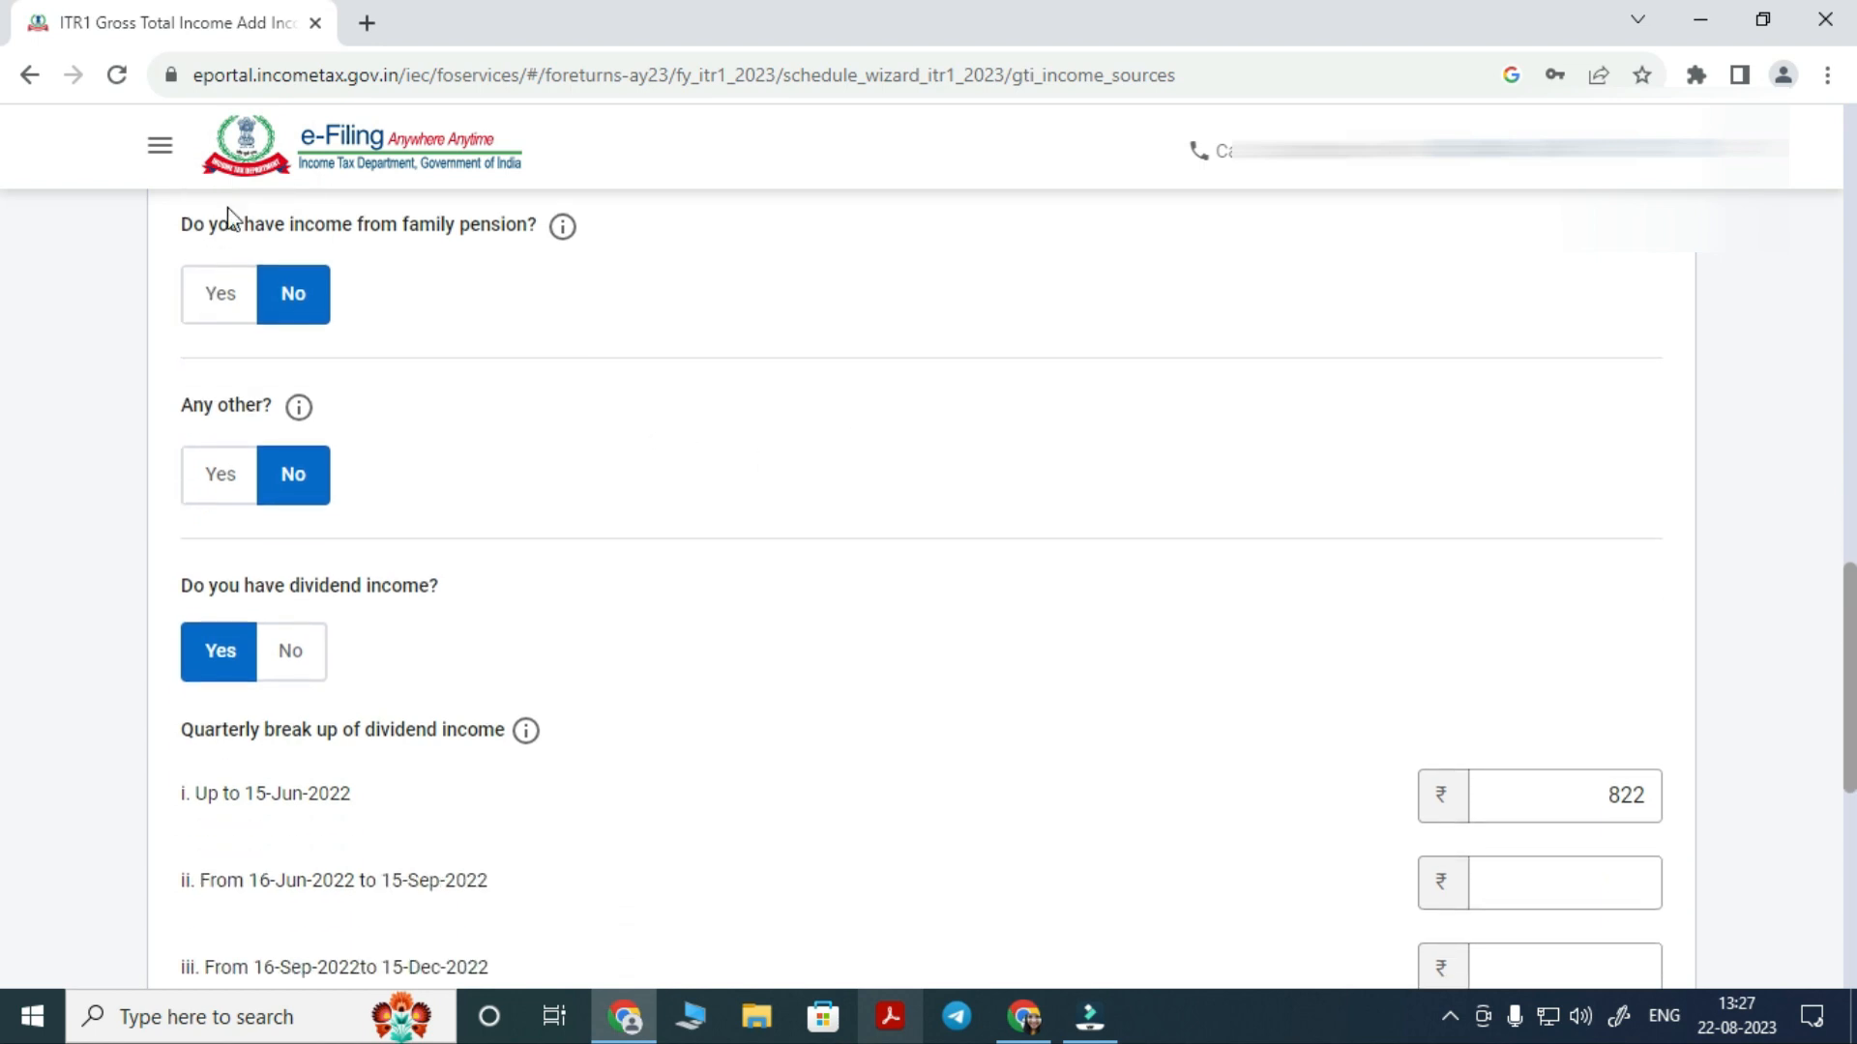
Try answering Yes to the family pension income question, and return the answer to No
click(232, 300)
click(344, 379)
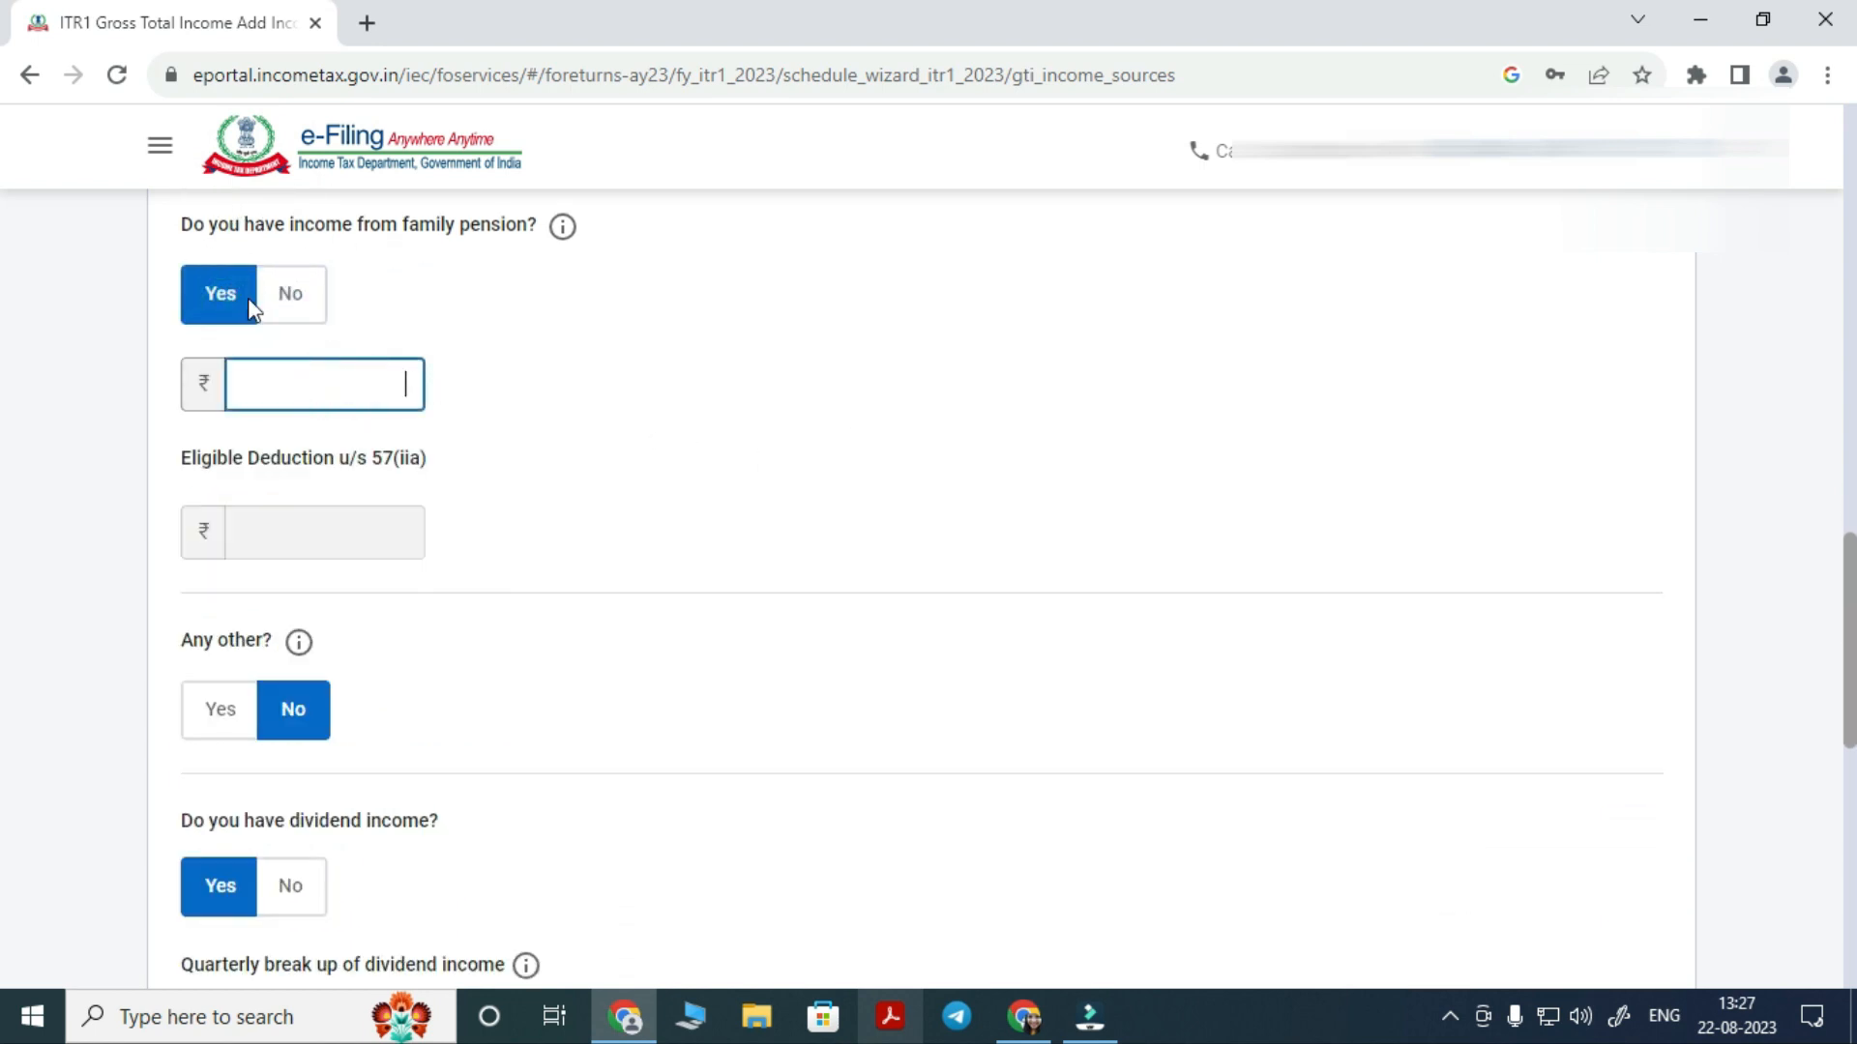
click(271, 290)
Set the dividend income up to 15-Jun-2022 to ₹822 and submit the answers for income from other sources
scroll(468, 498, down, 2)
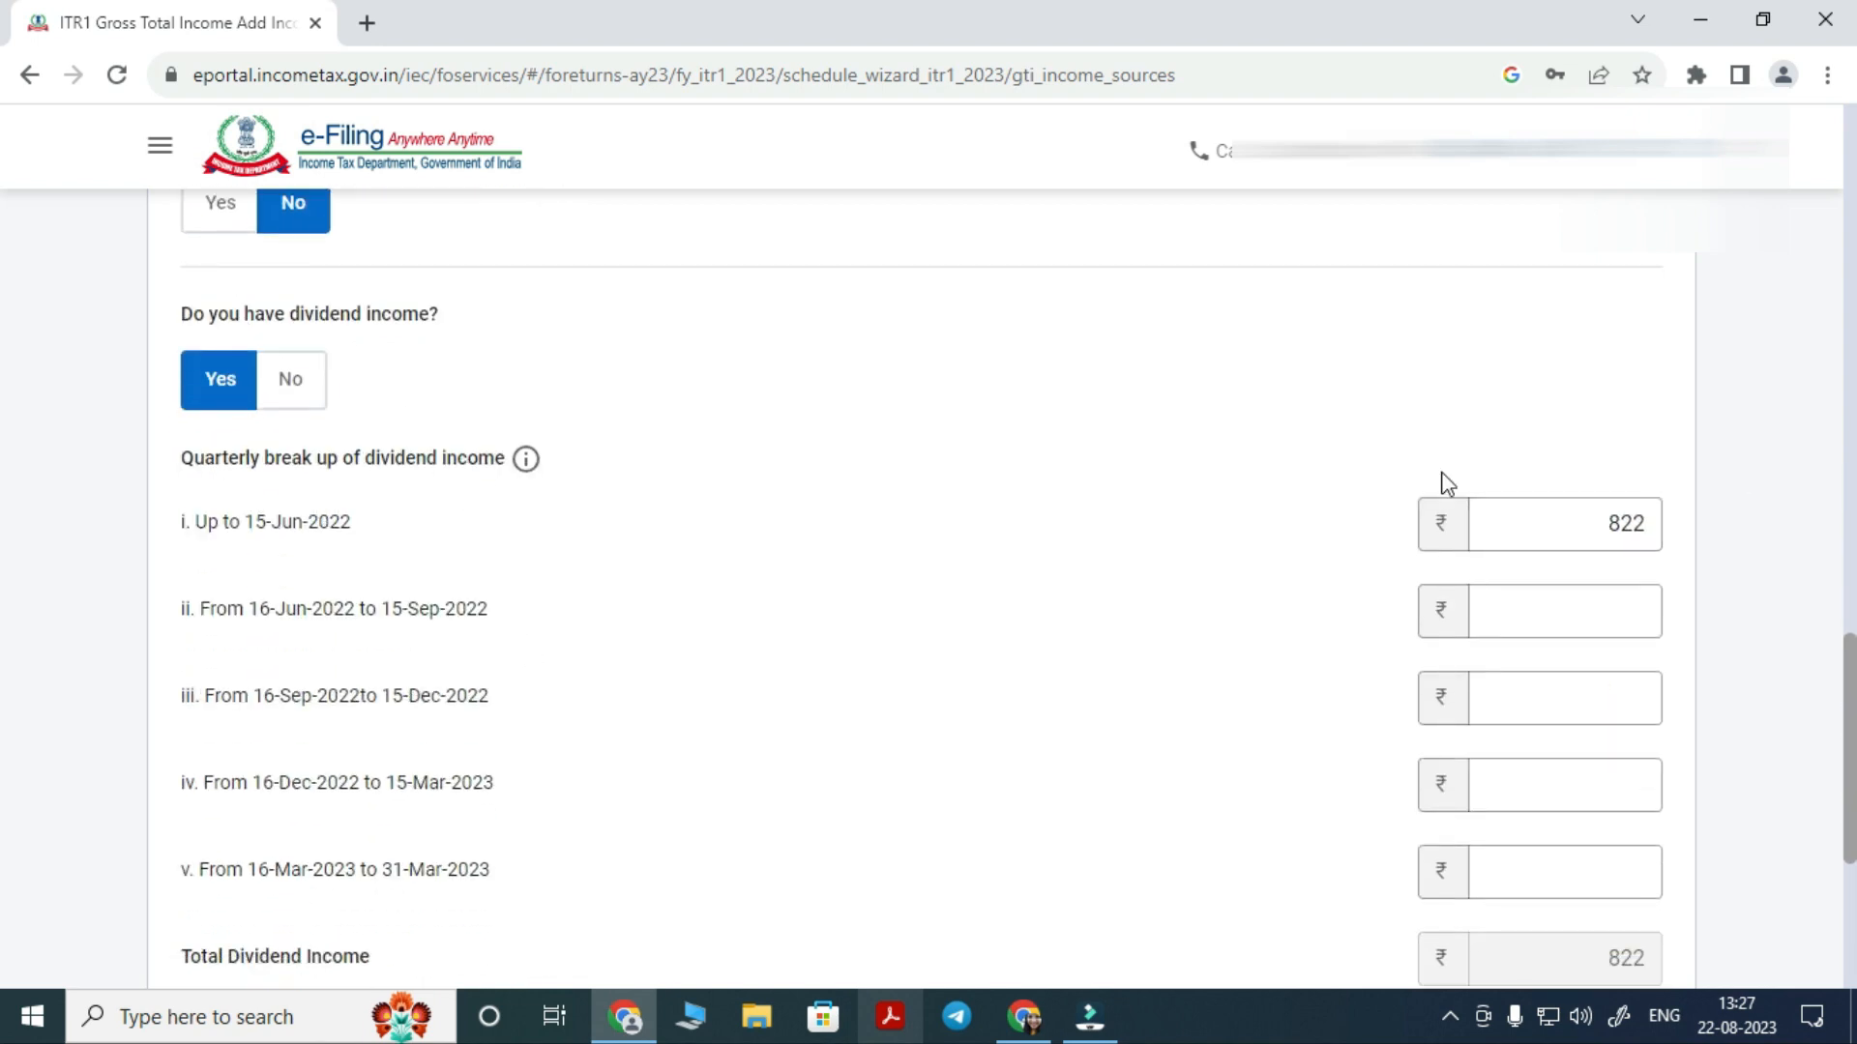
drag(1661, 540, 1635, 539)
drag(1634, 539, 1605, 541)
click(1756, 531)
double_click(1622, 524)
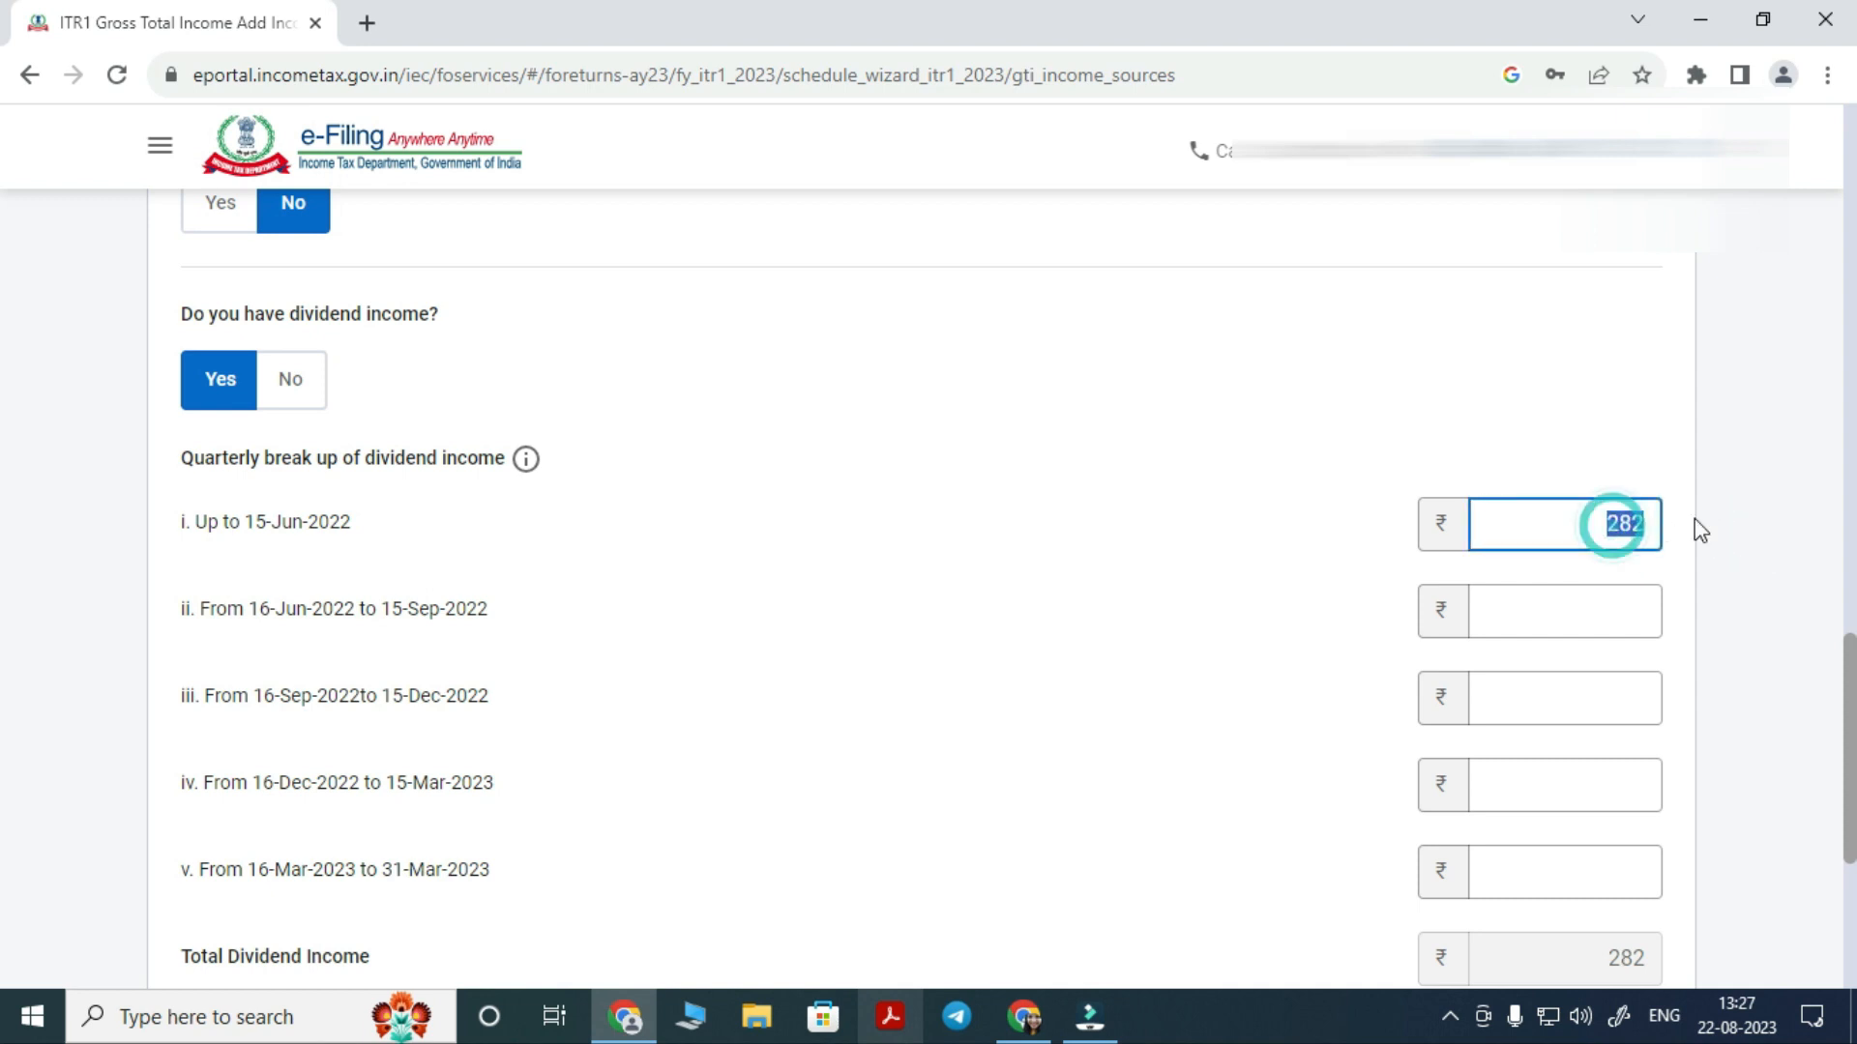
text(822)
click(1785, 449)
scroll(1797, 564, down, 3)
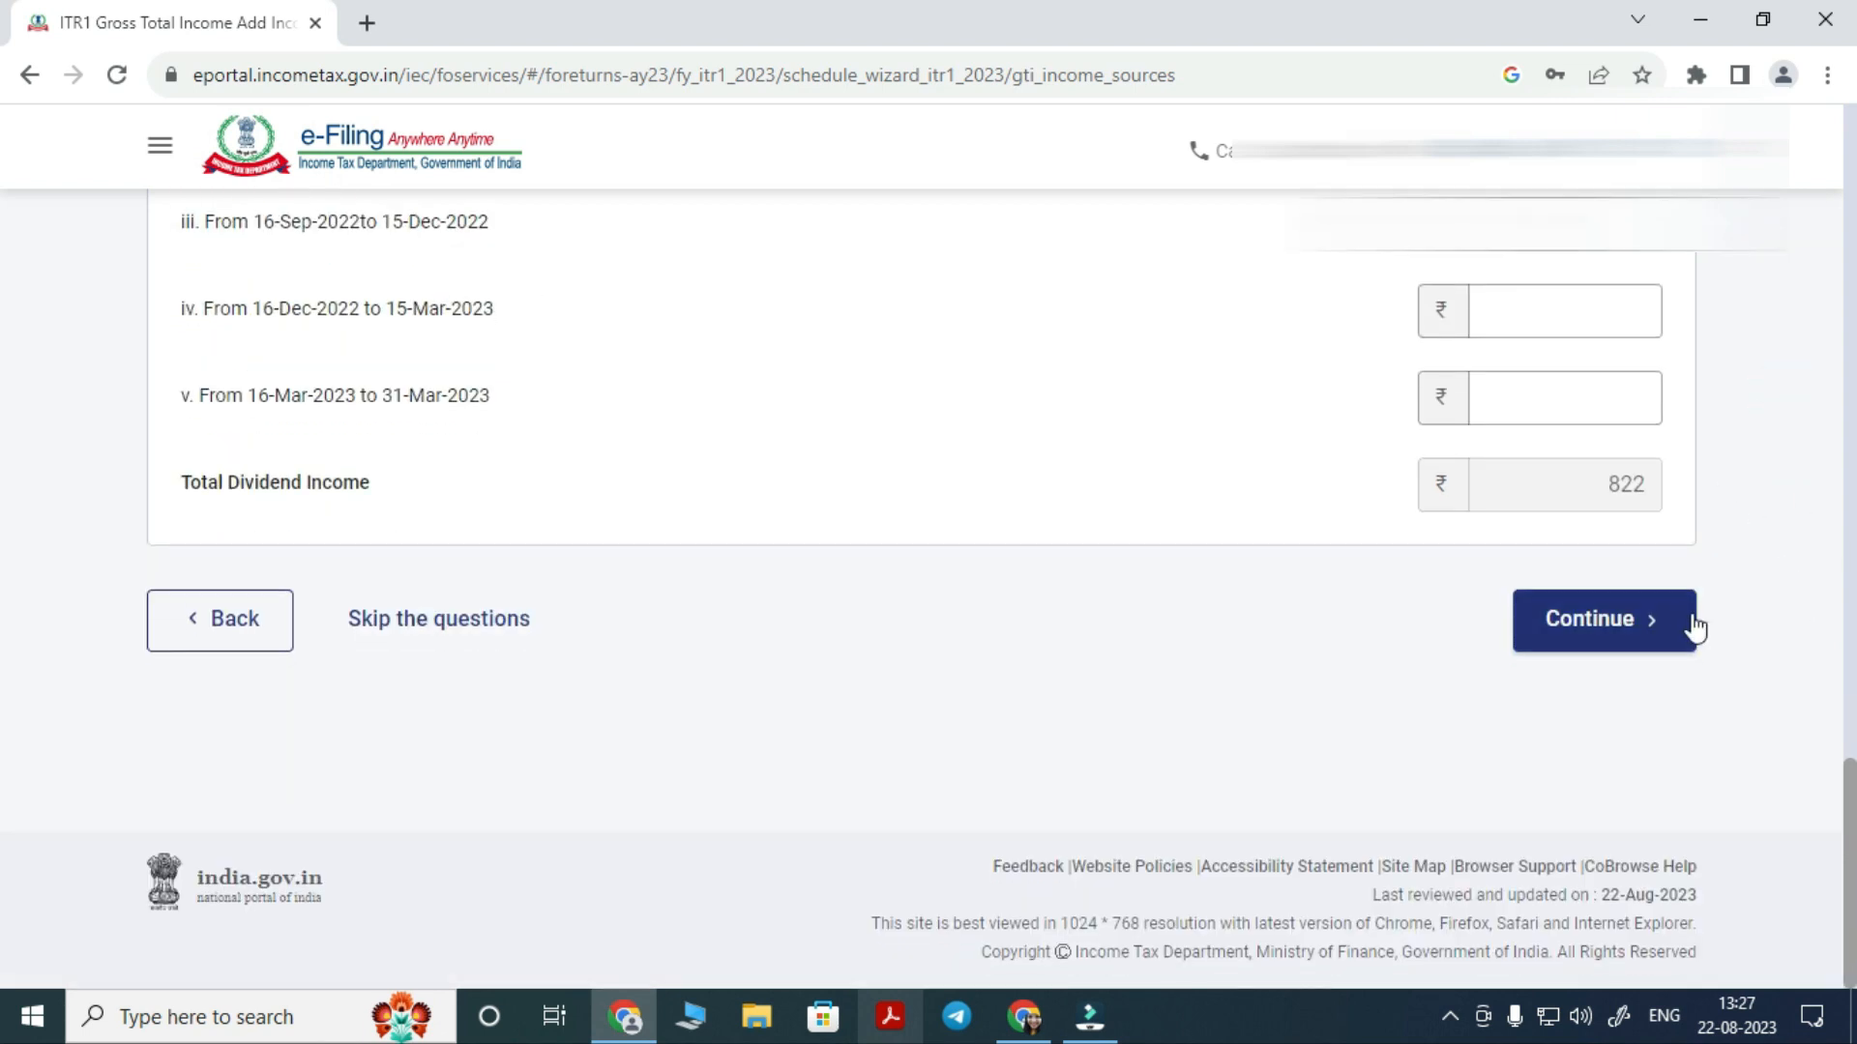
click(1632, 622)
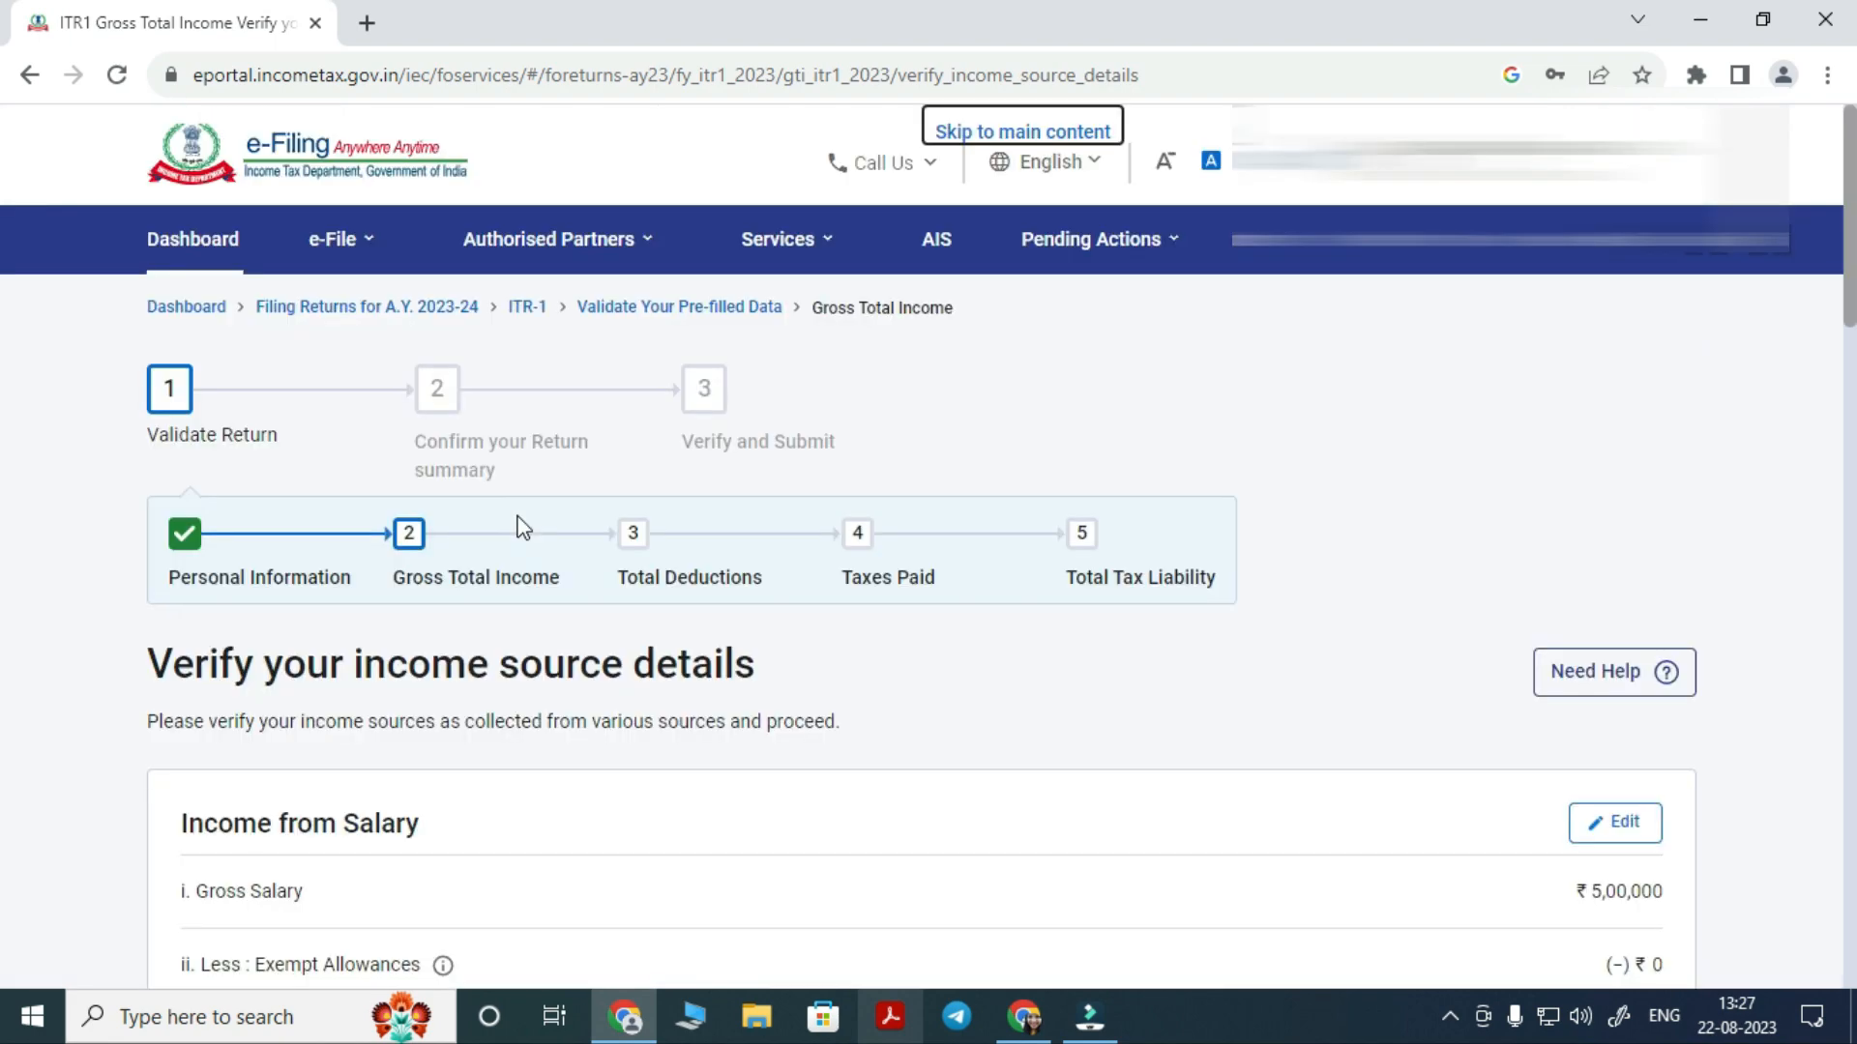
Review the salary, house property and other sources details, the gross total income and the exempt income section
scroll(513, 549, down, 6)
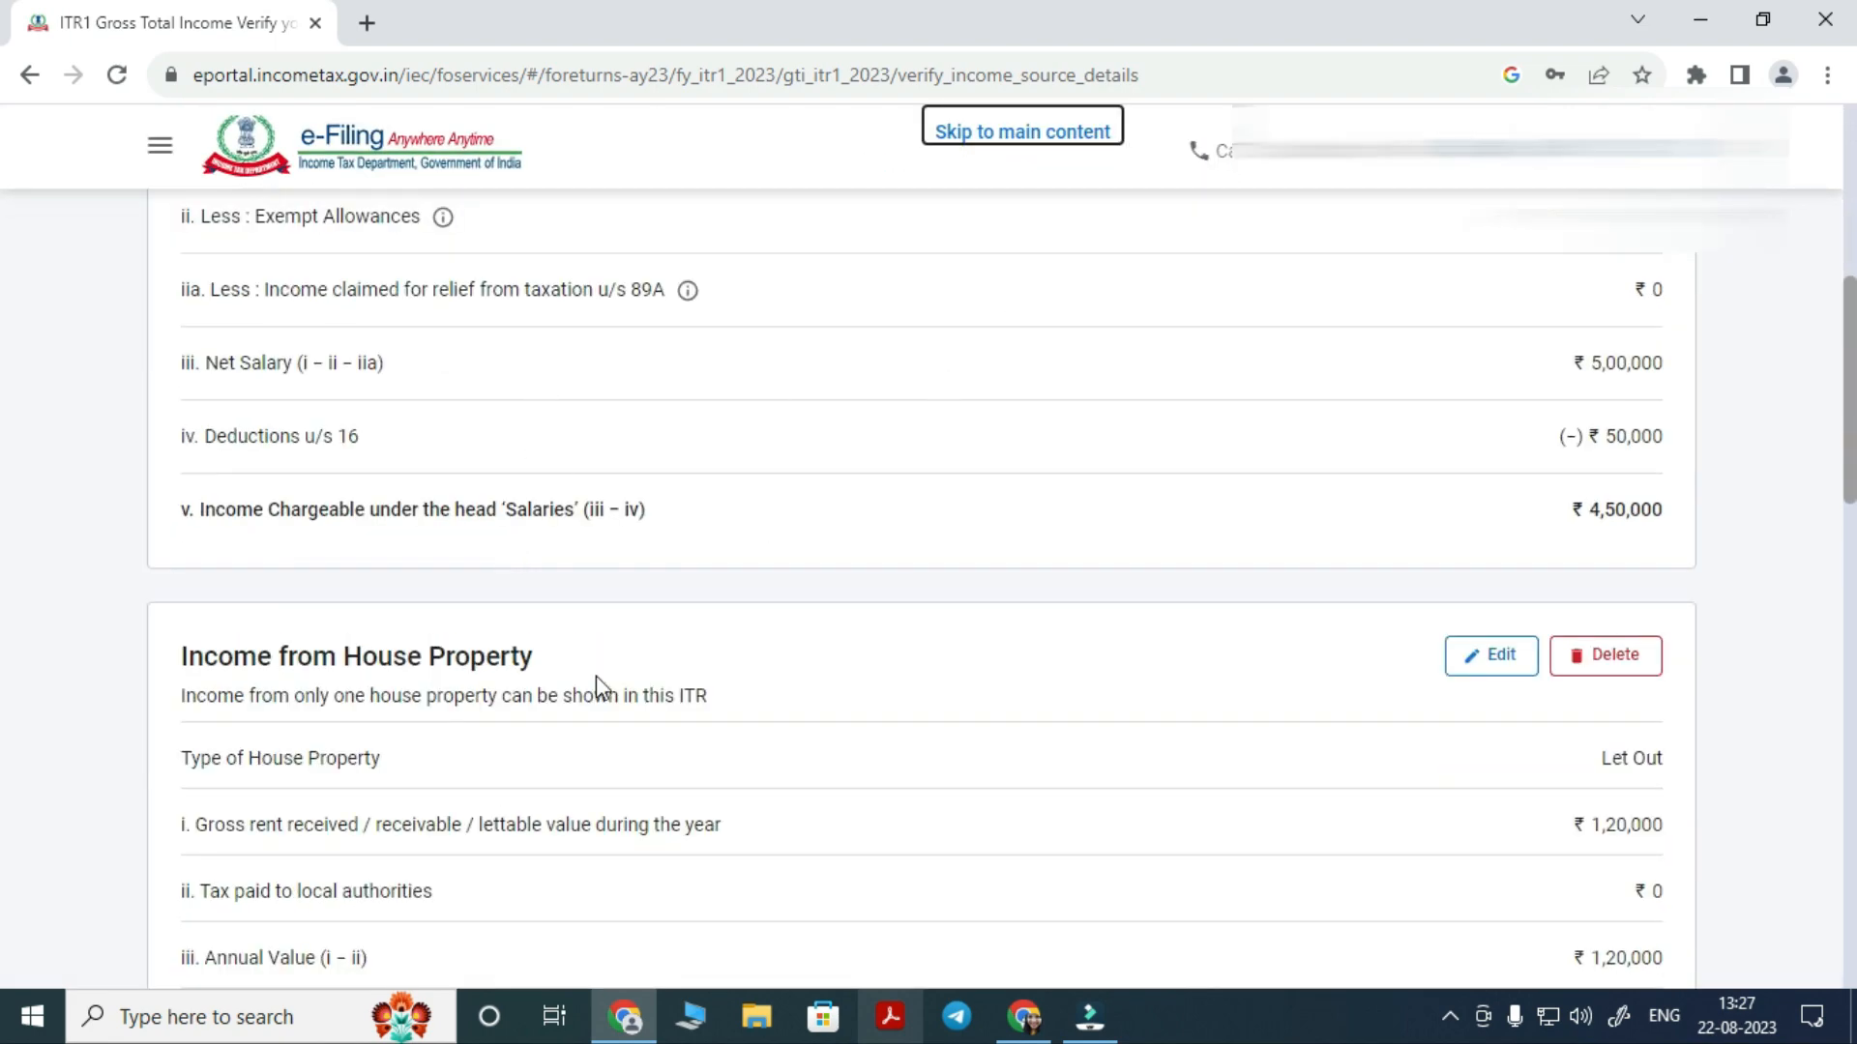
click(840, 641)
scroll(840, 641, down, 8)
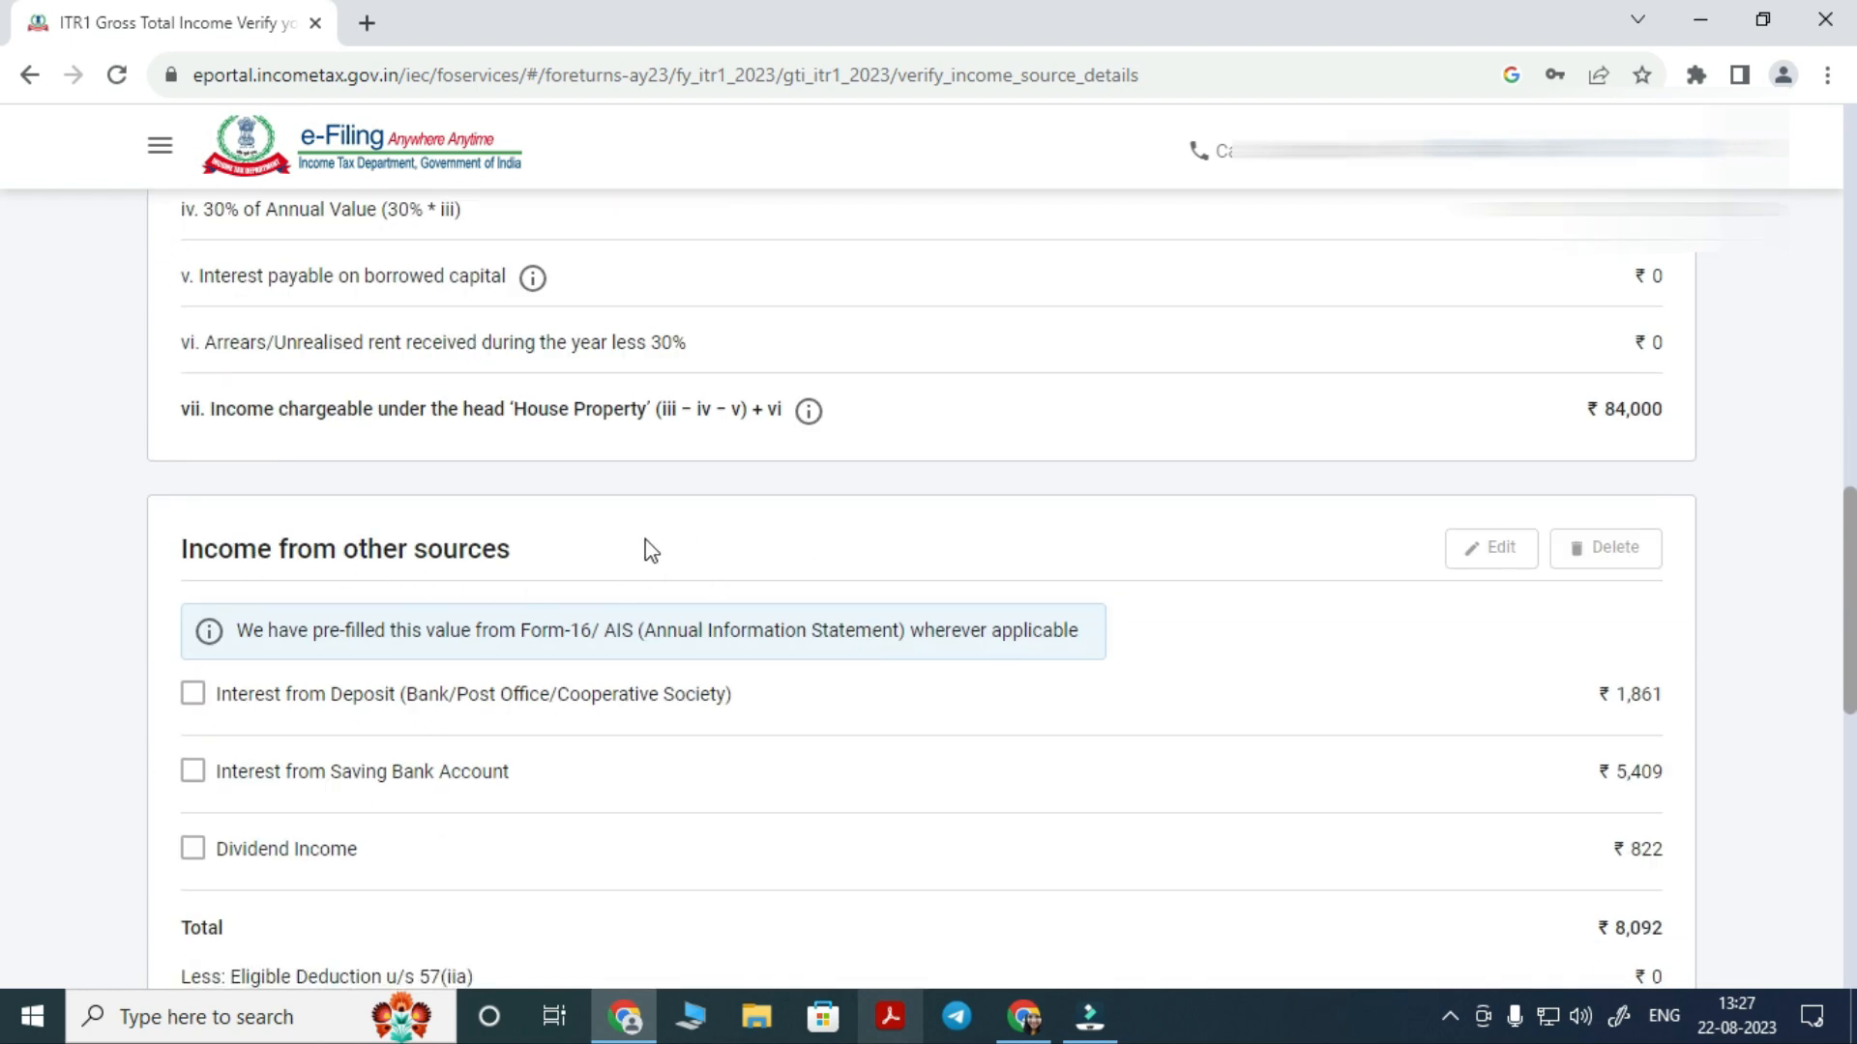
scroll(650, 551, down, 7)
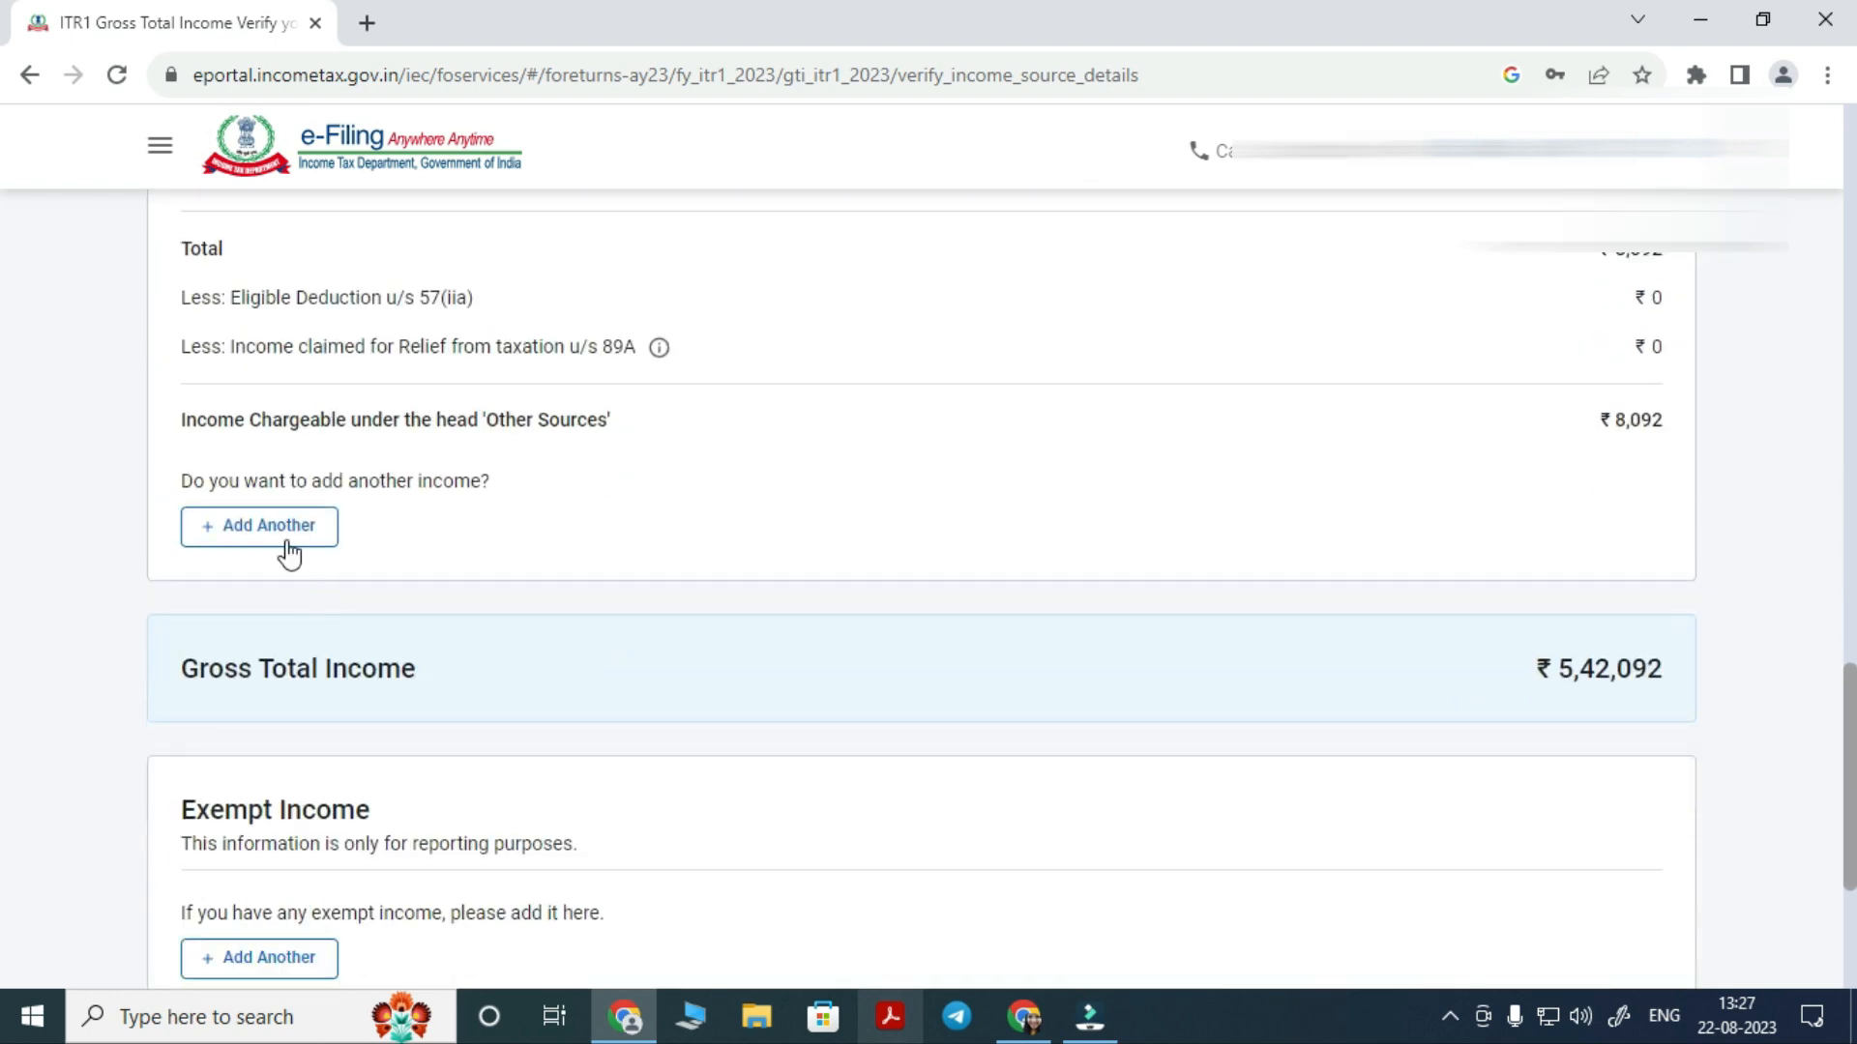
scroll(481, 481, down, 2)
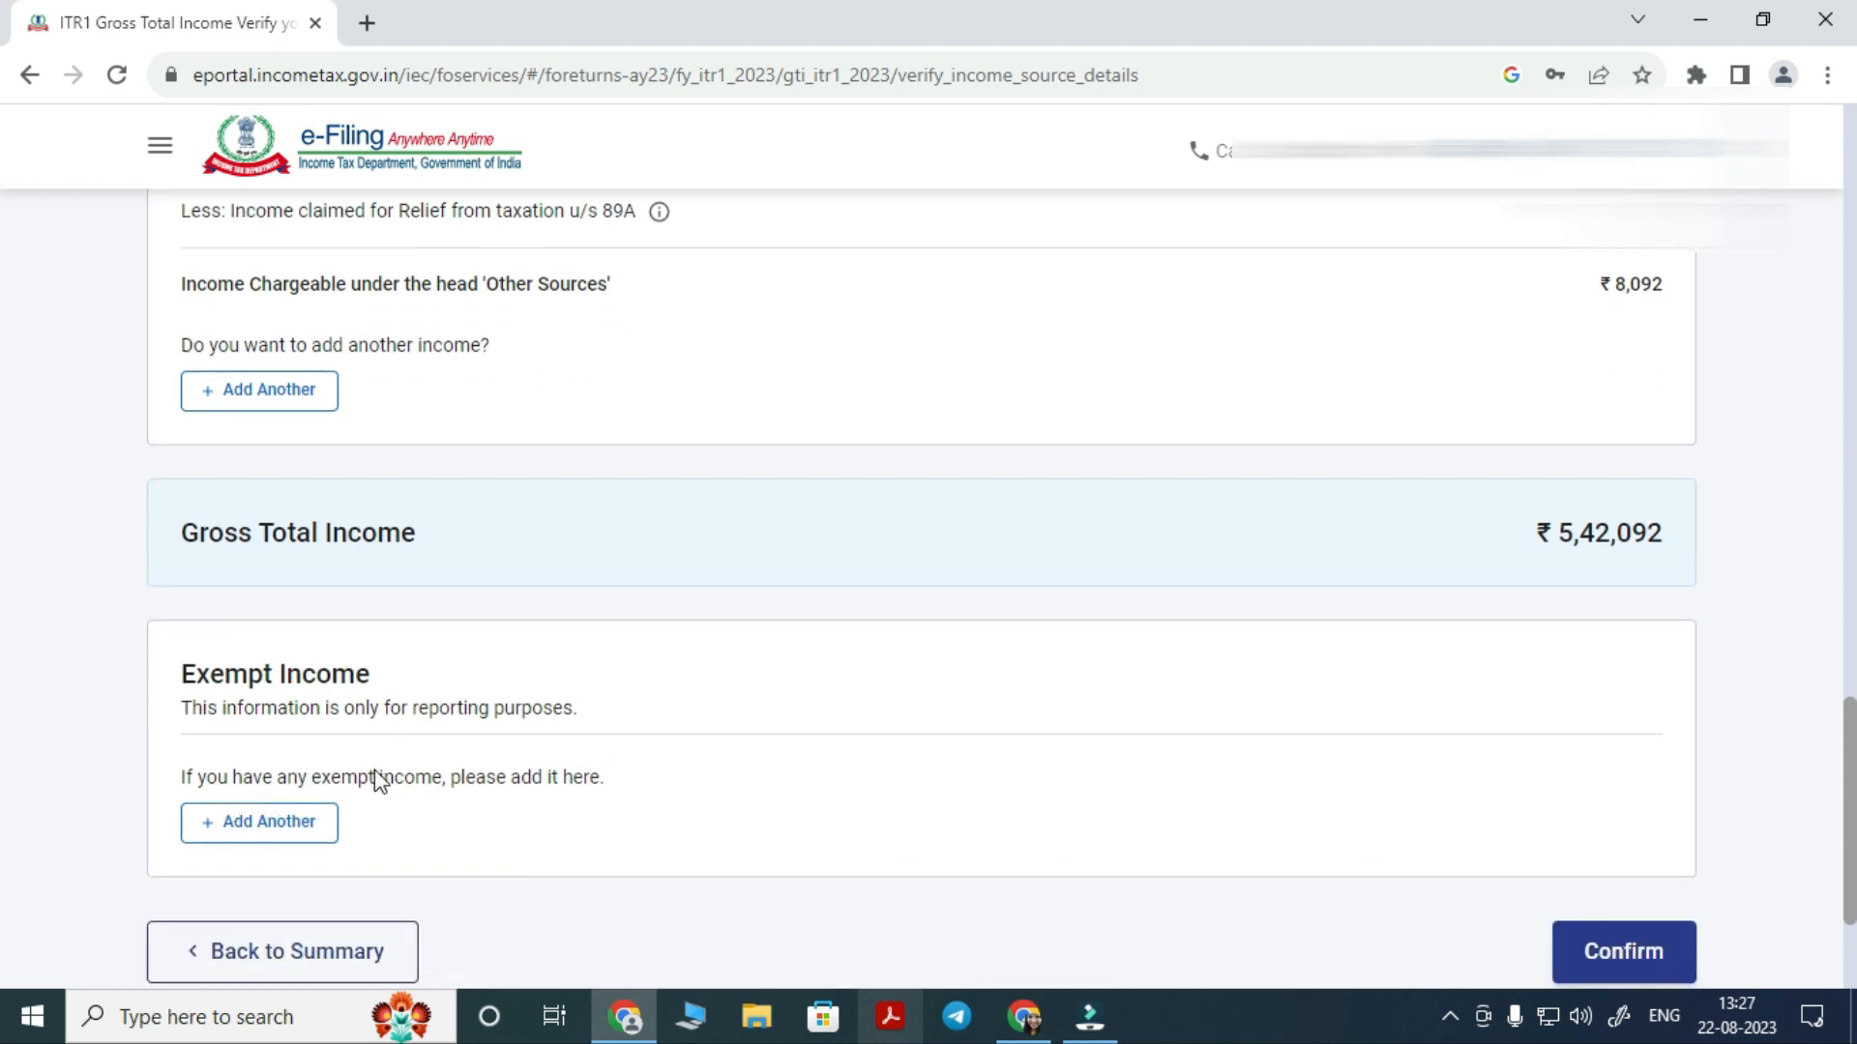
scroll(377, 774, down, 3)
Start adding exempt income, choose Any Other as its nature and go to the description field
click(230, 585)
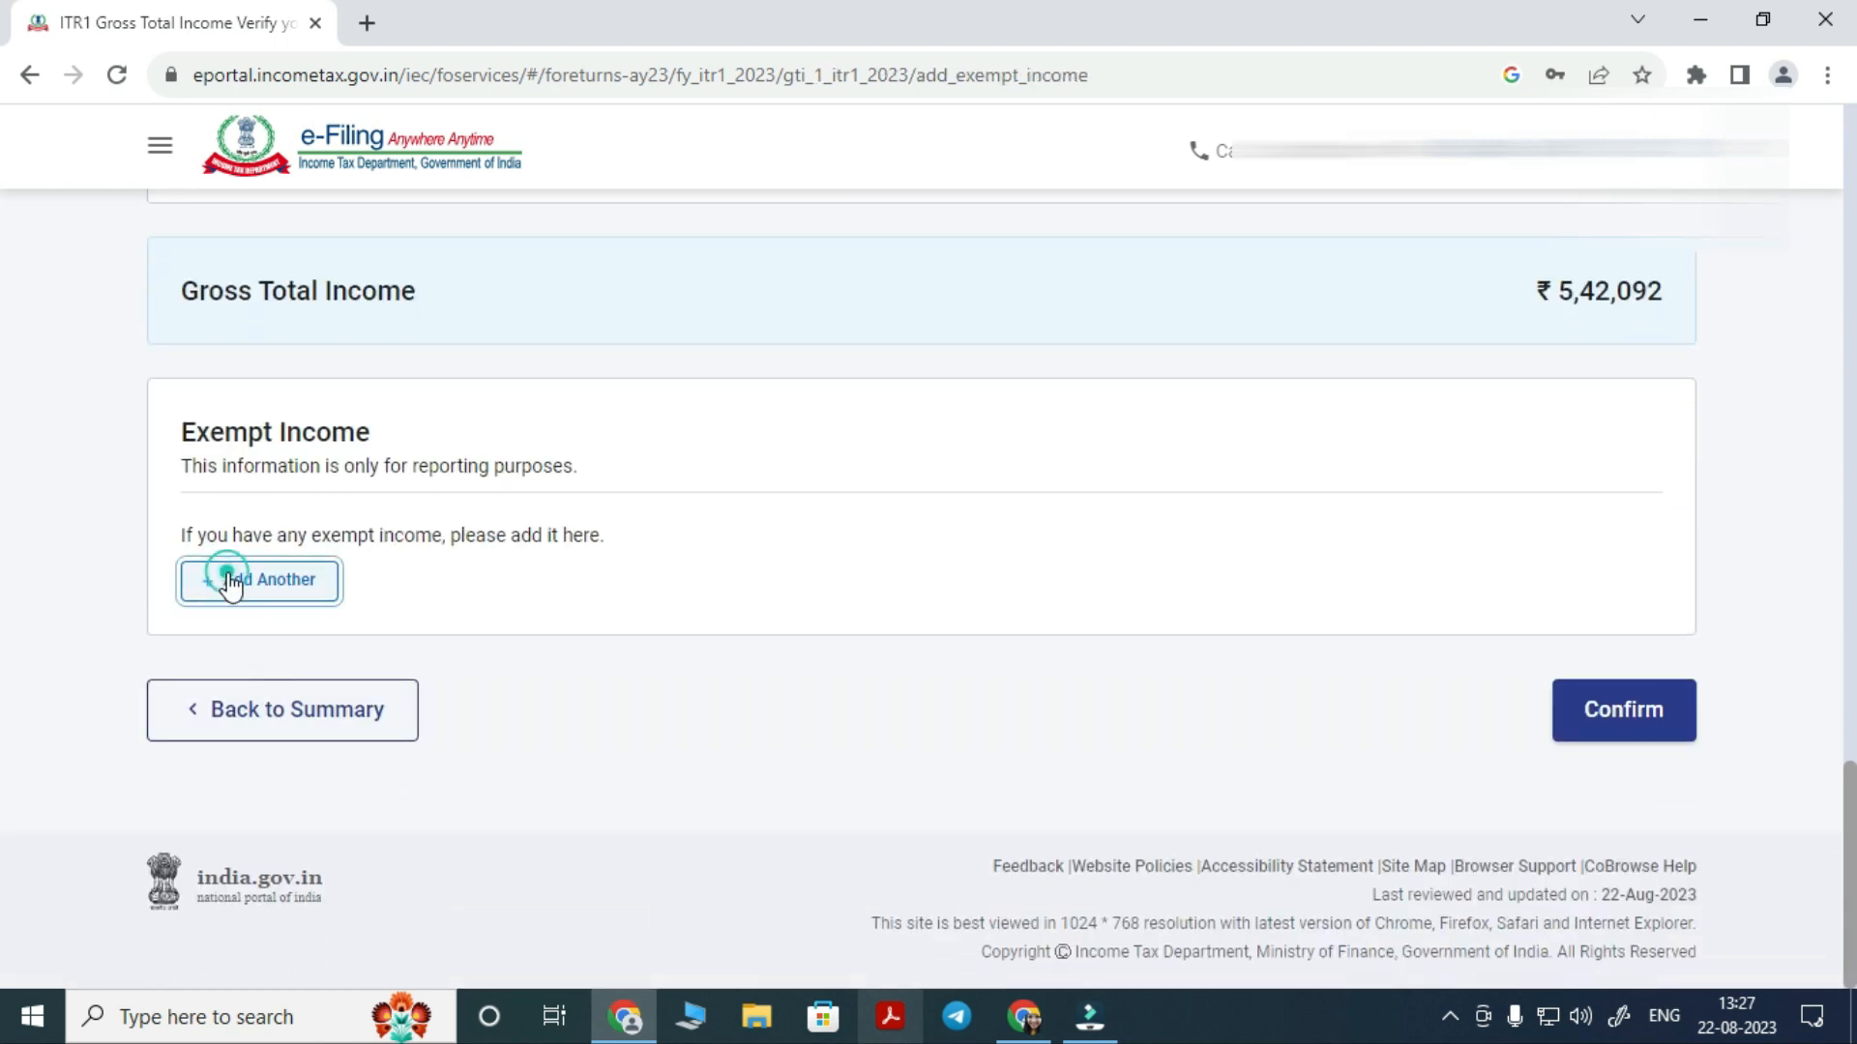
click(425, 580)
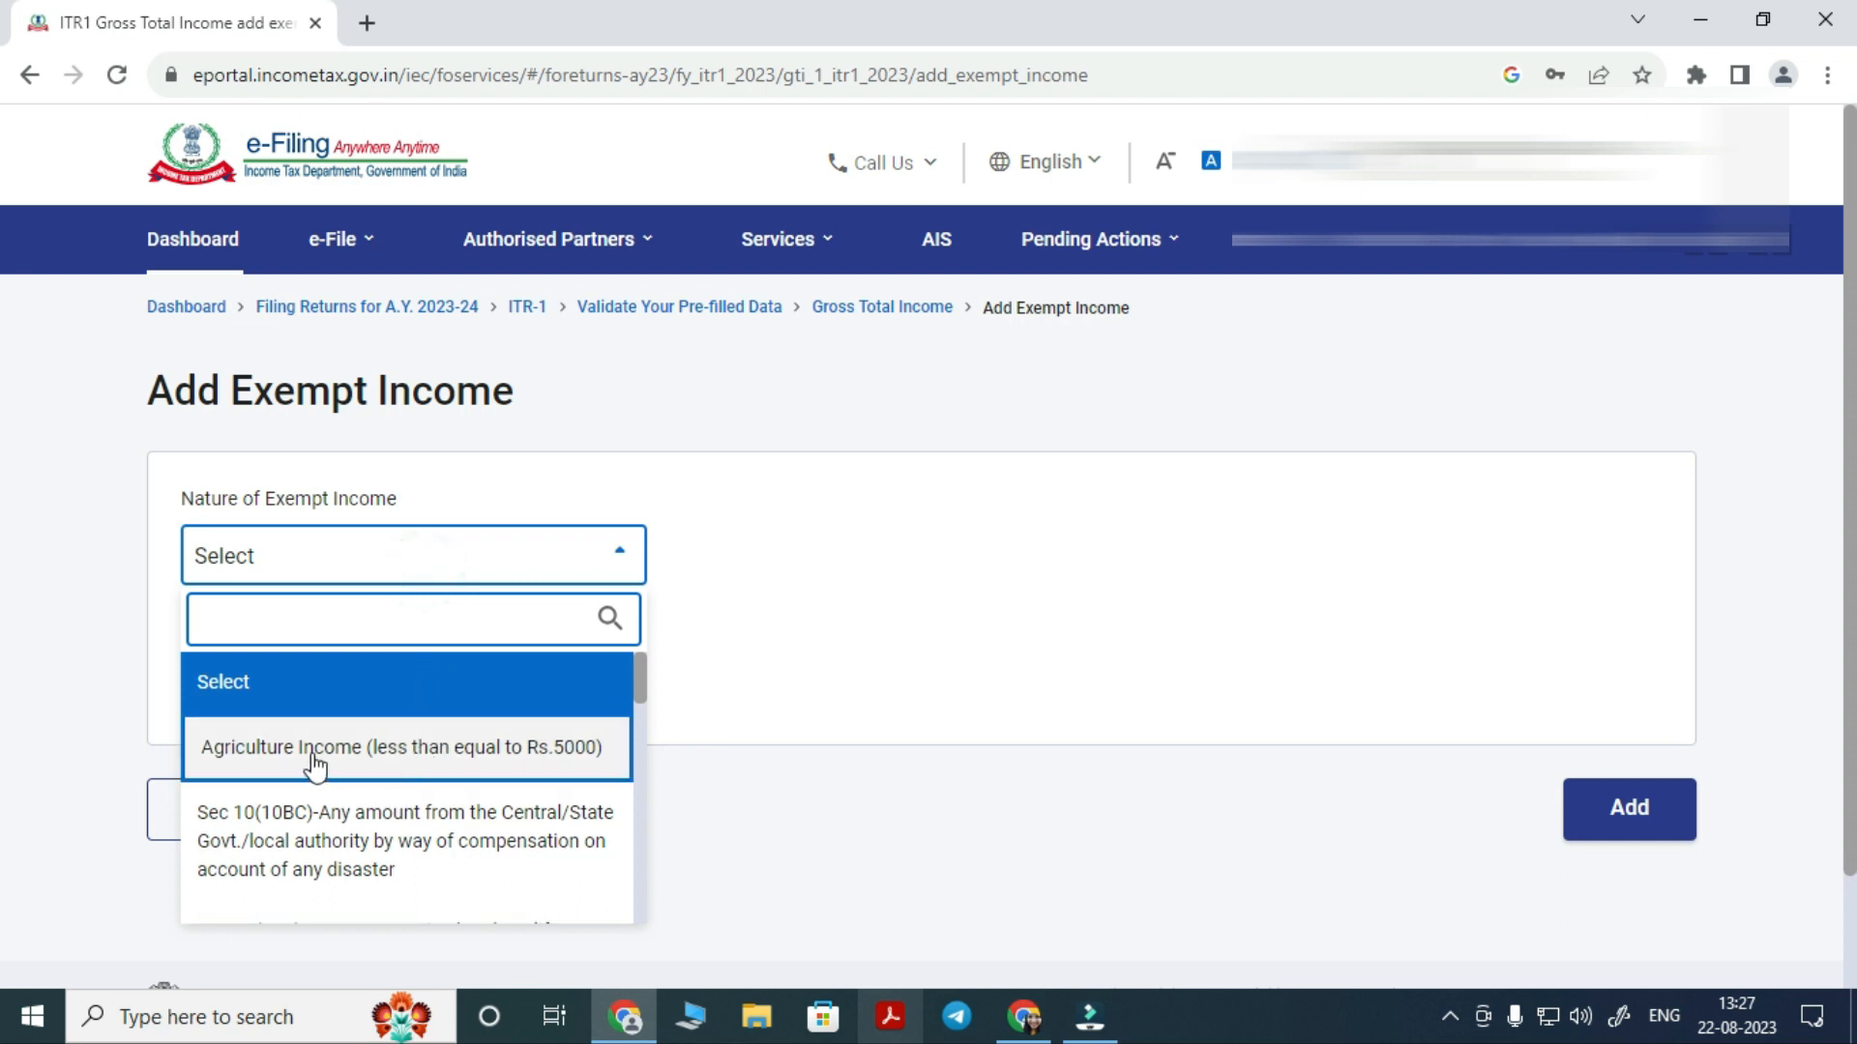
scroll(367, 767, down, 1)
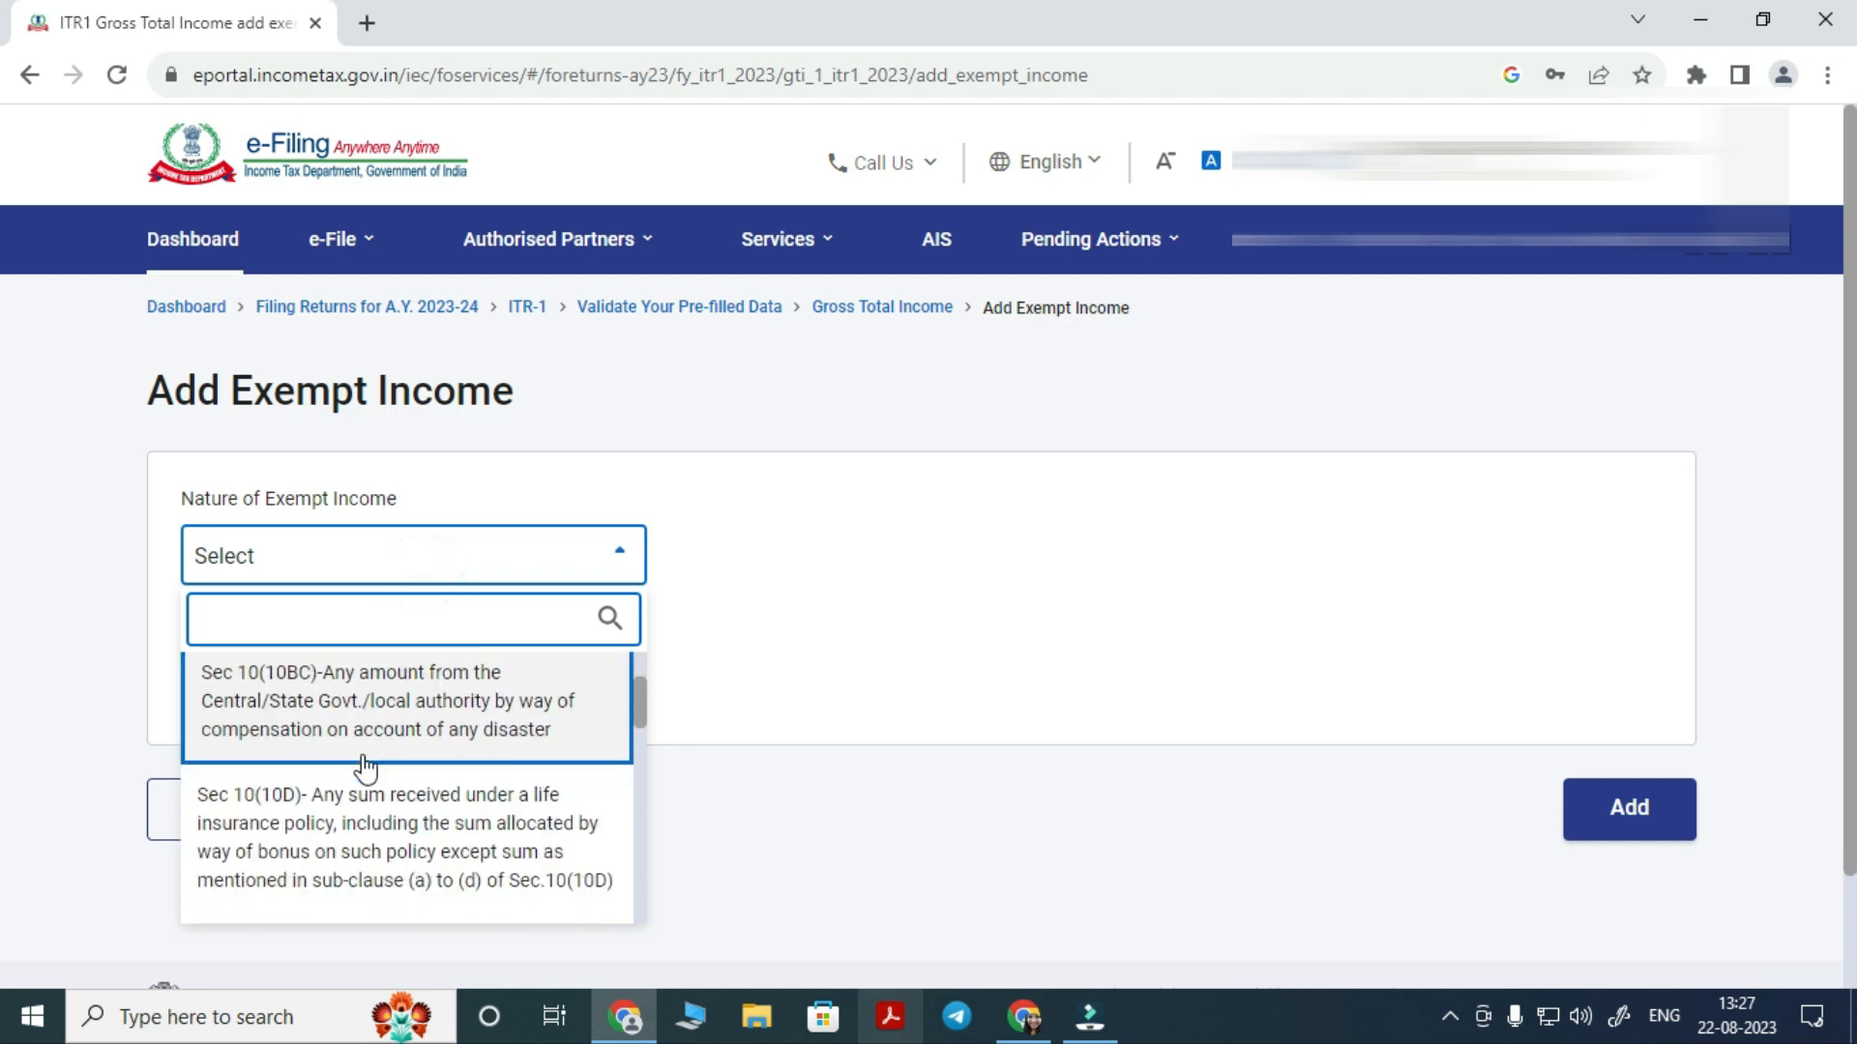
scroll(397, 763, down, 4)
scroll(398, 765, down, 5)
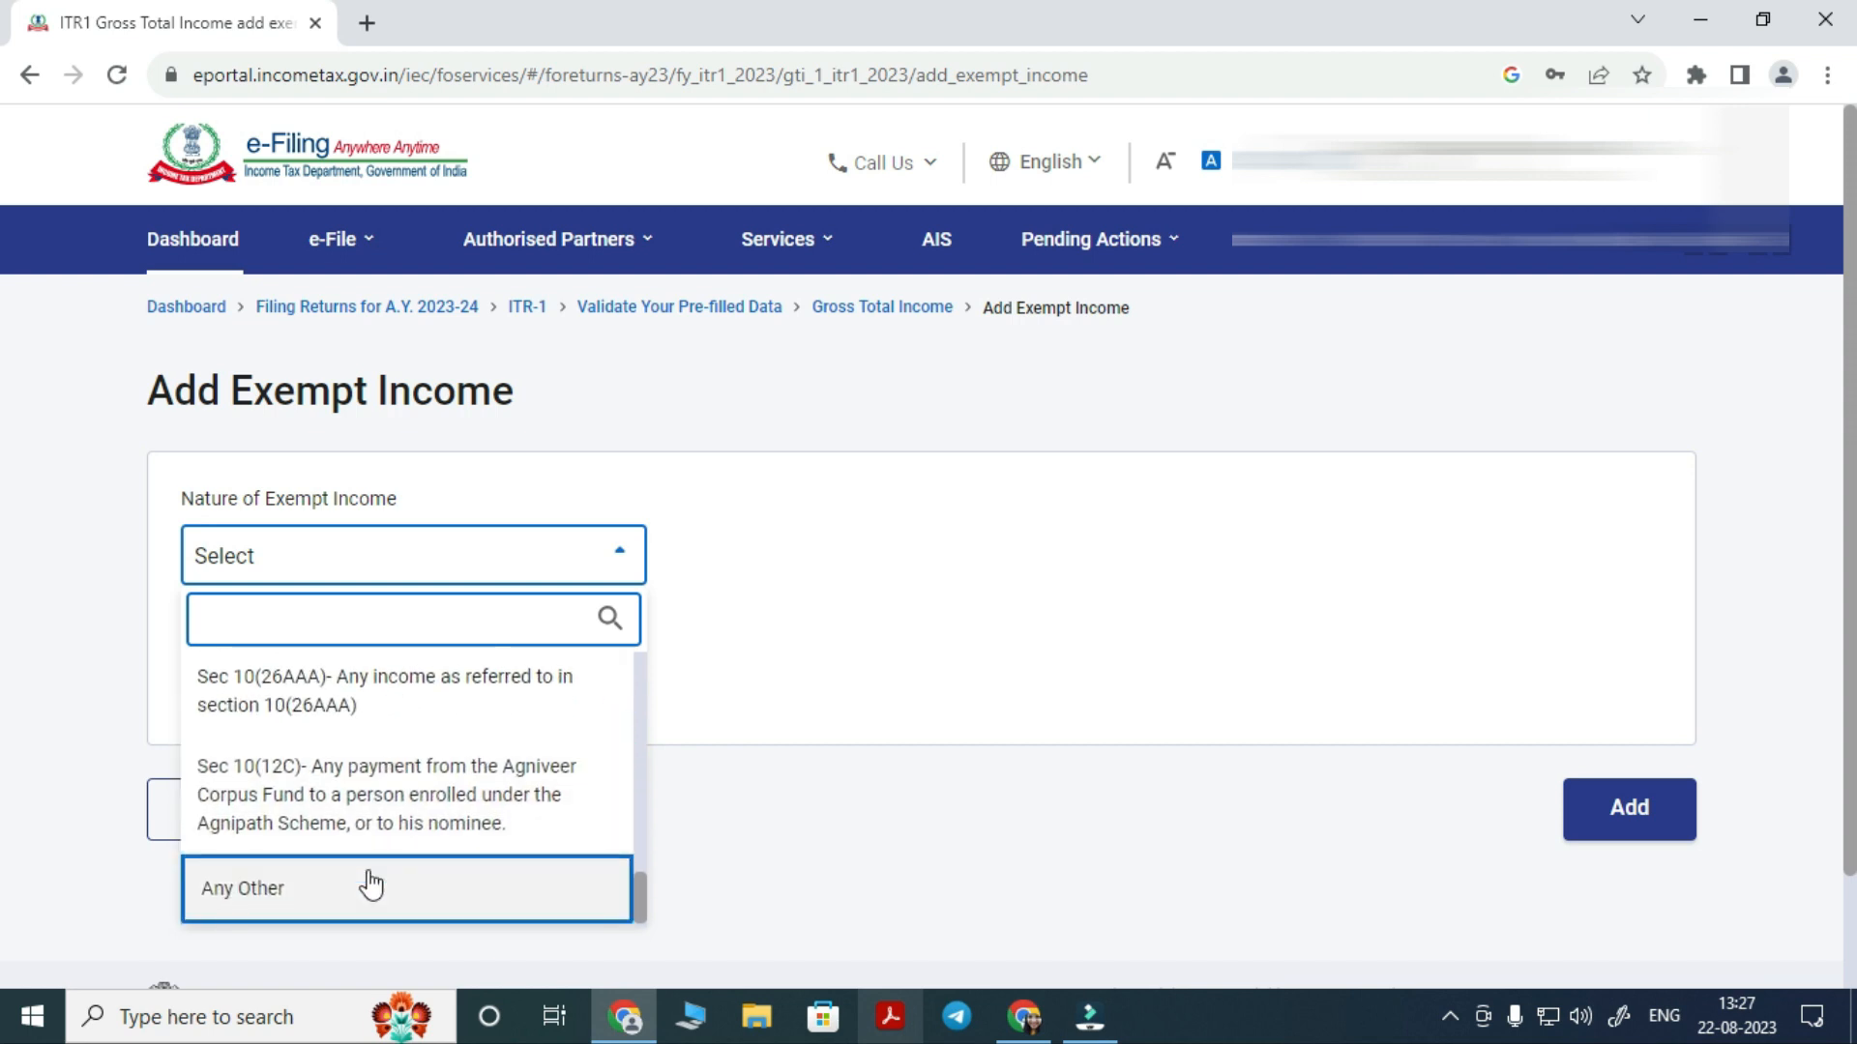
click(370, 884)
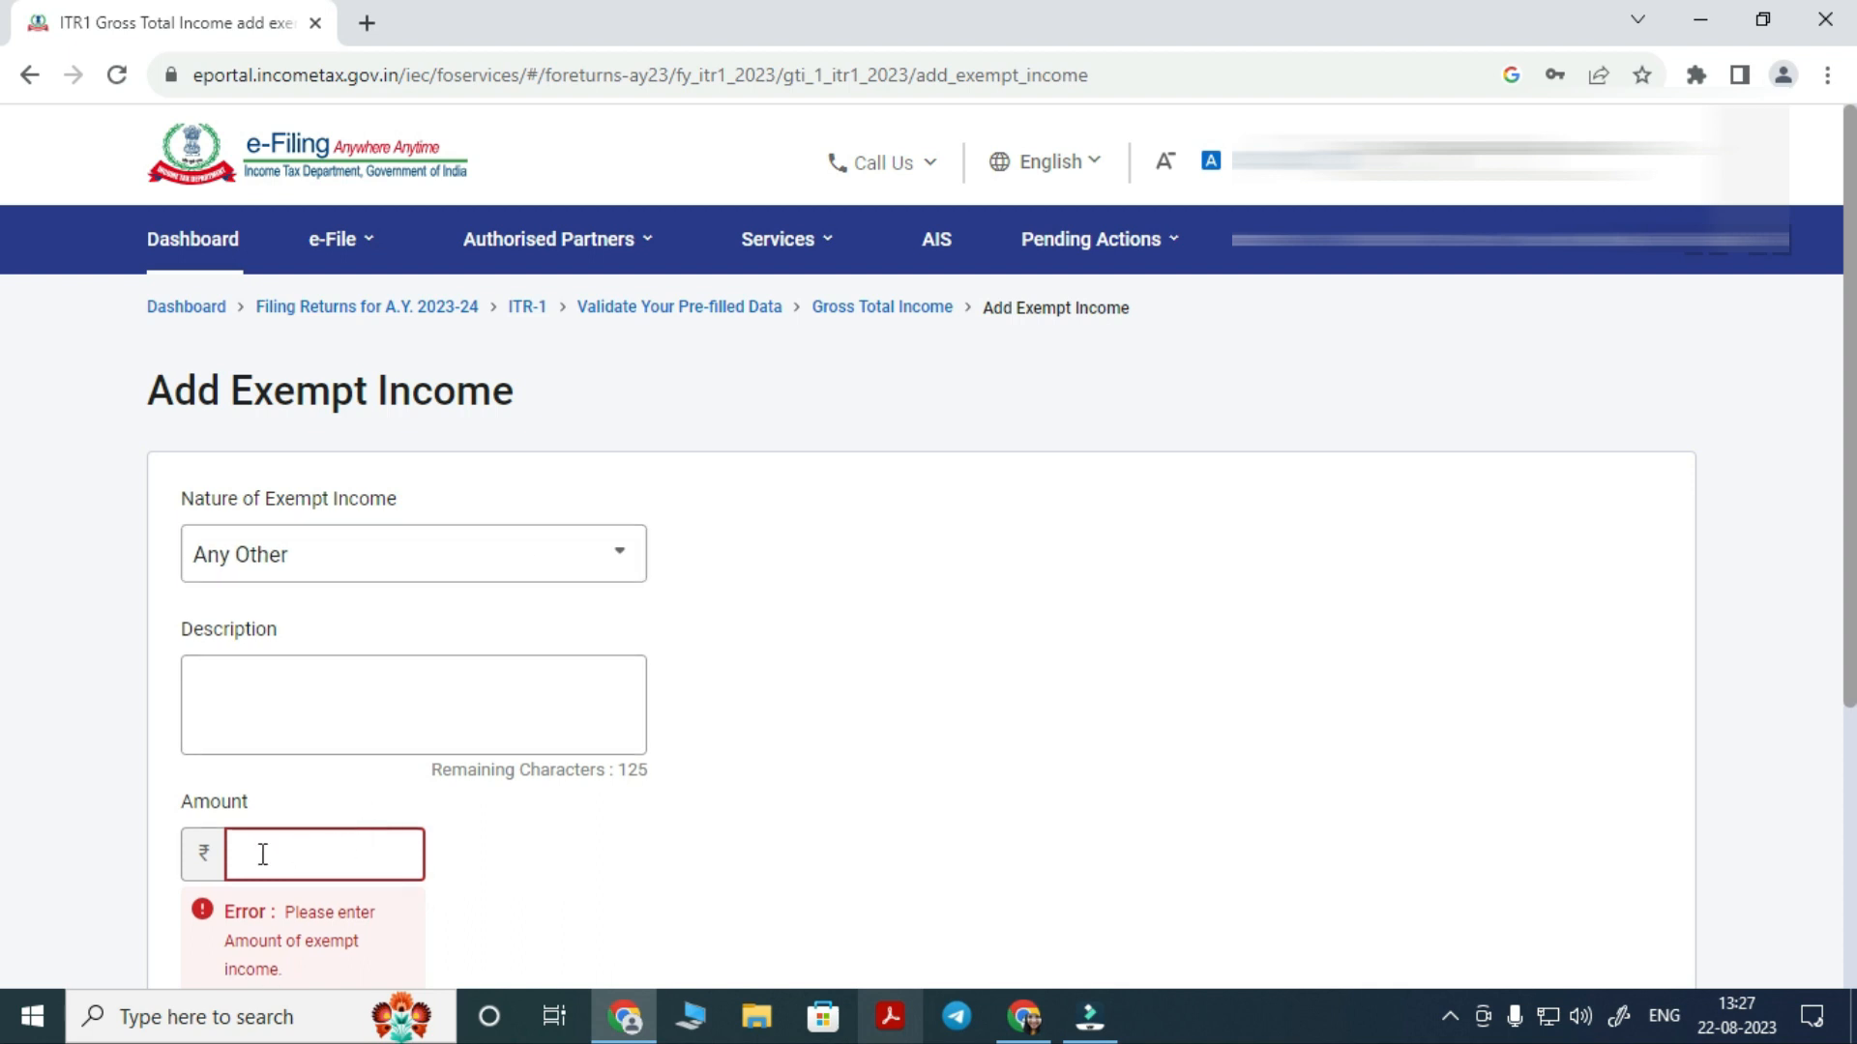
click(329, 725)
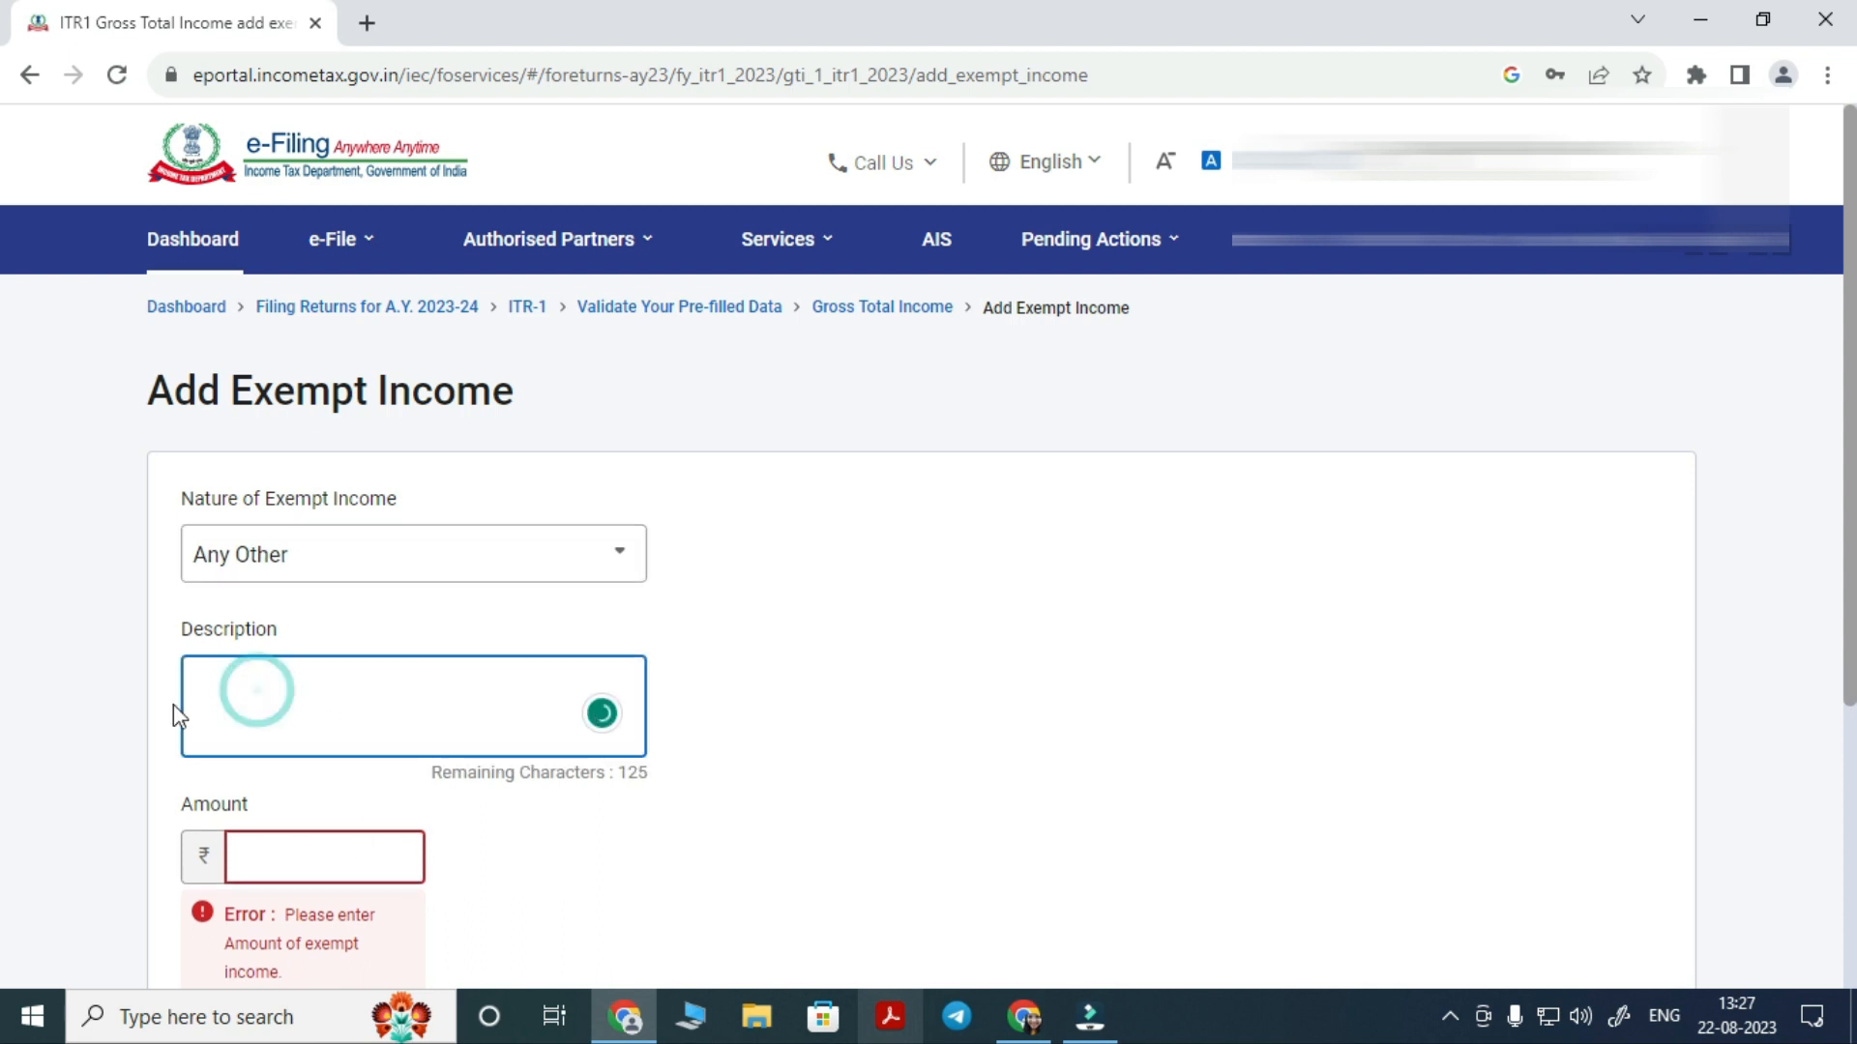
Reset the nature of exempt income to Select and submit the exempt income form with the amount left blank
click(630, 565)
scroll(276, 783, up, 5)
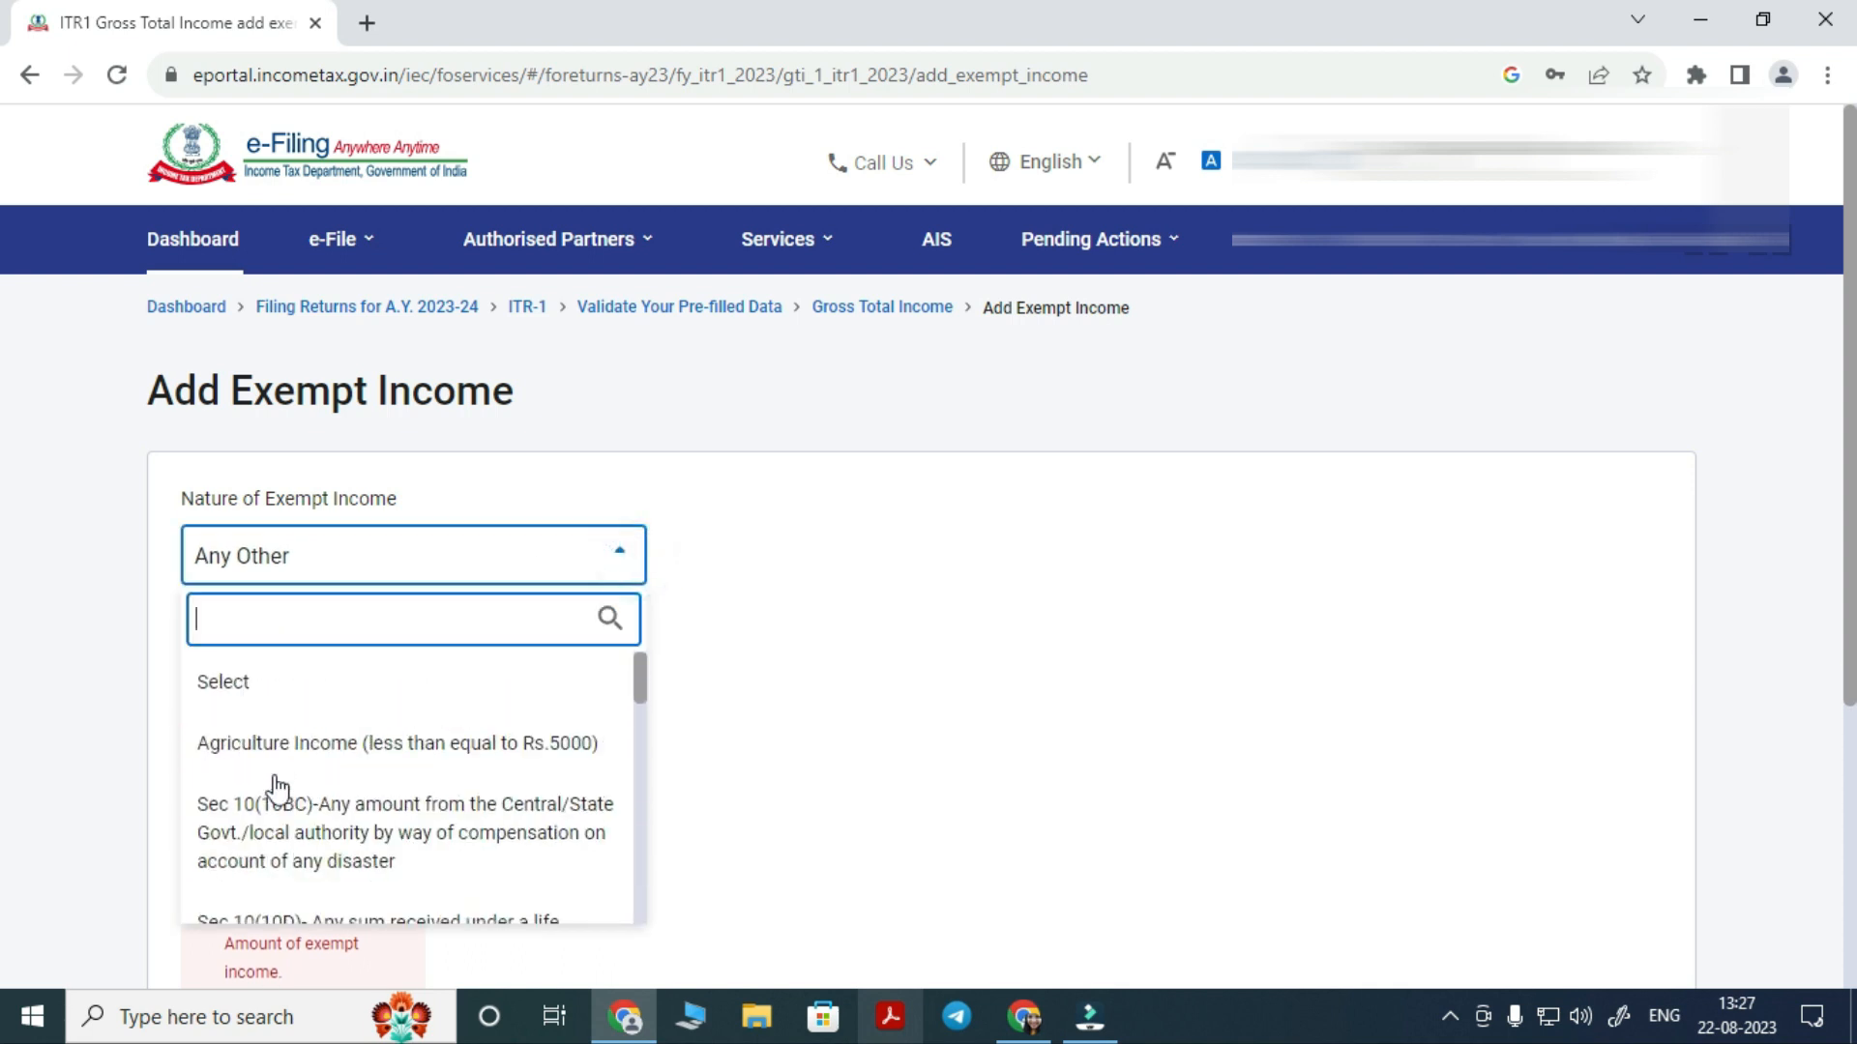
click(235, 689)
scroll(957, 693, down, 2)
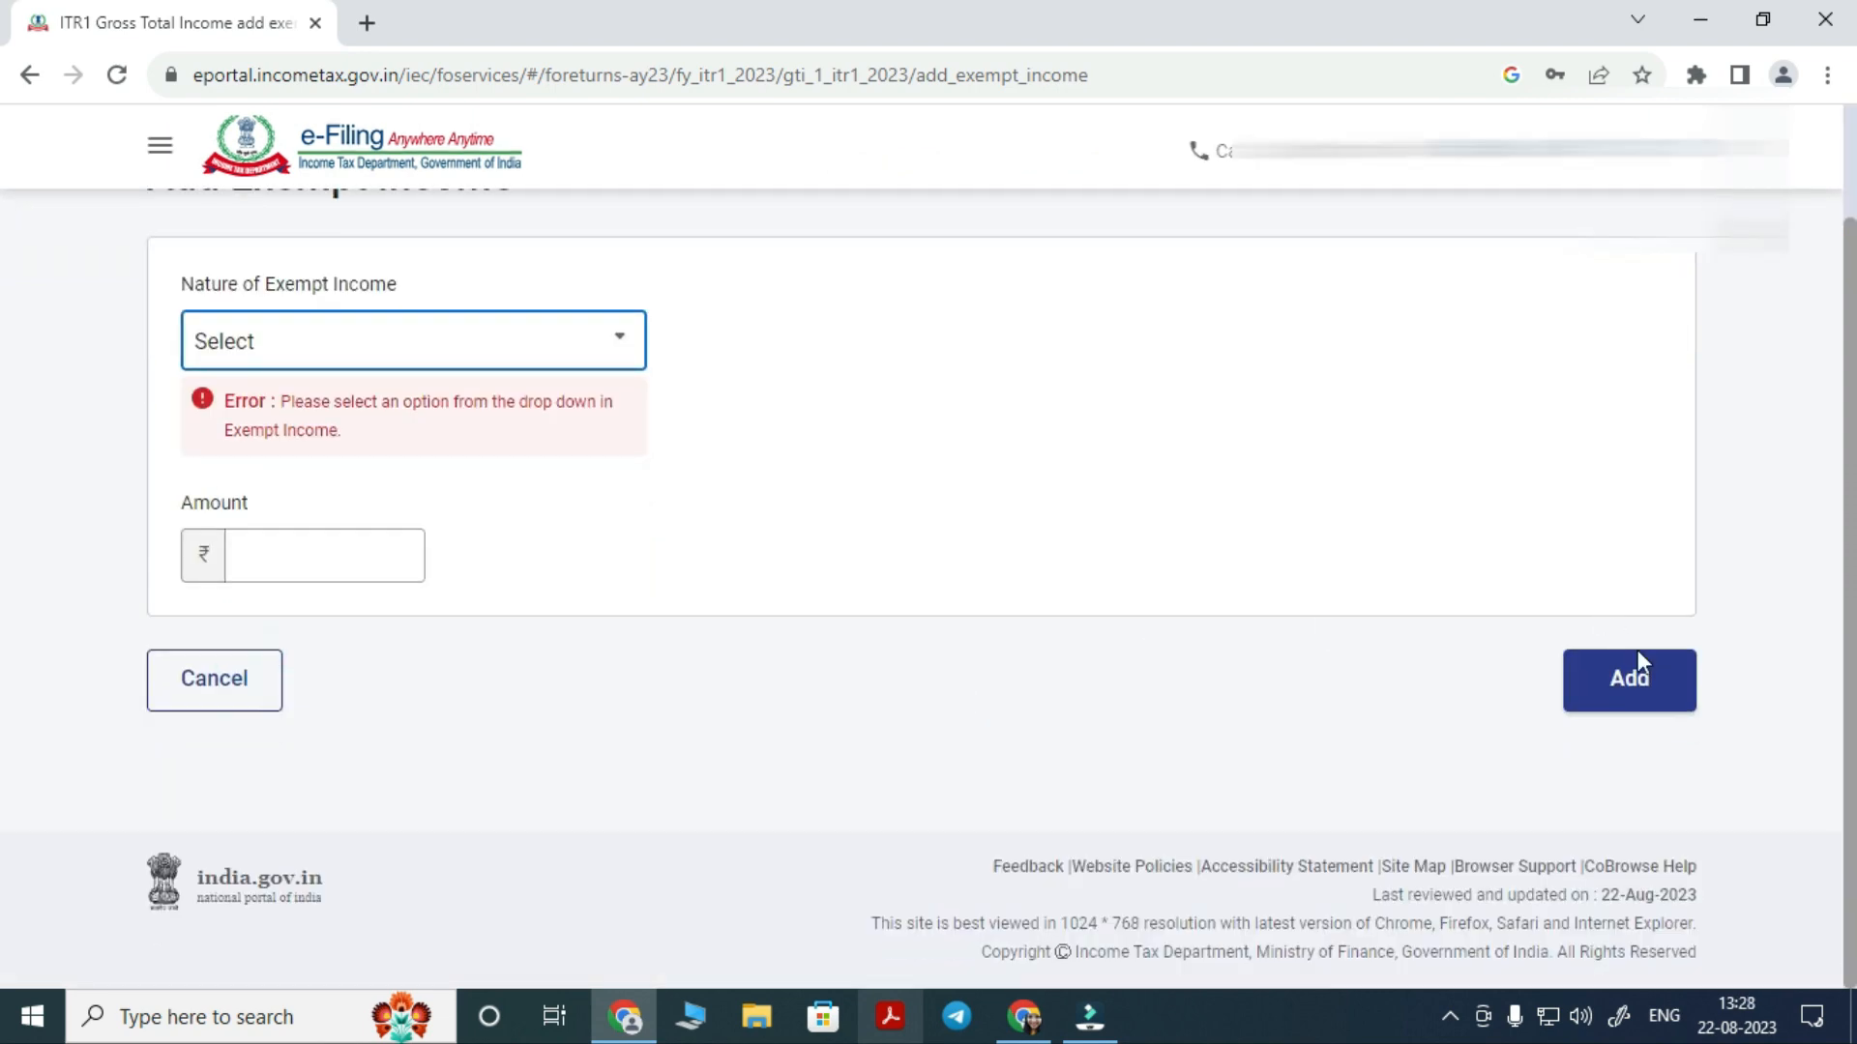
click(1647, 685)
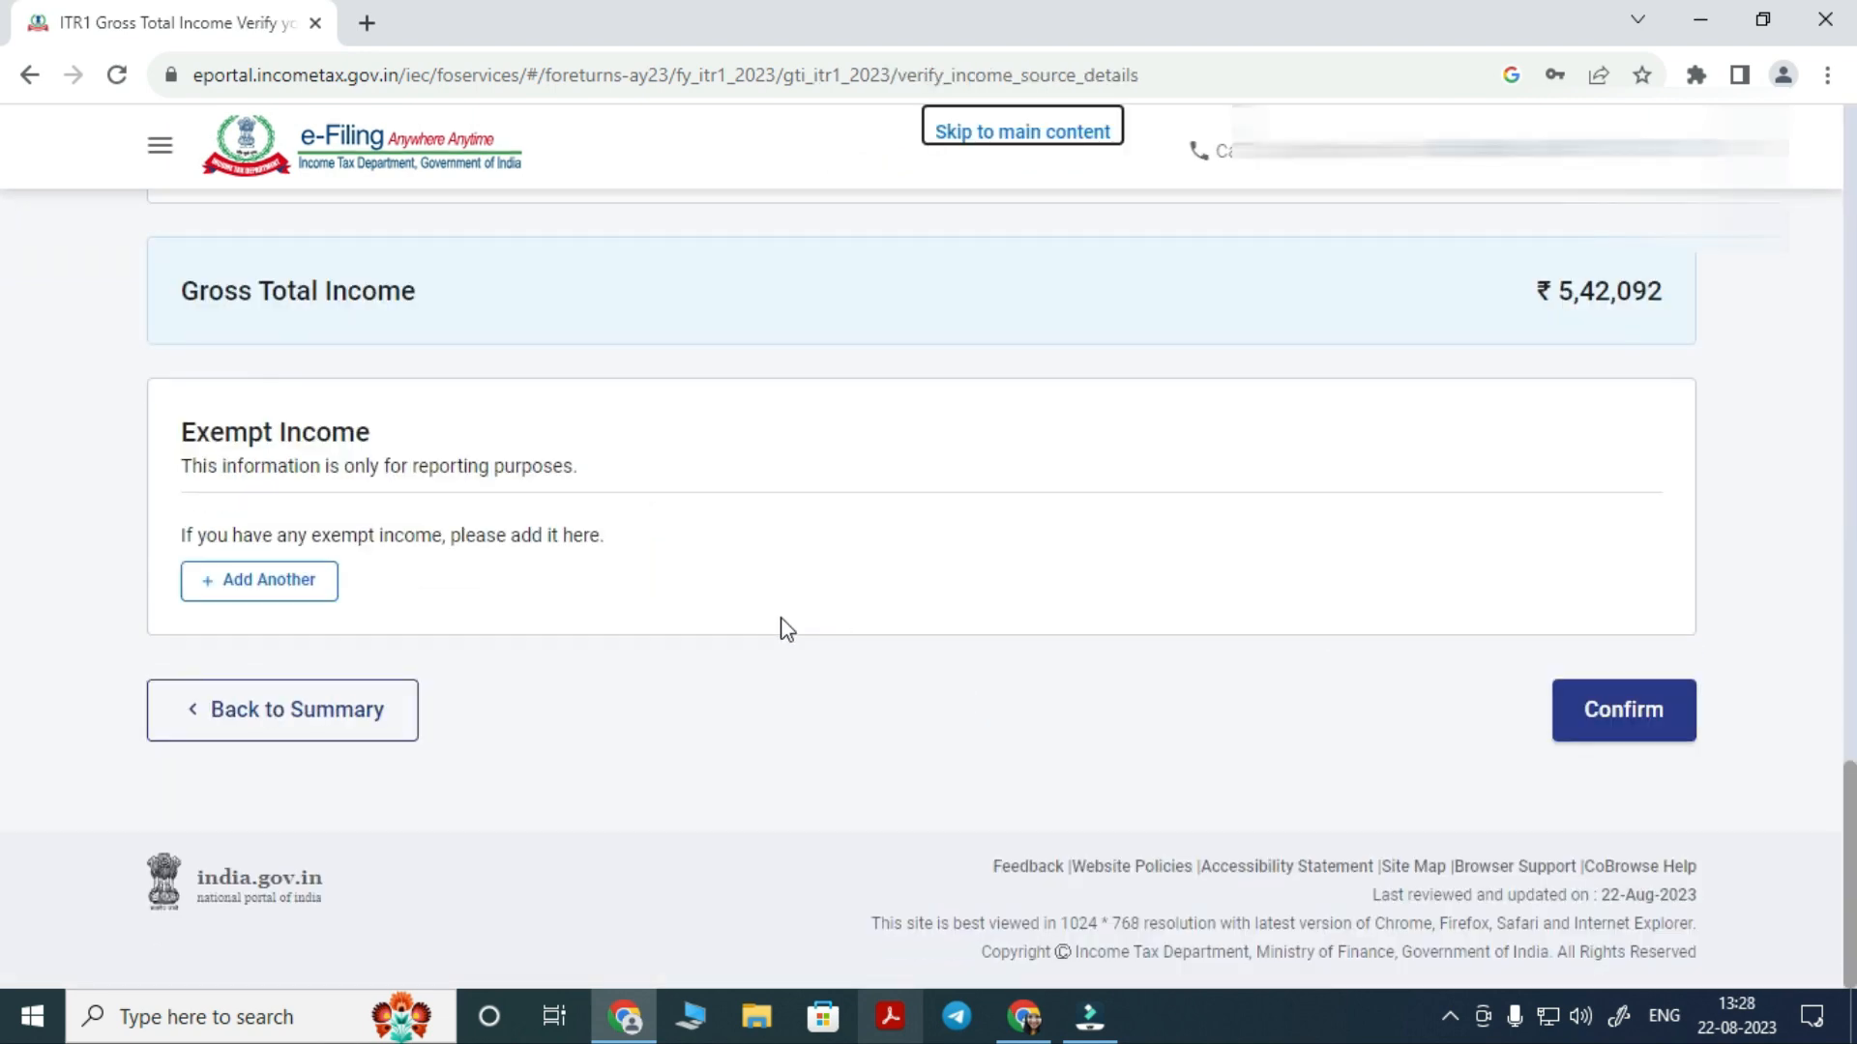
Check the income source details once more and confirm the Gross Total Income section
scroll(784, 630, up, 5)
scroll(789, 629, down, 5)
click(1623, 710)
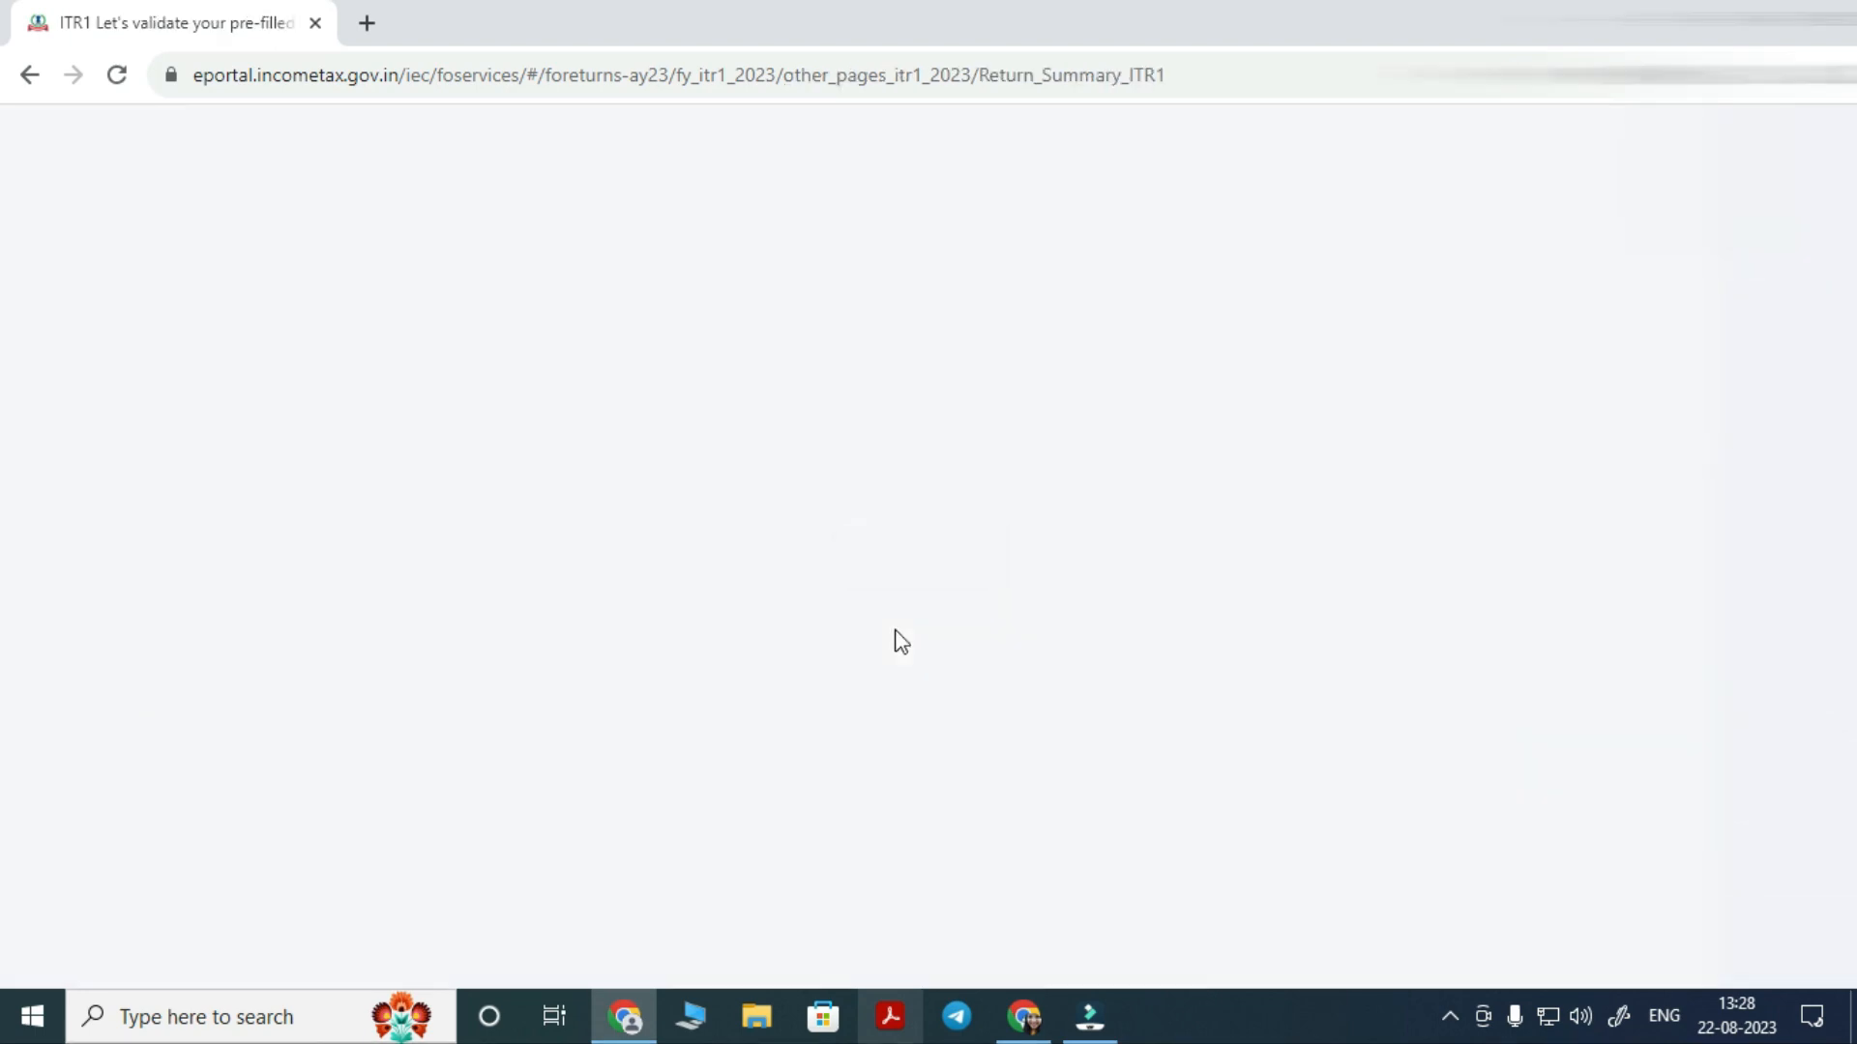
Open the Total Deductions section and continue to the deductions verification page, leaving all the eligibility questions unanswered
scroll(887, 641, down, 5)
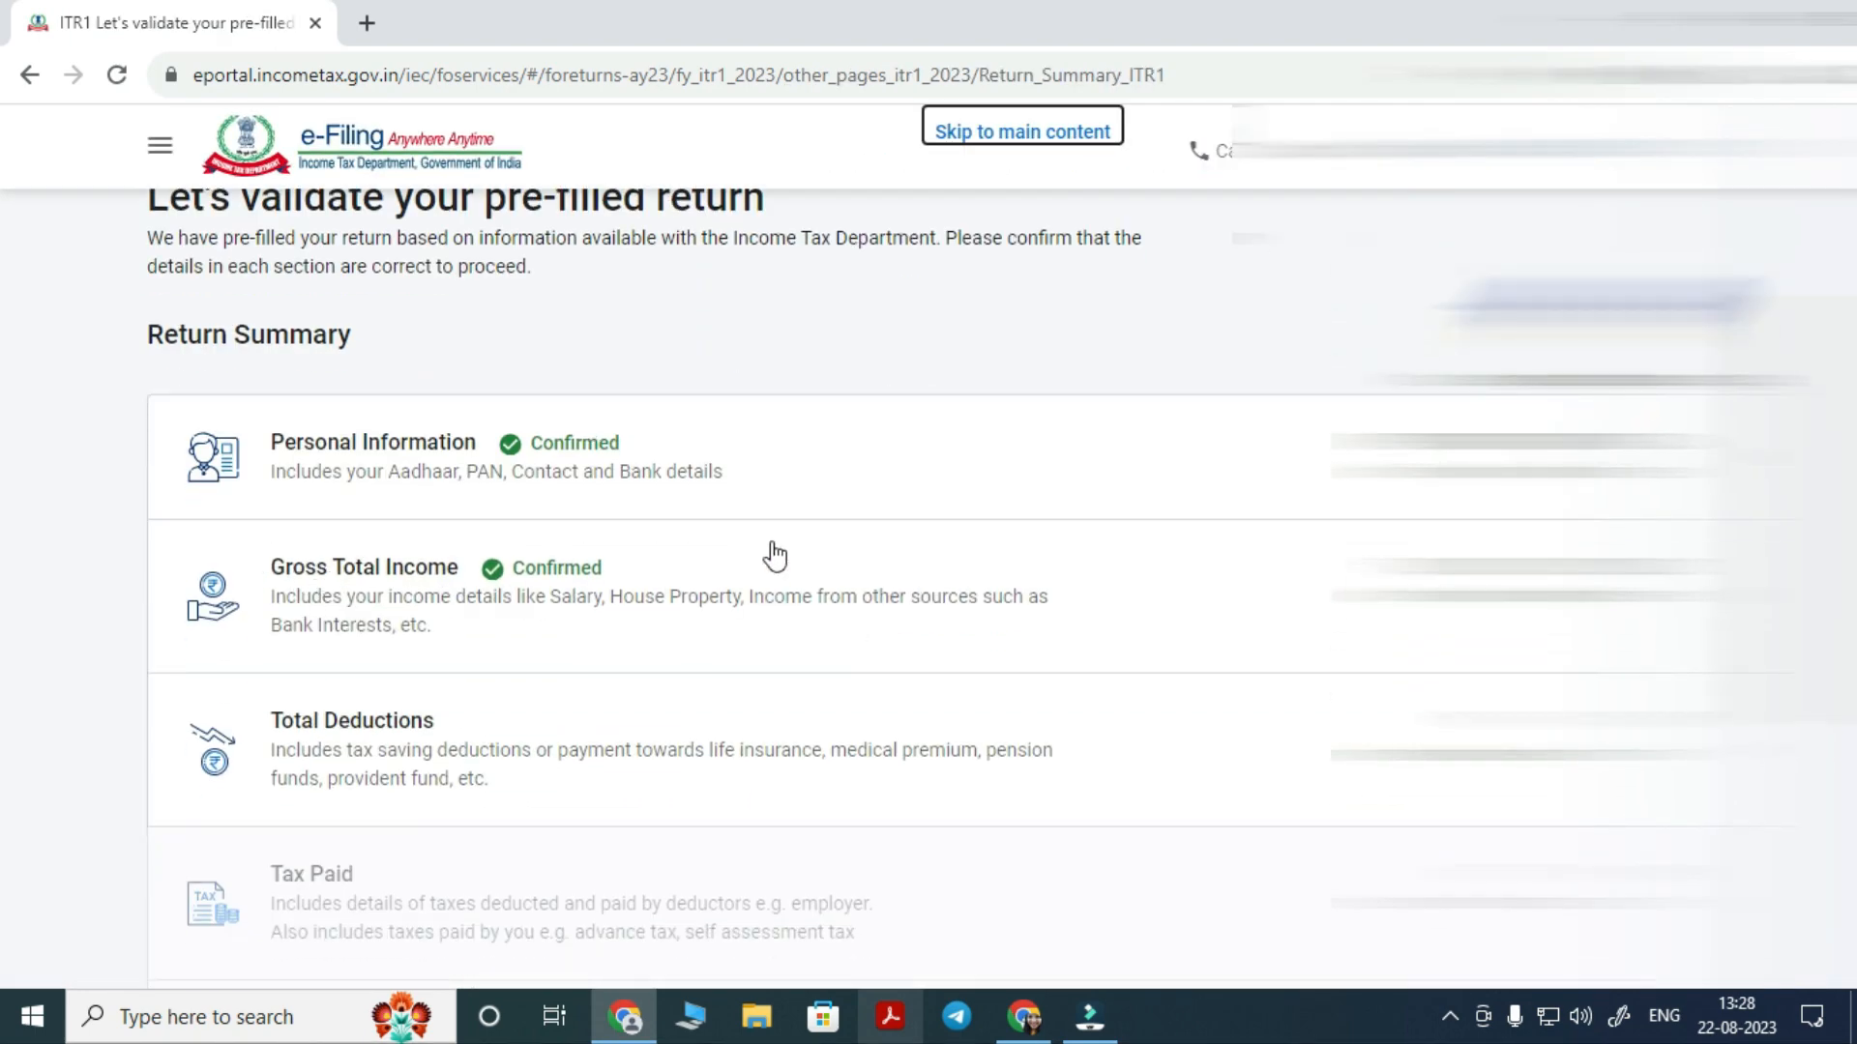
scroll(854, 572, down, 3)
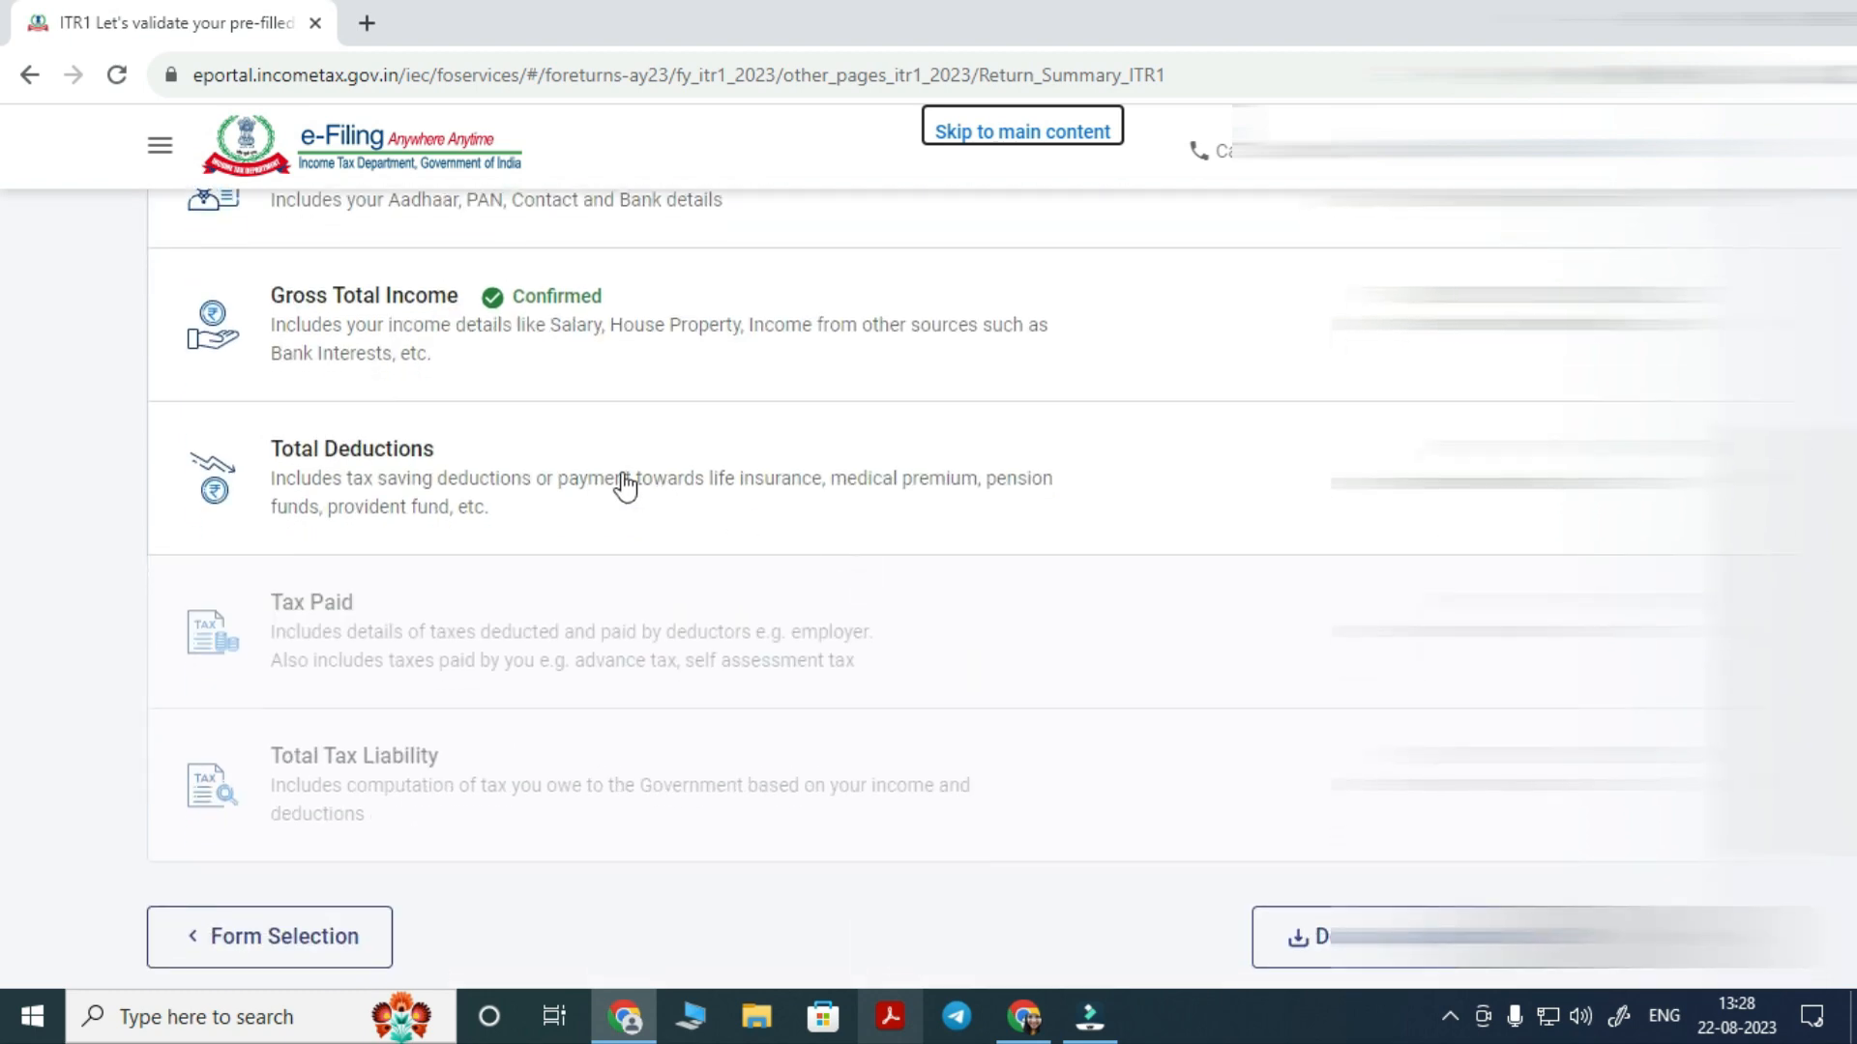
click(339, 484)
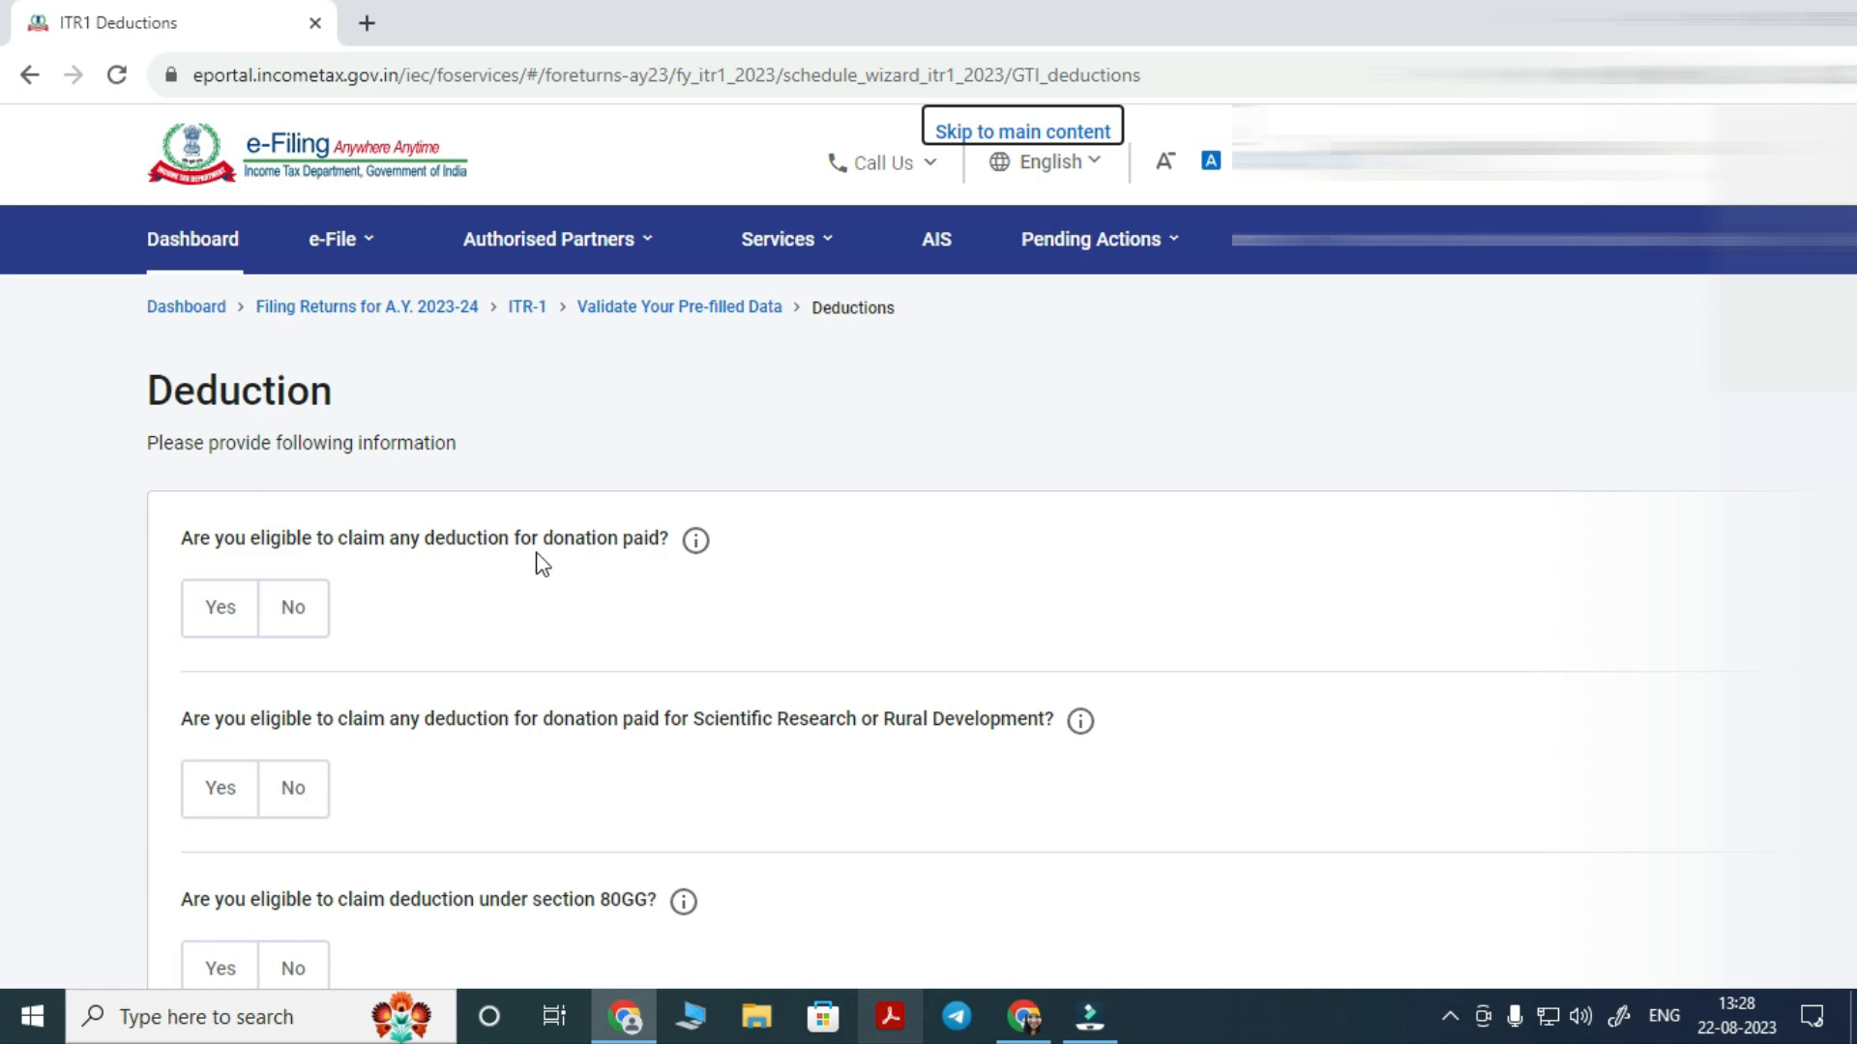
scroll(539, 564, down, 7)
scroll(539, 564, down, 10)
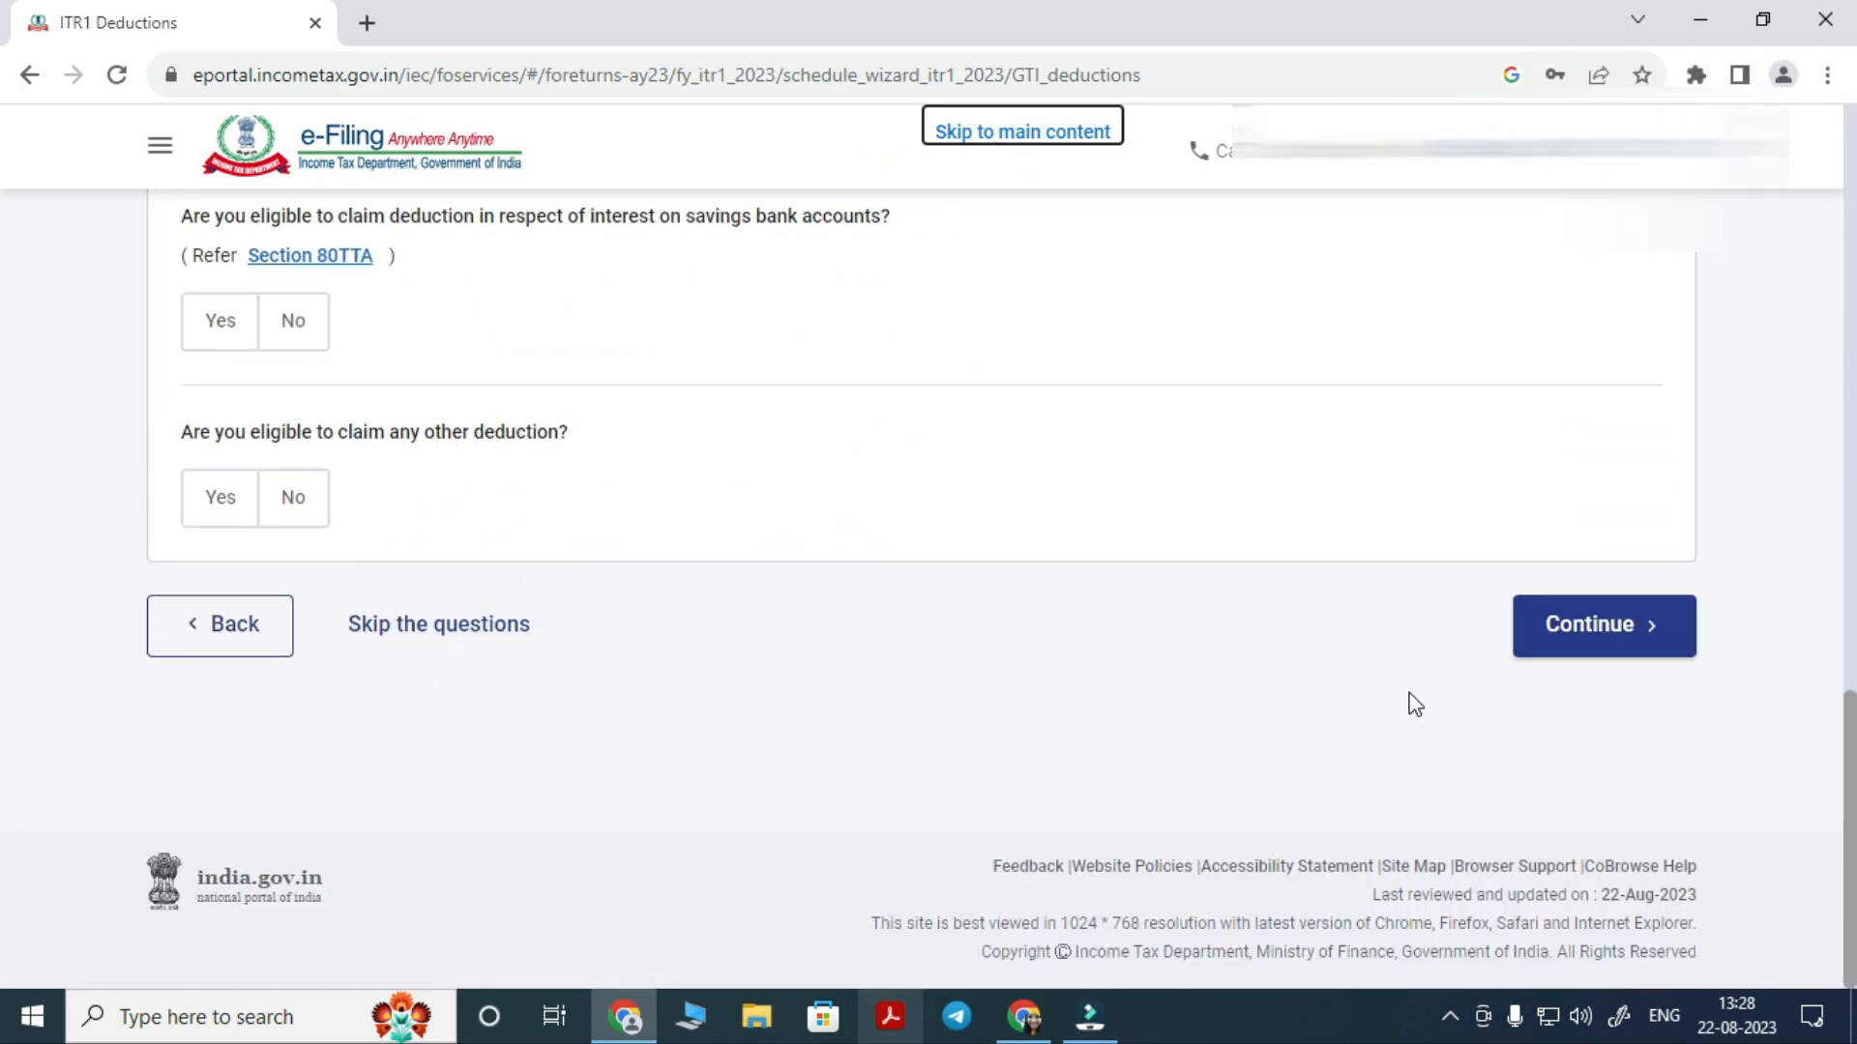
click(1533, 640)
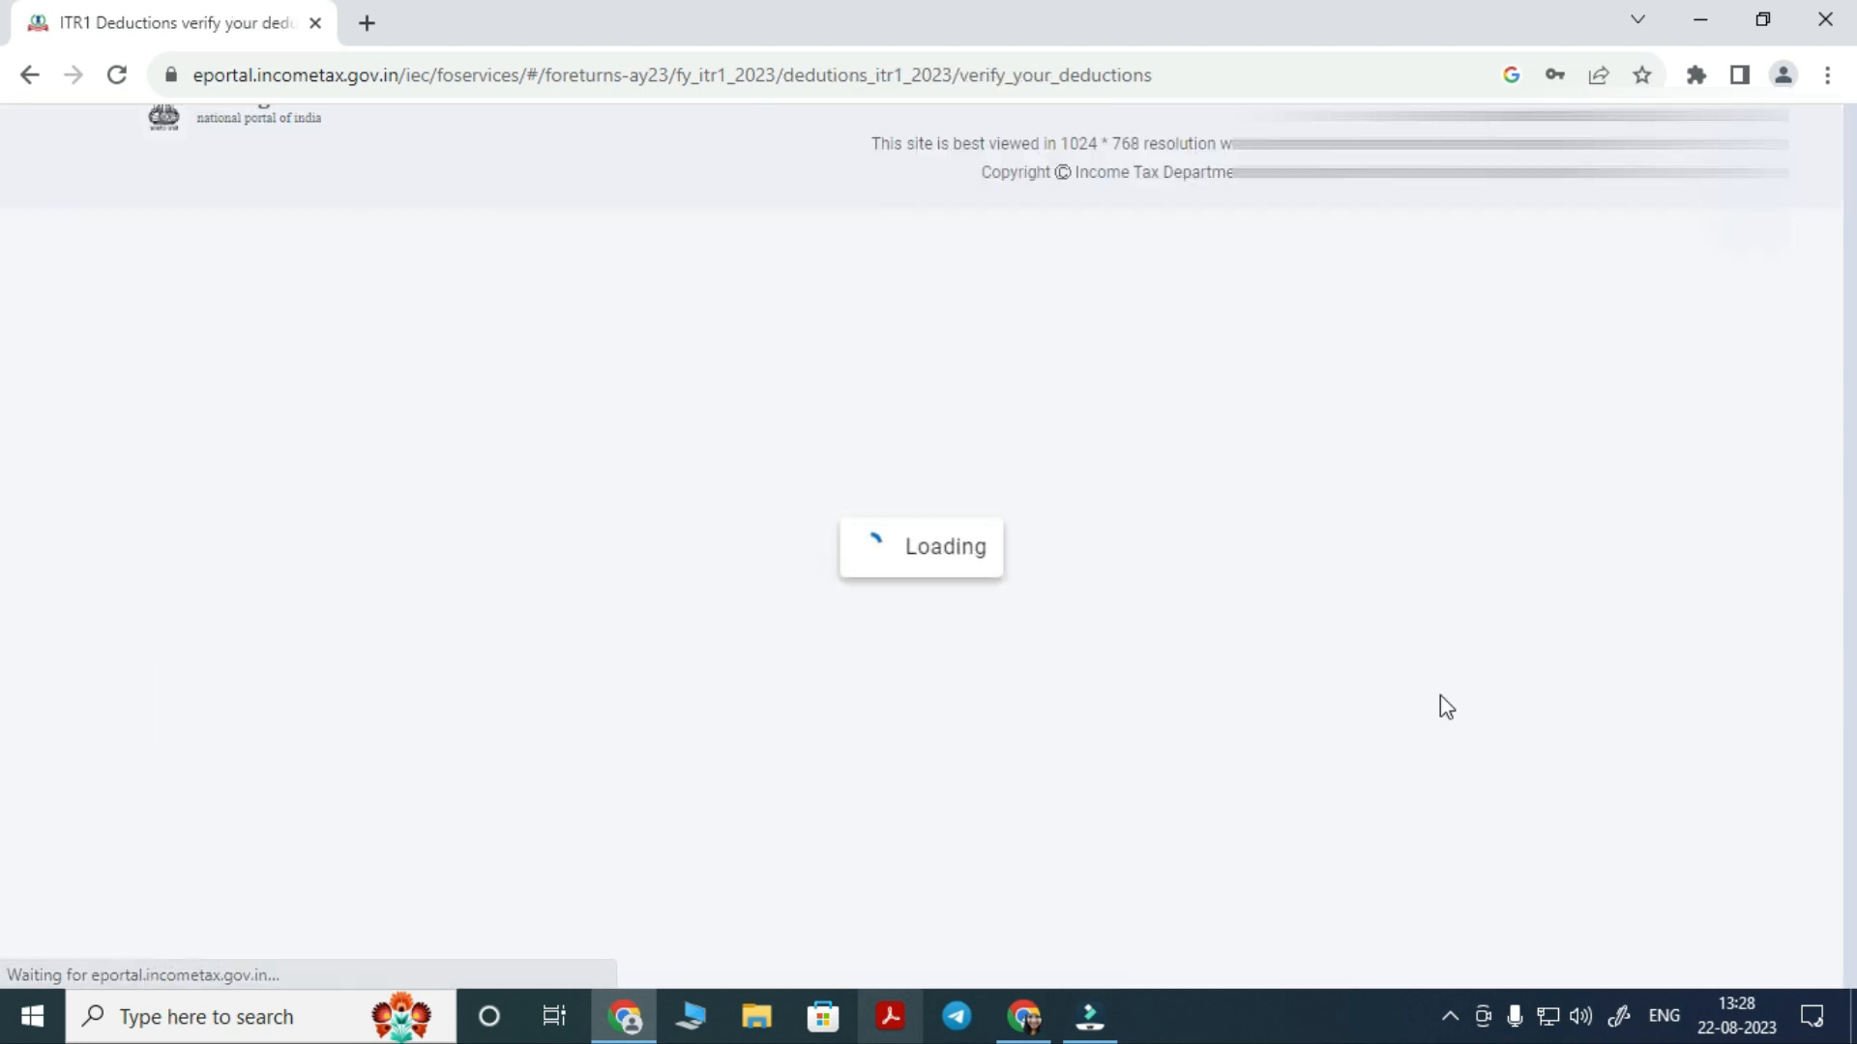
scroll(727, 594, up, 9)
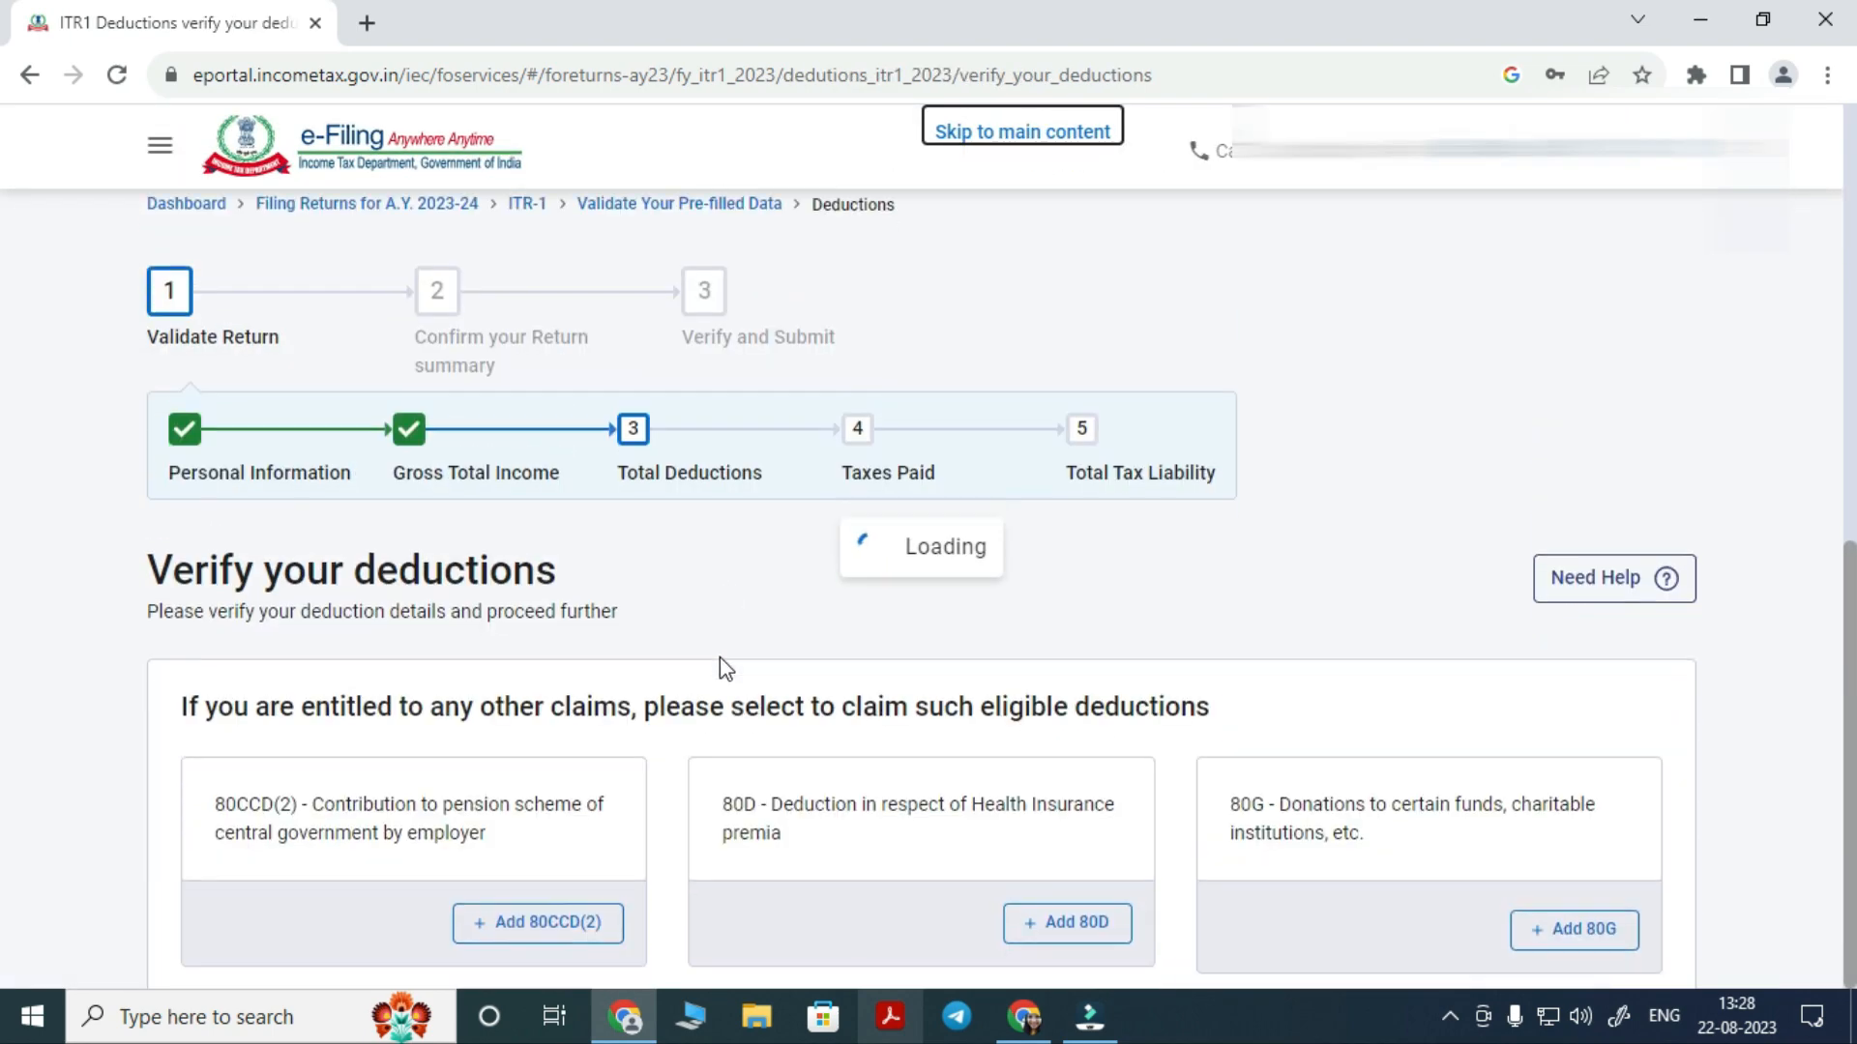
Start an 80G deduction with donation type Donations entitled for 100% deduction without qualifying limit and review the donee and donation fields
scroll(720, 657, down, 3)
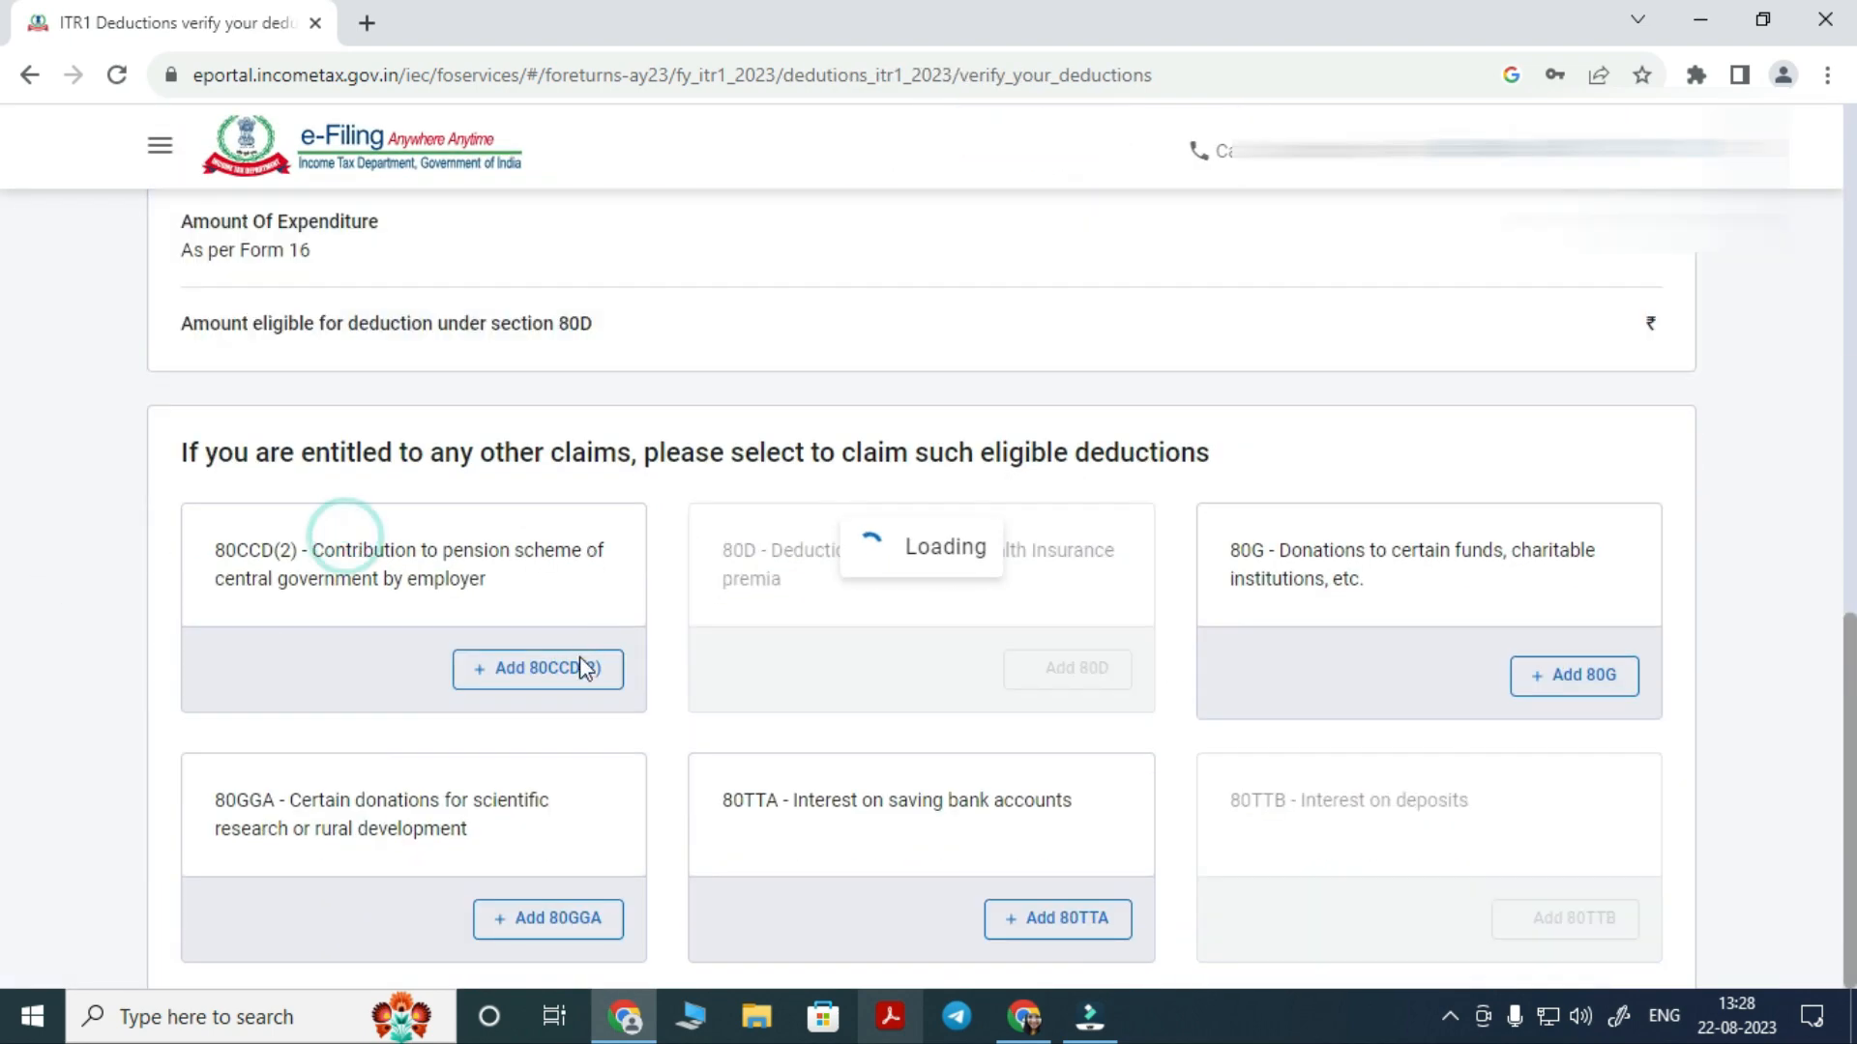
scroll(593, 629, down, 6)
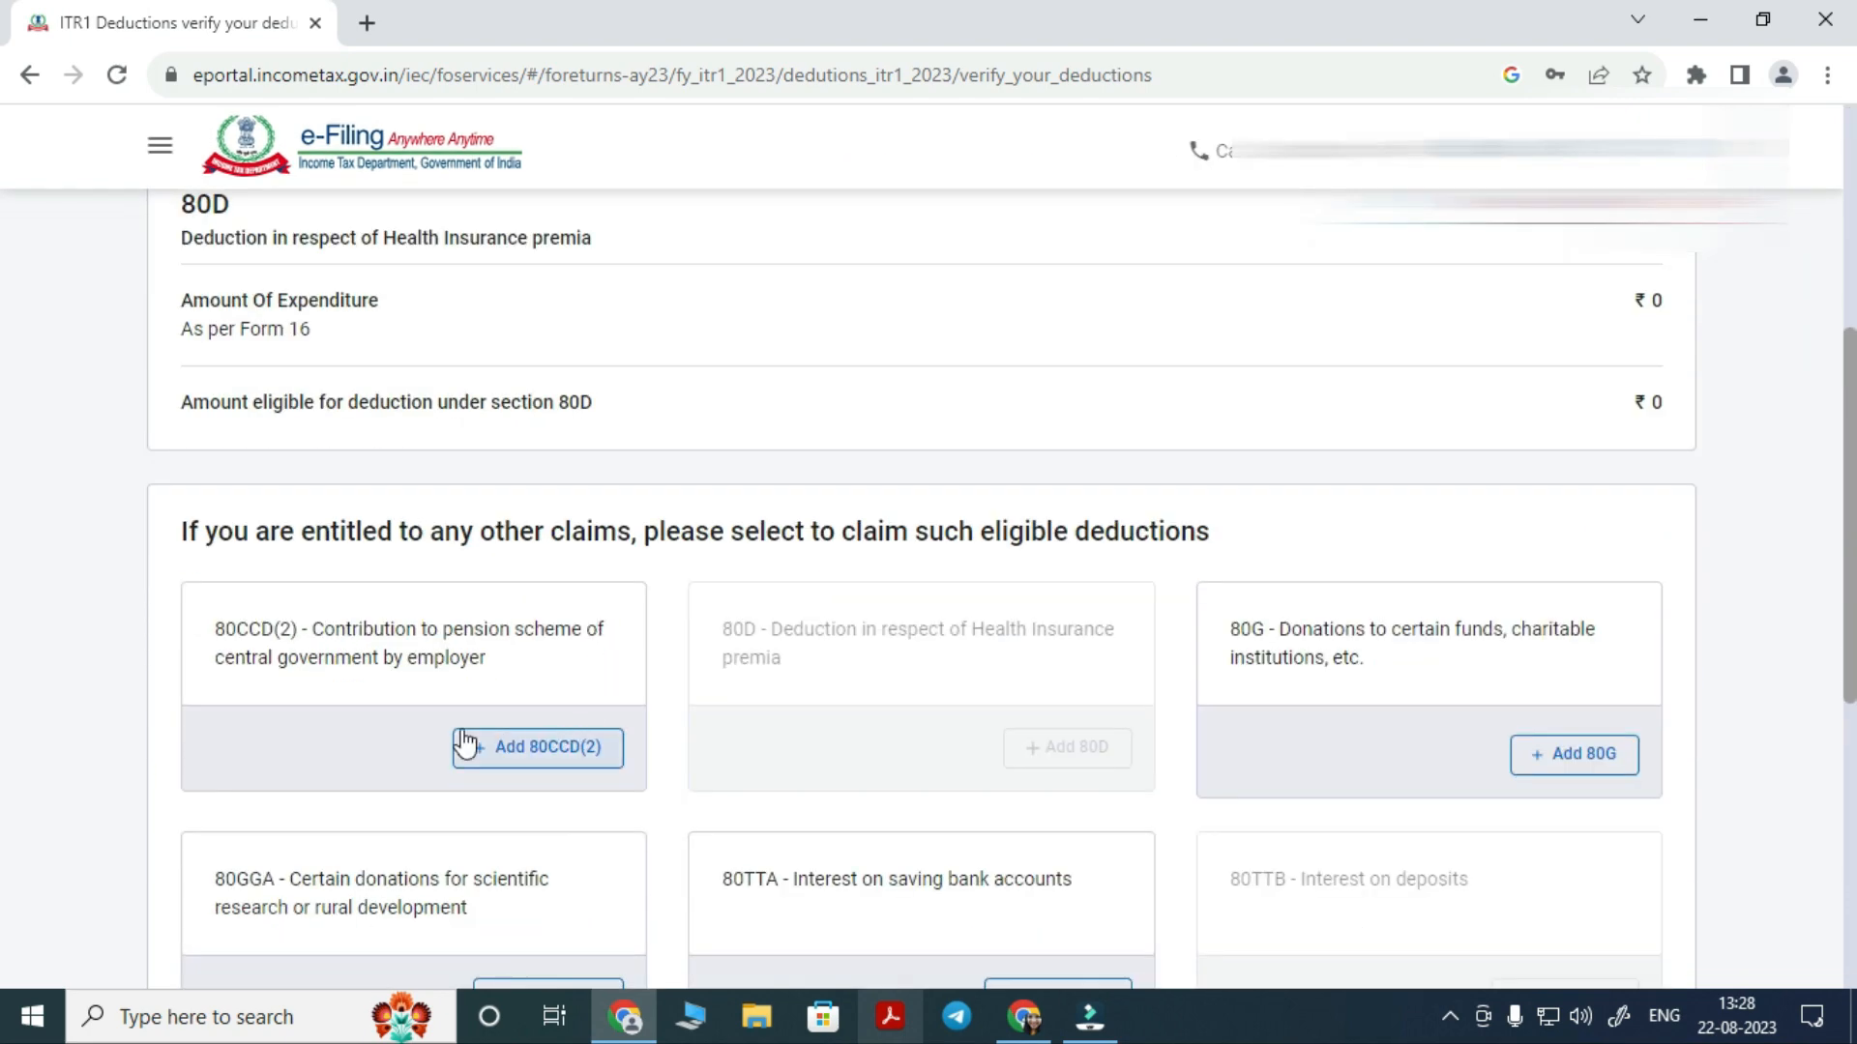
scroll(598, 733, up, 1)
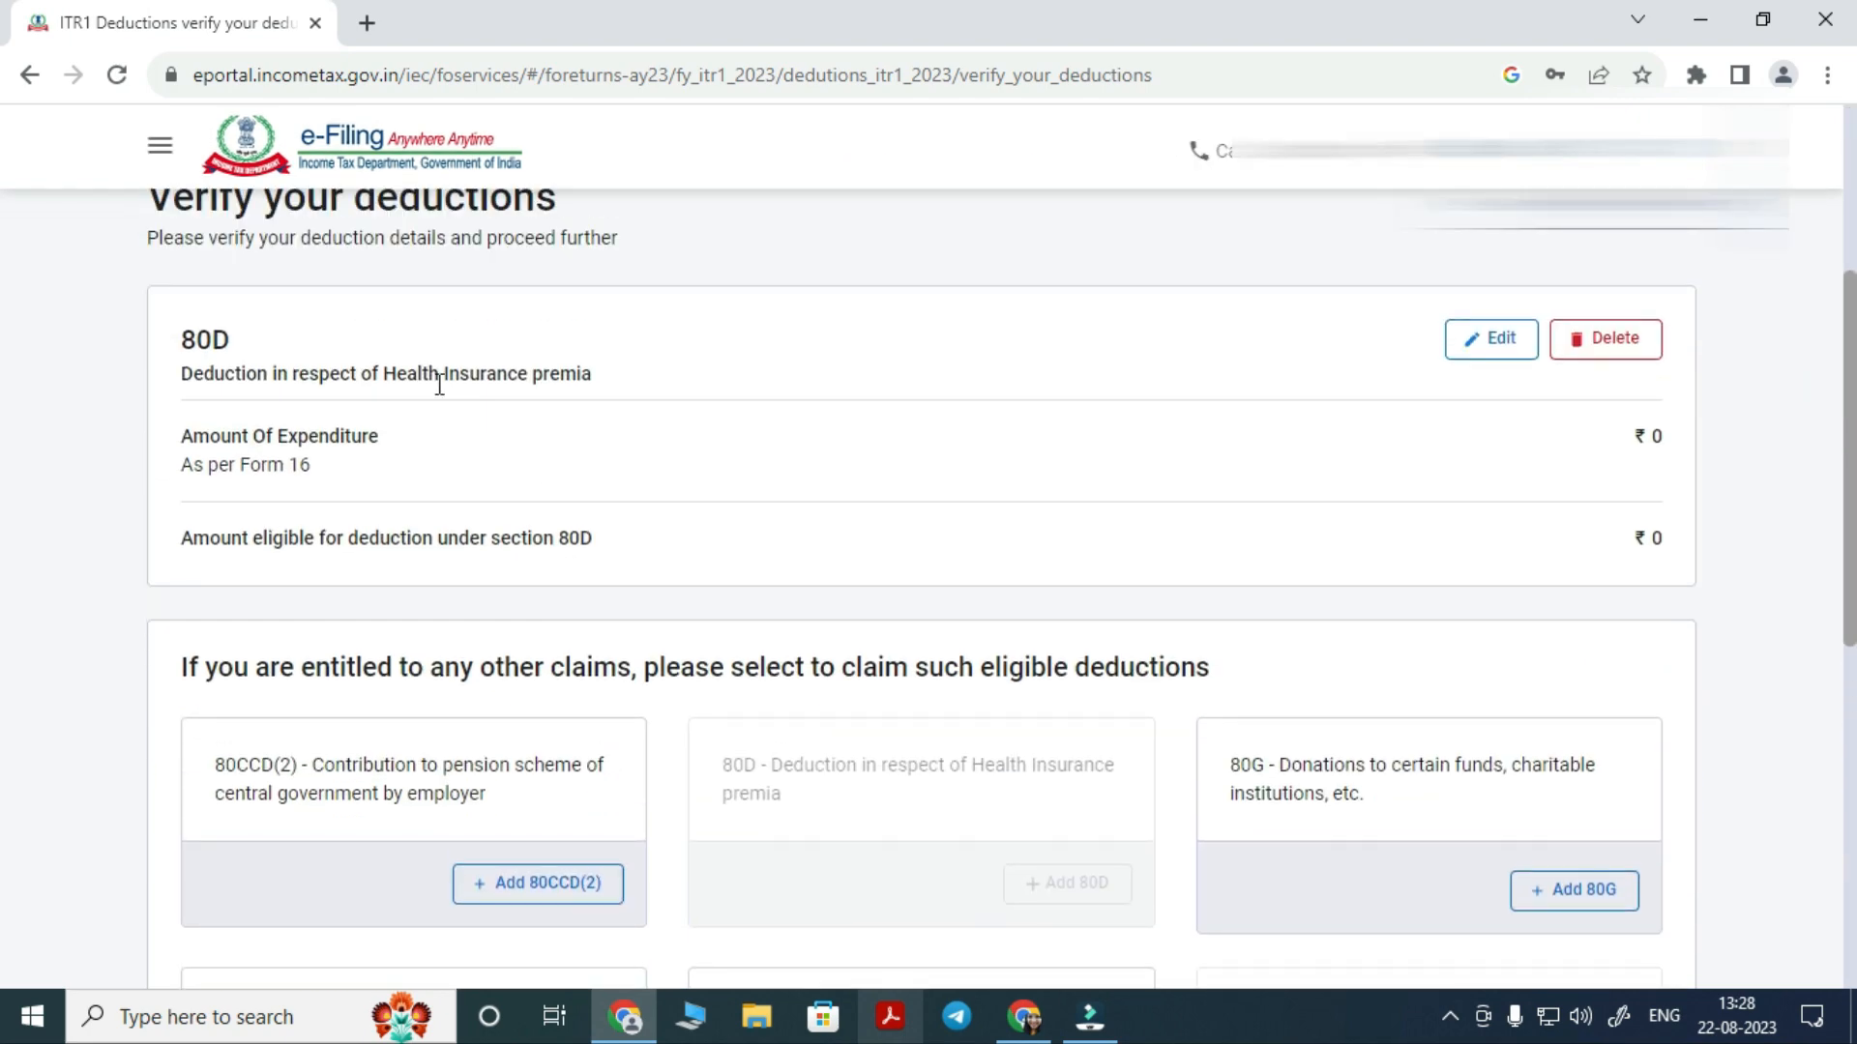
scroll(752, 580, down, 1)
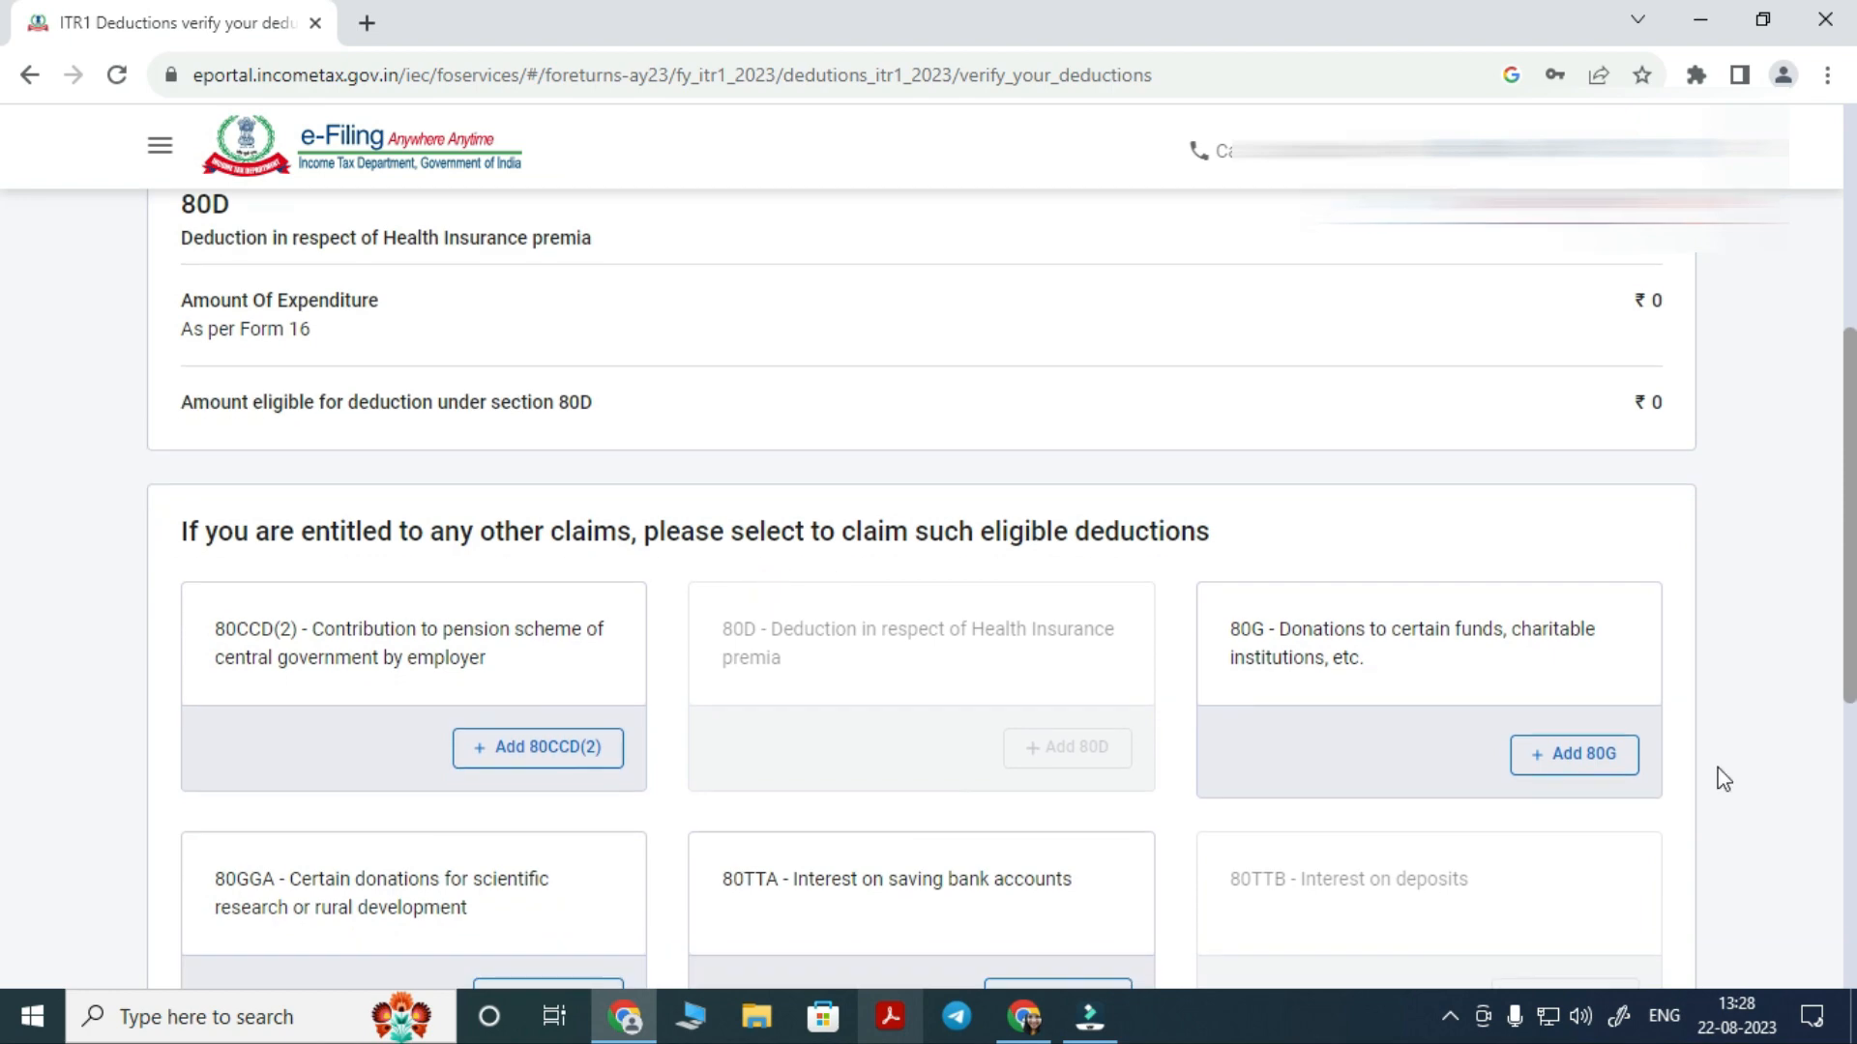
click(1597, 754)
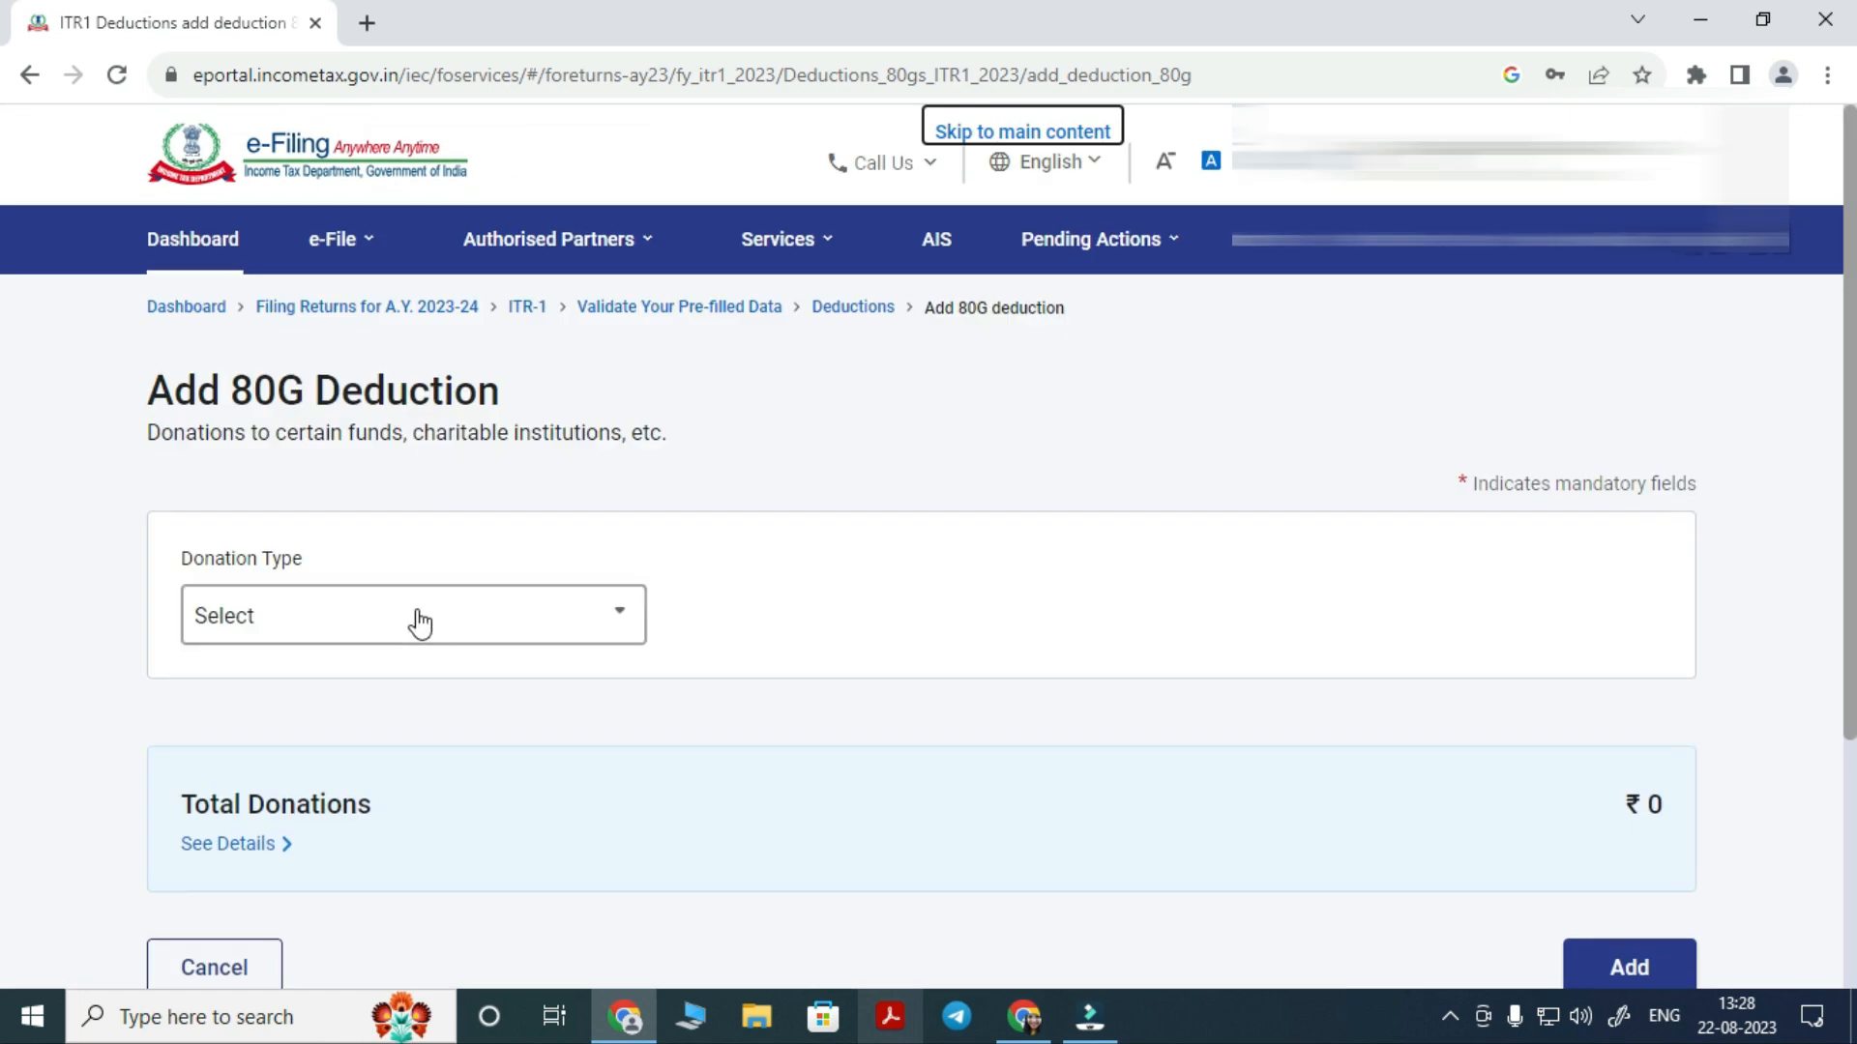
click(416, 618)
click(445, 763)
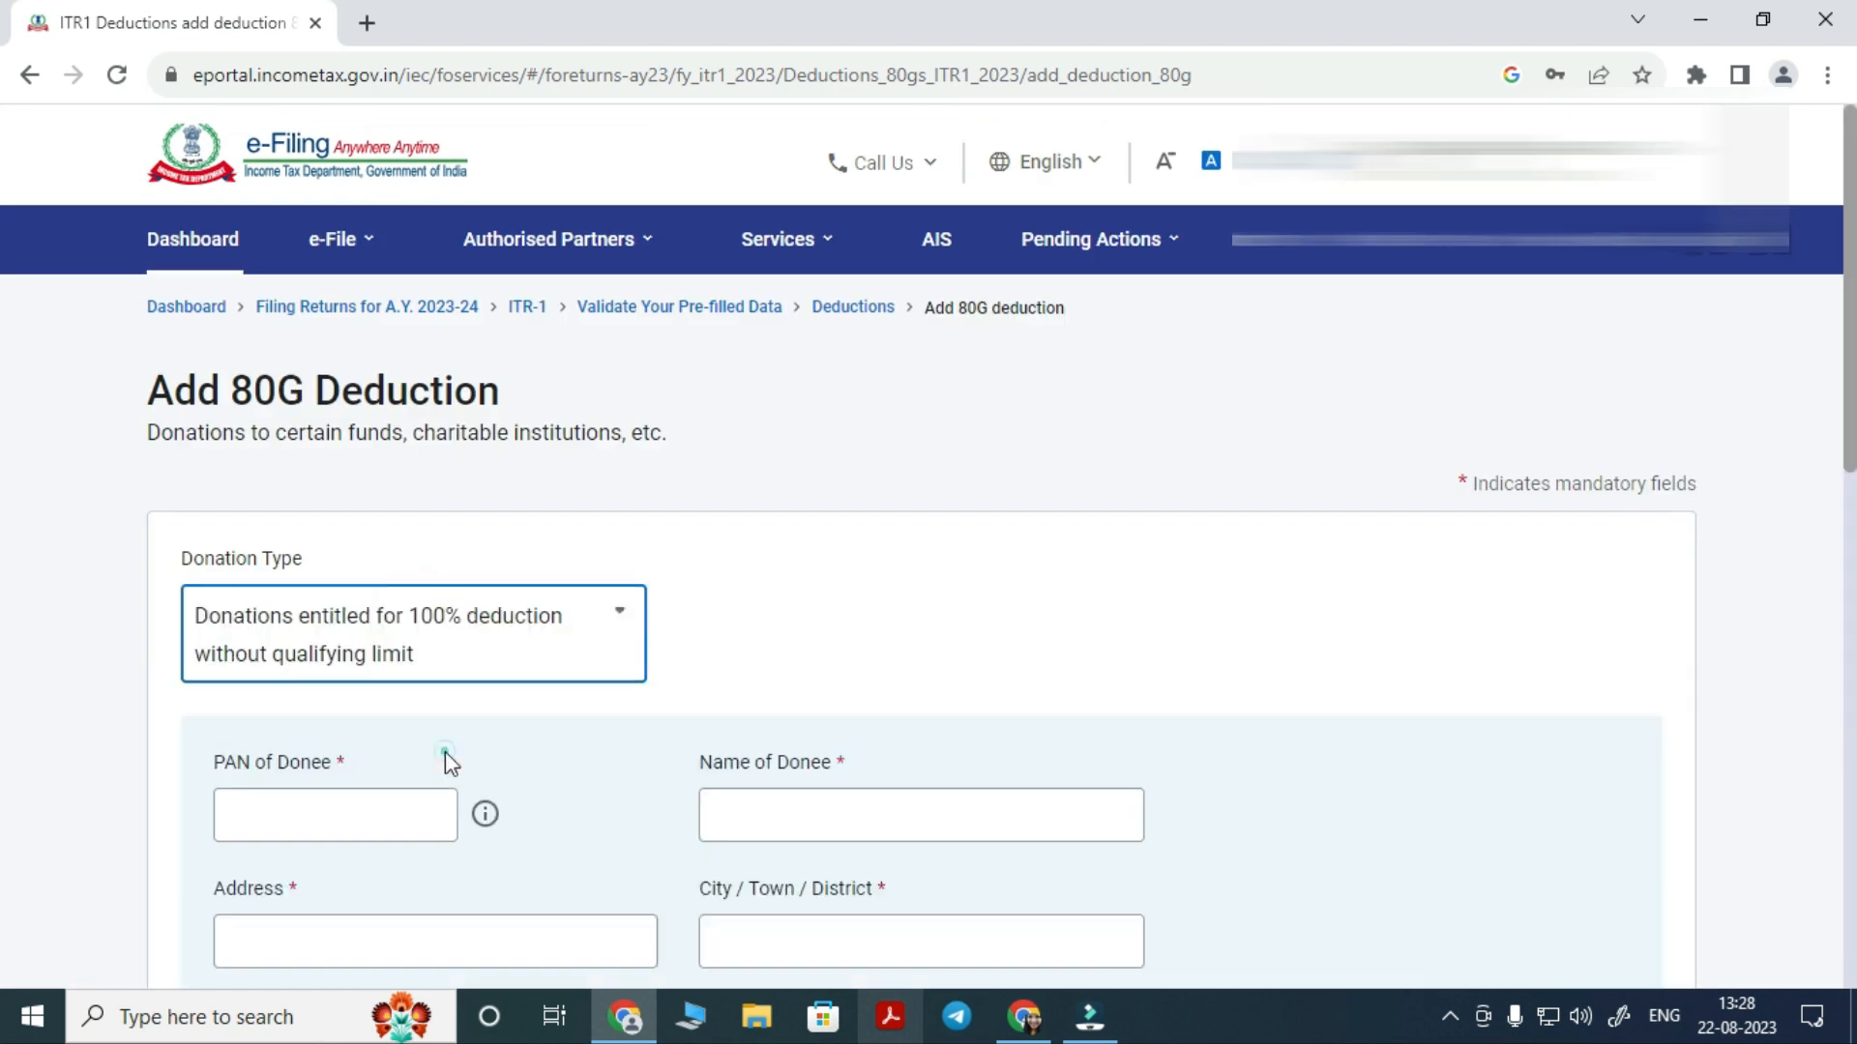
scroll(445, 755, down, 5)
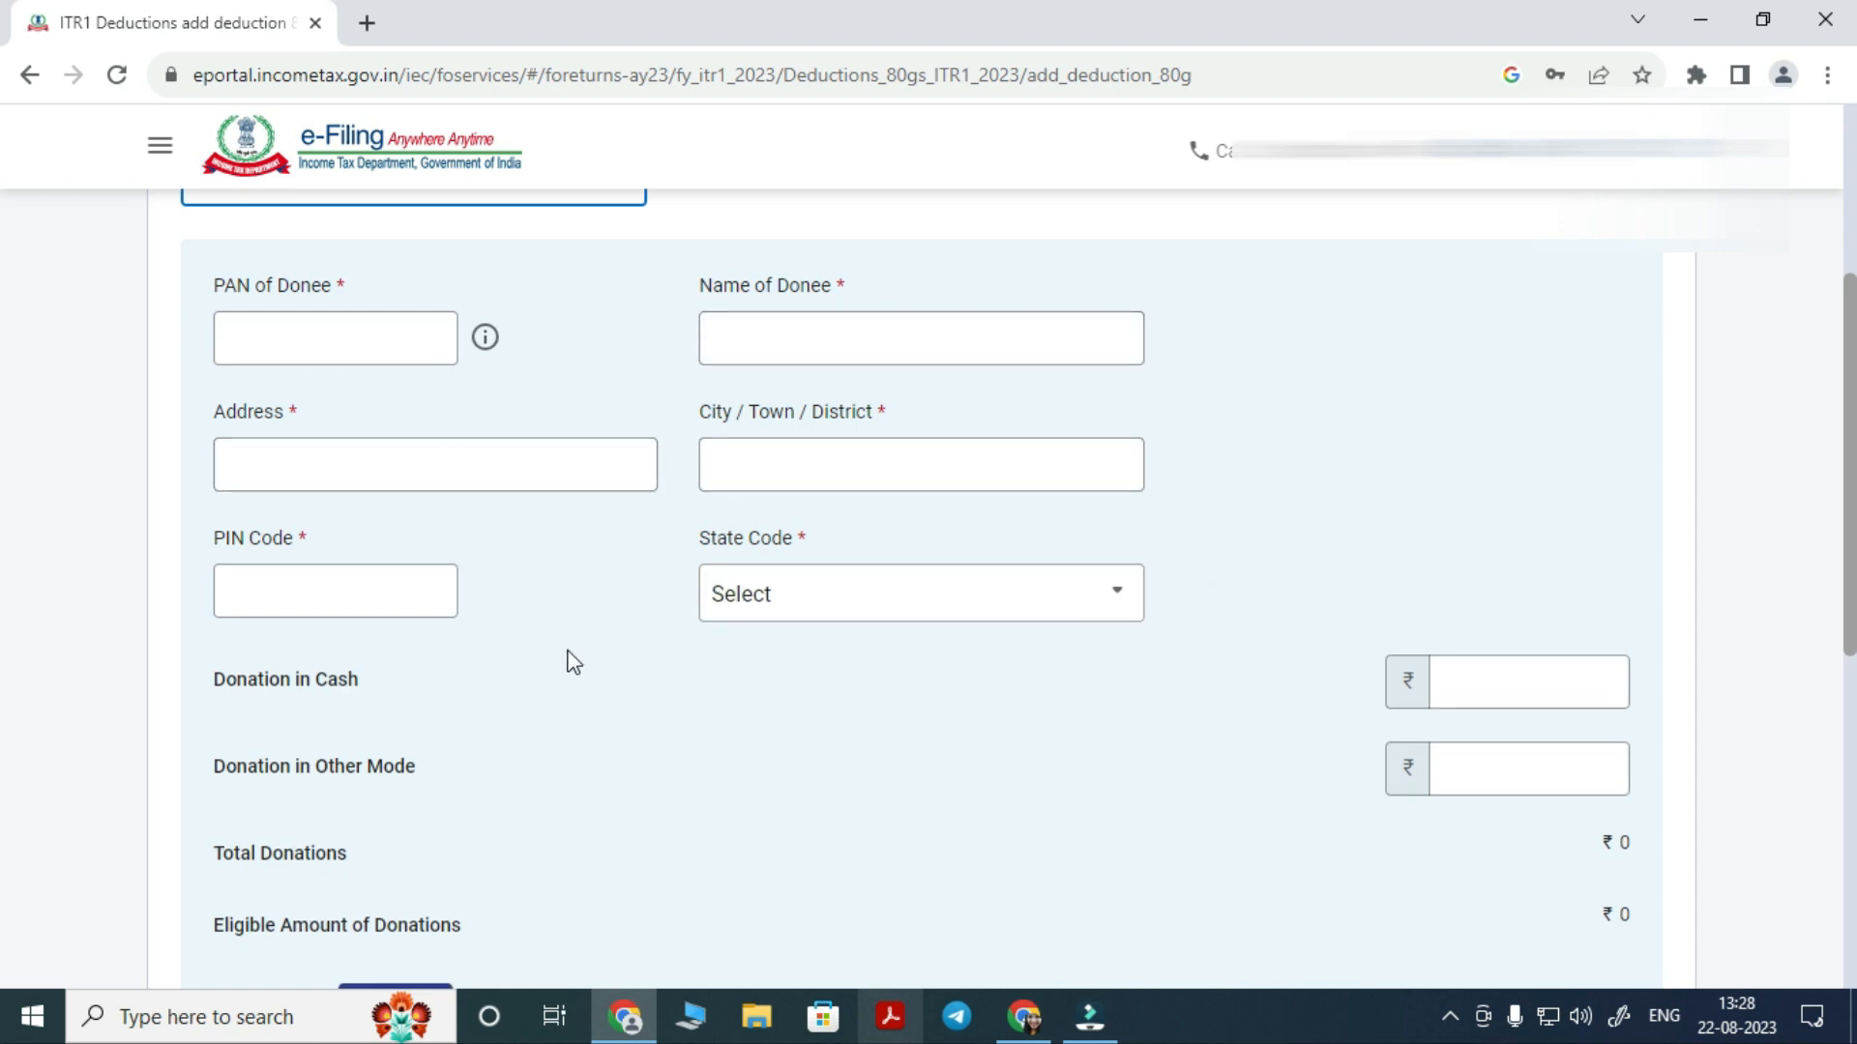
click(224, 677)
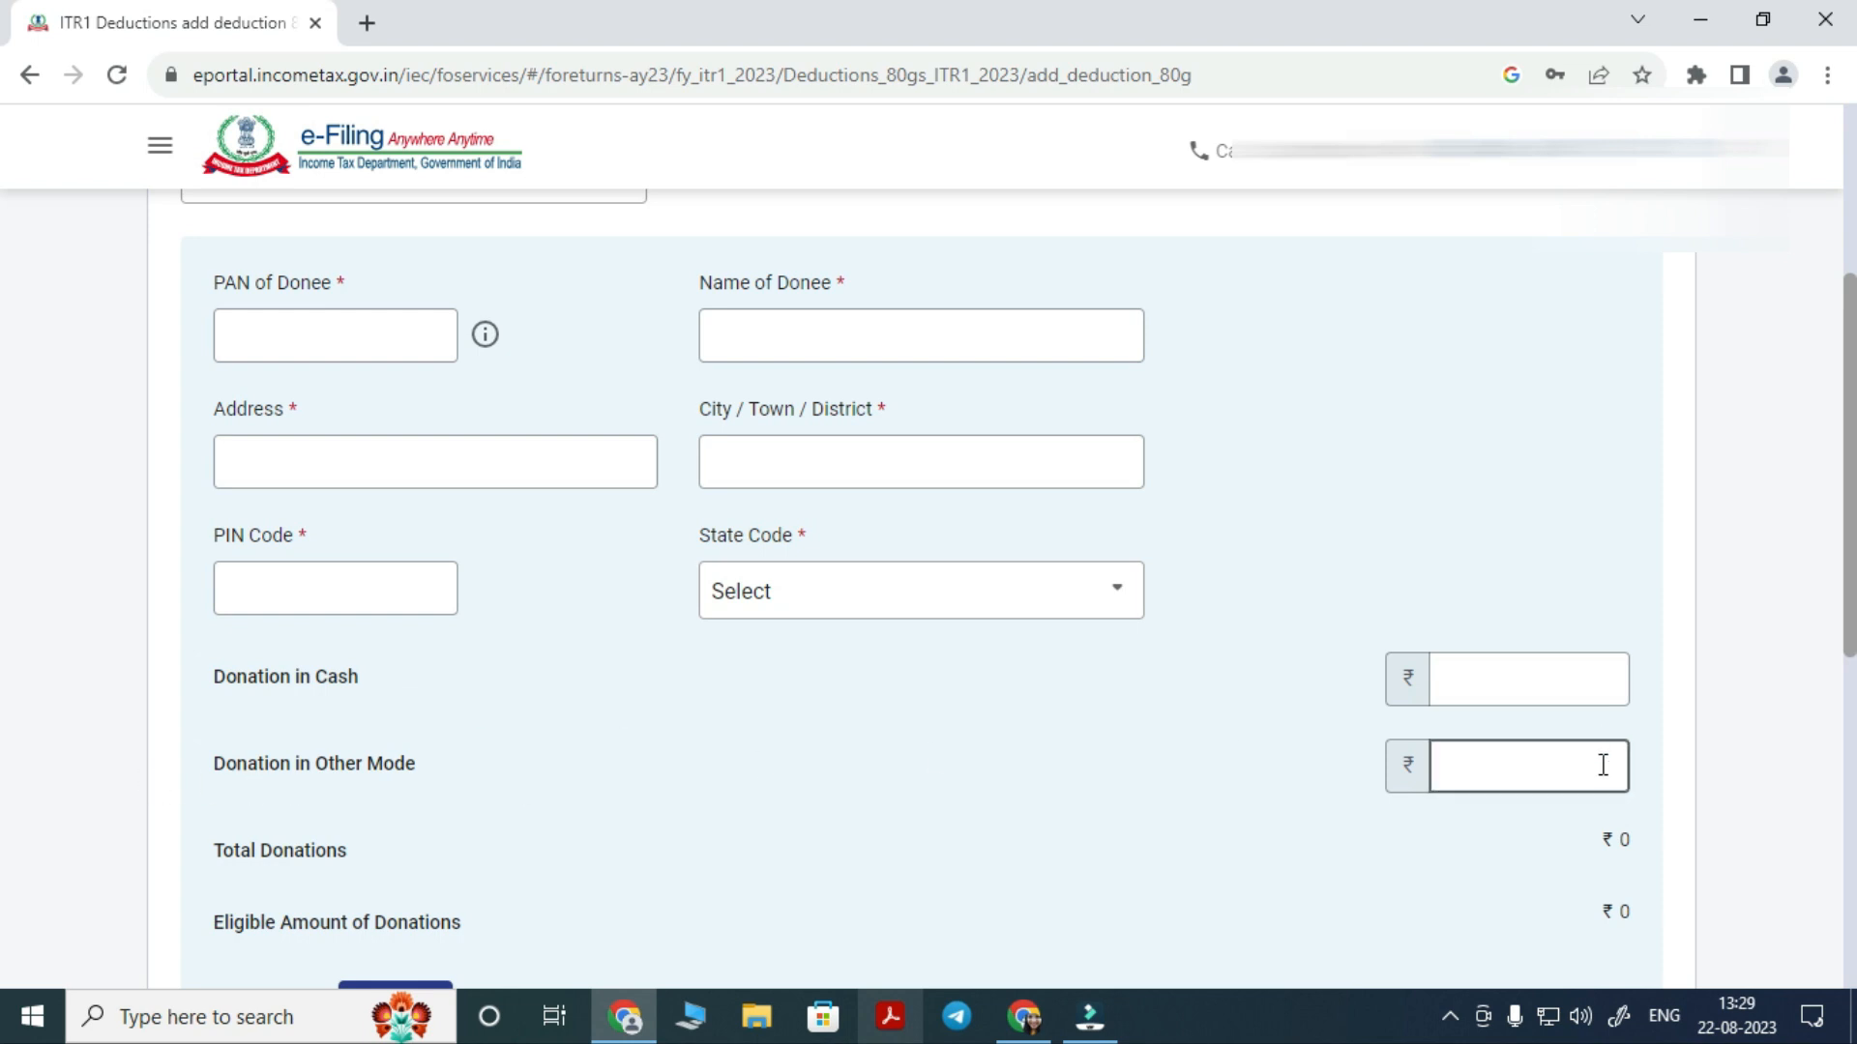
scroll(1484, 693, down, 3)
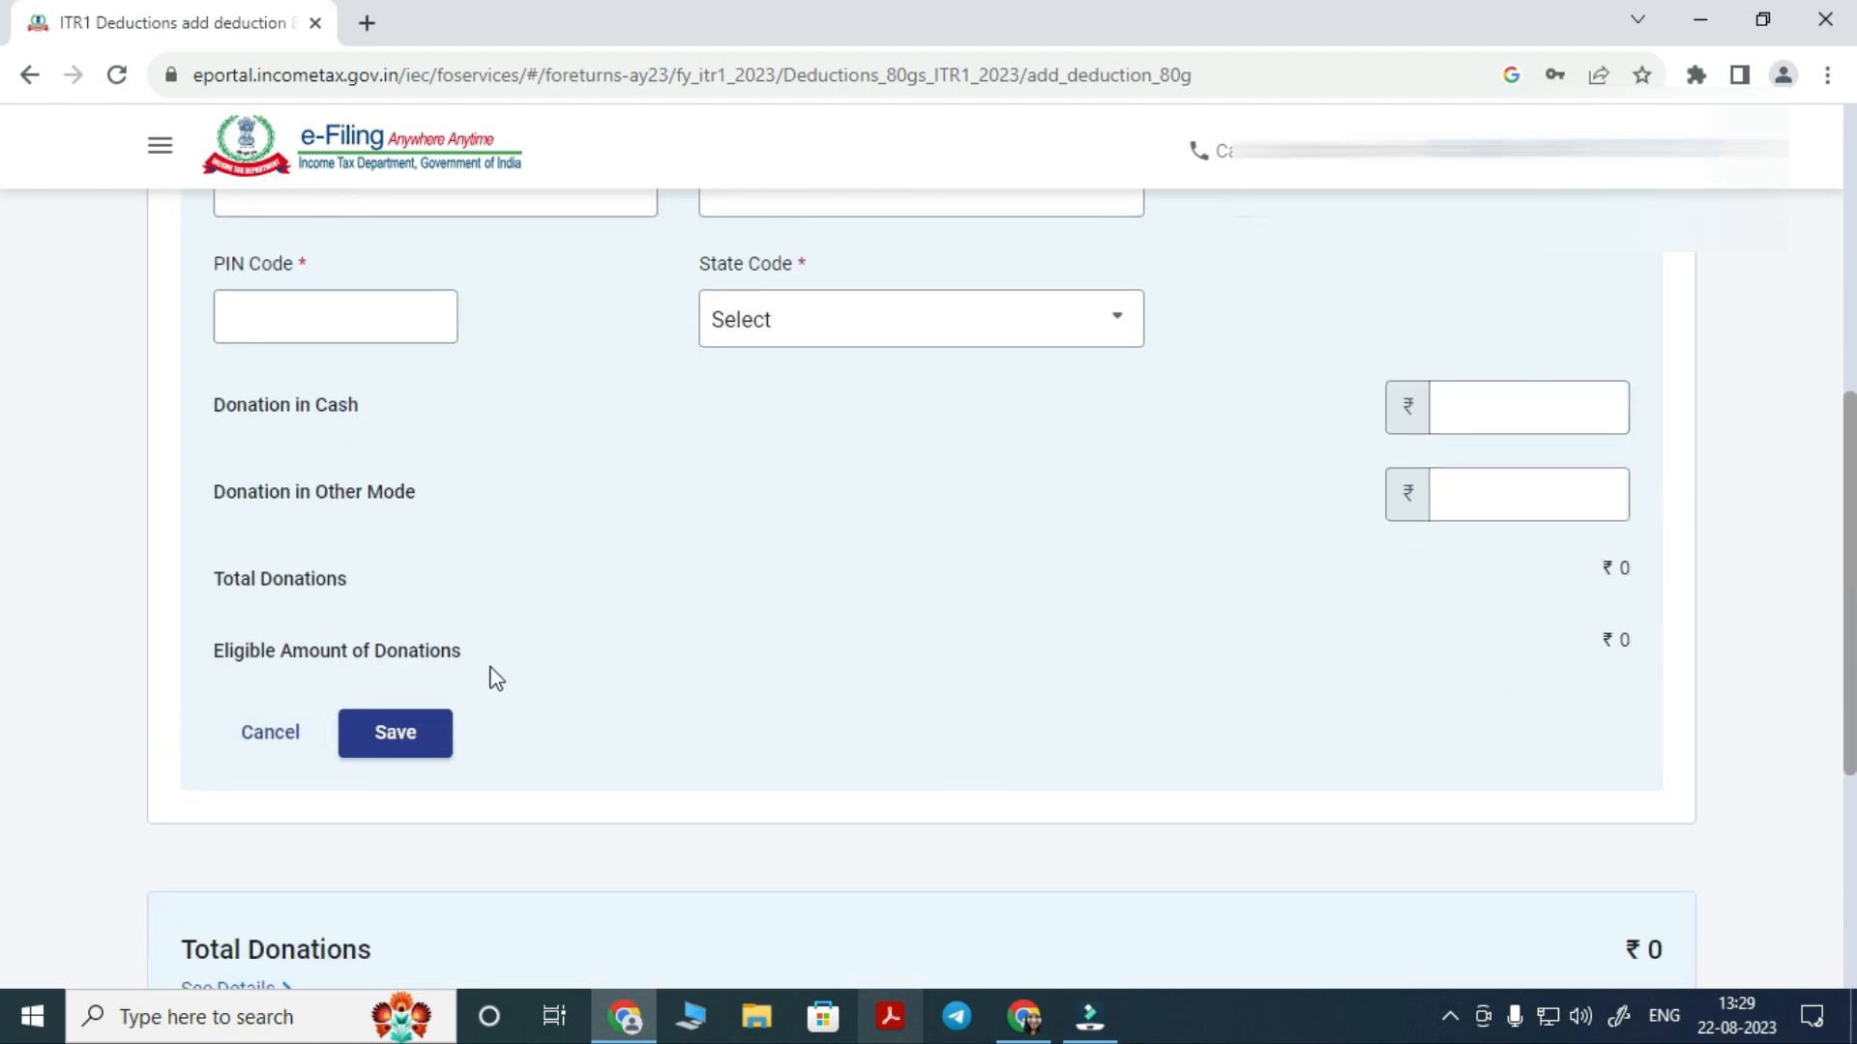
Discard the donation entry and cancel the 80G deduction form
click(276, 754)
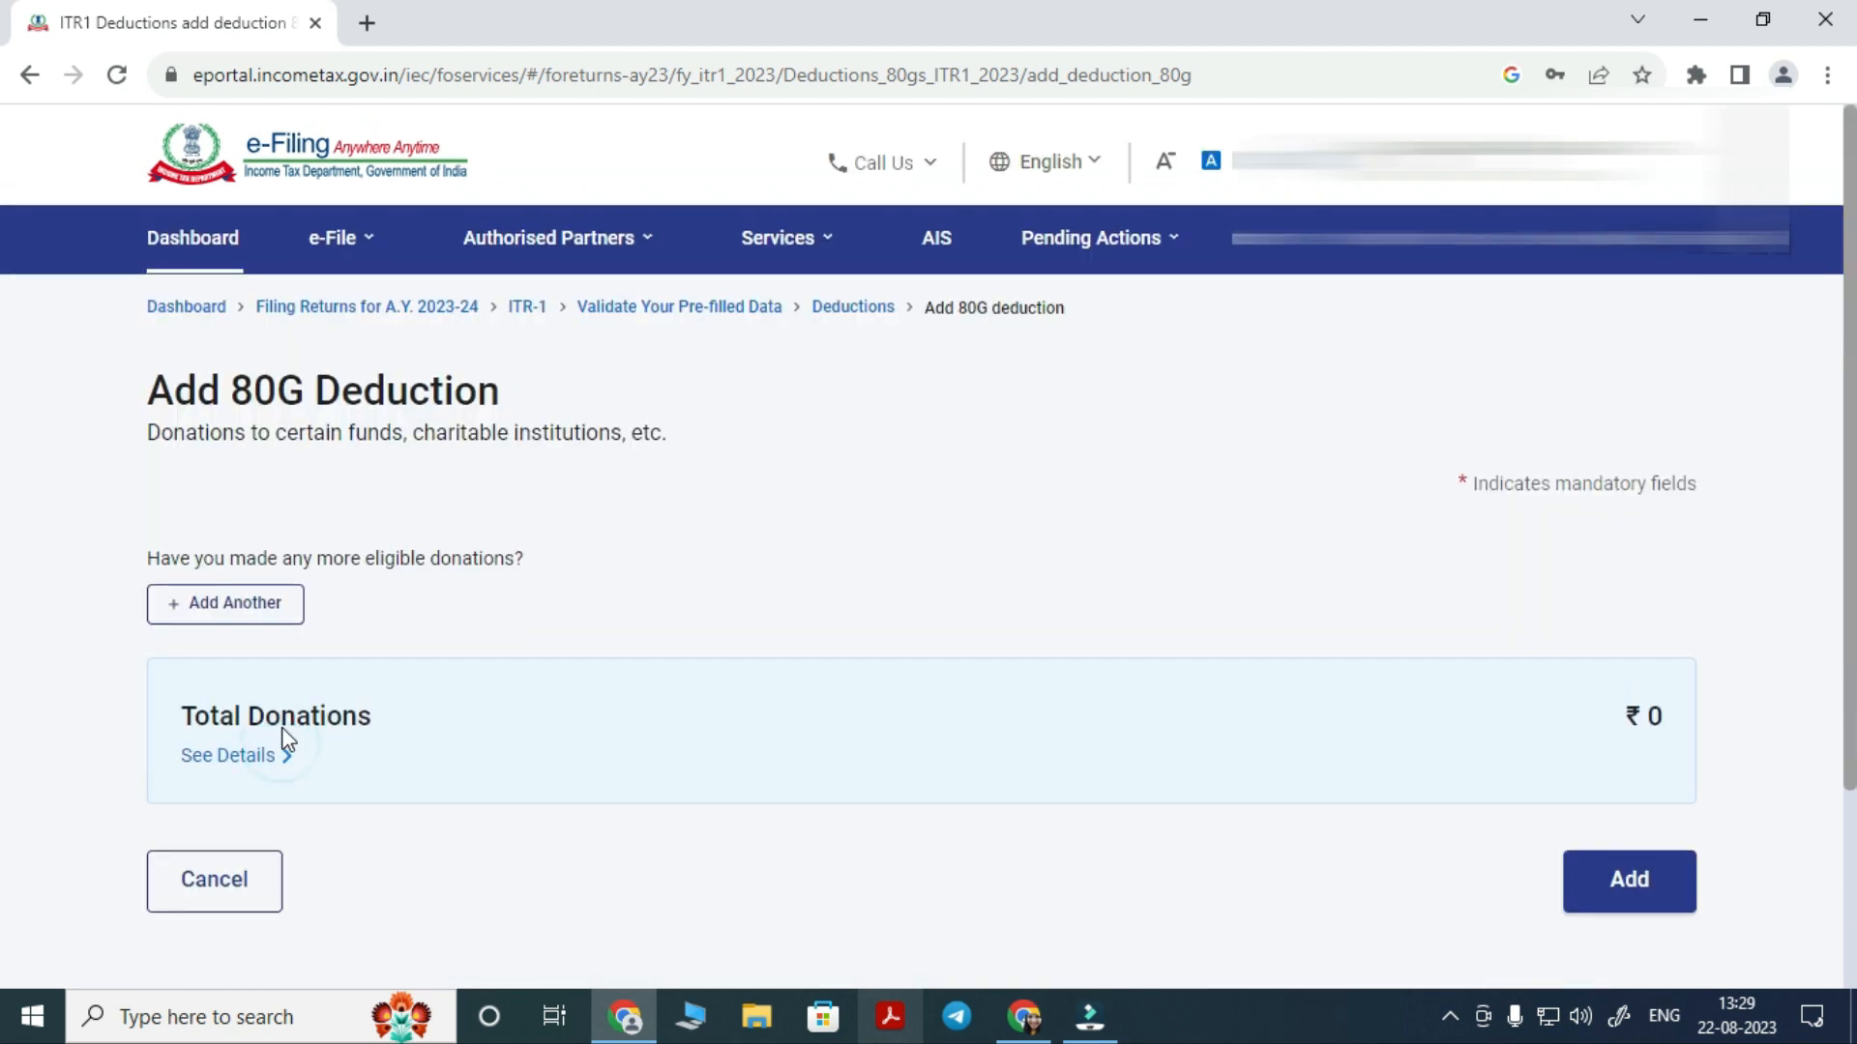
right_click(592, 750)
click(371, 860)
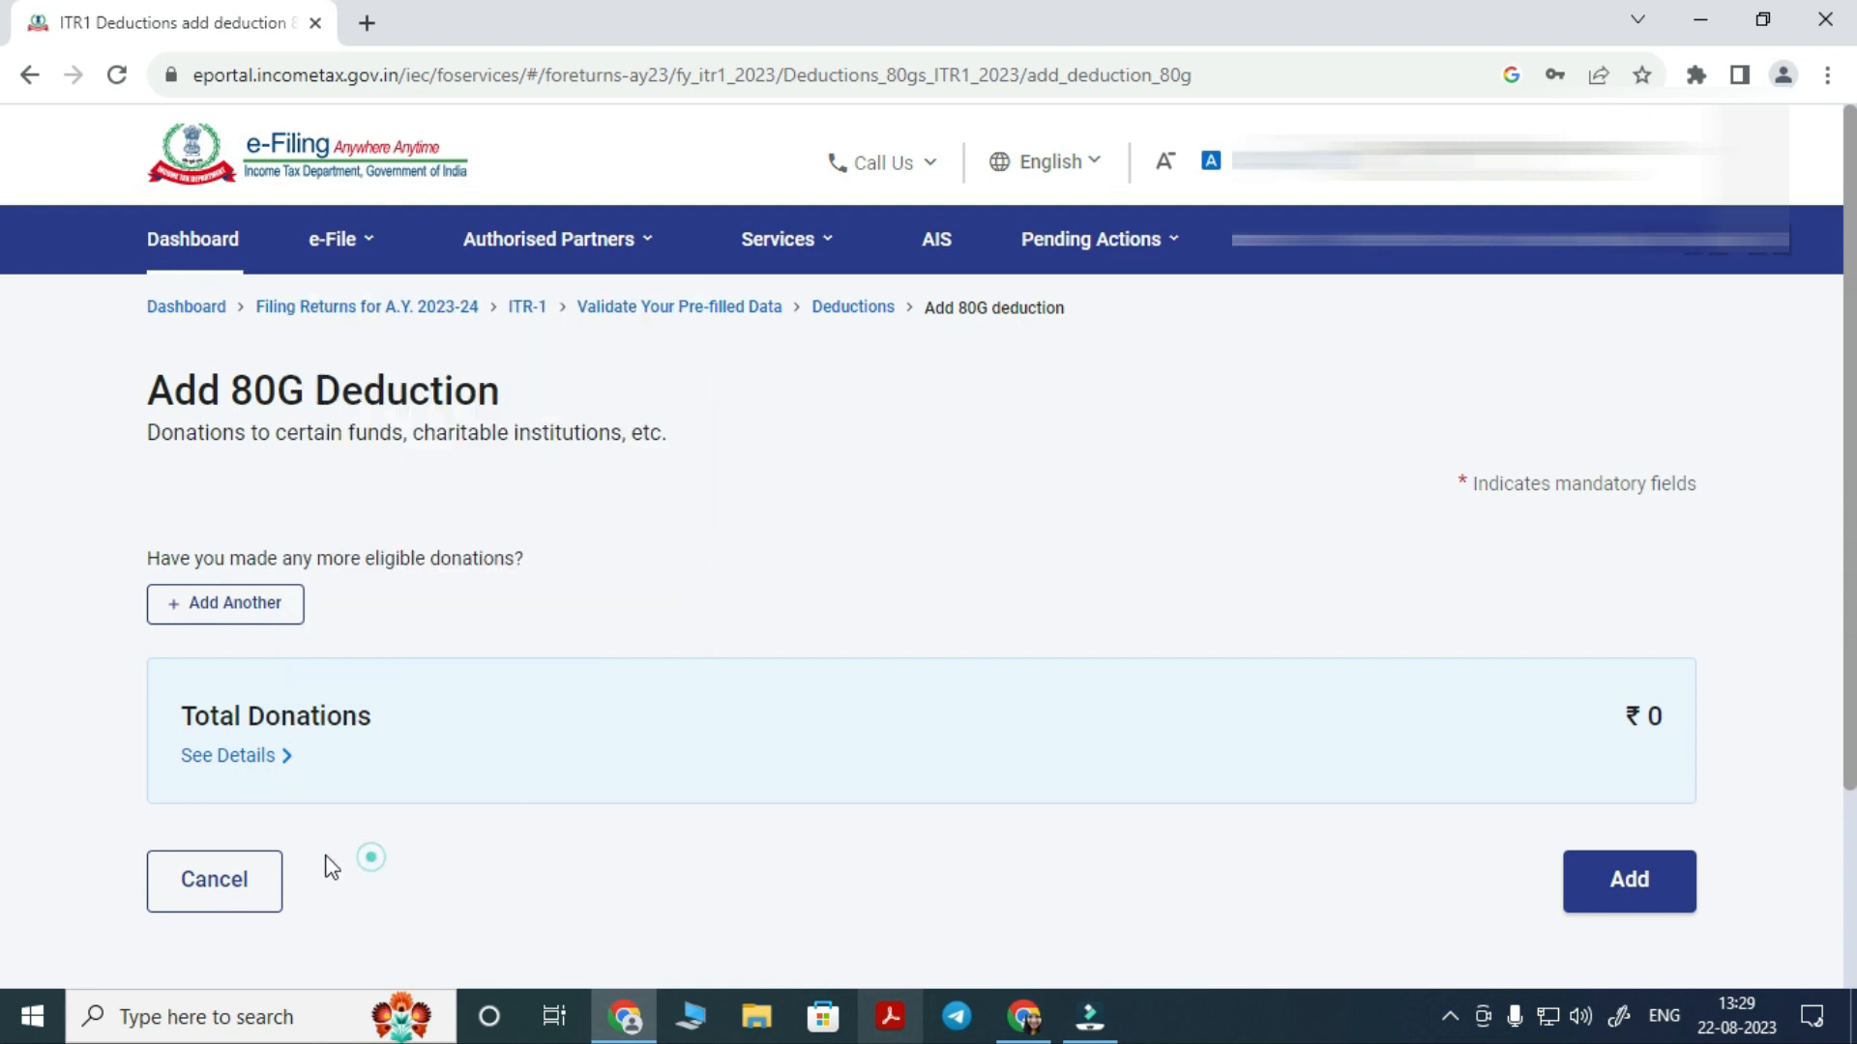
click(189, 883)
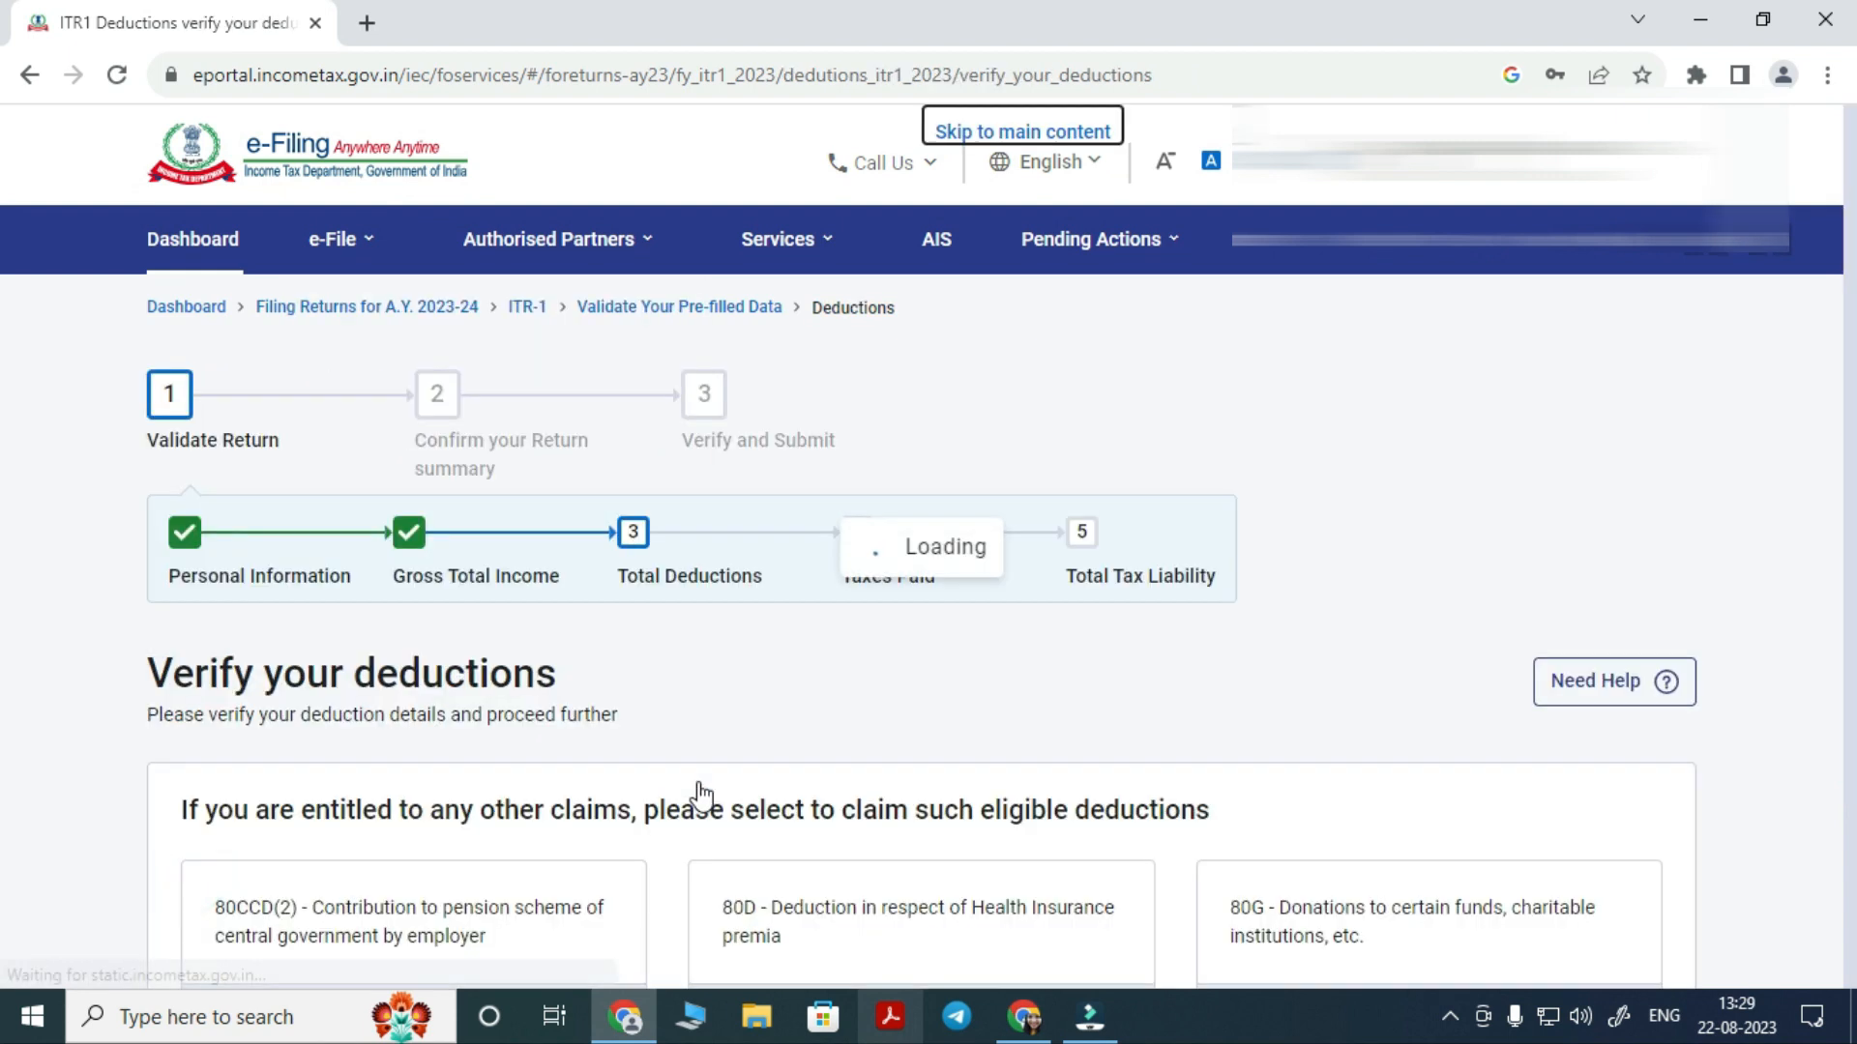
Expand the full list of deductions and select 80EE - Interest on loan taken for residential house property
scroll(832, 633, down, 5)
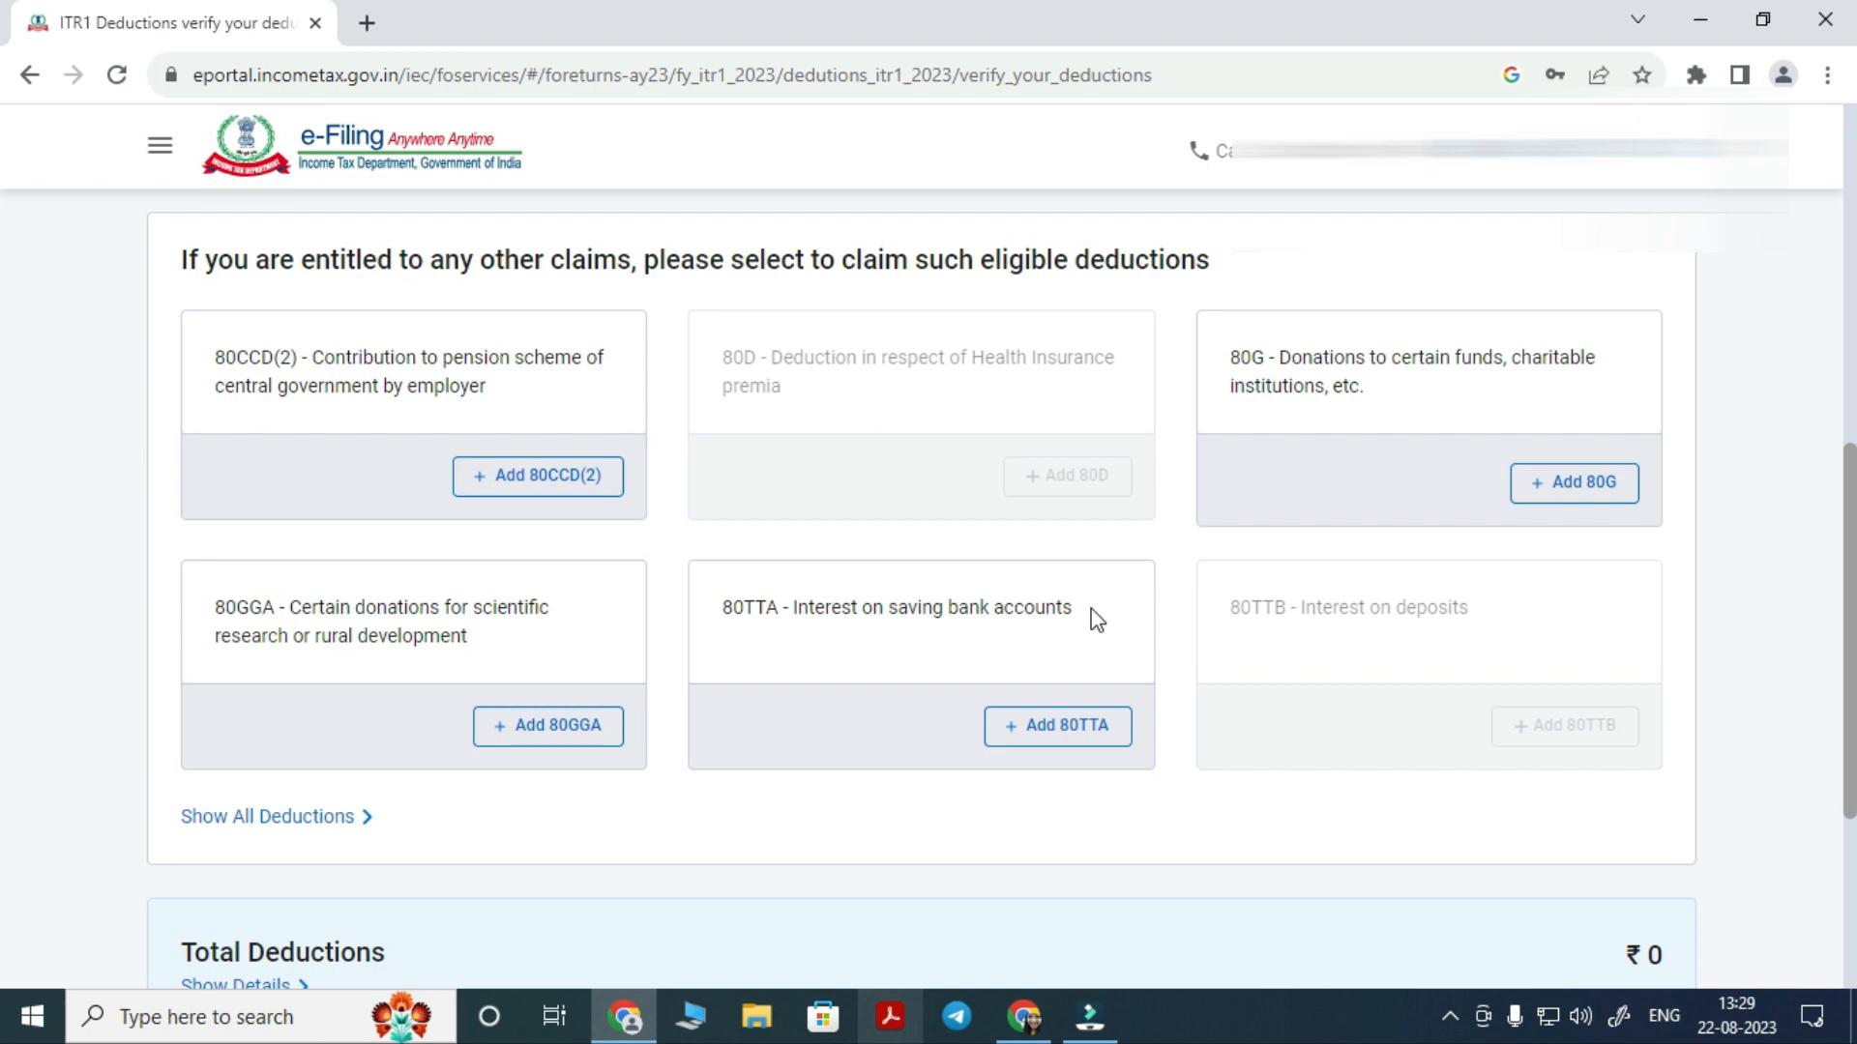
scroll(1084, 620, down, 4)
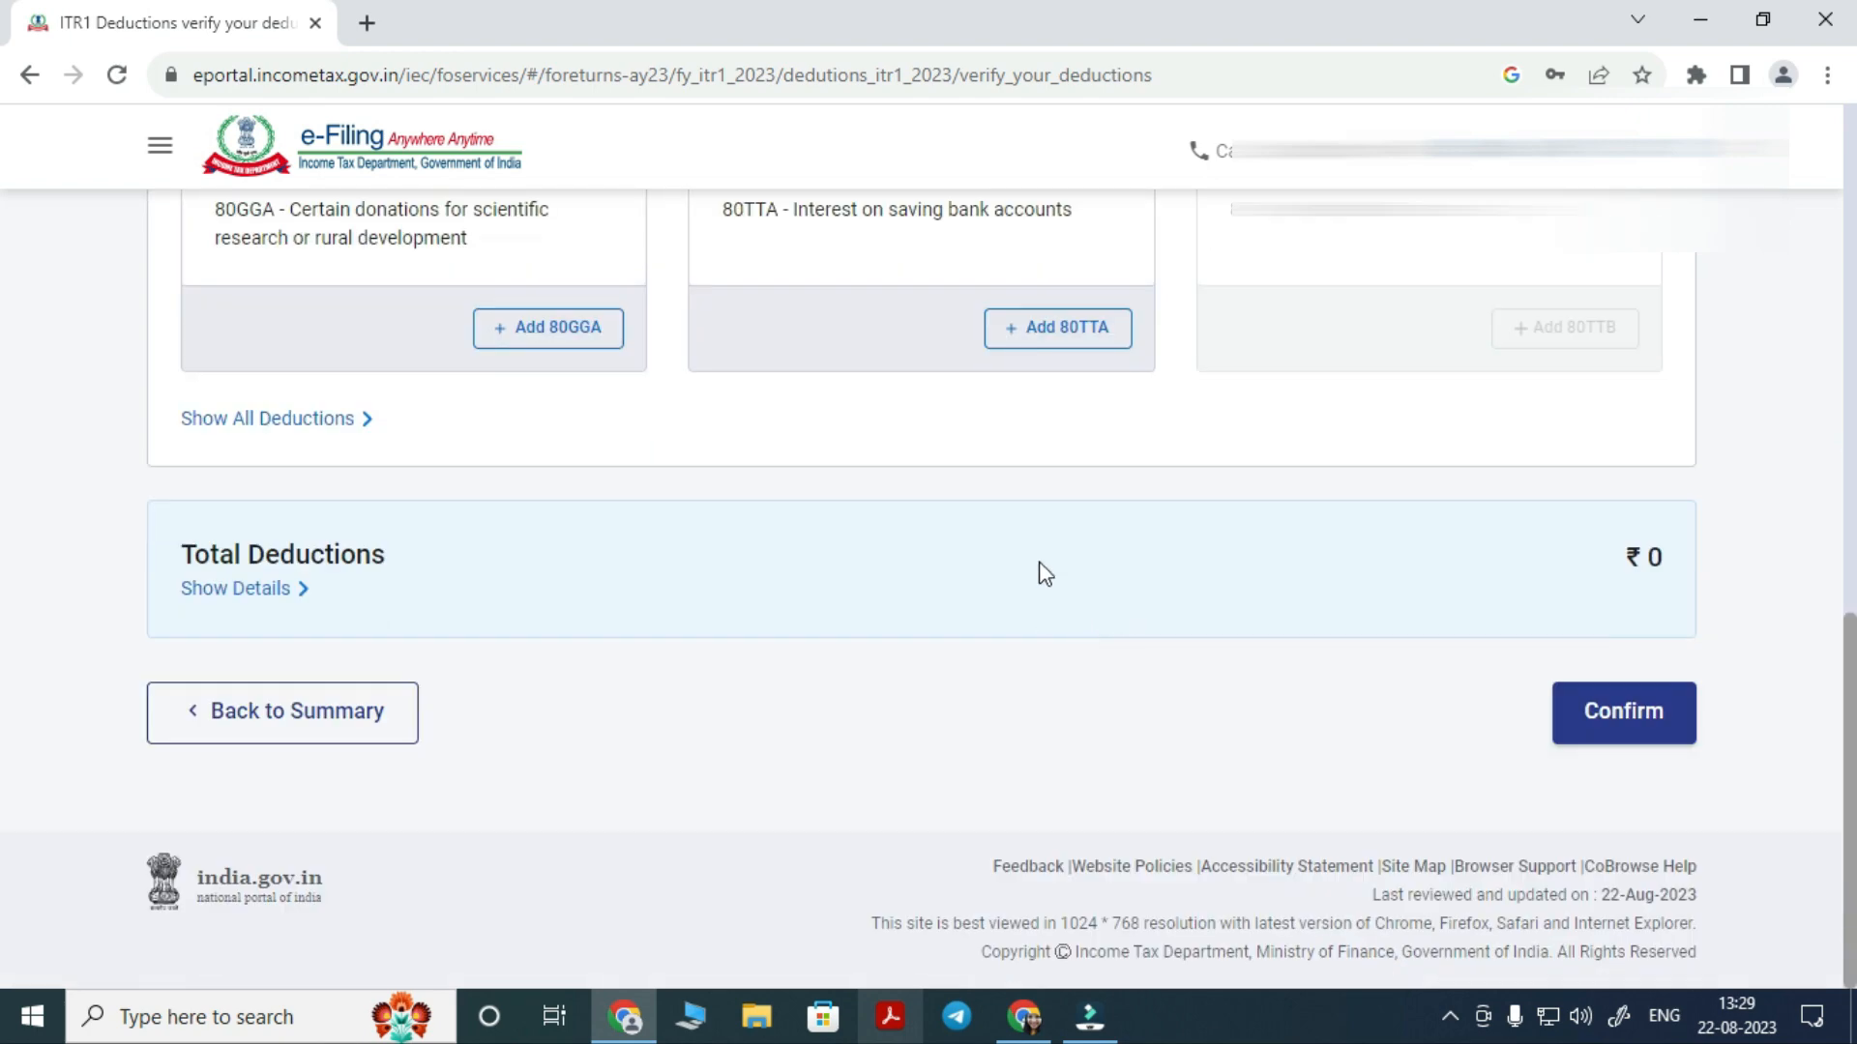
scroll(895, 473, up, 1)
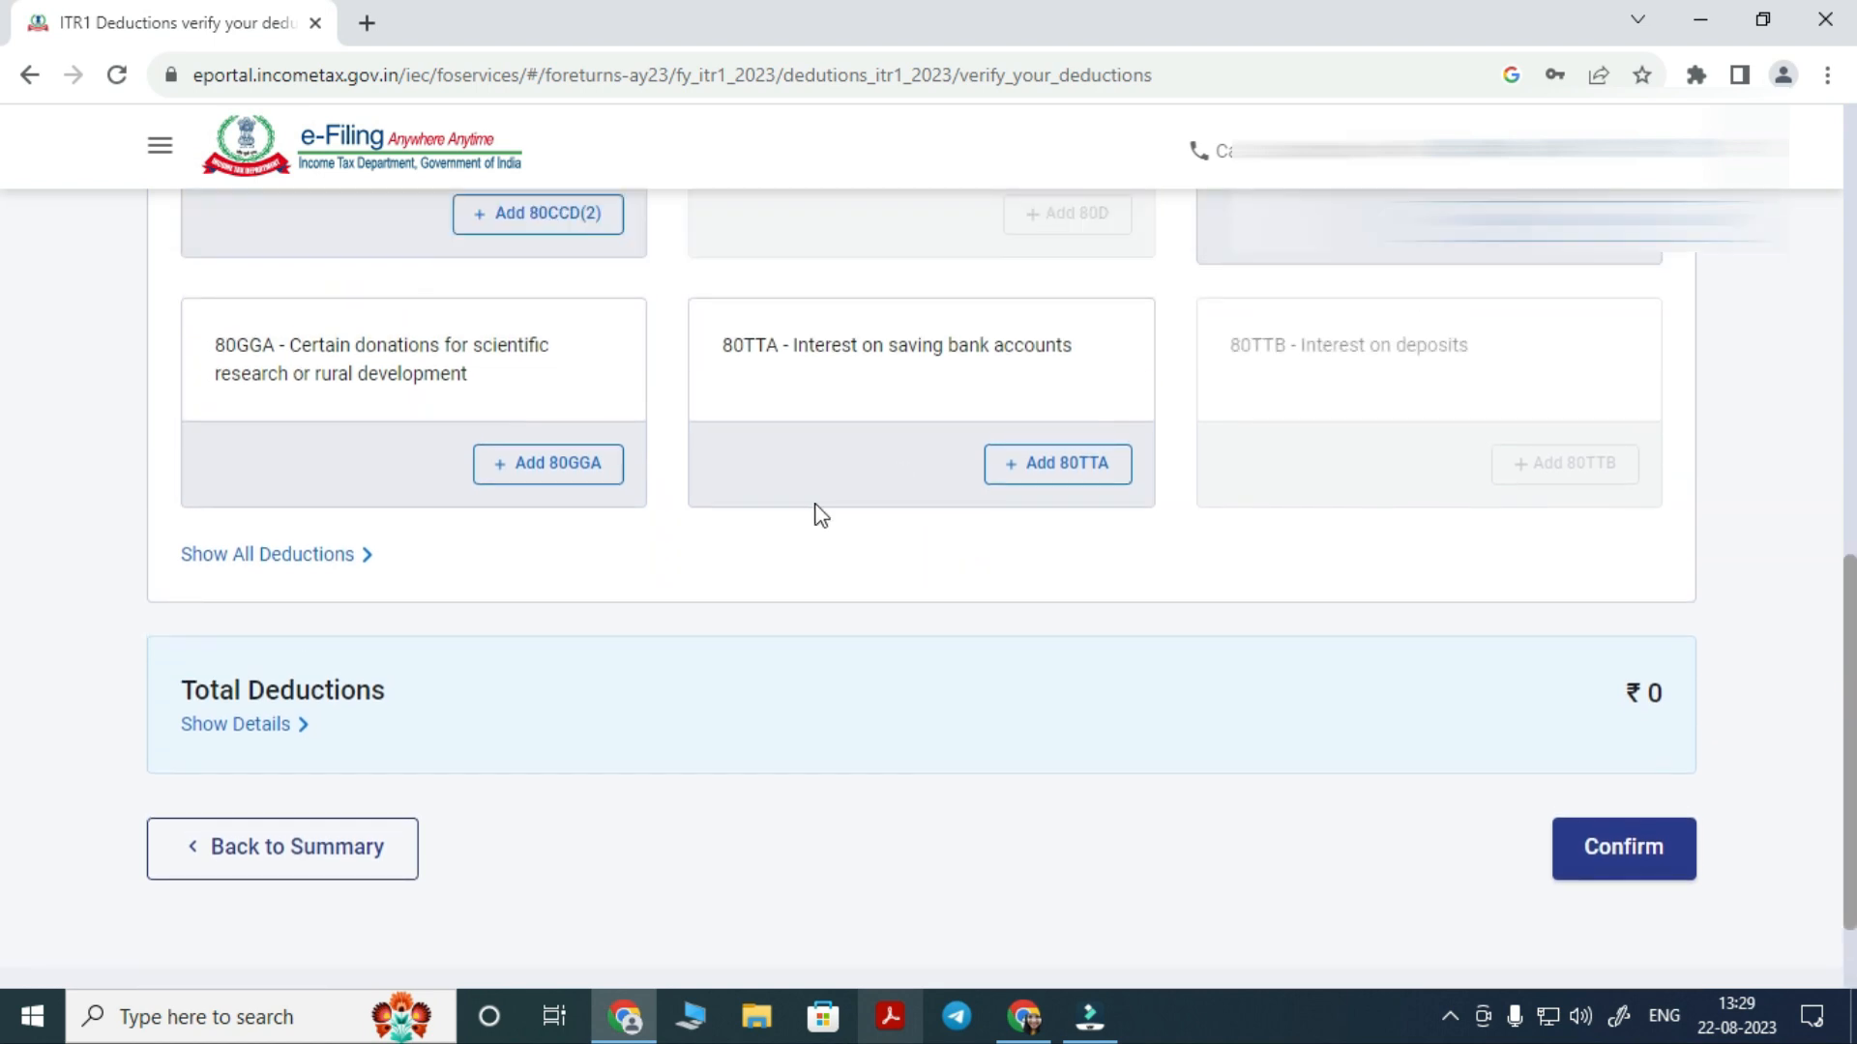
click(236, 569)
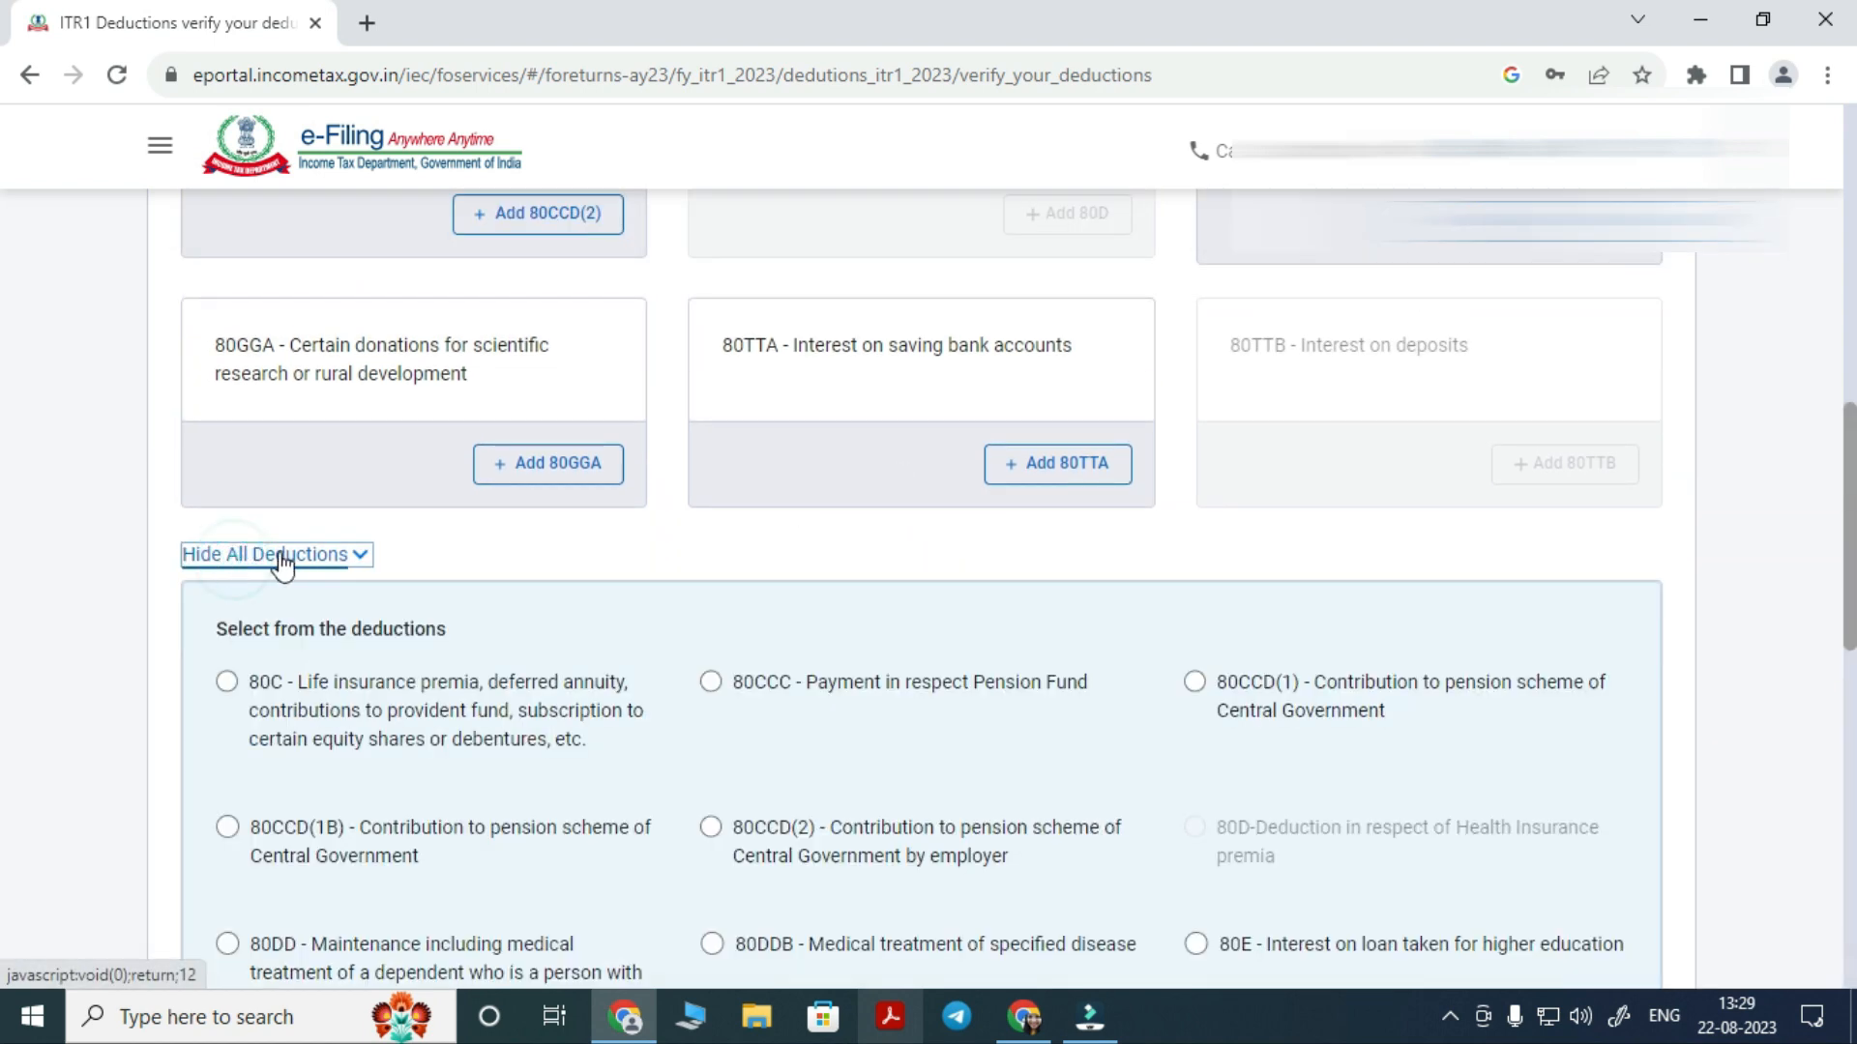
scroll(303, 577, down, 1)
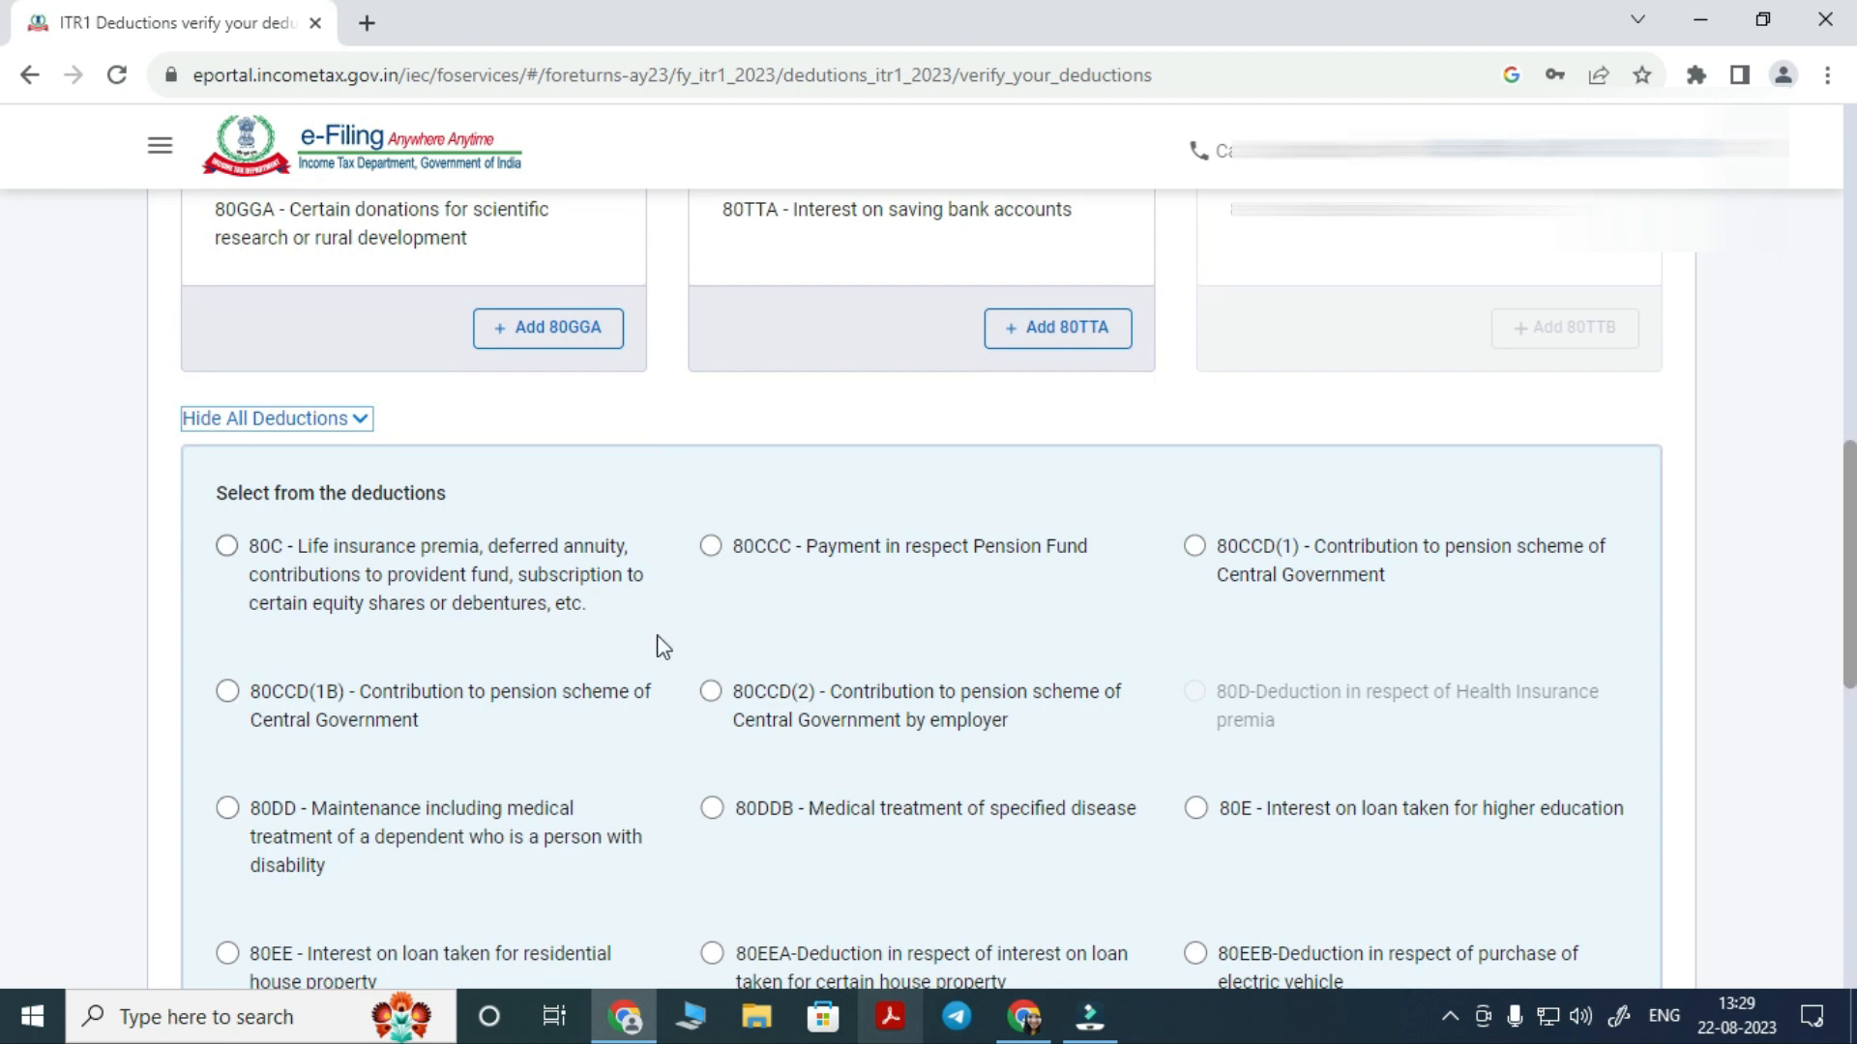
scroll(1049, 698, down, 3)
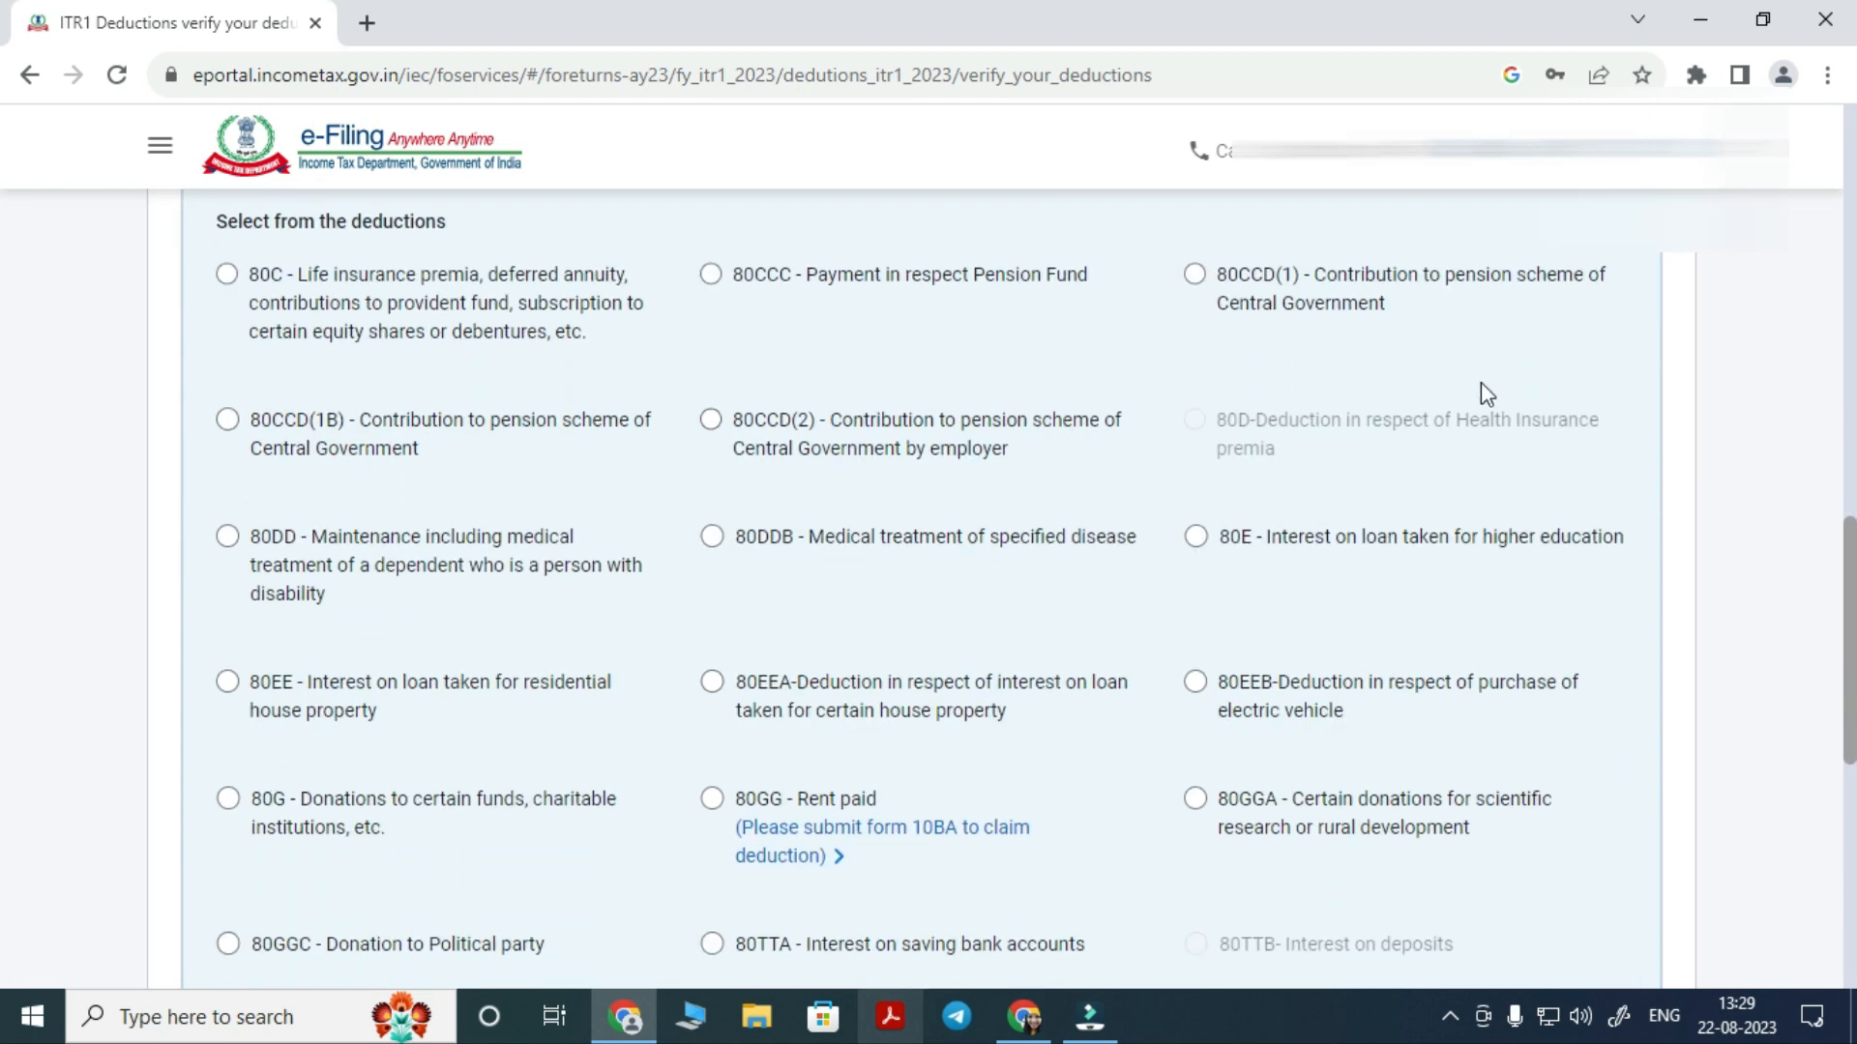
click(1121, 586)
drag(350, 690, 476, 688)
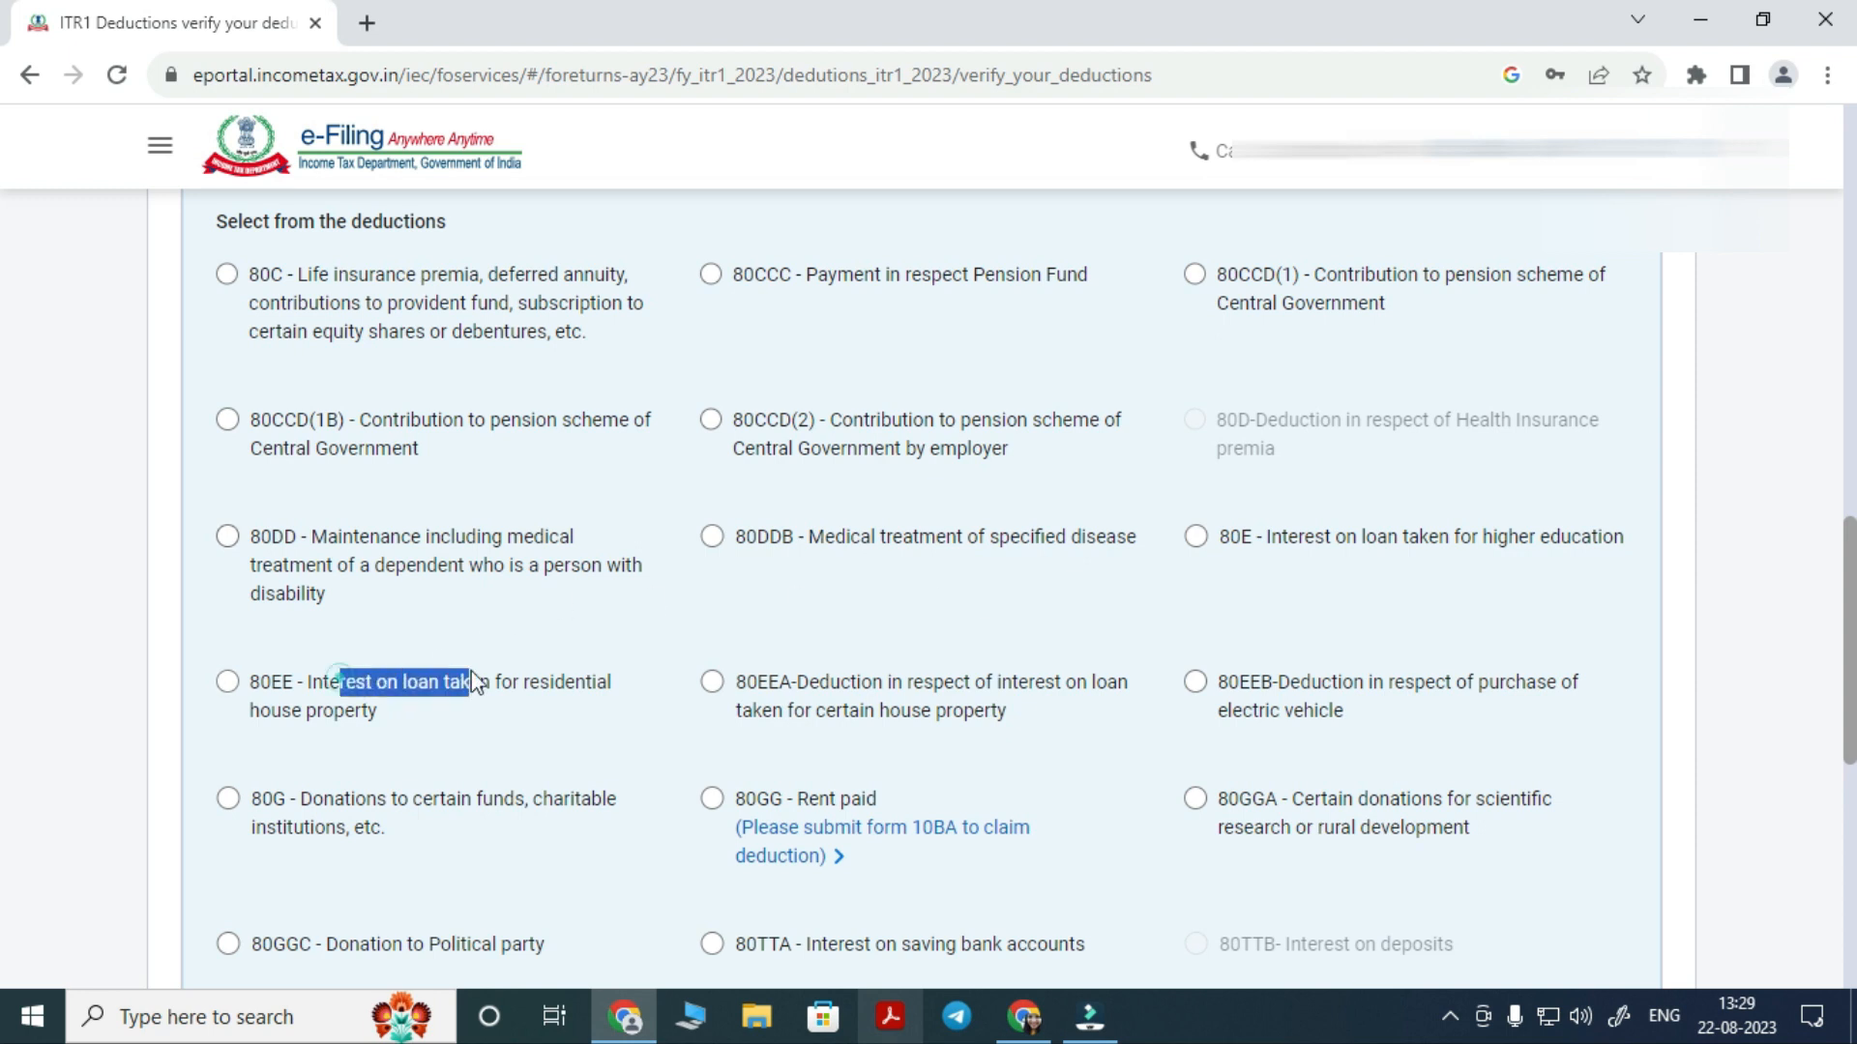
click(487, 686)
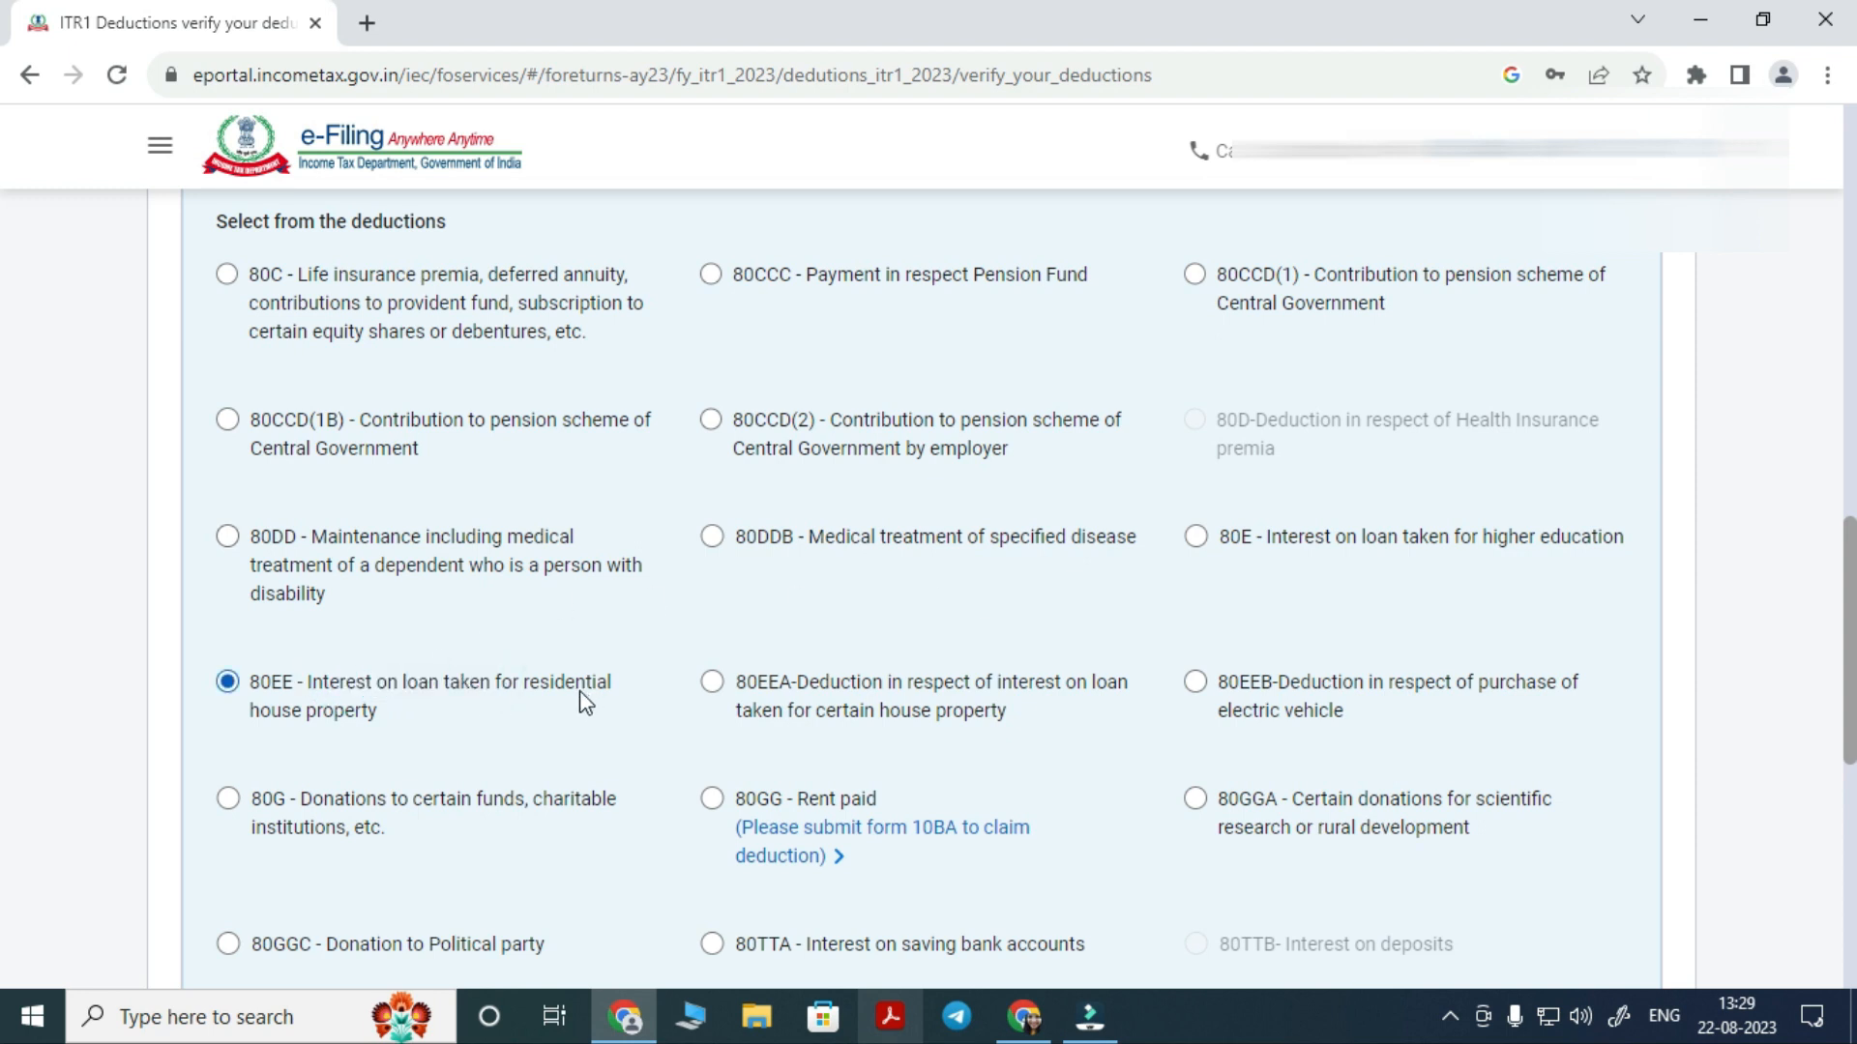
Review the available deduction options and cancel the selection from the full deductions list
scroll(531, 549, down, 3)
scroll(531, 549, up, 10)
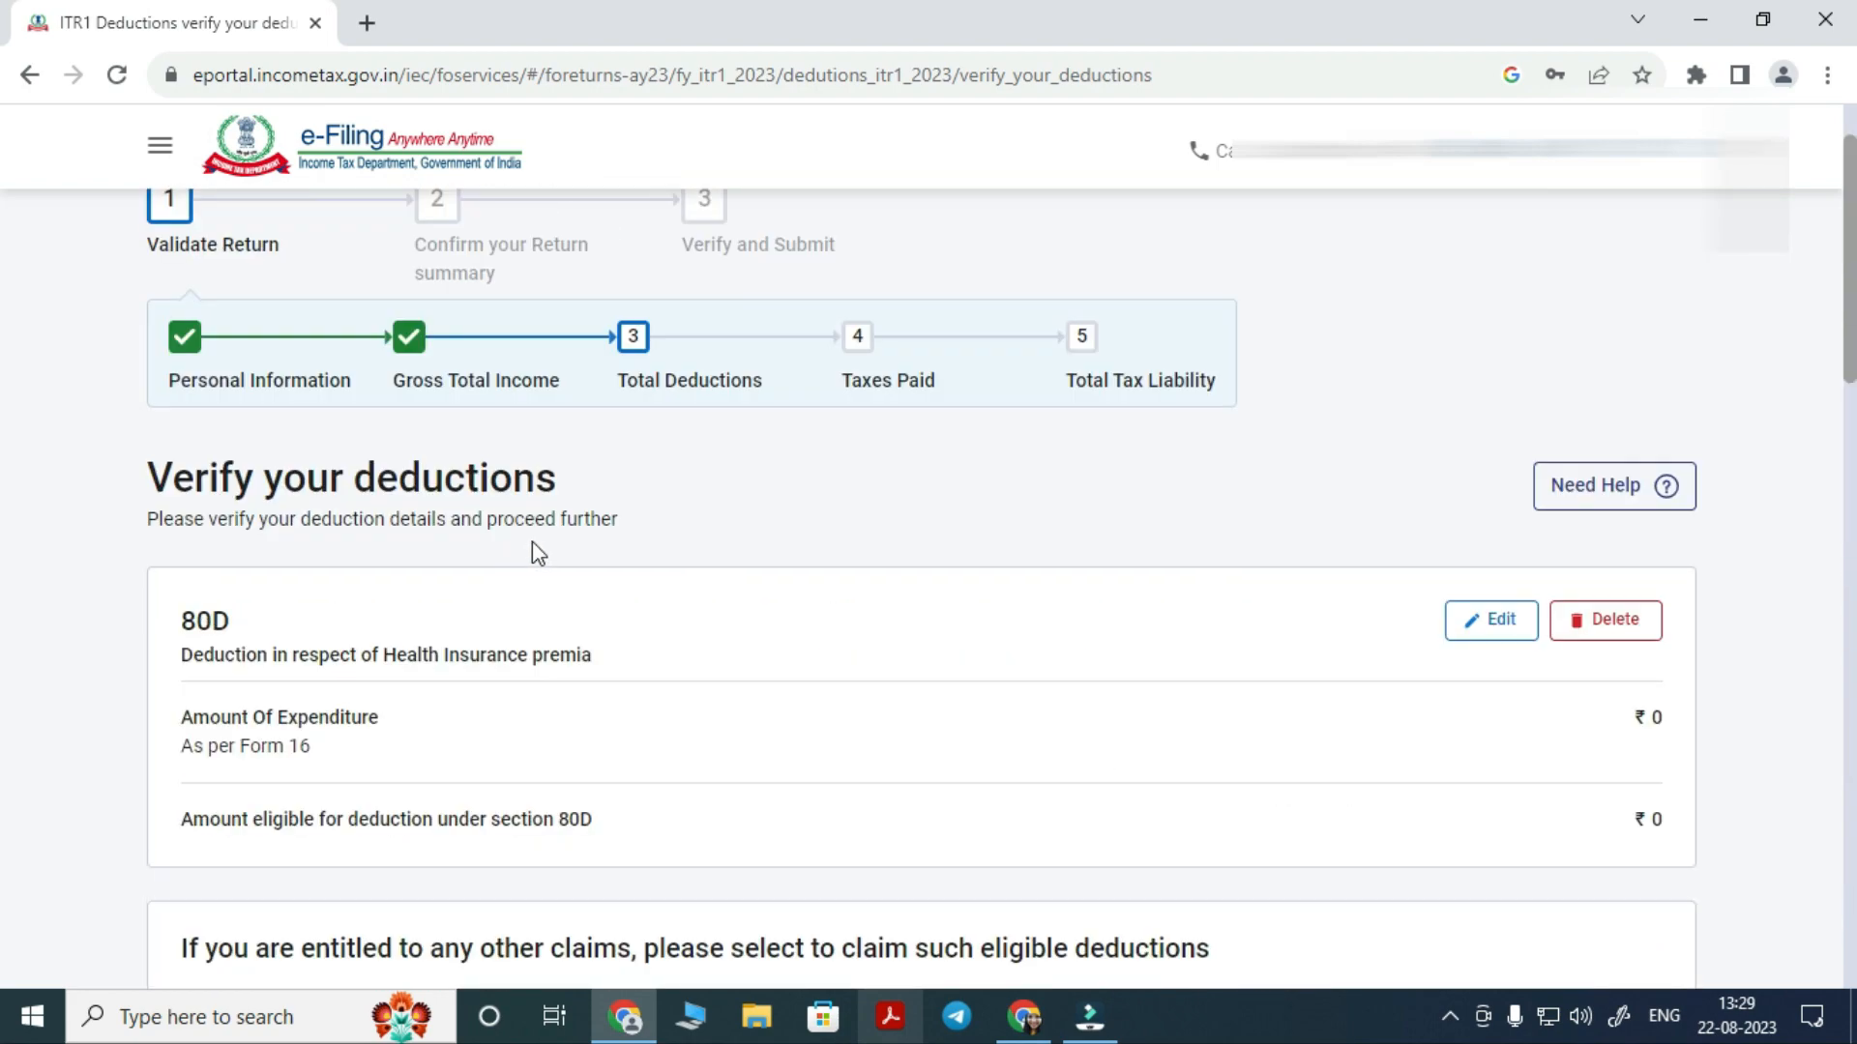
scroll(539, 553, down, 10)
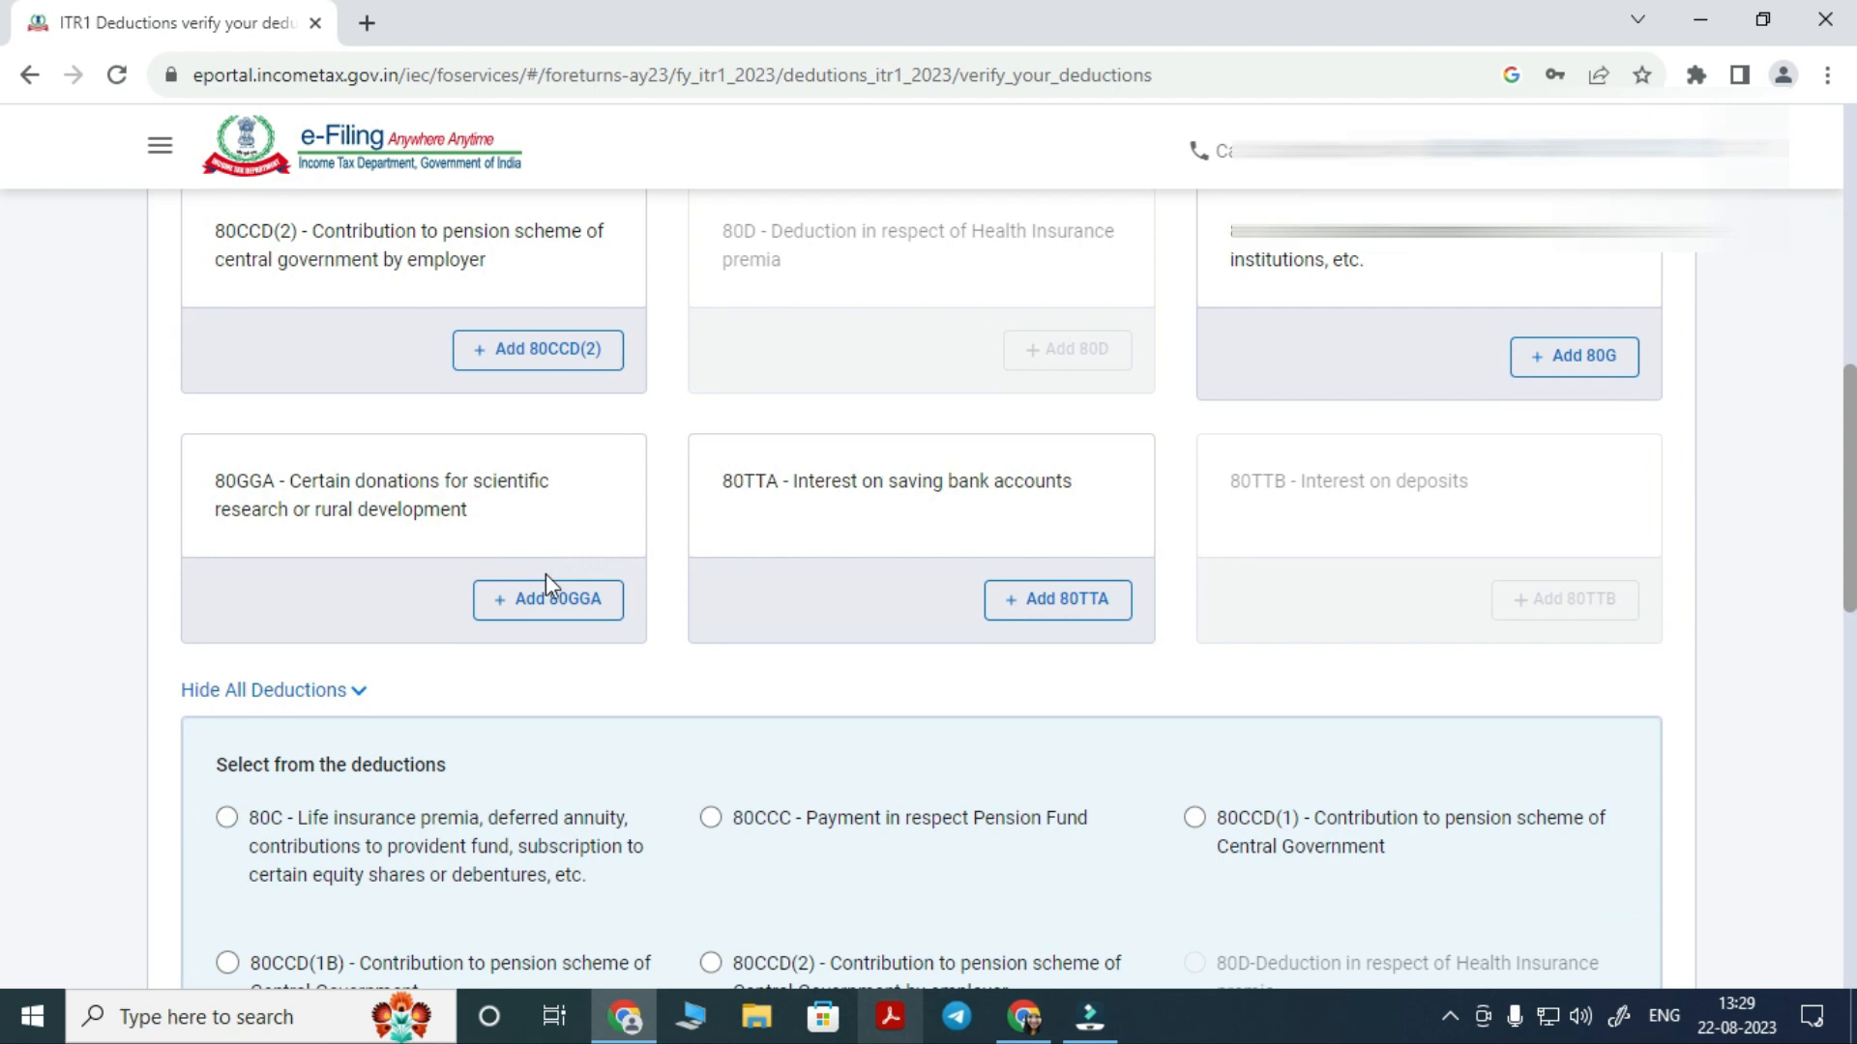
scroll(548, 574, up, 1)
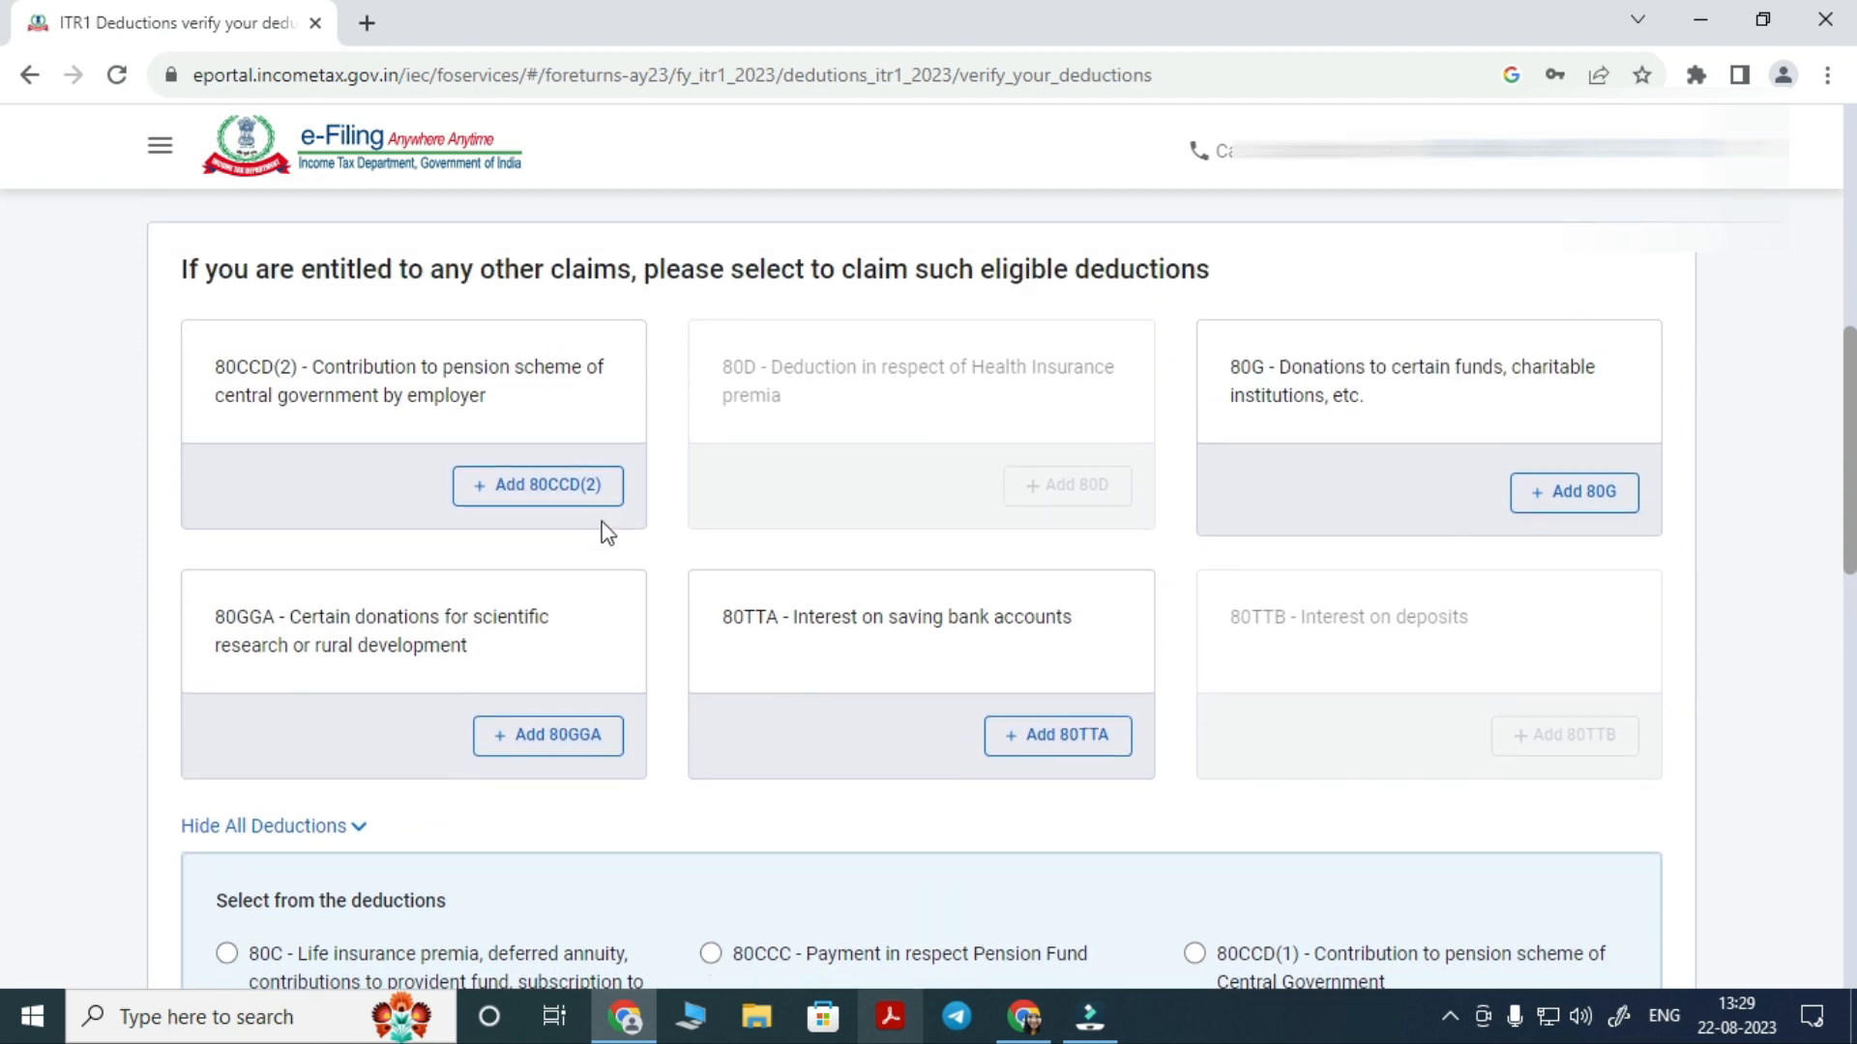
scroll(654, 510, down, 12)
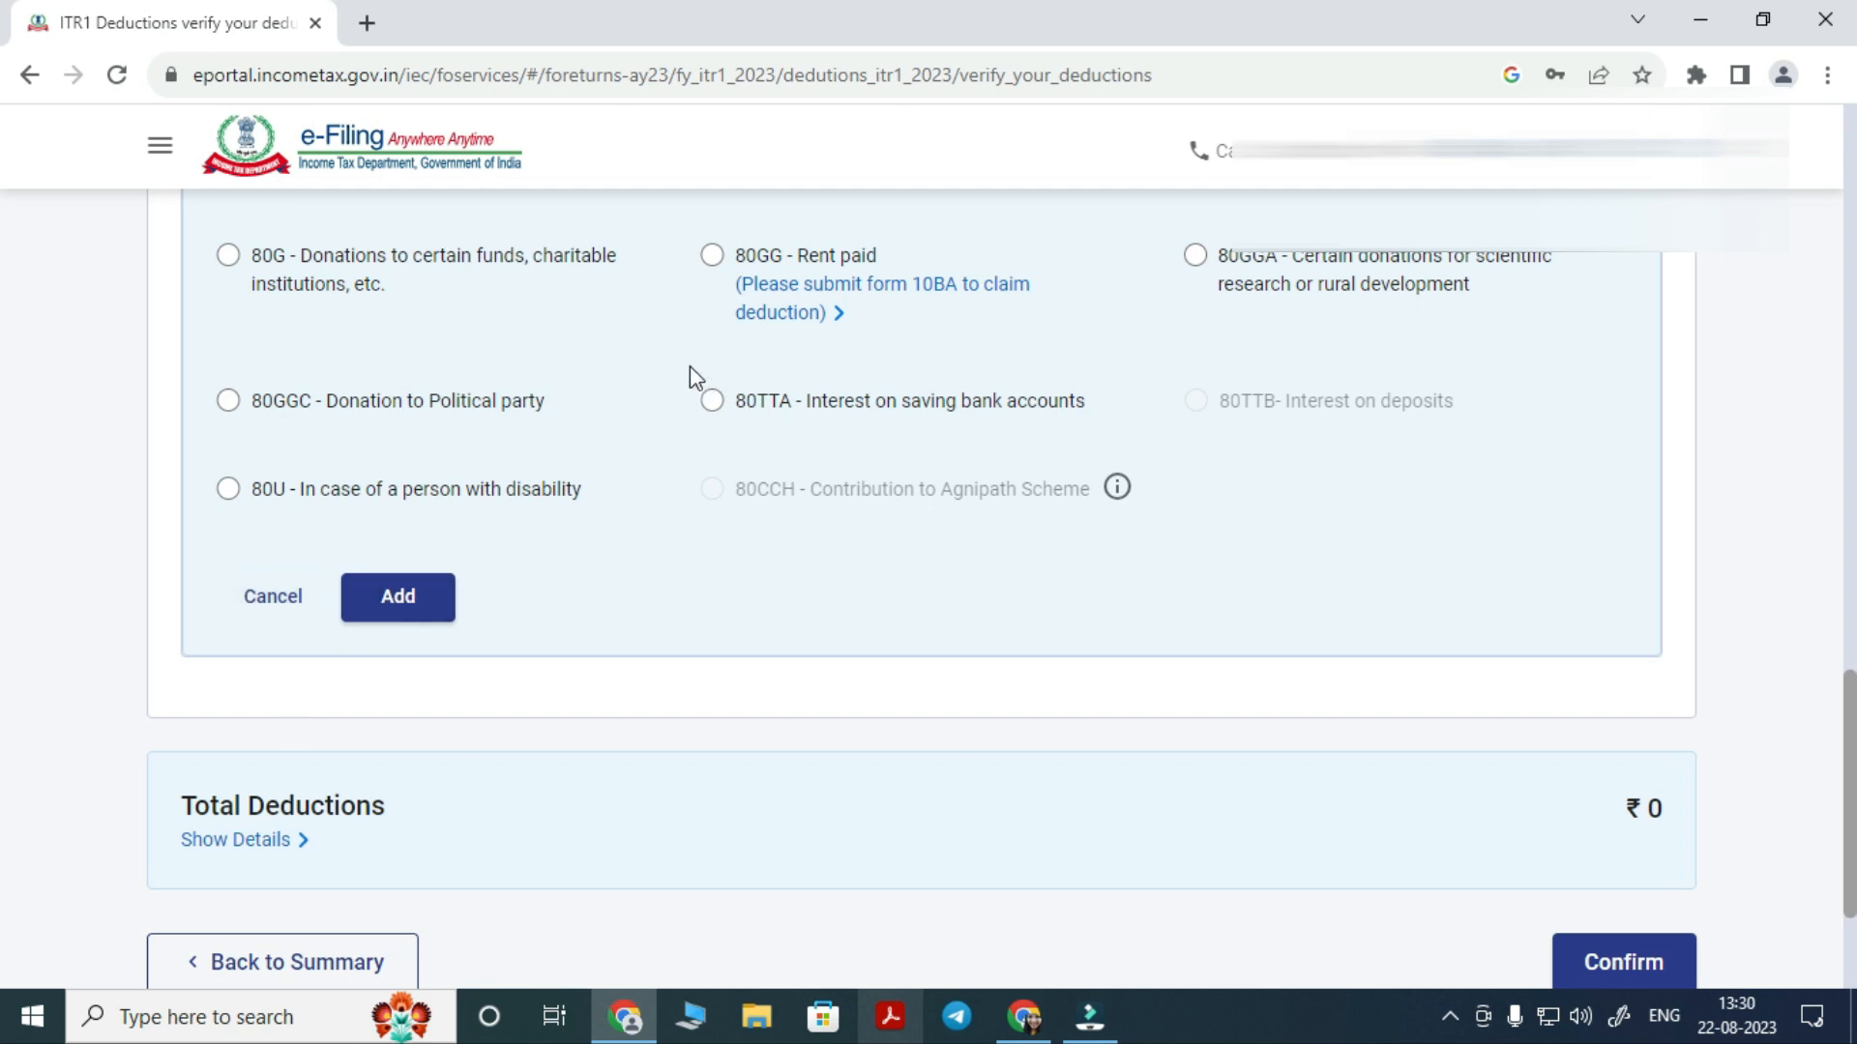
click(256, 580)
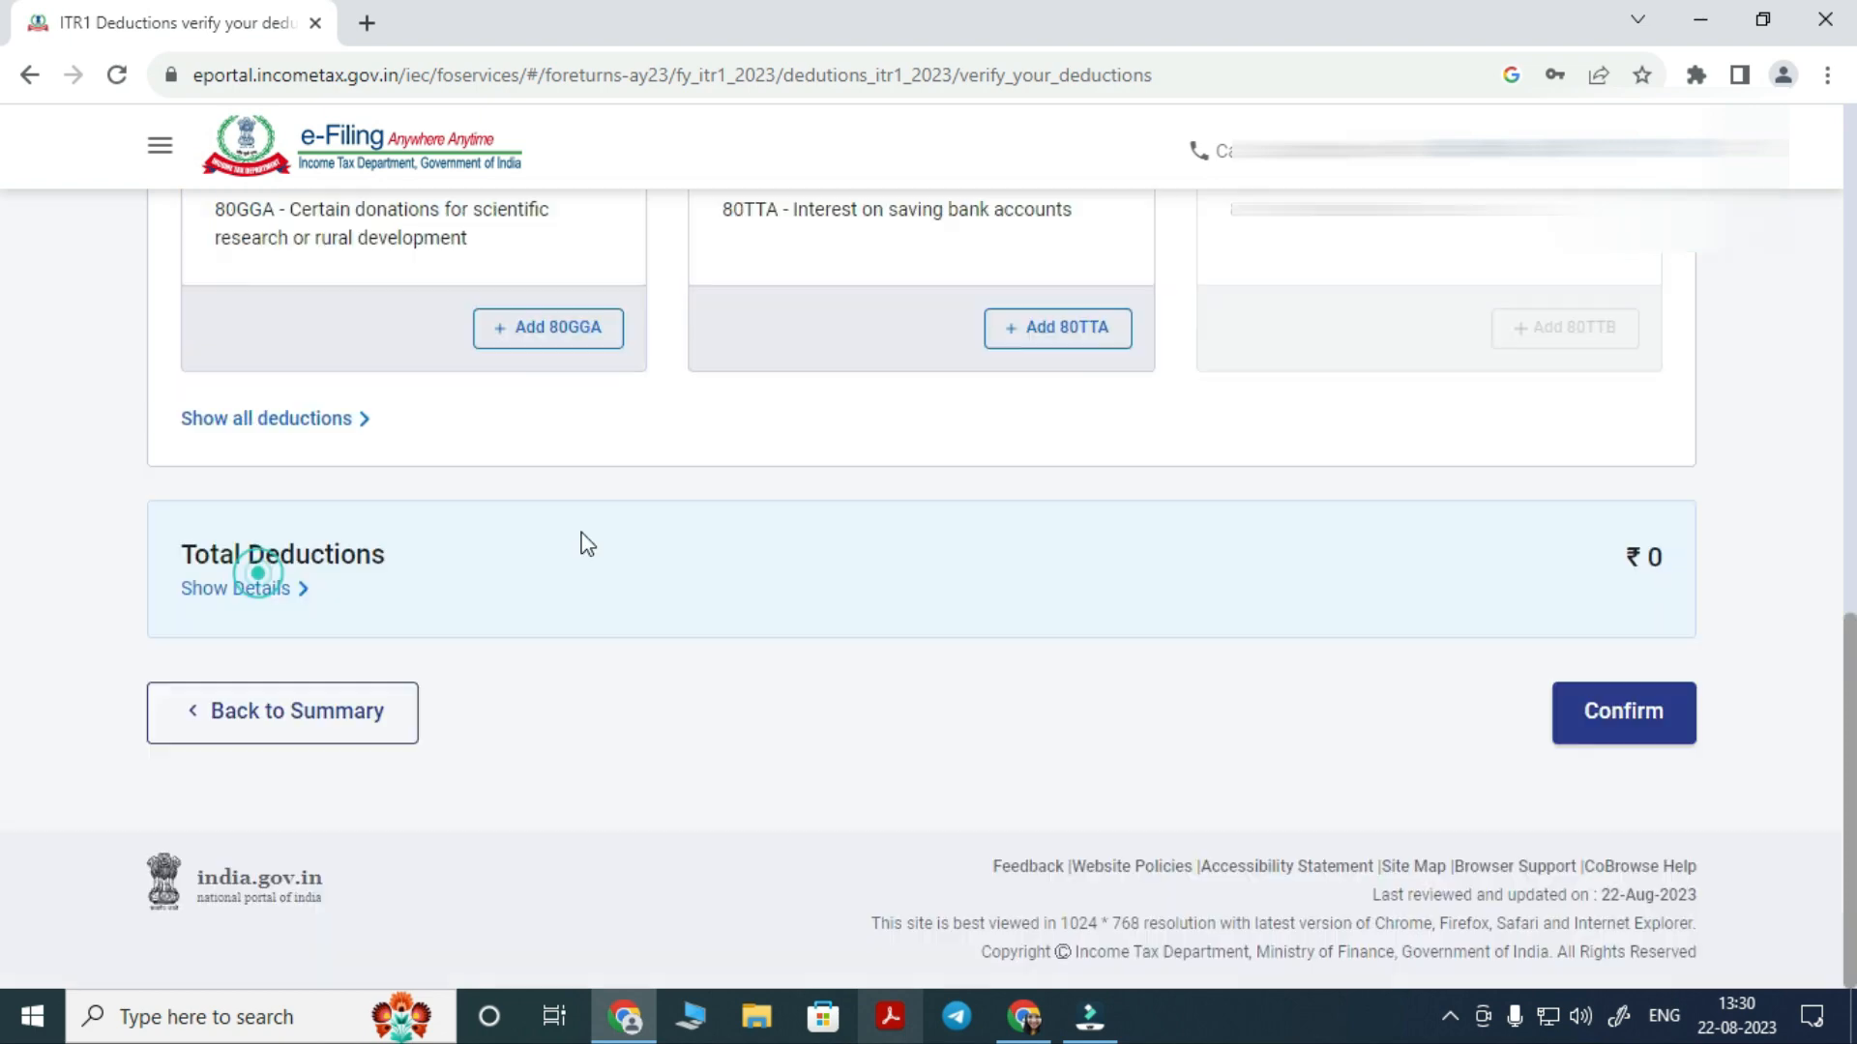
Check the deductions page once more and confirm the Total Deductions section without adding any other claims
scroll(984, 561, up, 4)
scroll(985, 561, down, 4)
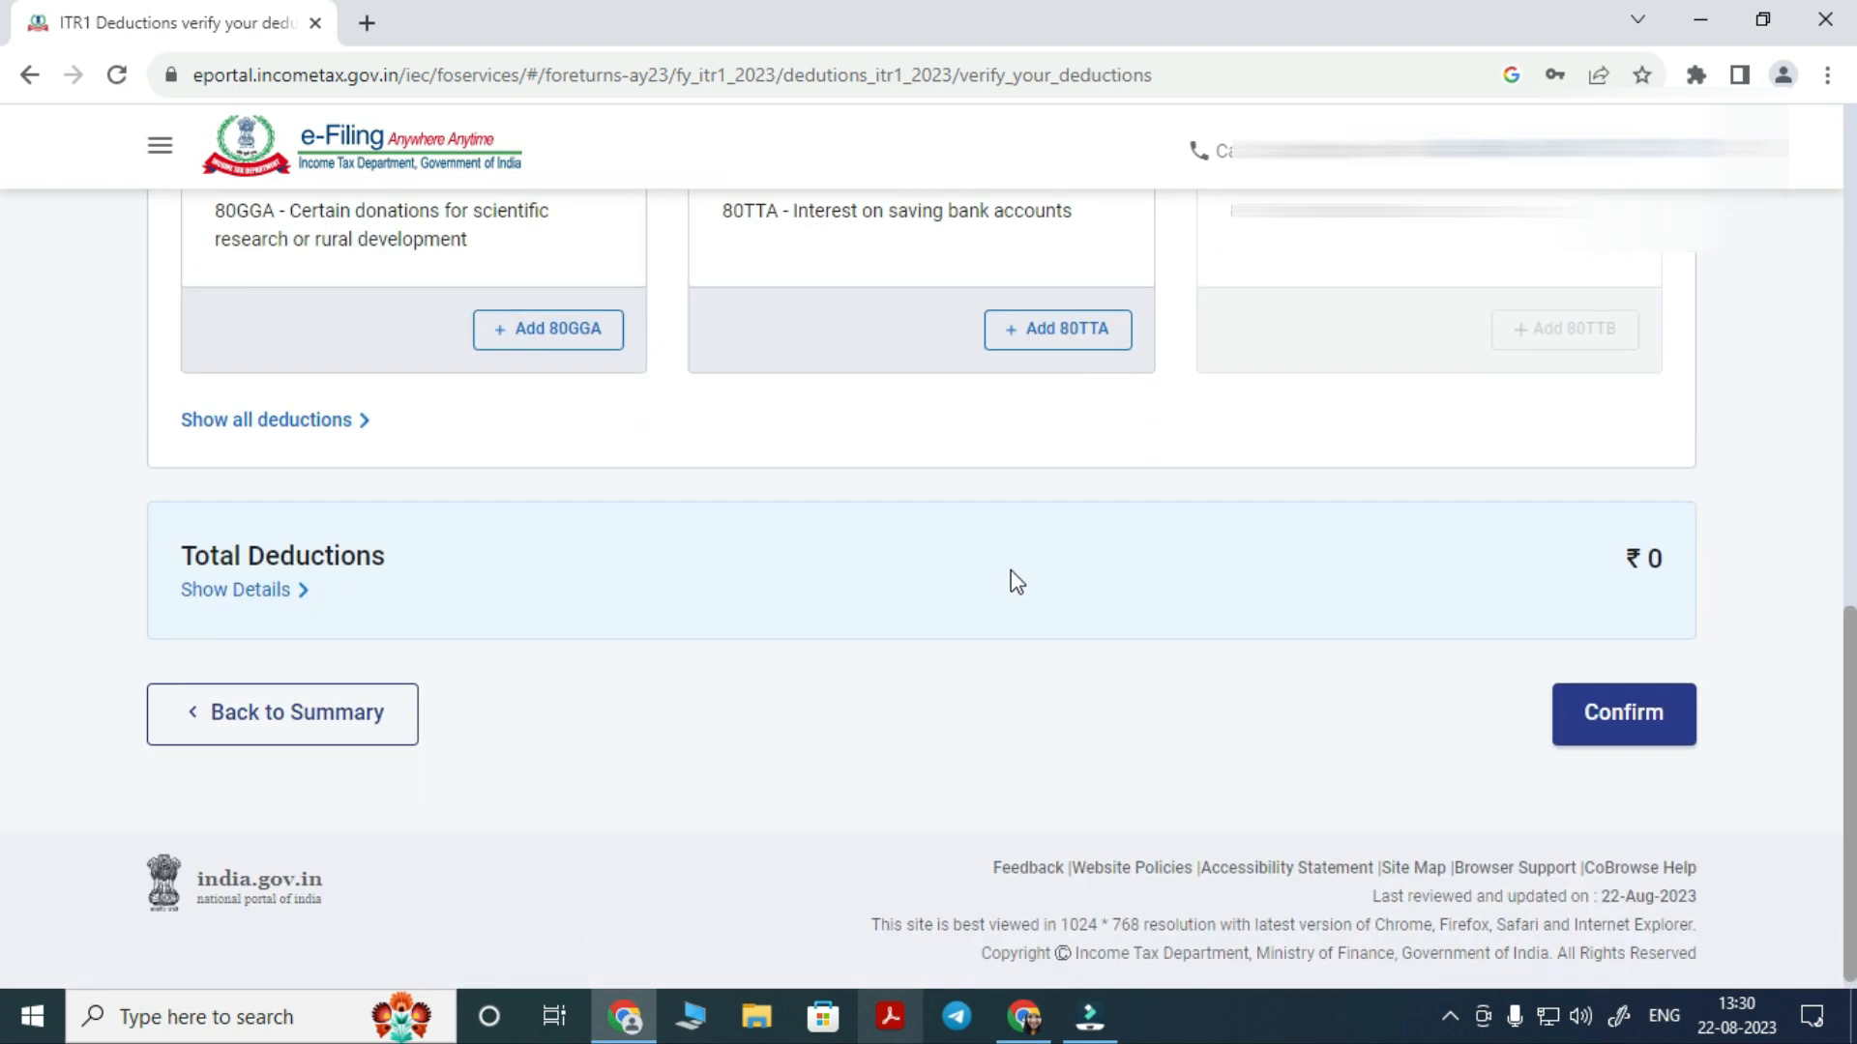
click(1652, 708)
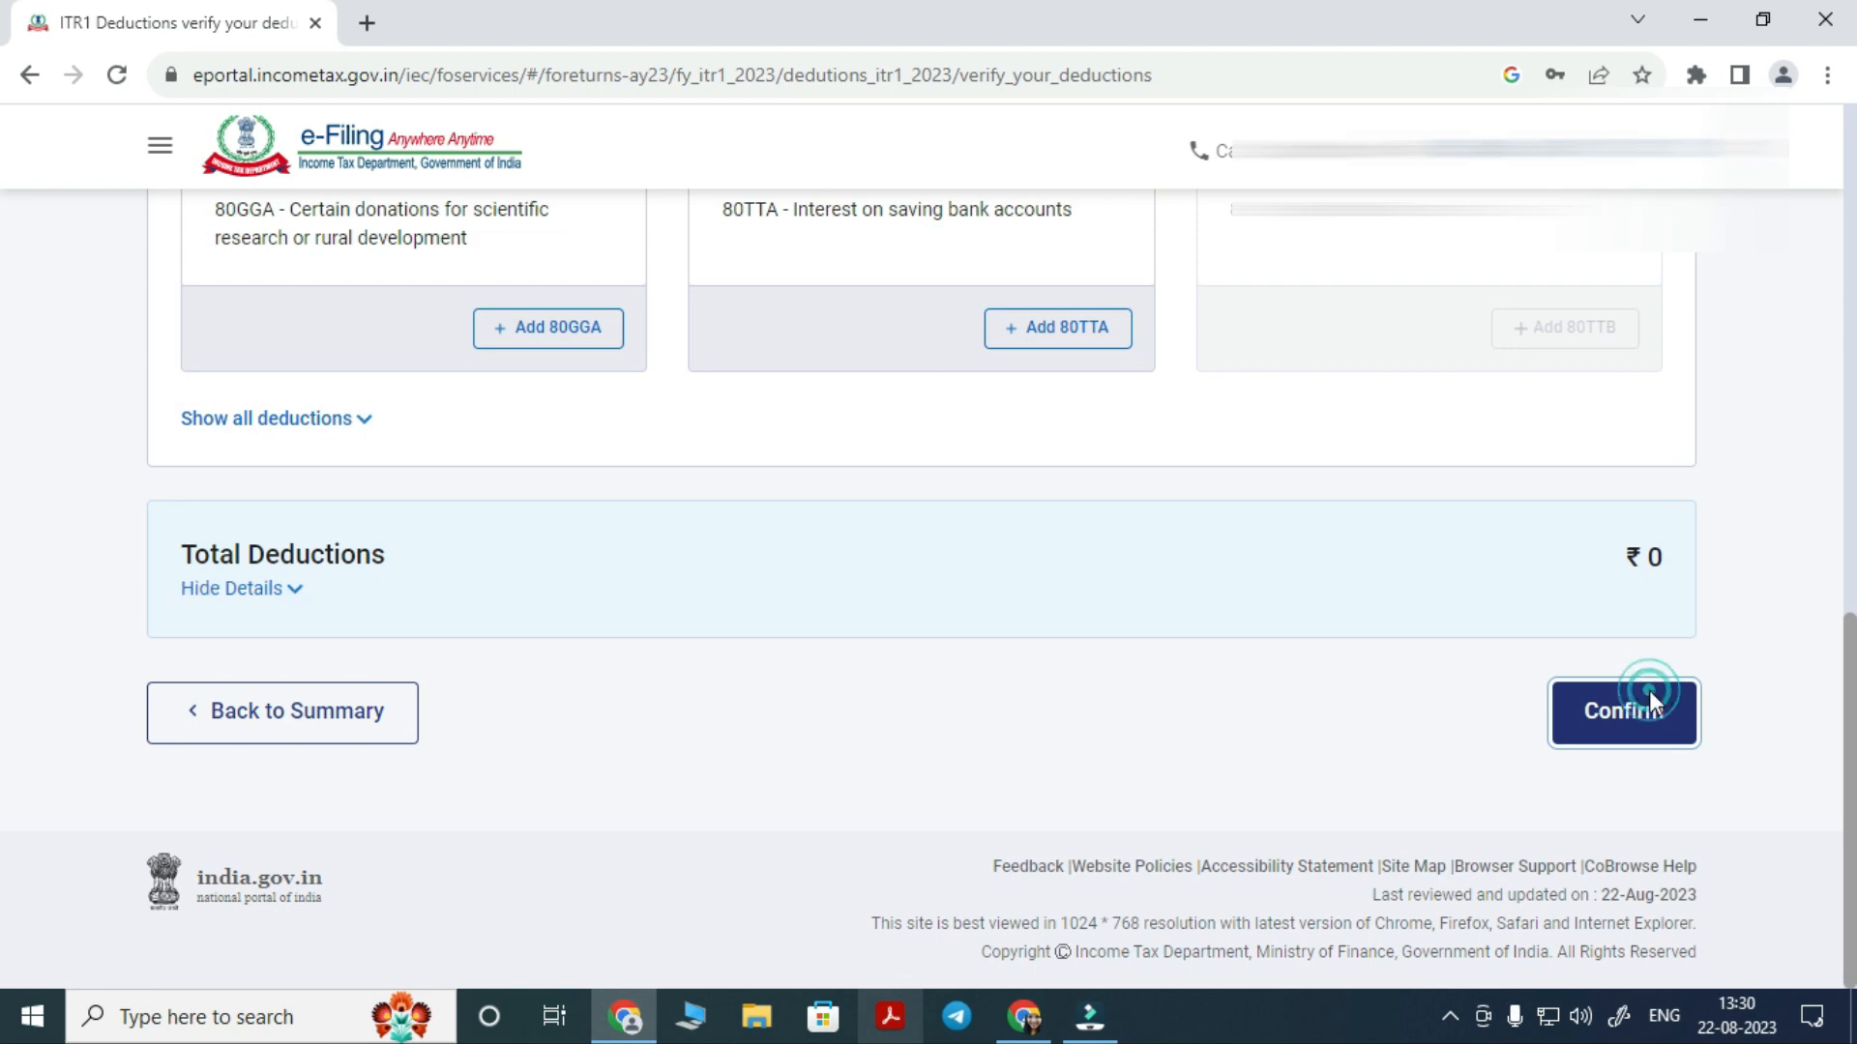
Open the Tax Paid section and show the TDS details for salary income and for income other than salary
scroll(1652, 708, down, 8)
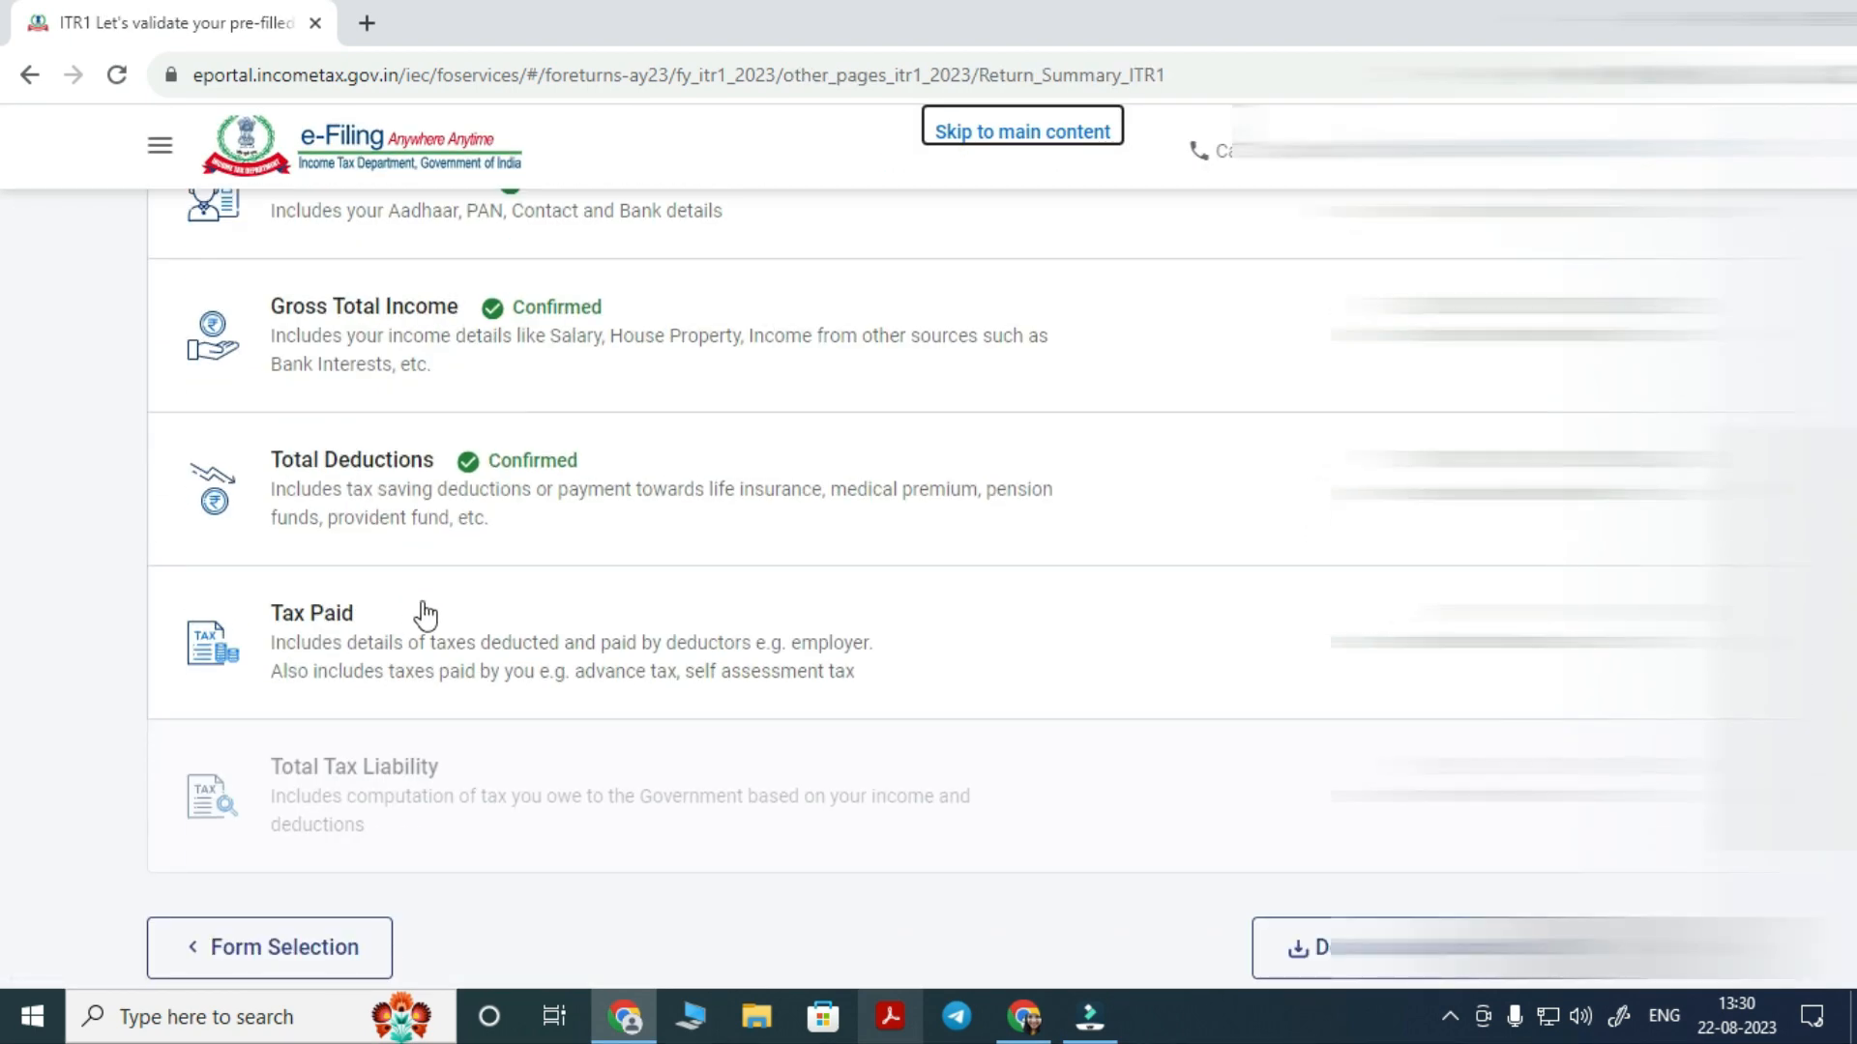
click(700, 626)
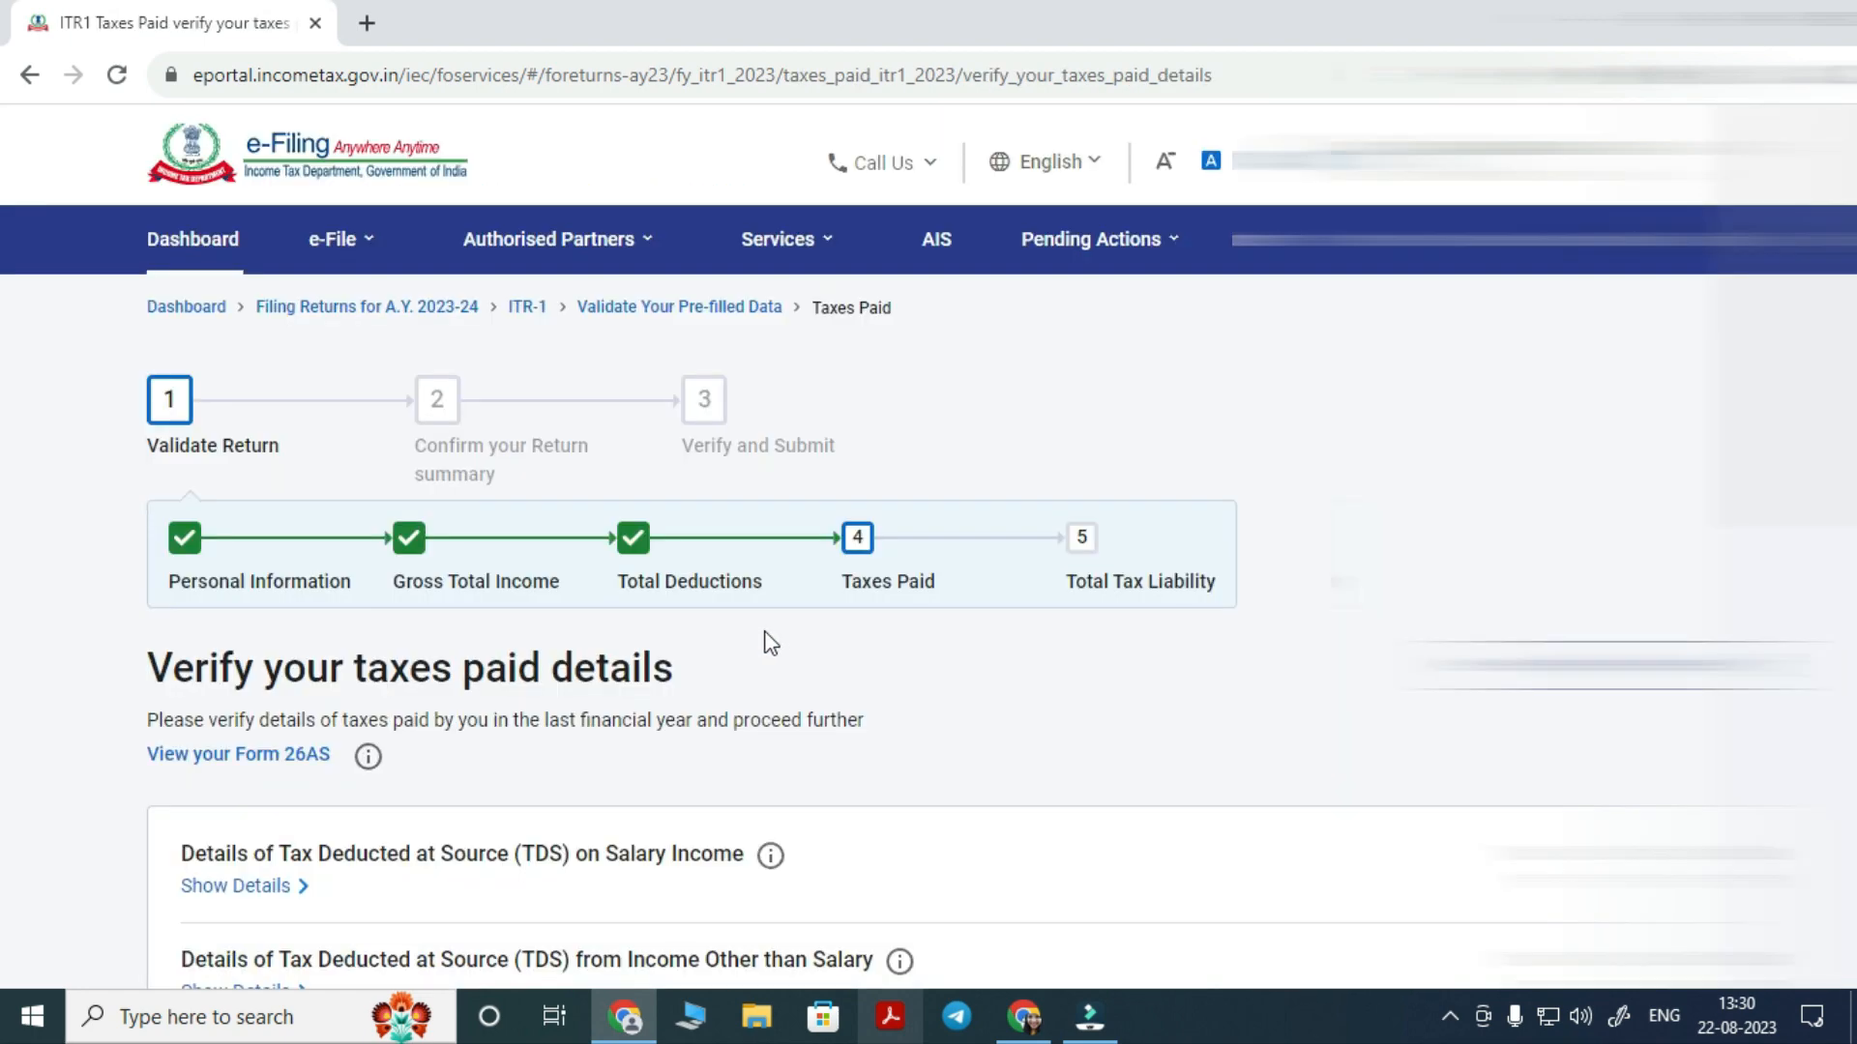
scroll(774, 634, down, 1)
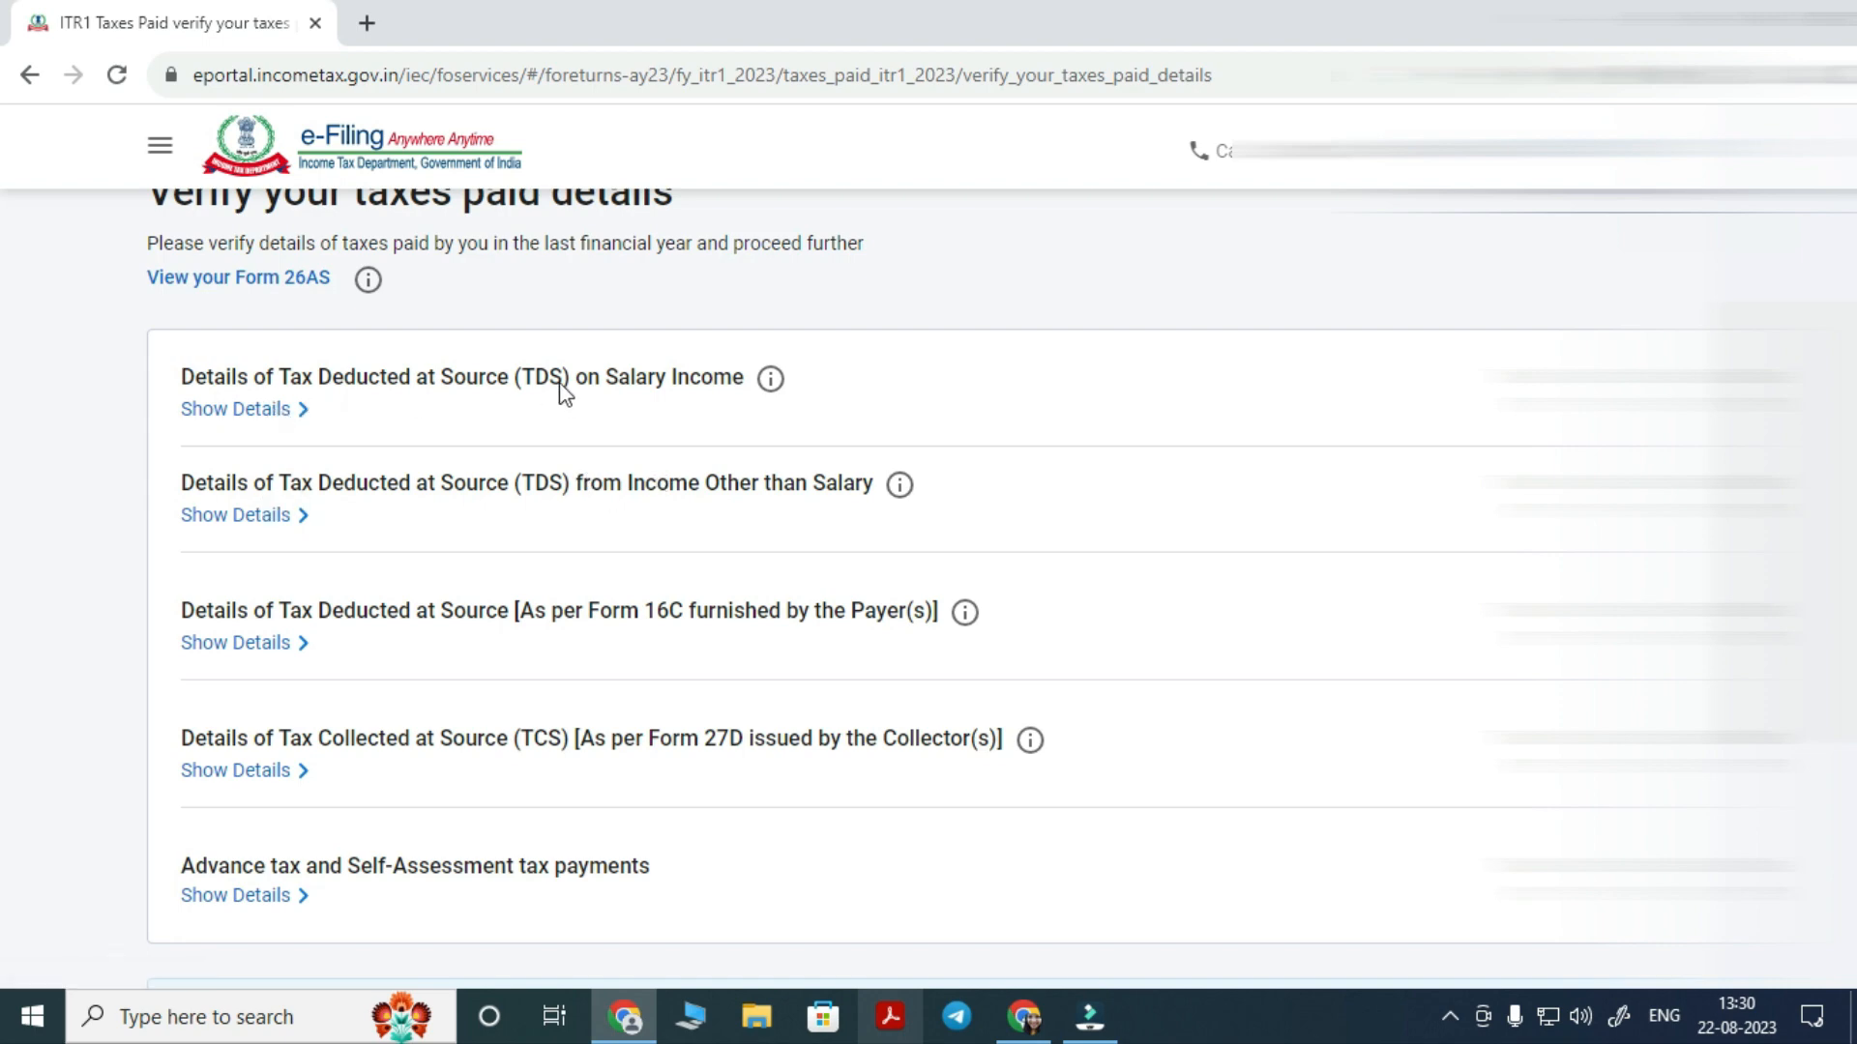
click(295, 410)
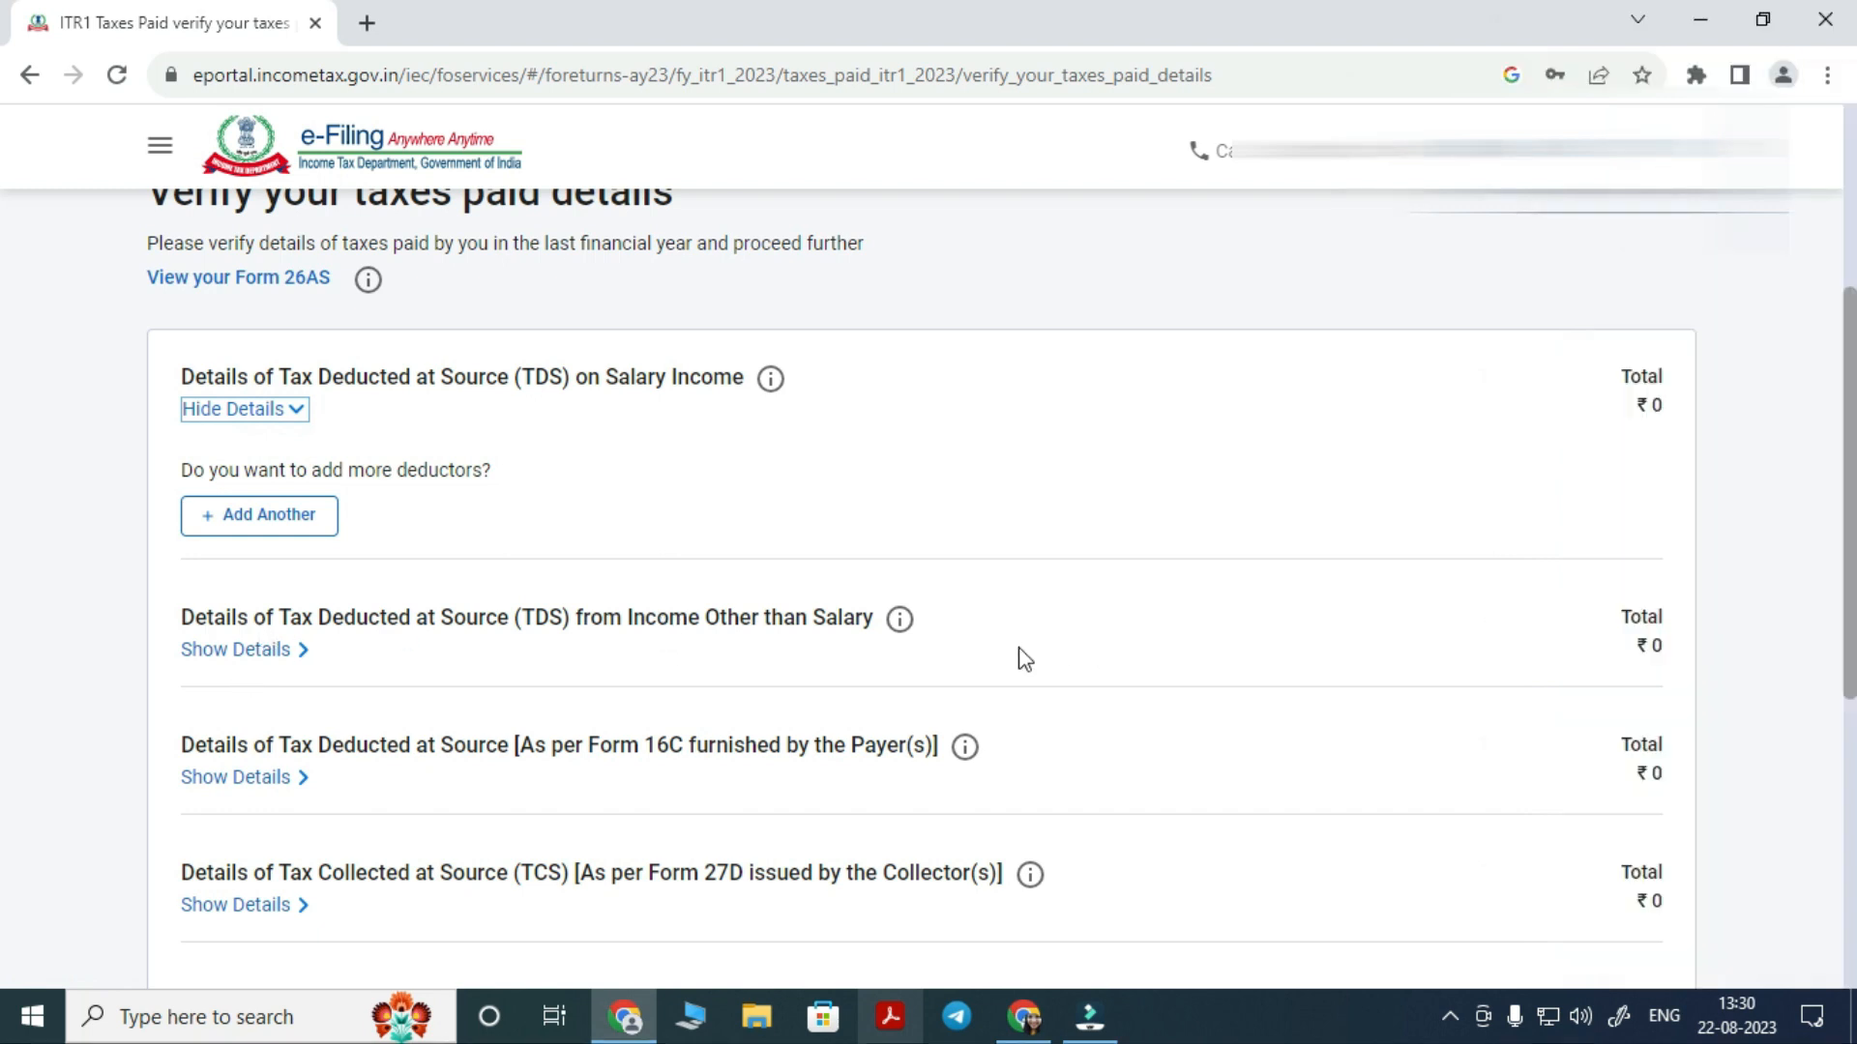
click(304, 652)
scroll(290, 640, down, 3)
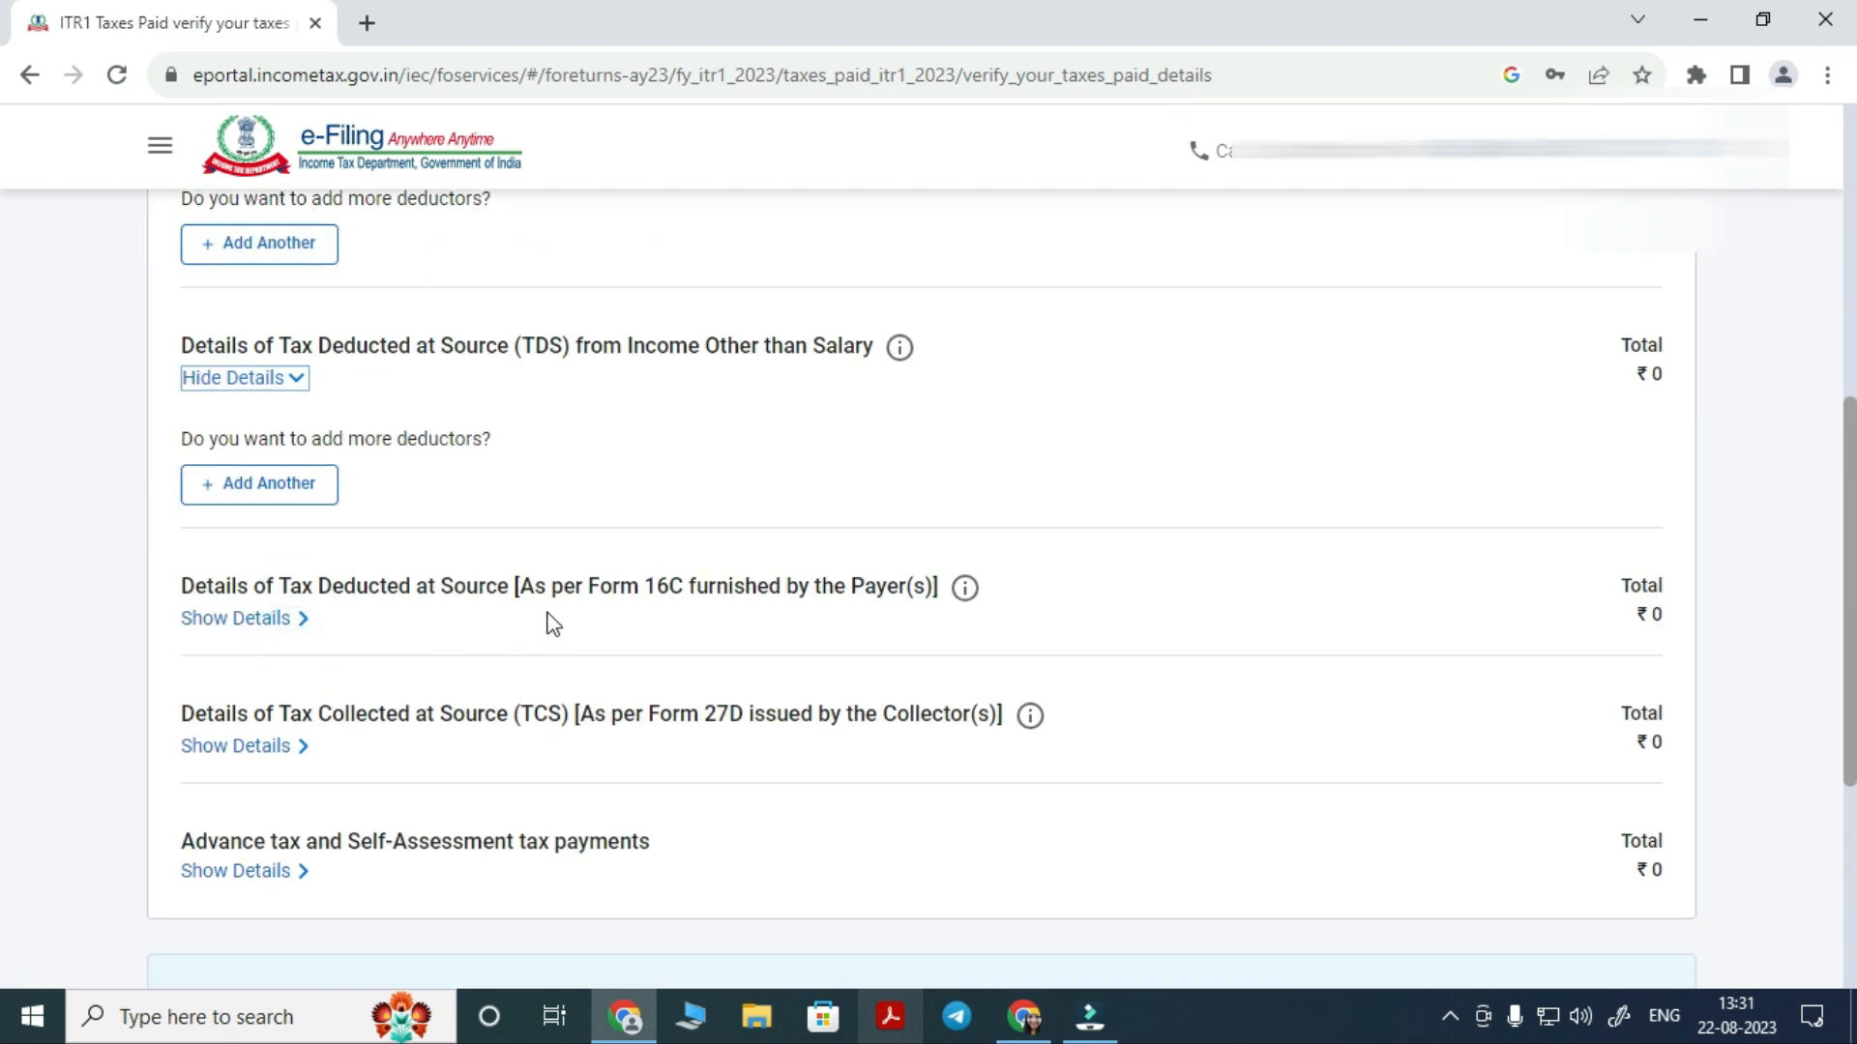
Confirm the Tax Paid section without adding any deductors or payments, and return to the Return Summary sections
scroll(624, 590, down, 3)
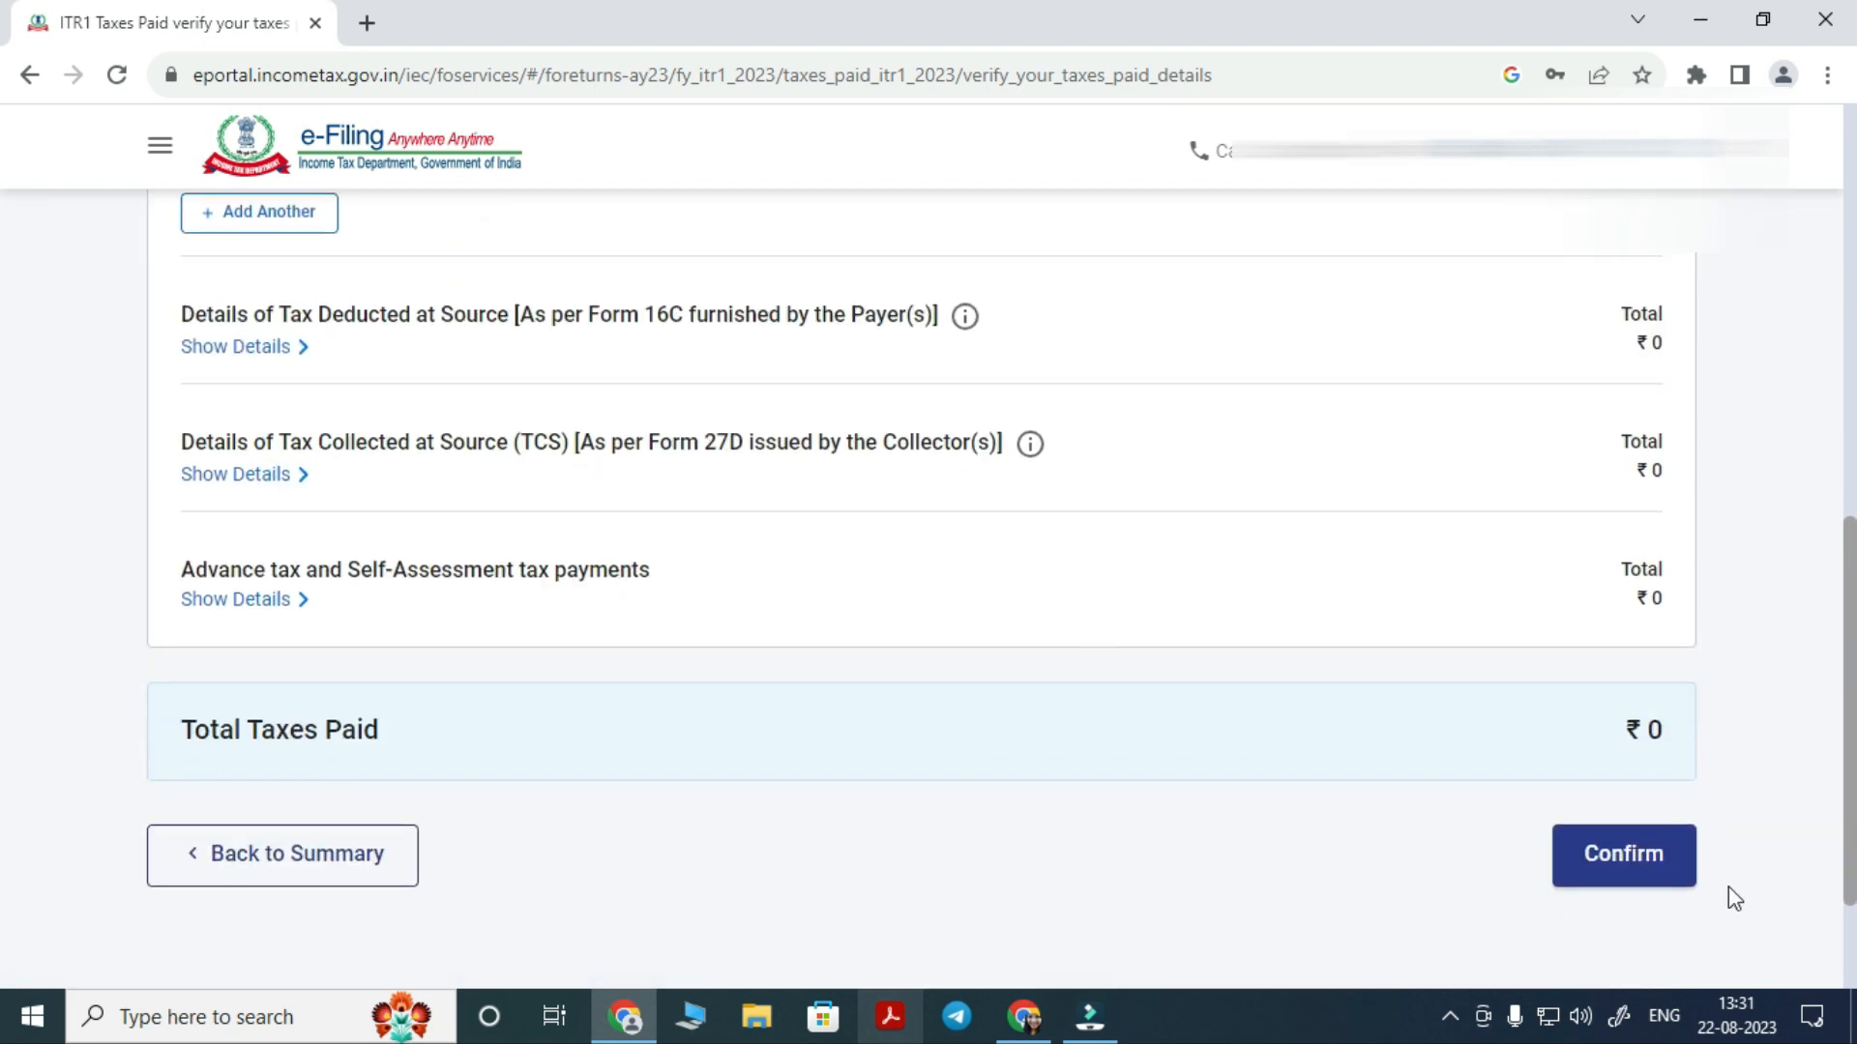
click(1649, 891)
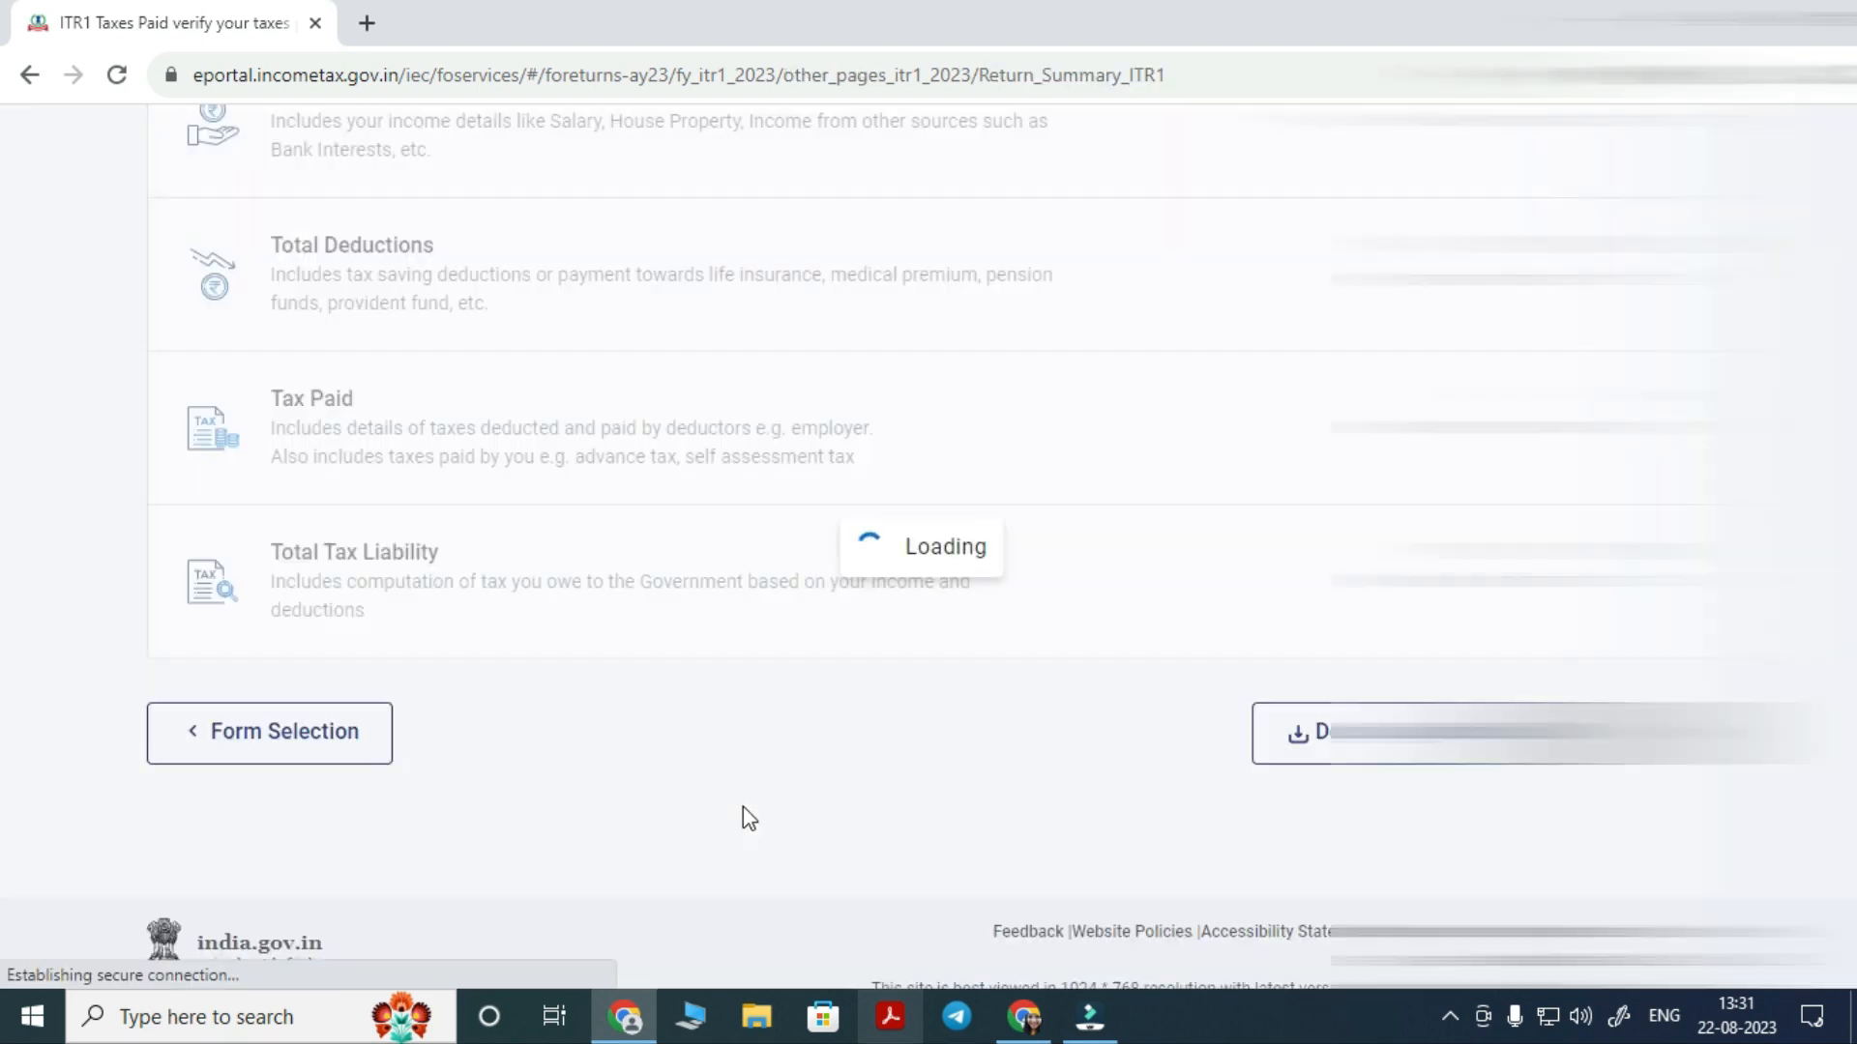
scroll(725, 832, down, 5)
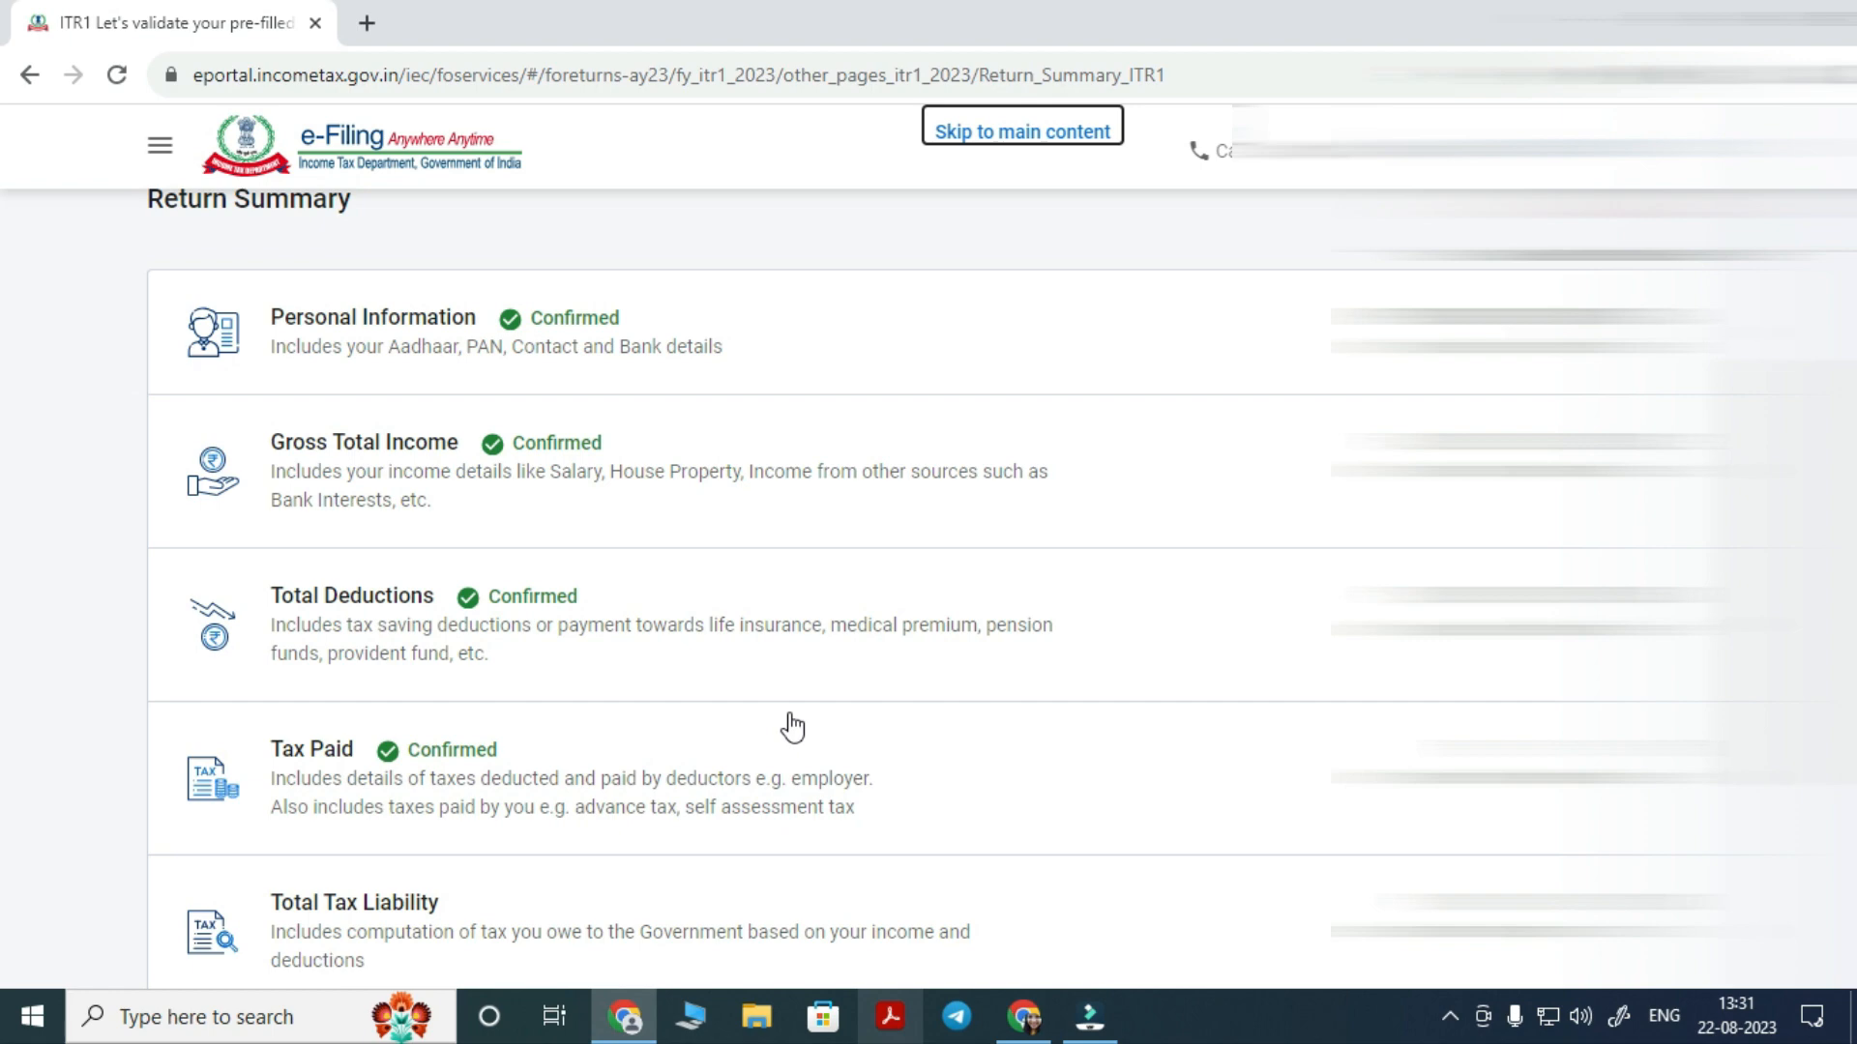
Open the Total Tax Liability section and review the income and tax computation, interest, late filing fee and total amounts
scroll(439, 580, down, 3)
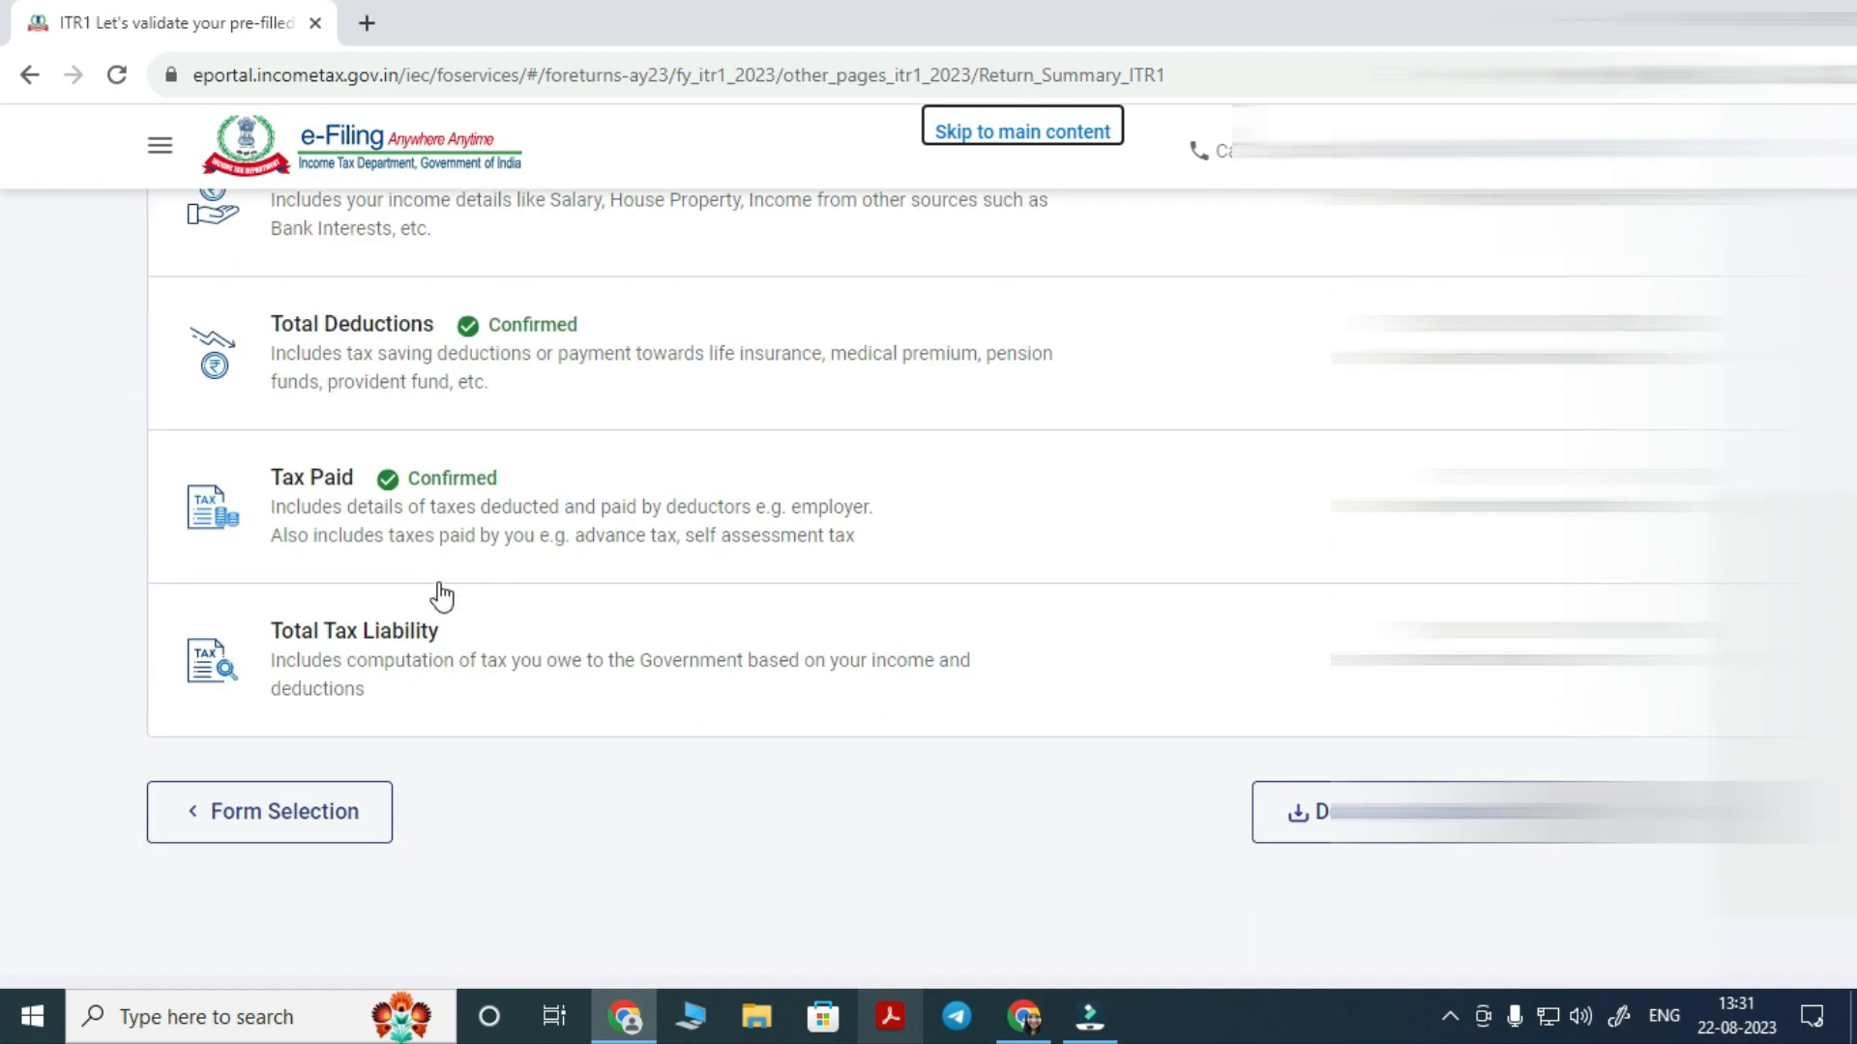
click(435, 650)
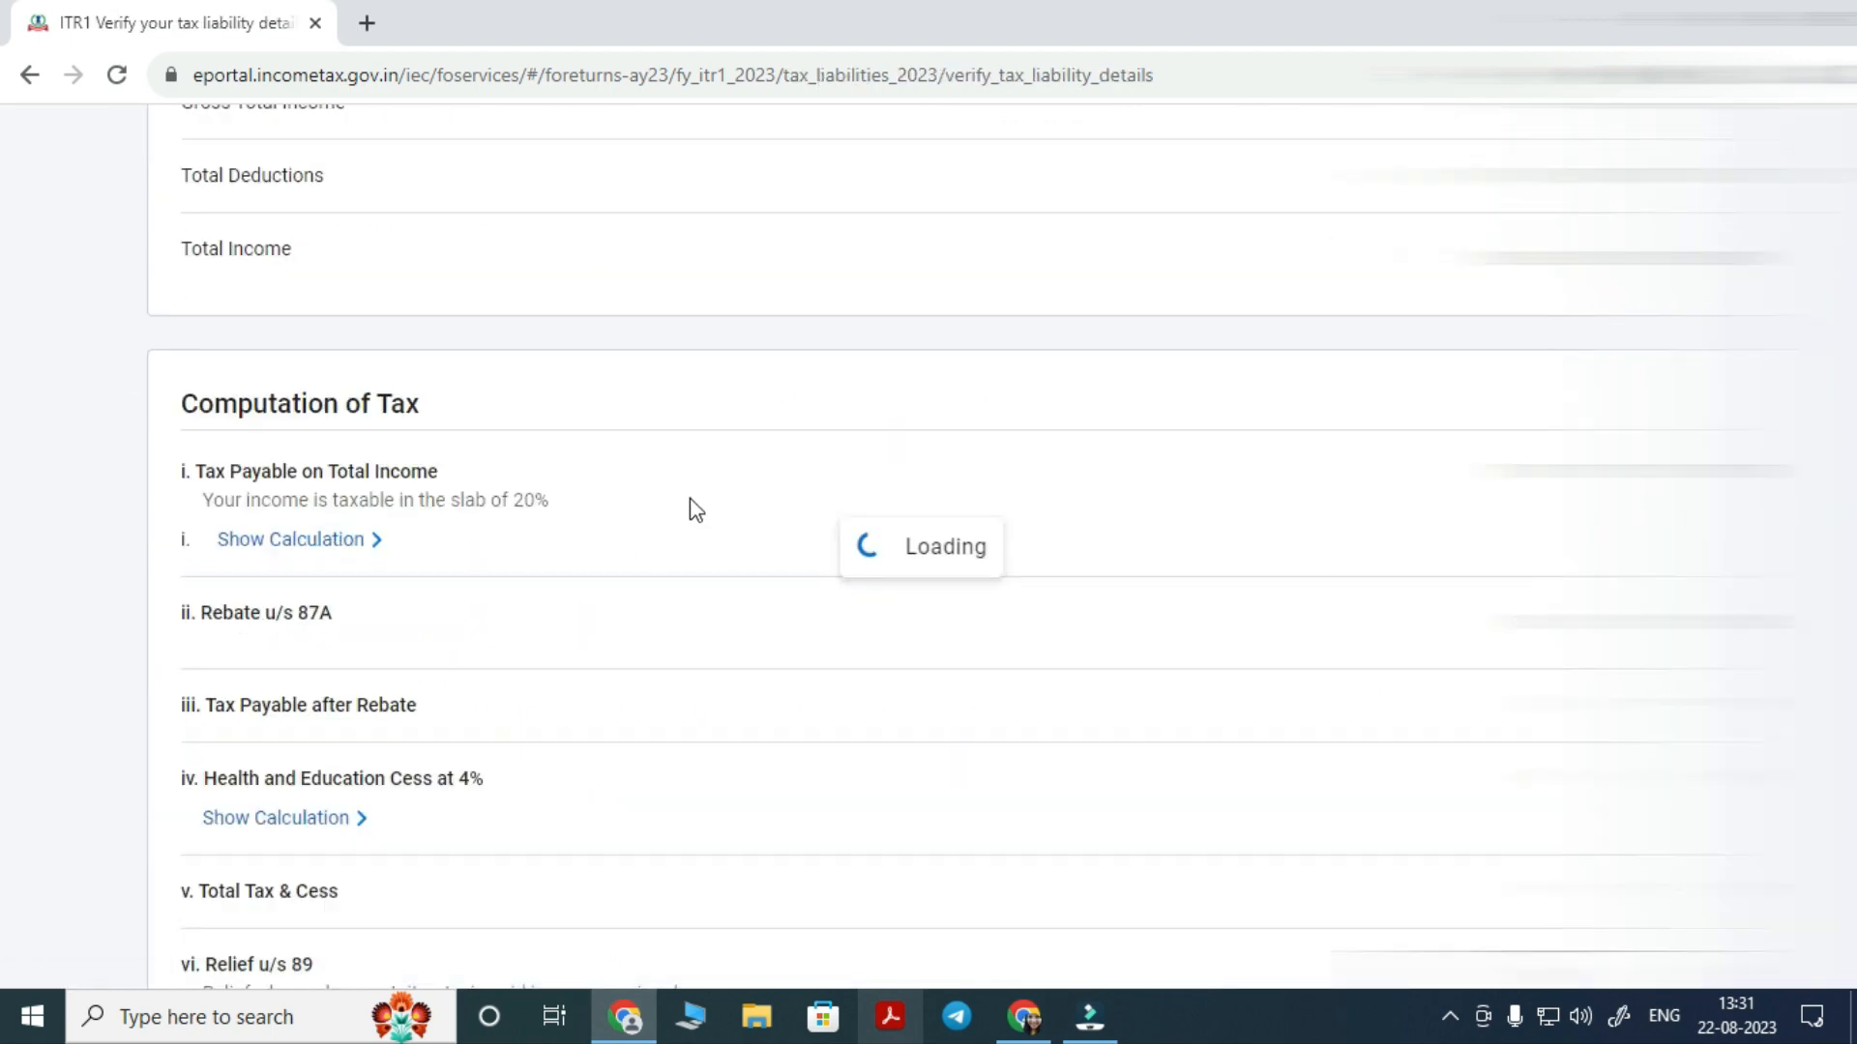
scroll(693, 492, down, 3)
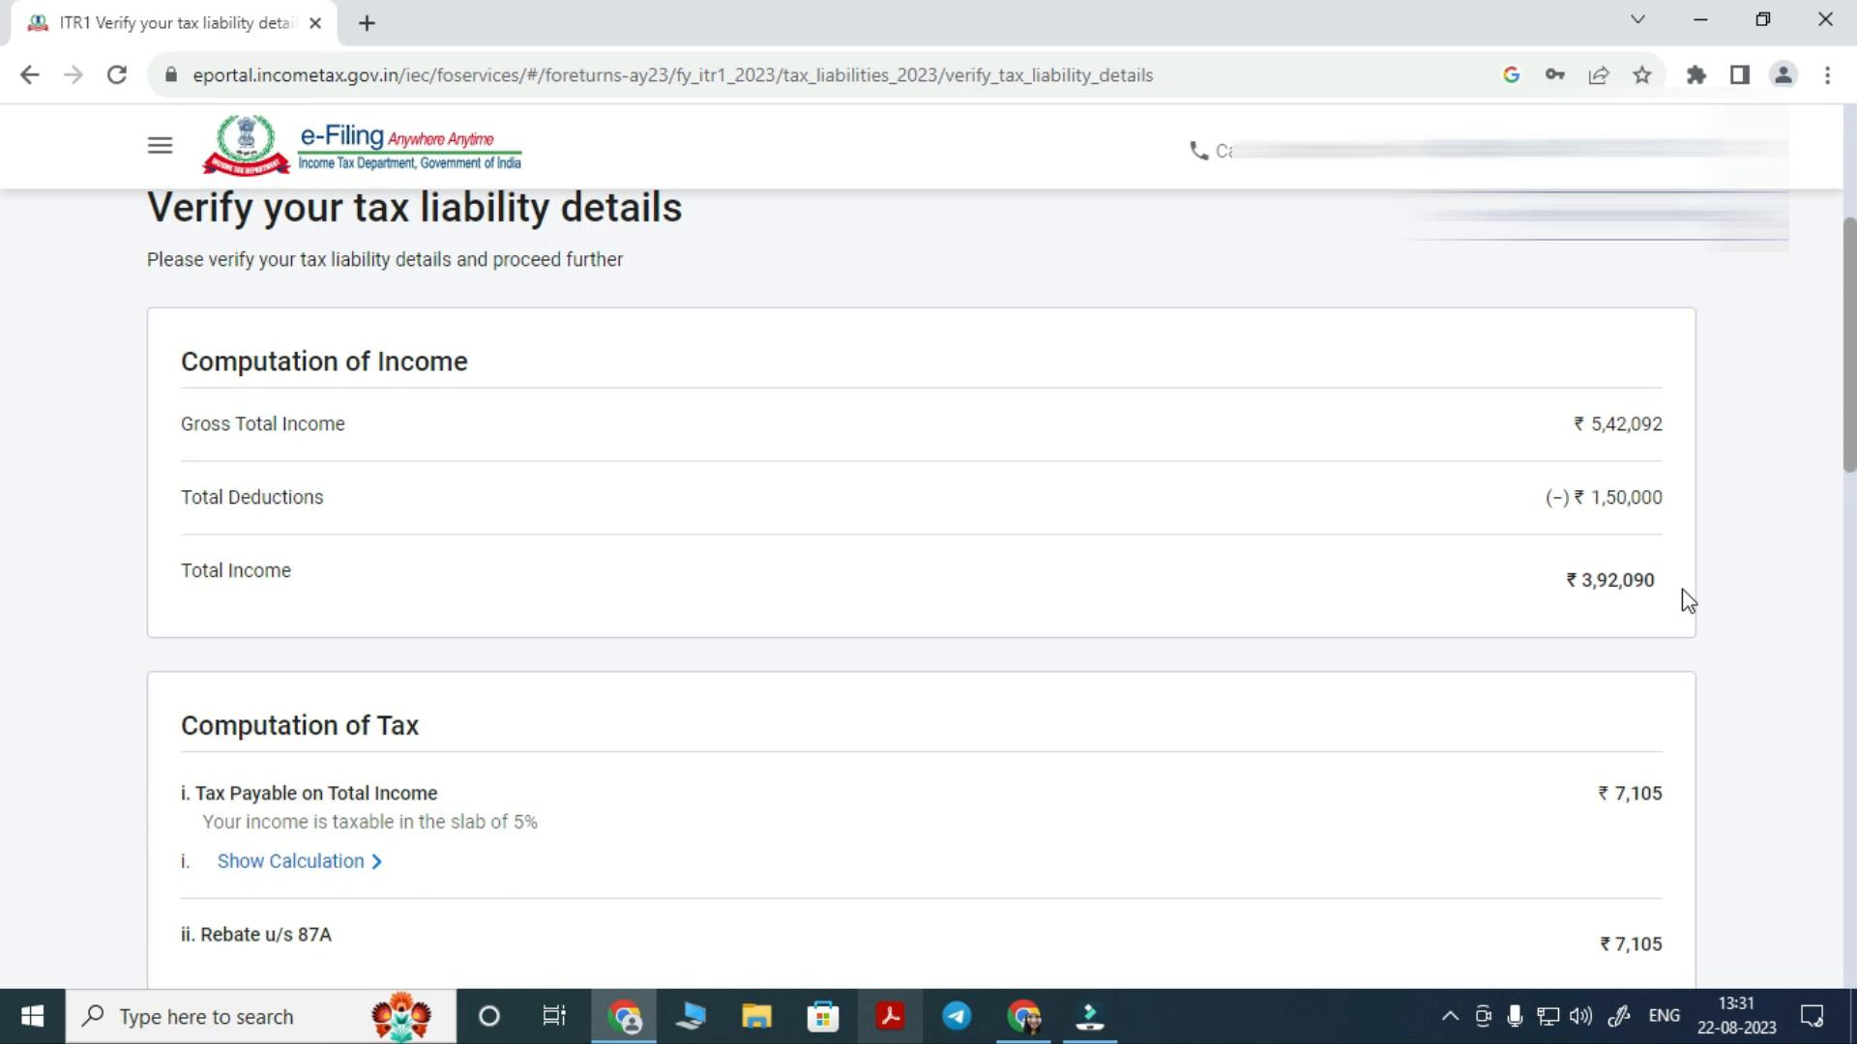
scroll(1687, 599, down, 3)
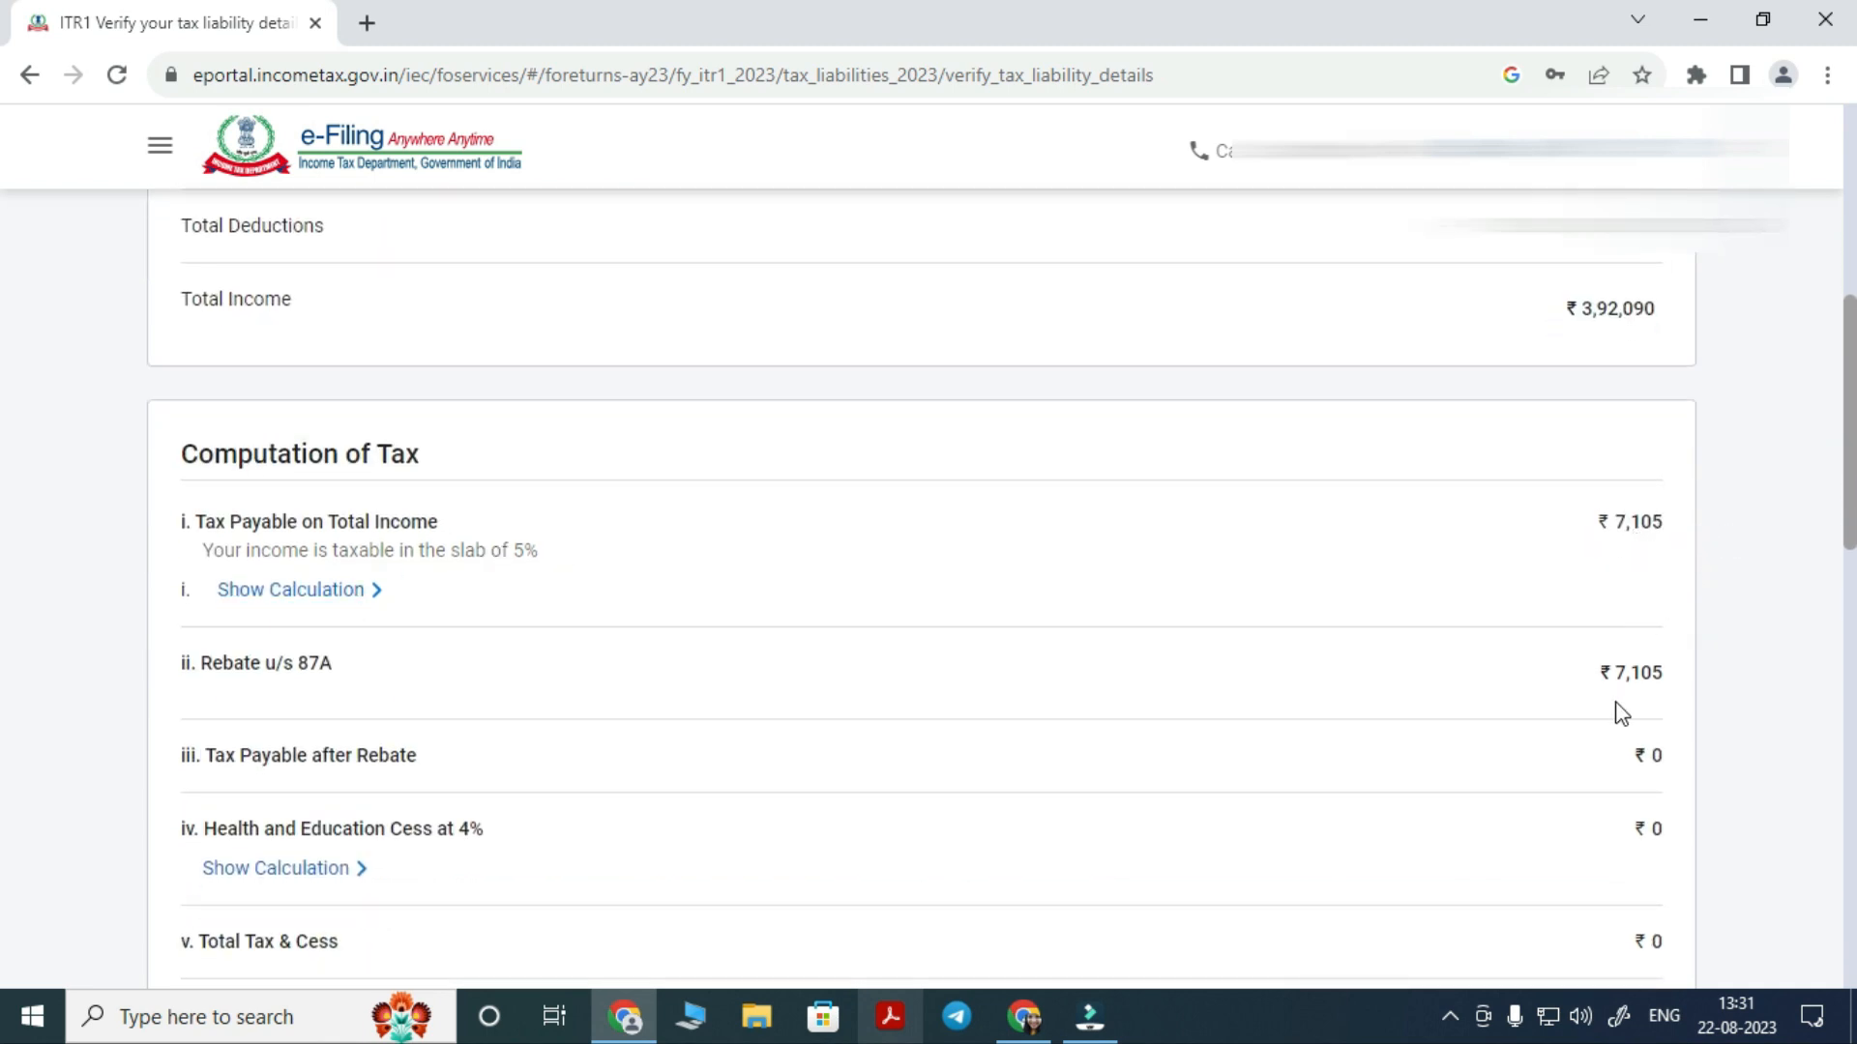
scroll(1666, 698, down, 3)
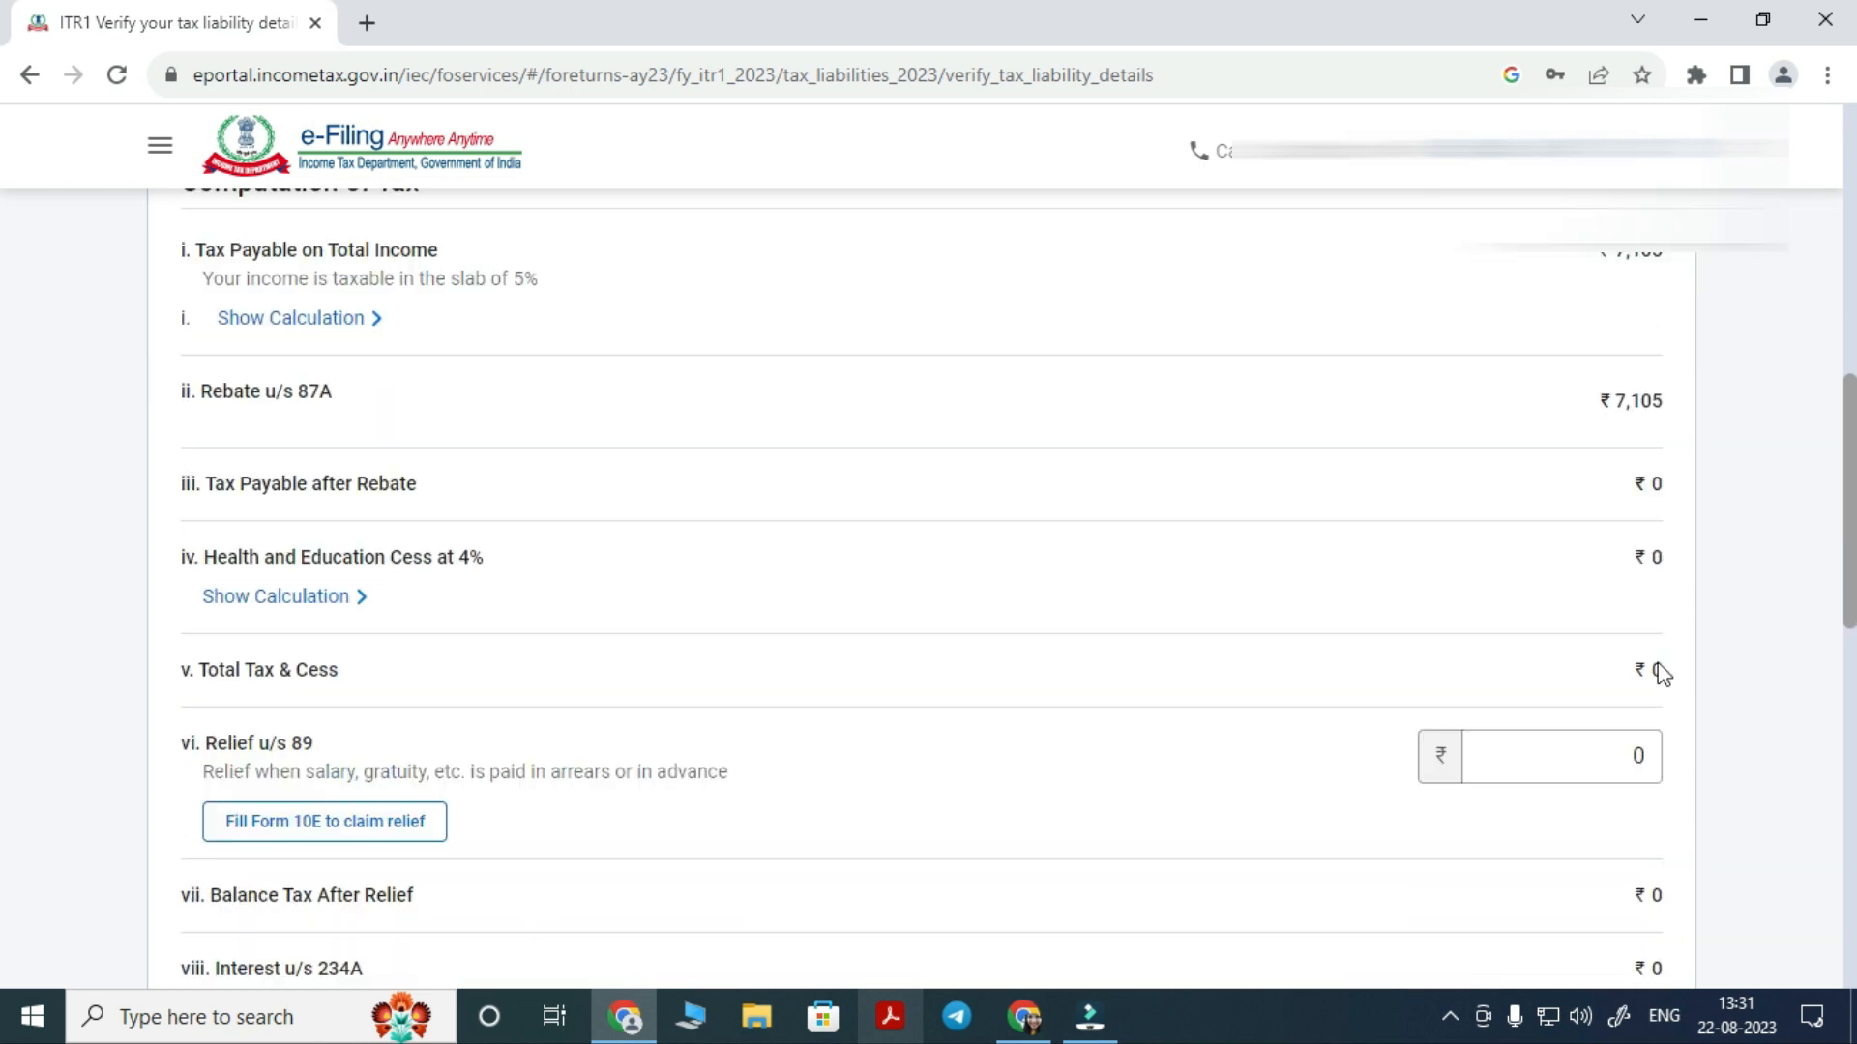
scroll(1661, 670, down, 8)
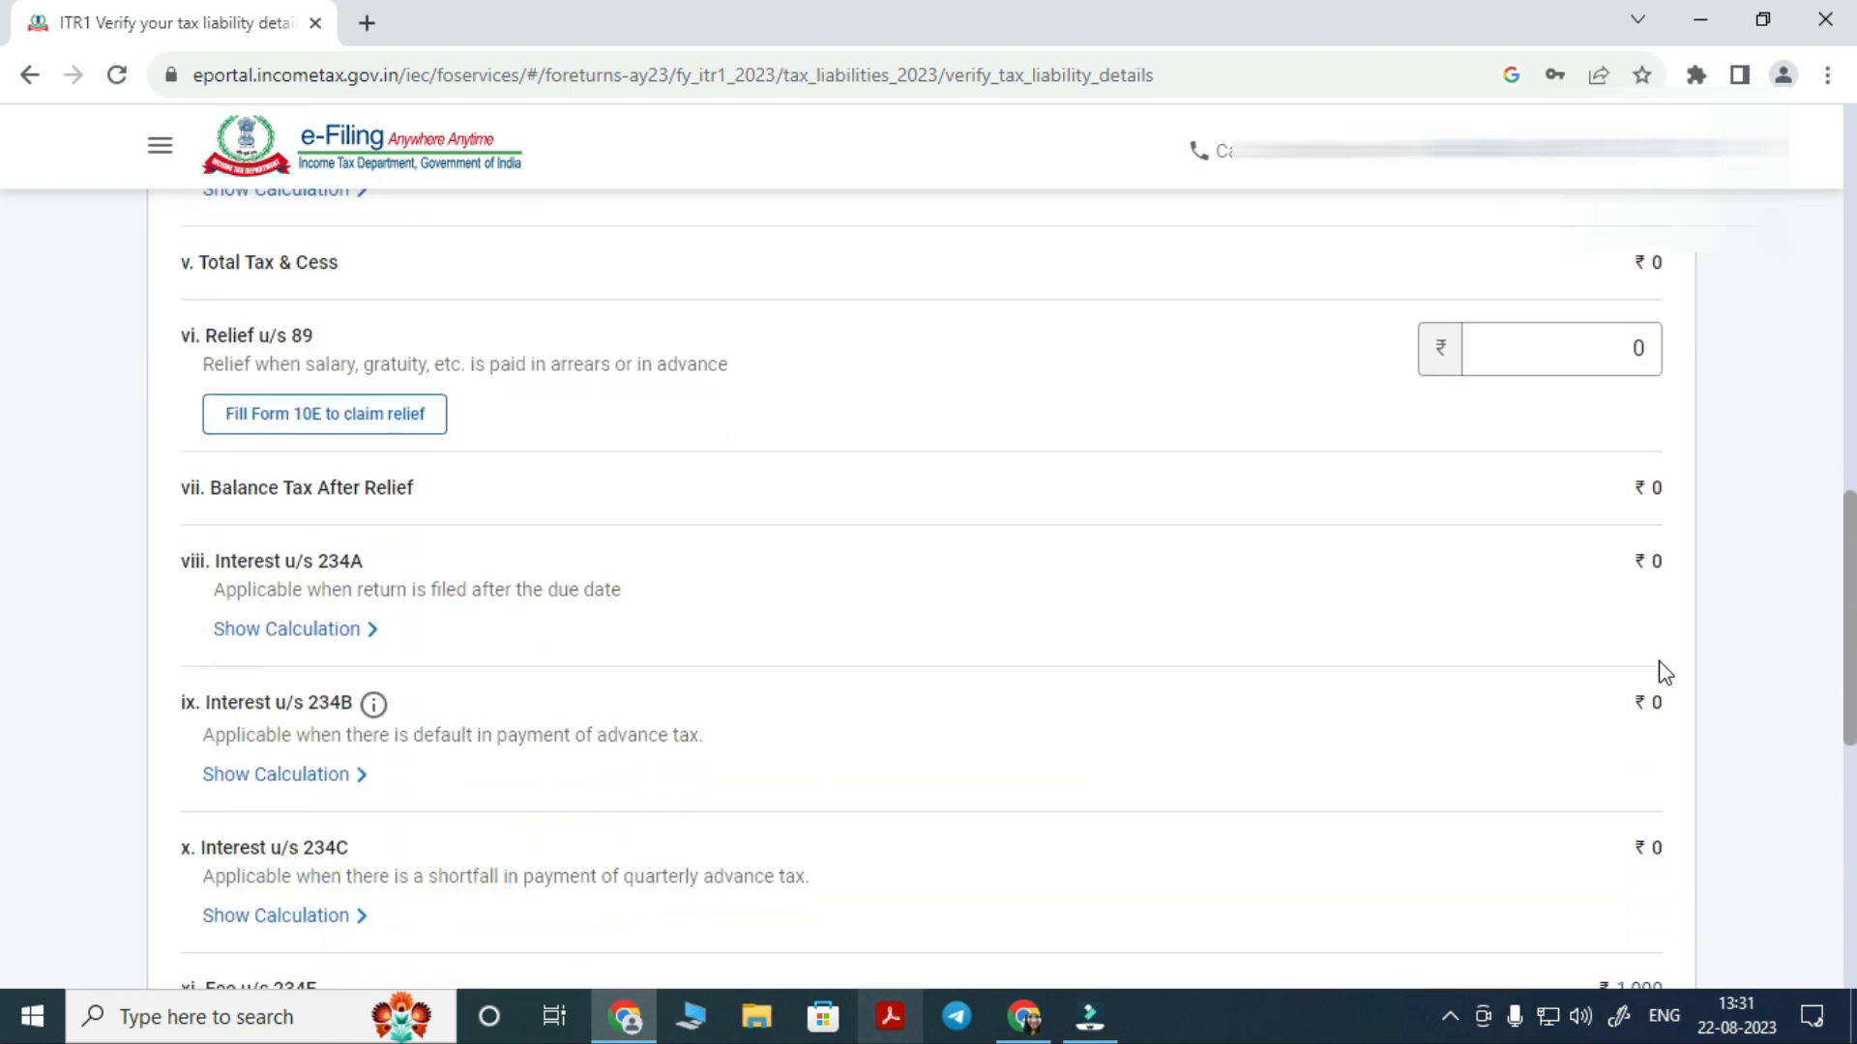
drag(1594, 581, 1716, 587)
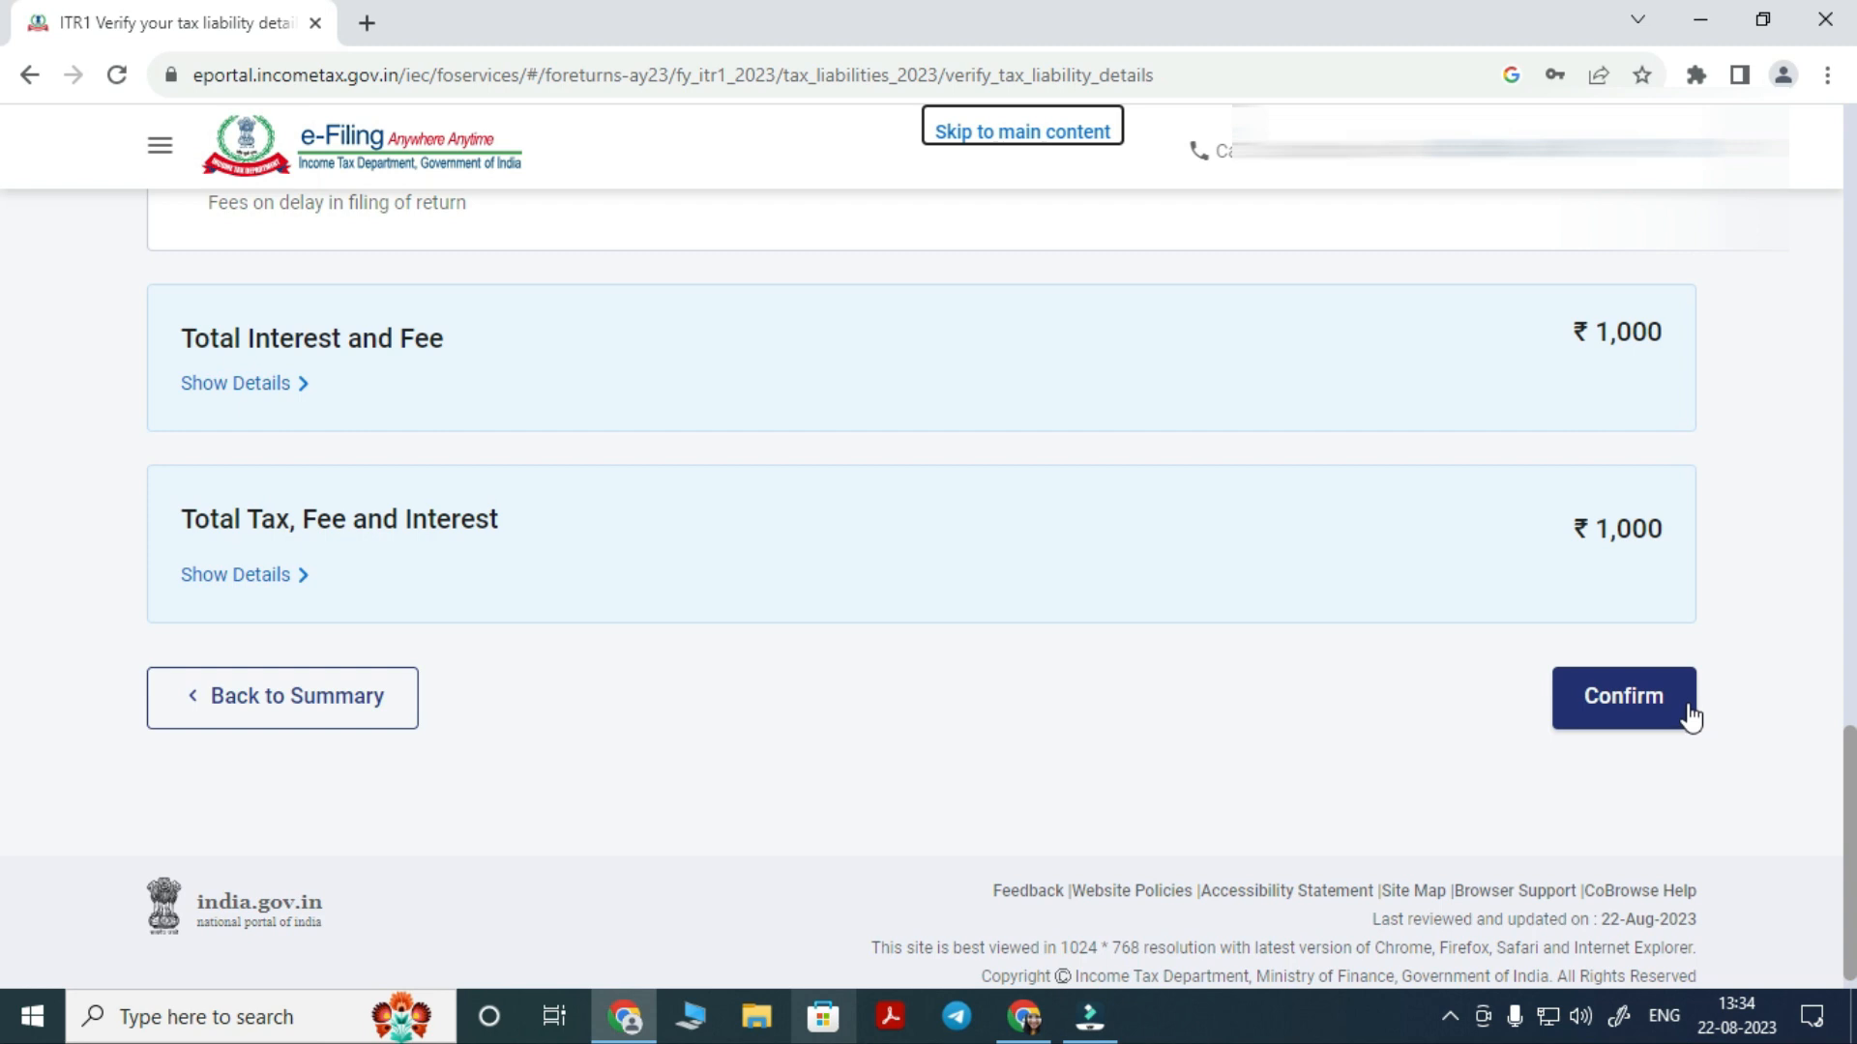
scroll(1669, 706, down, 1)
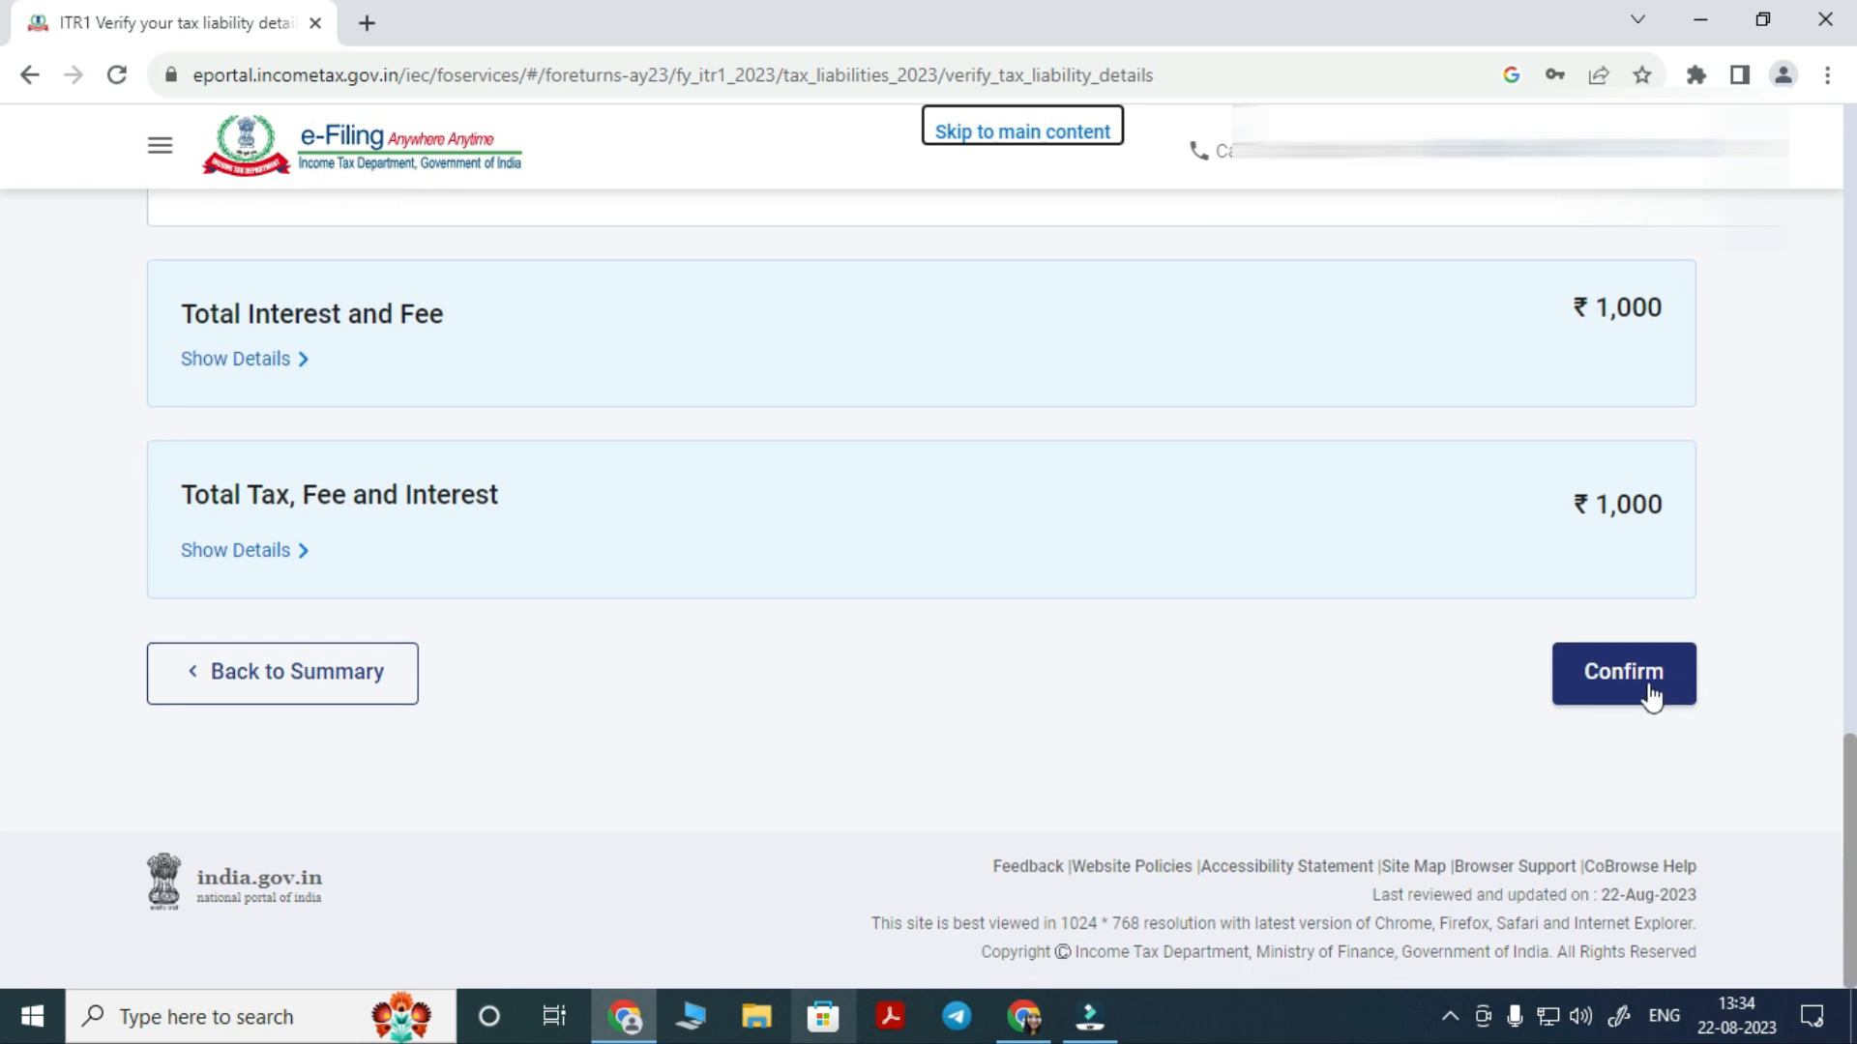